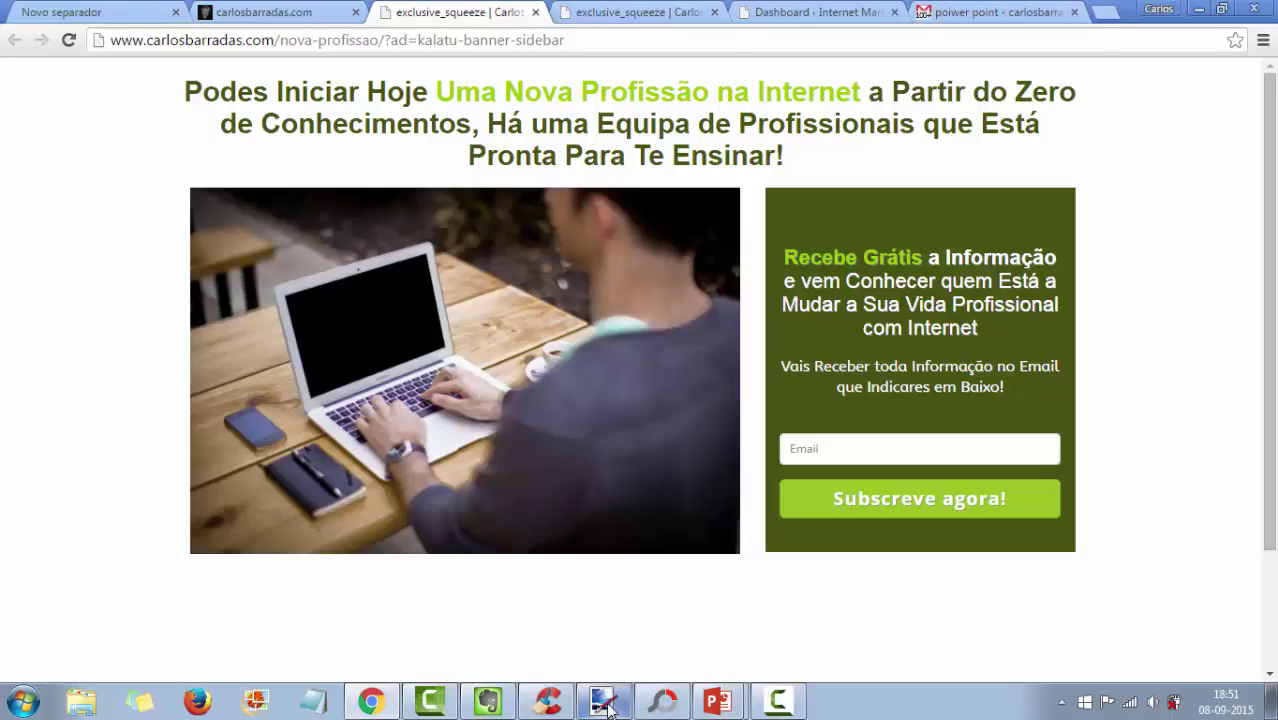
# - Switch to paint.net and paste the copied web page screenshot, expanding the canvas to fit it
pyautogui.click(606, 704)
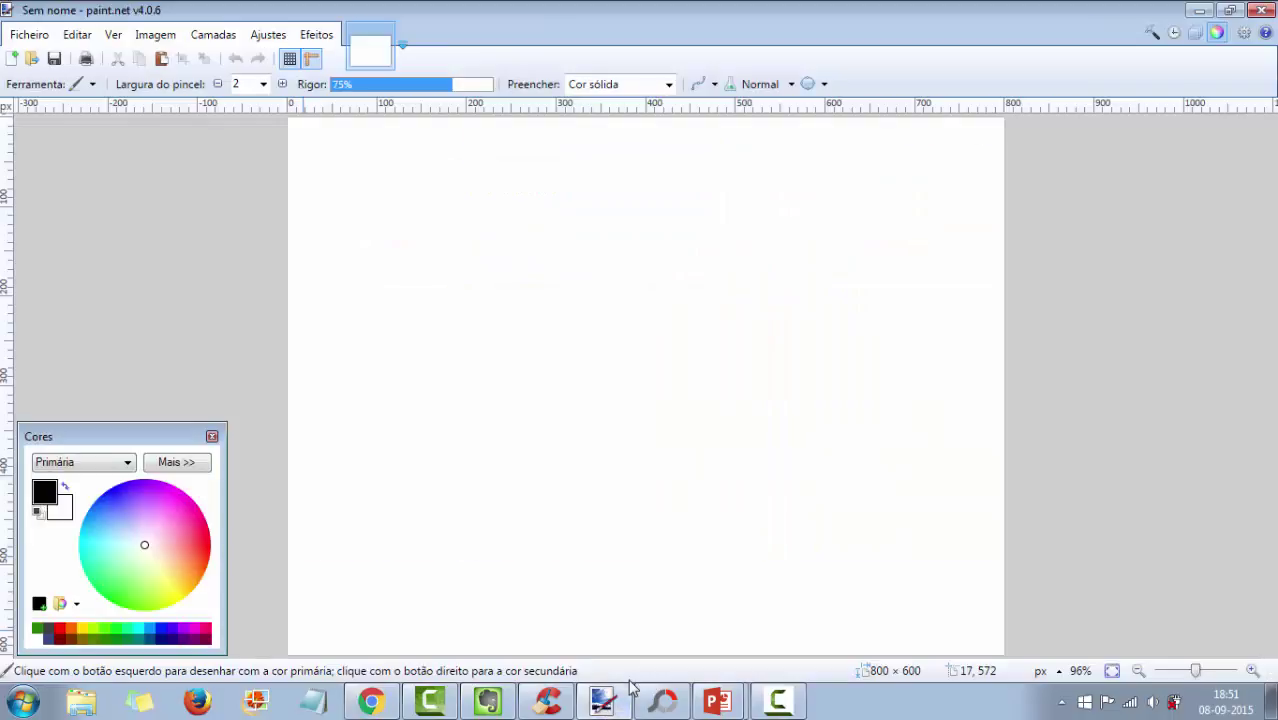
pyautogui.click(161, 60)
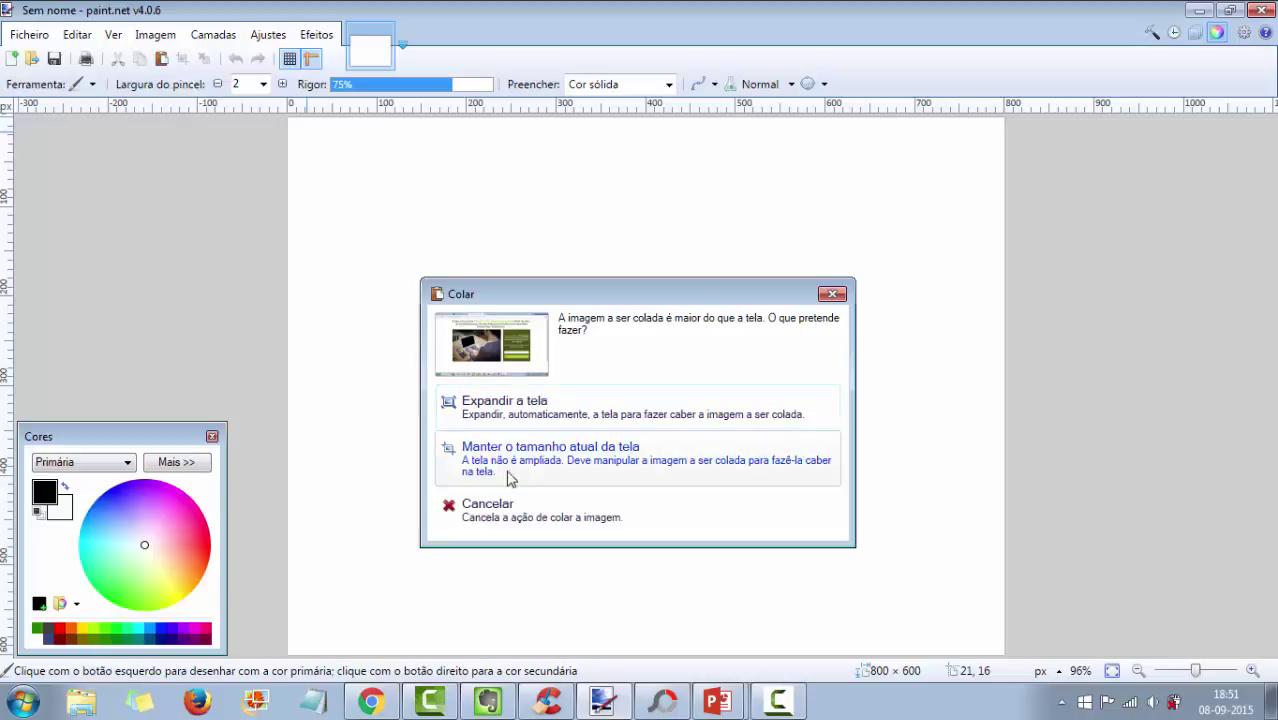
pyautogui.click(558, 410)
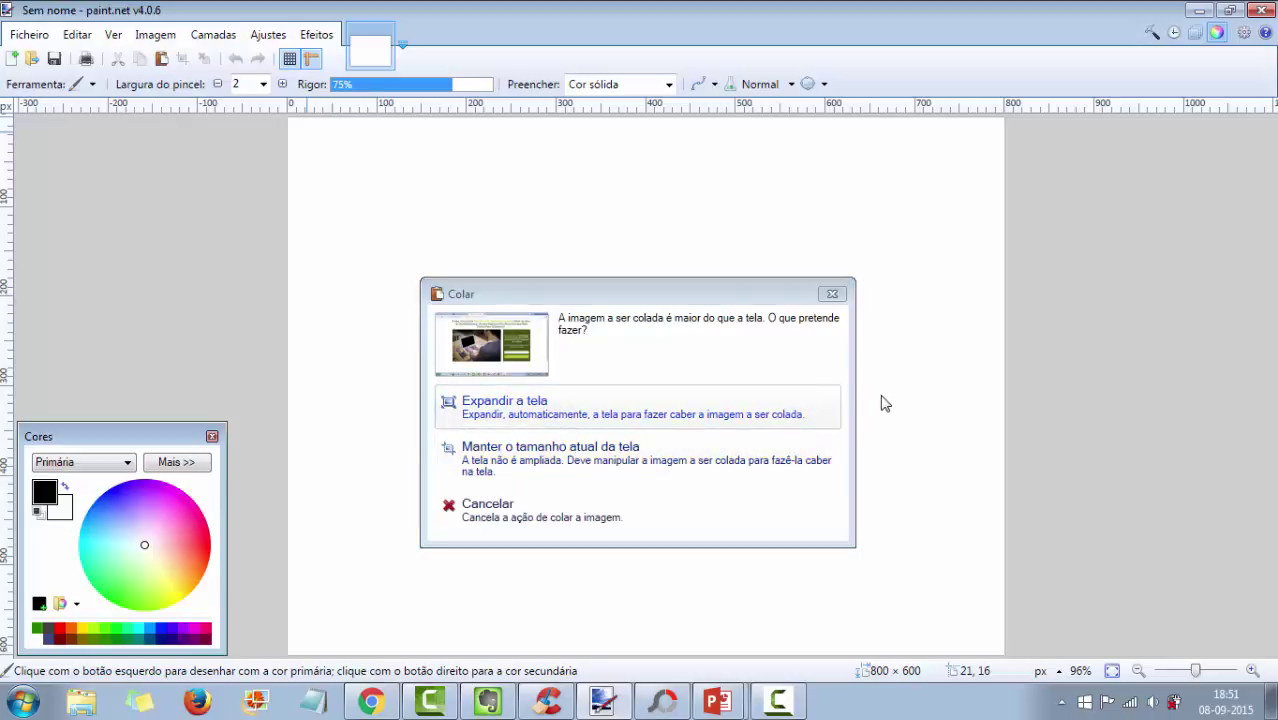
pyautogui.click(533, 418)
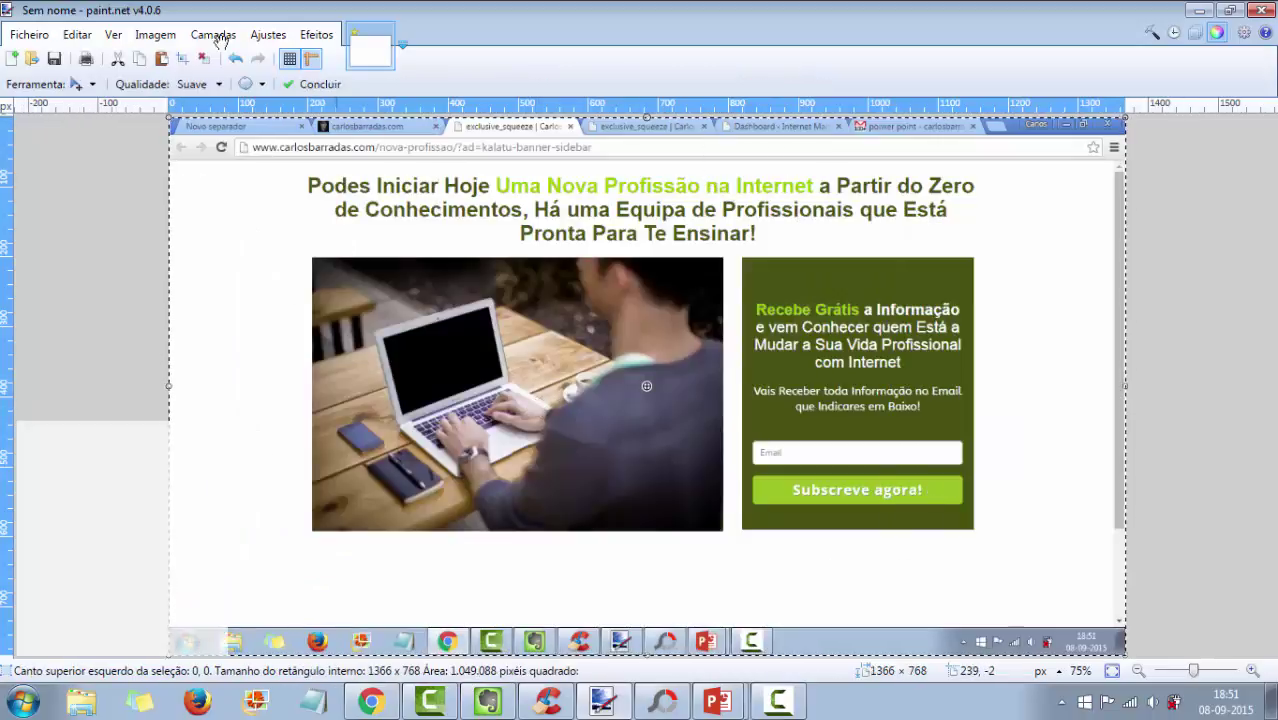
# - Crop the screenshot to a rectangular selection of about 310 x 47 px around the "Subscreve agora!" button
pyautogui.click(88, 86)
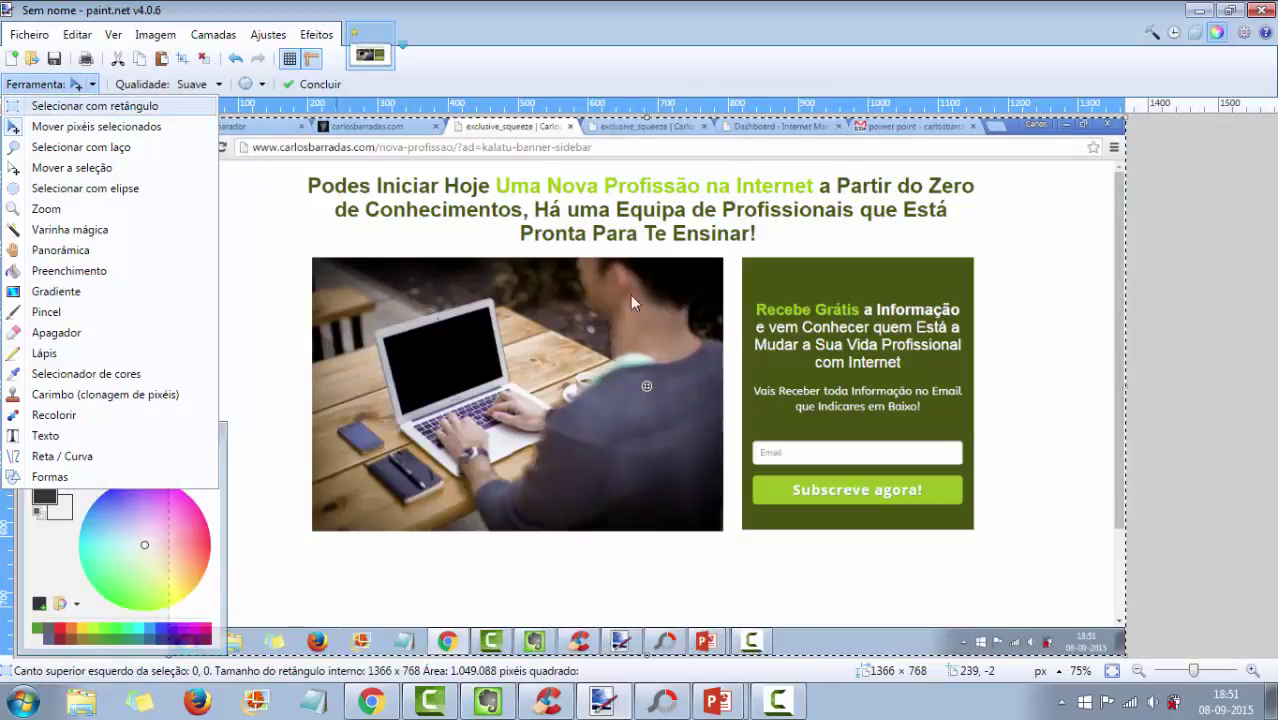
pyautogui.press('Return')
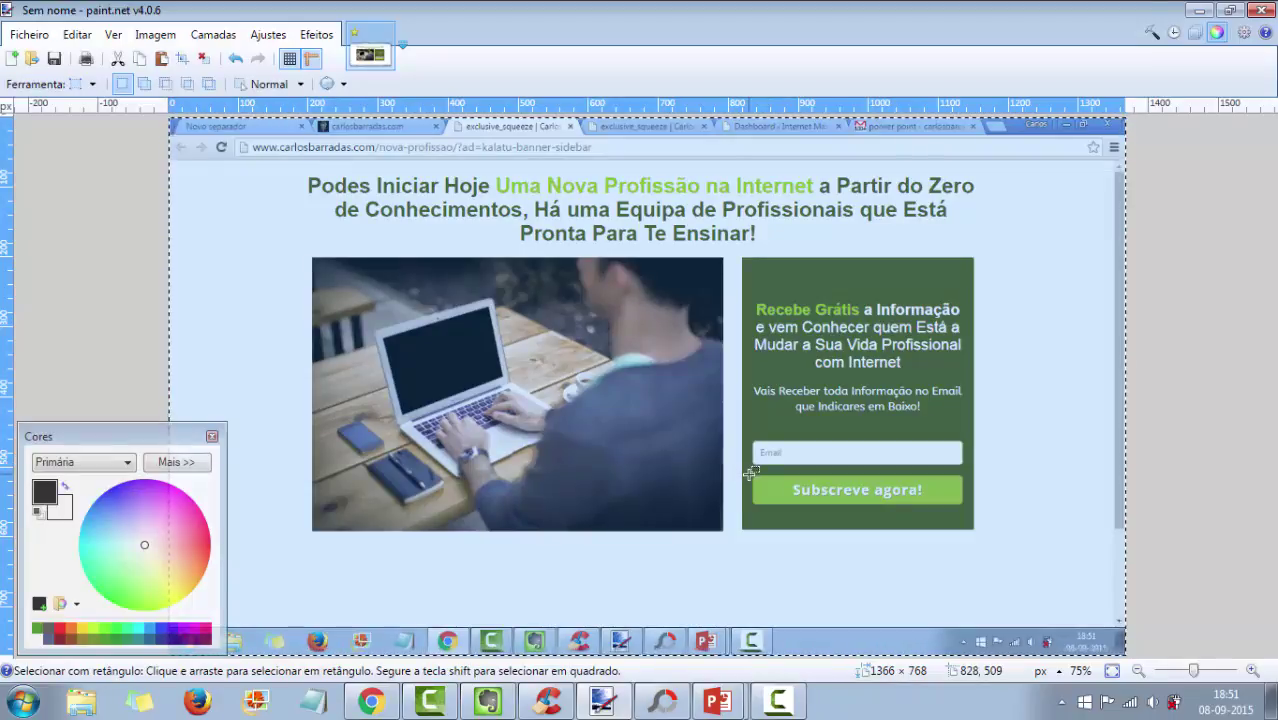
pyautogui.moveTo(750, 473); pyautogui.dragTo(964, 507)
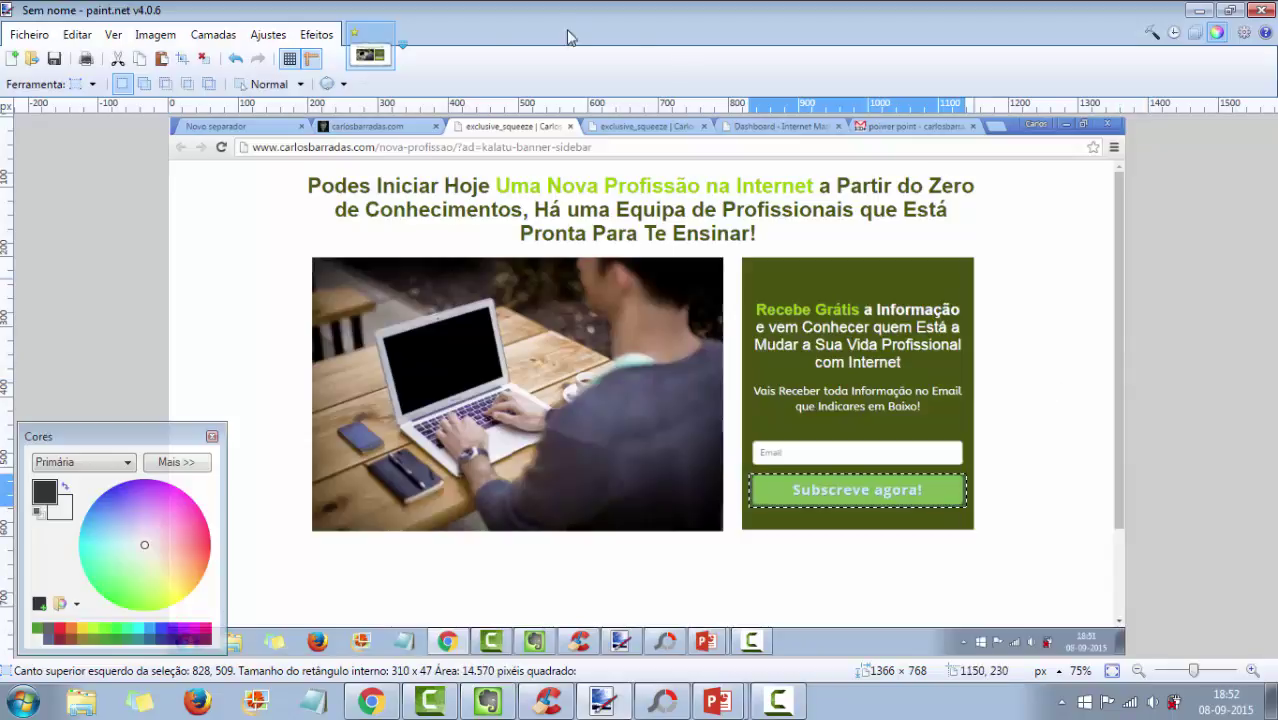
pyautogui.click(183, 60)
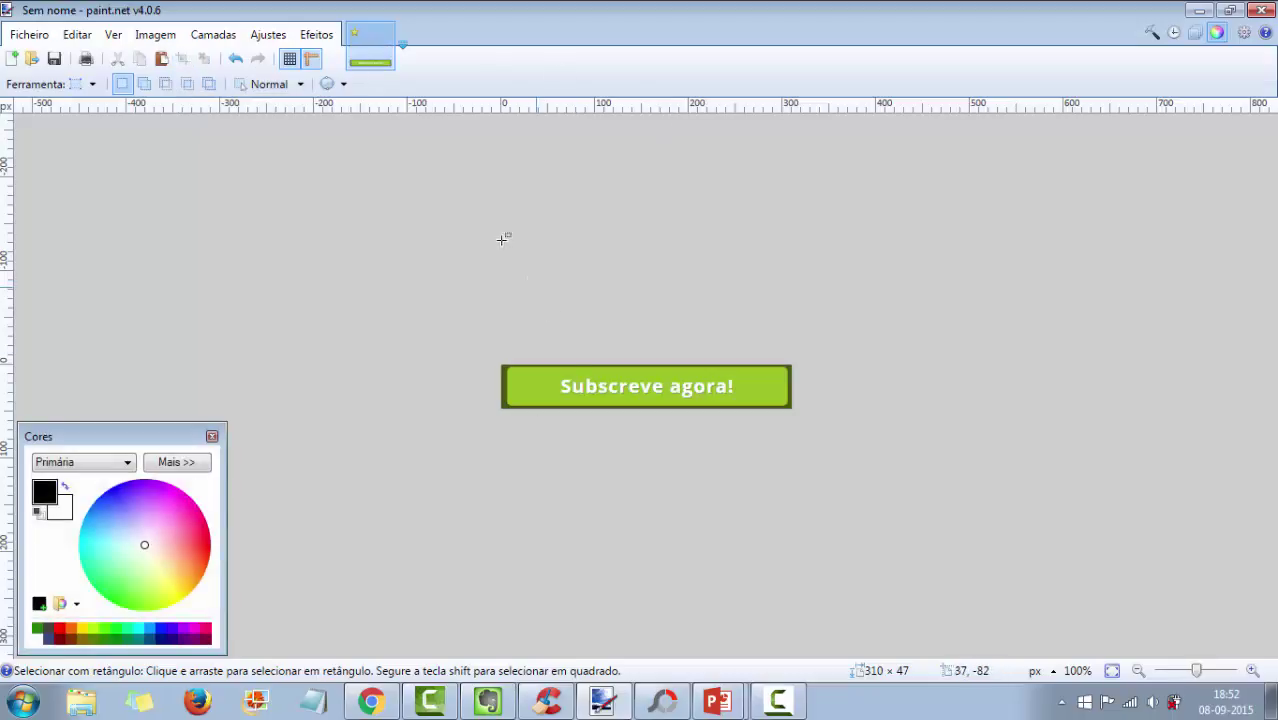
# - Select the dark green border around the button with the Magic Wand at 28% tolerance and delete it
pyautogui.click(1252, 671)
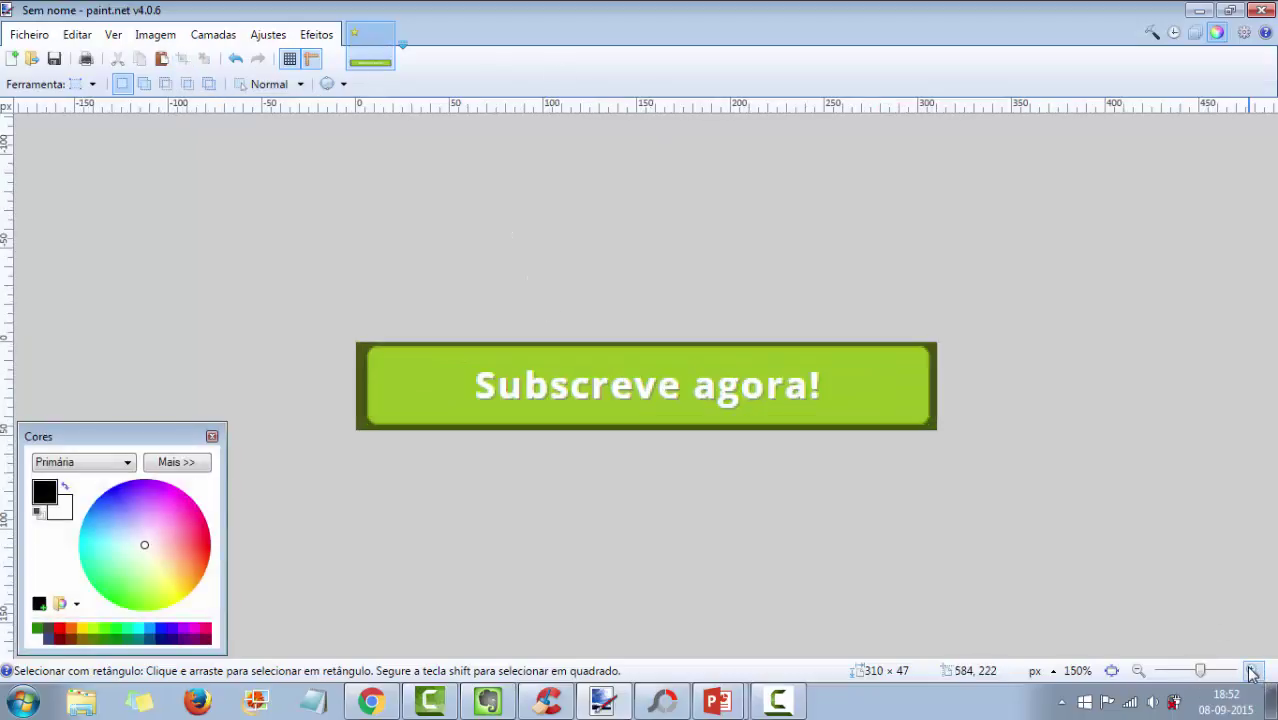
pyautogui.click(1252, 671)
pyautogui.click(1252, 671)
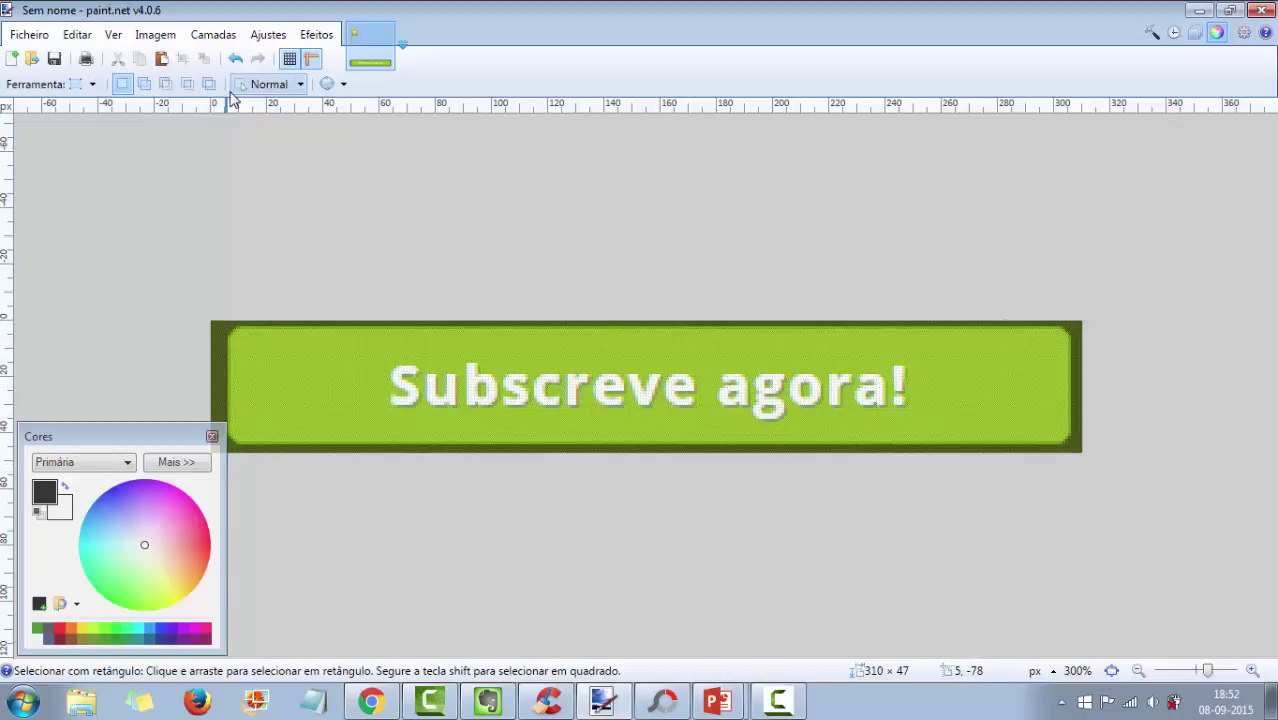
pyautogui.click(91, 85)
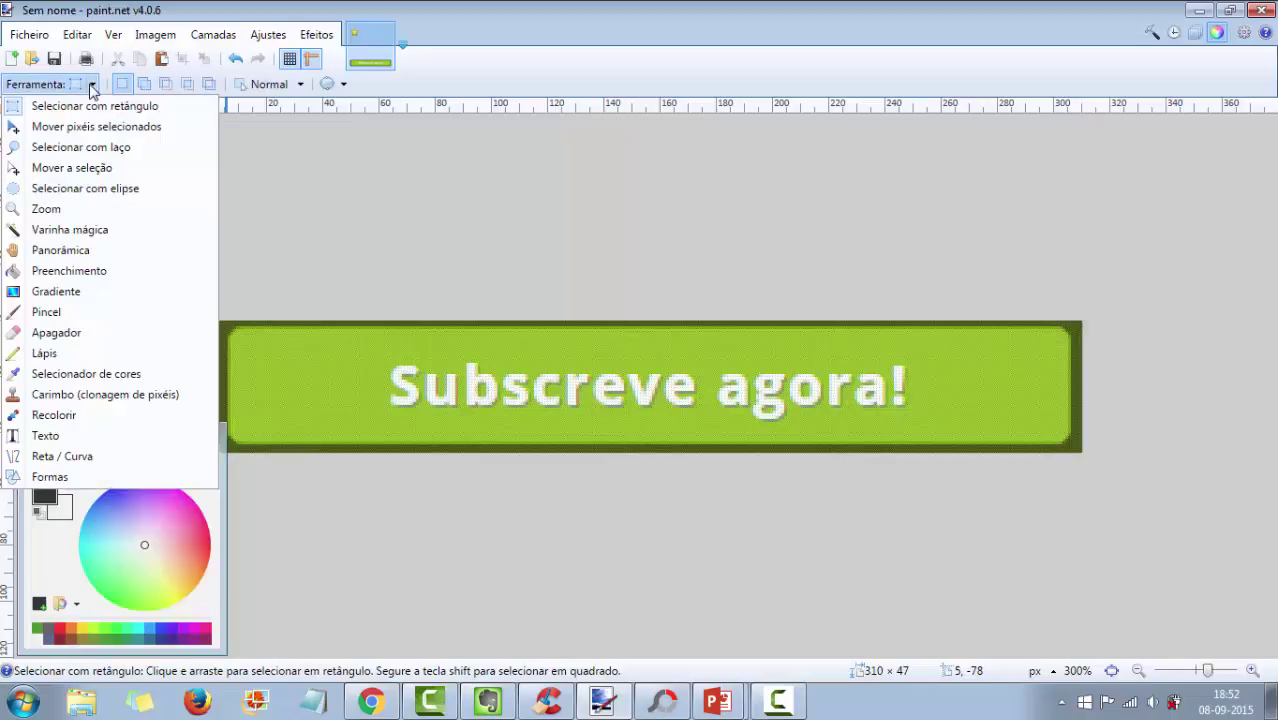
pyautogui.click(91, 230)
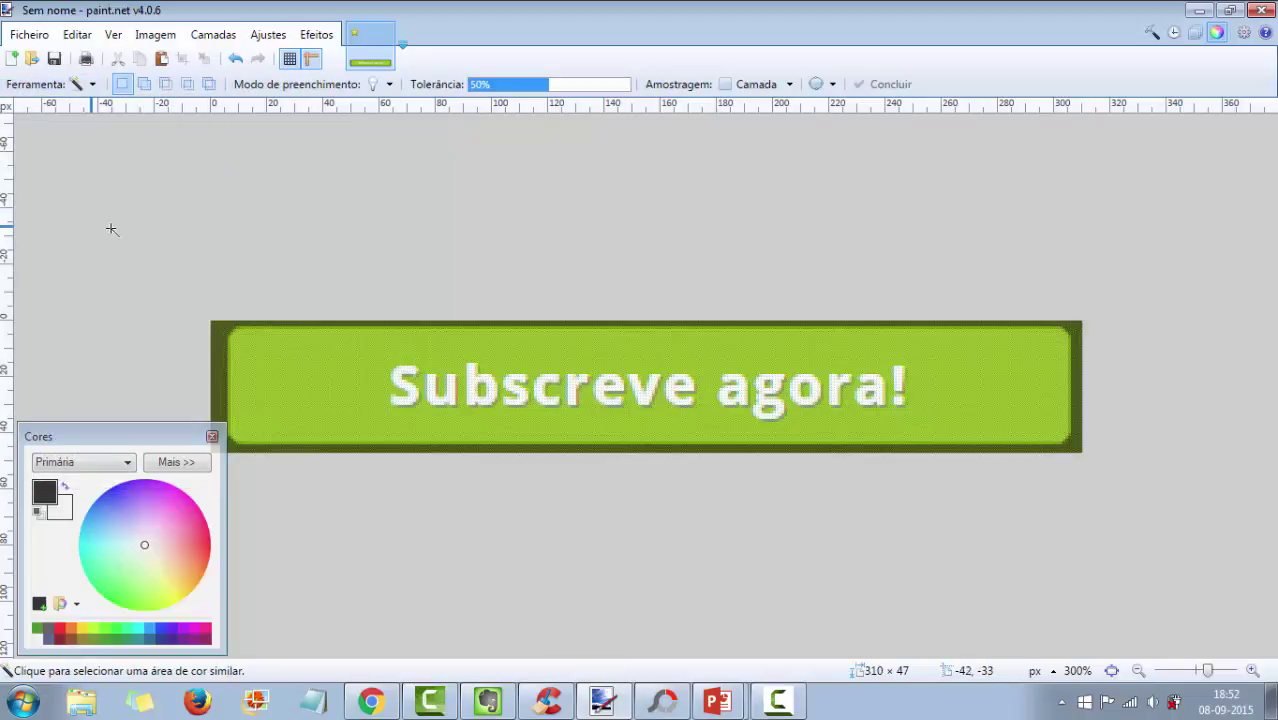
pyautogui.click(224, 338)
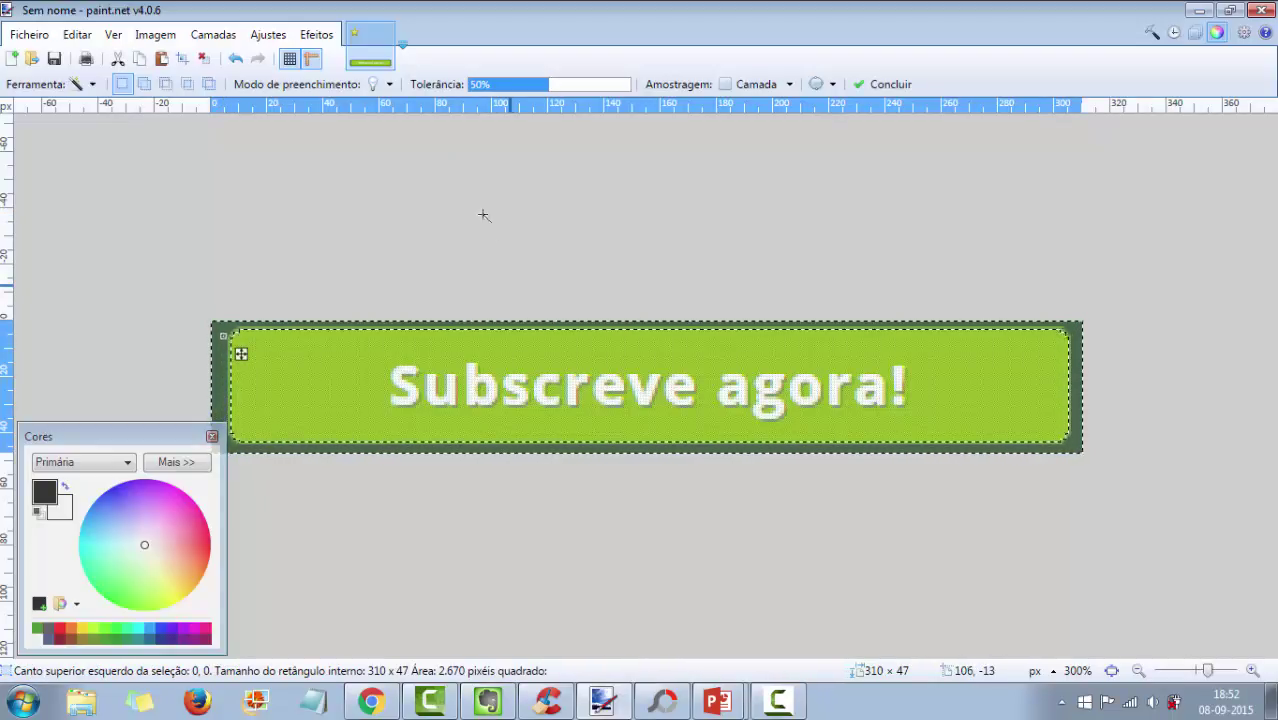
pyautogui.click(516, 88)
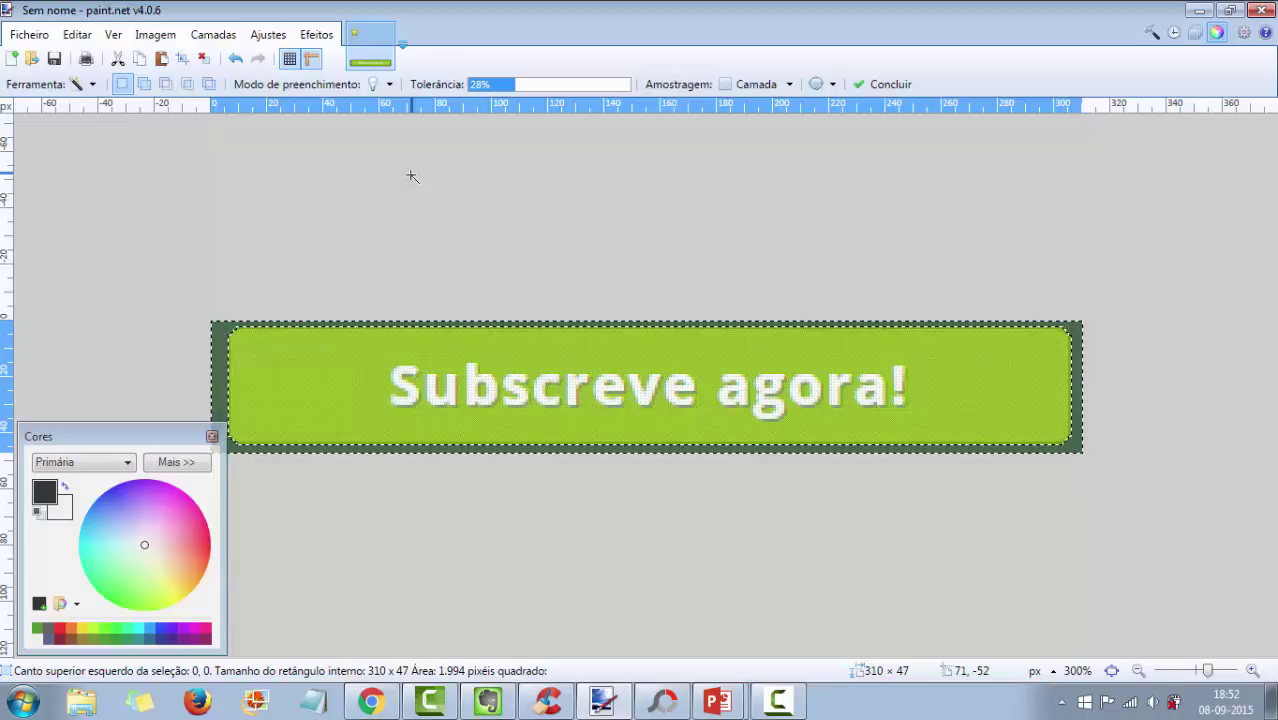
pyautogui.press('Delete')
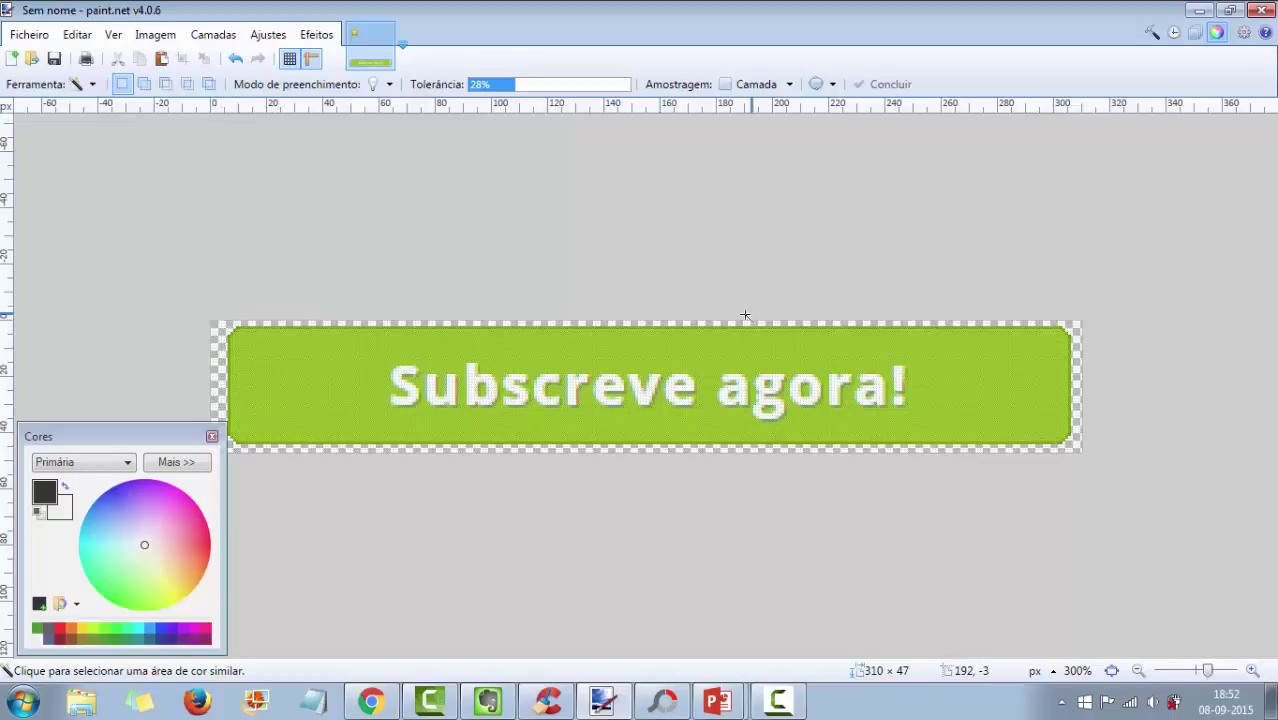
# - Select a rectangle of about 304 x 43 px around the cleaned button and copy it
pyautogui.click(94, 84)
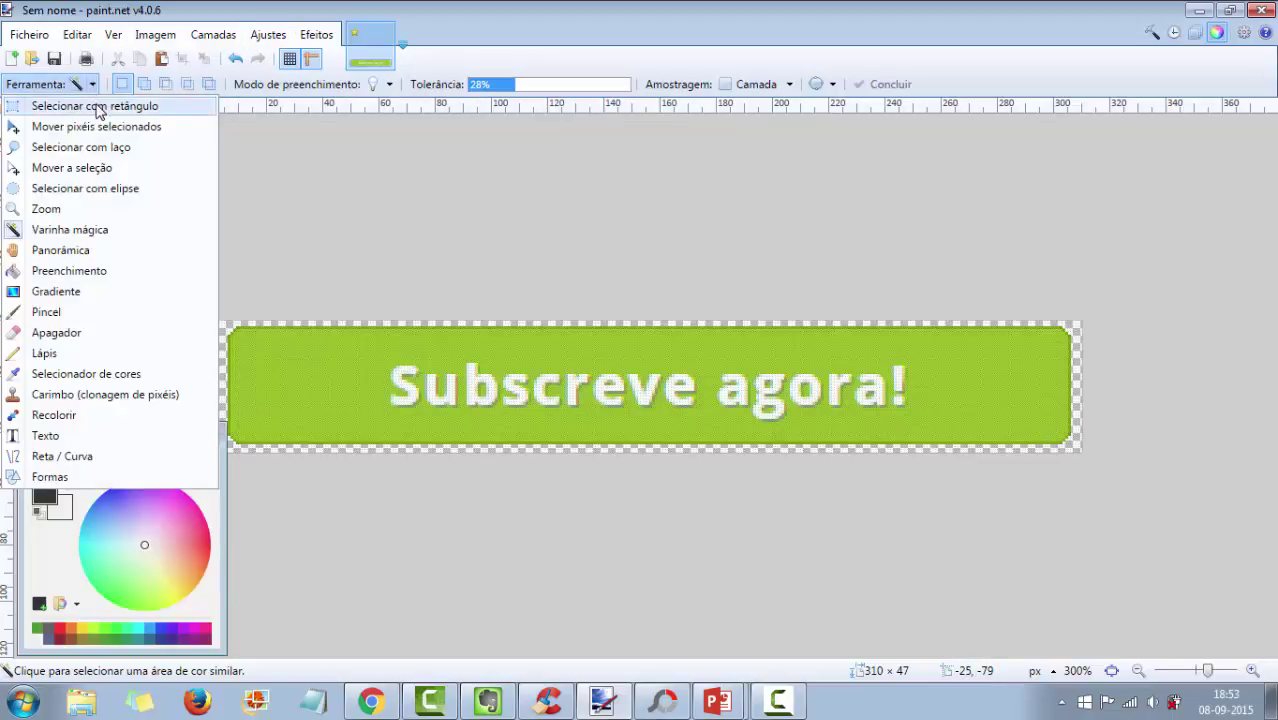
pyautogui.click(96, 107)
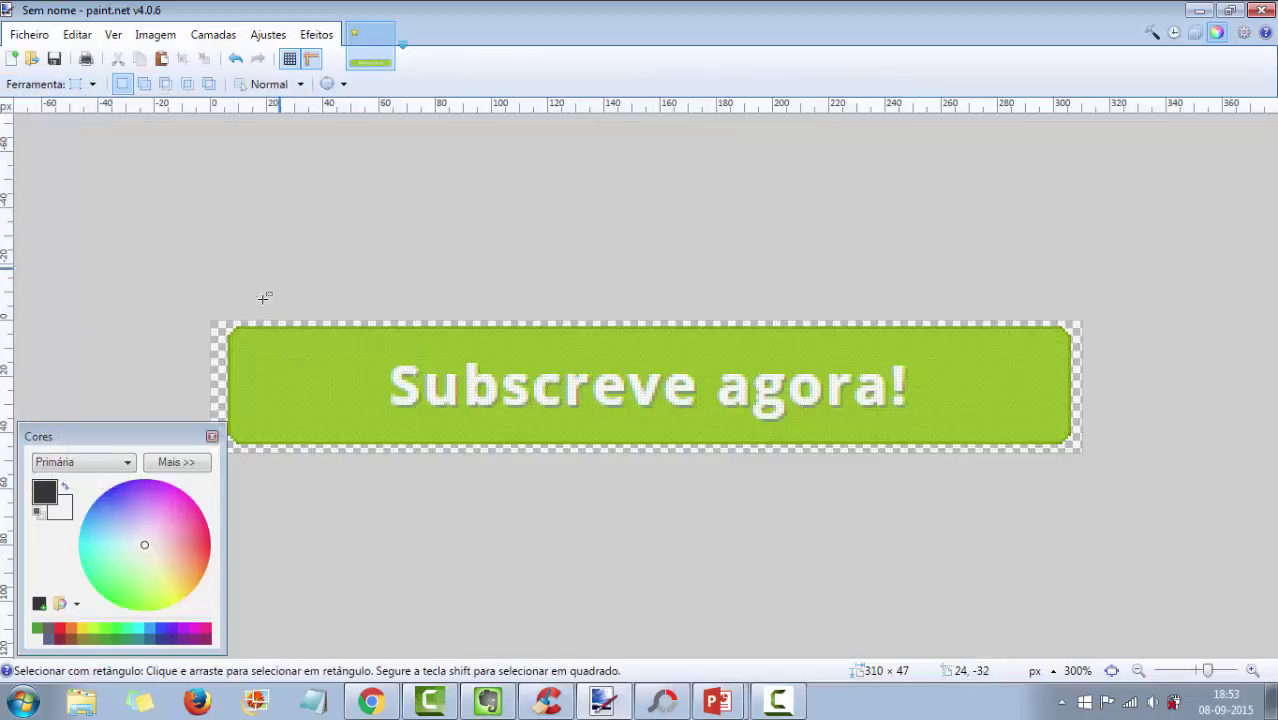
pyautogui.moveTo(222, 324); pyautogui.dragTo(1077, 448)
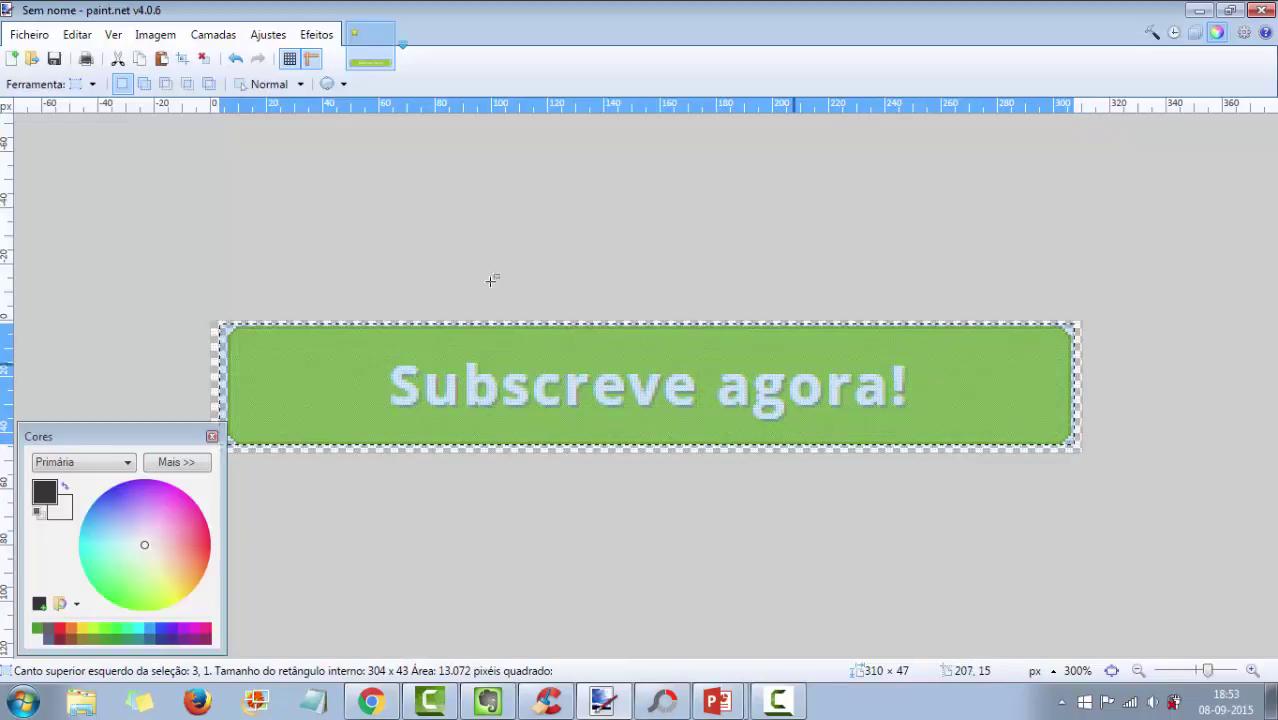
pyautogui.click(140, 60)
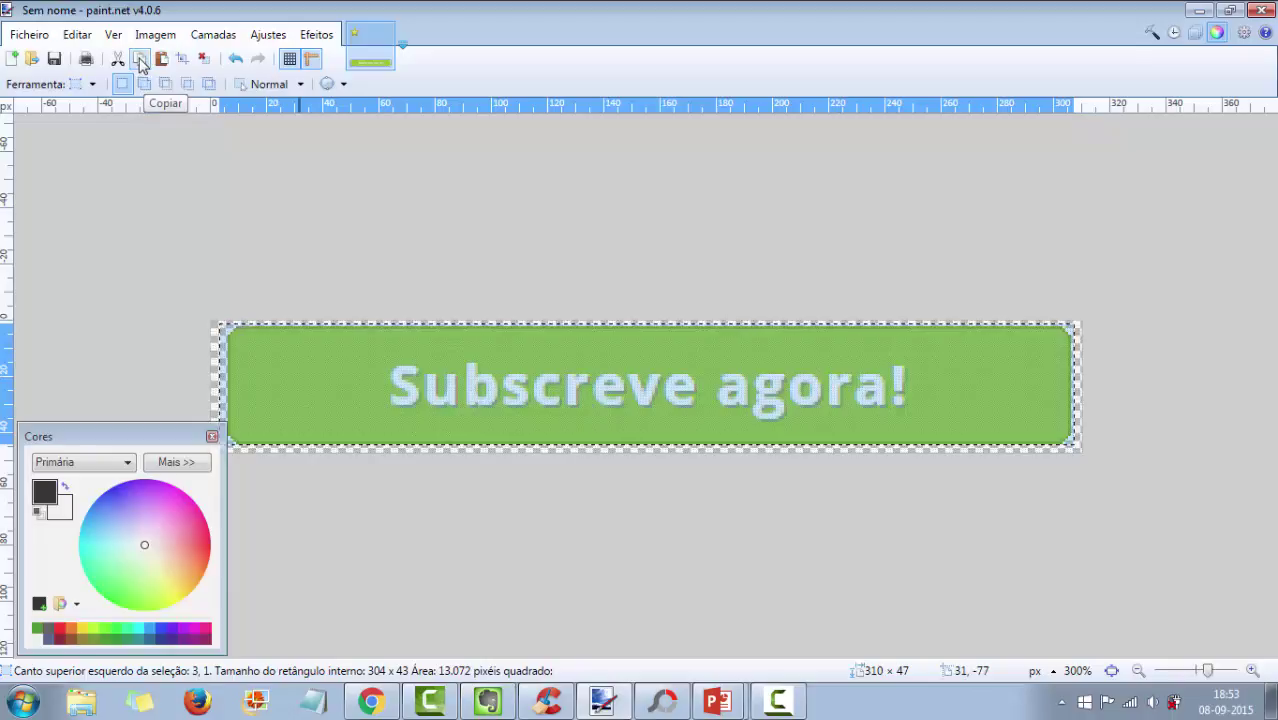
# - Switch to the Apresentação1 presentation in PowerPoint, paste the button on slide 3, and move it off the photo into the blank area
pyautogui.click(717, 700)
pyautogui.click(619, 627)
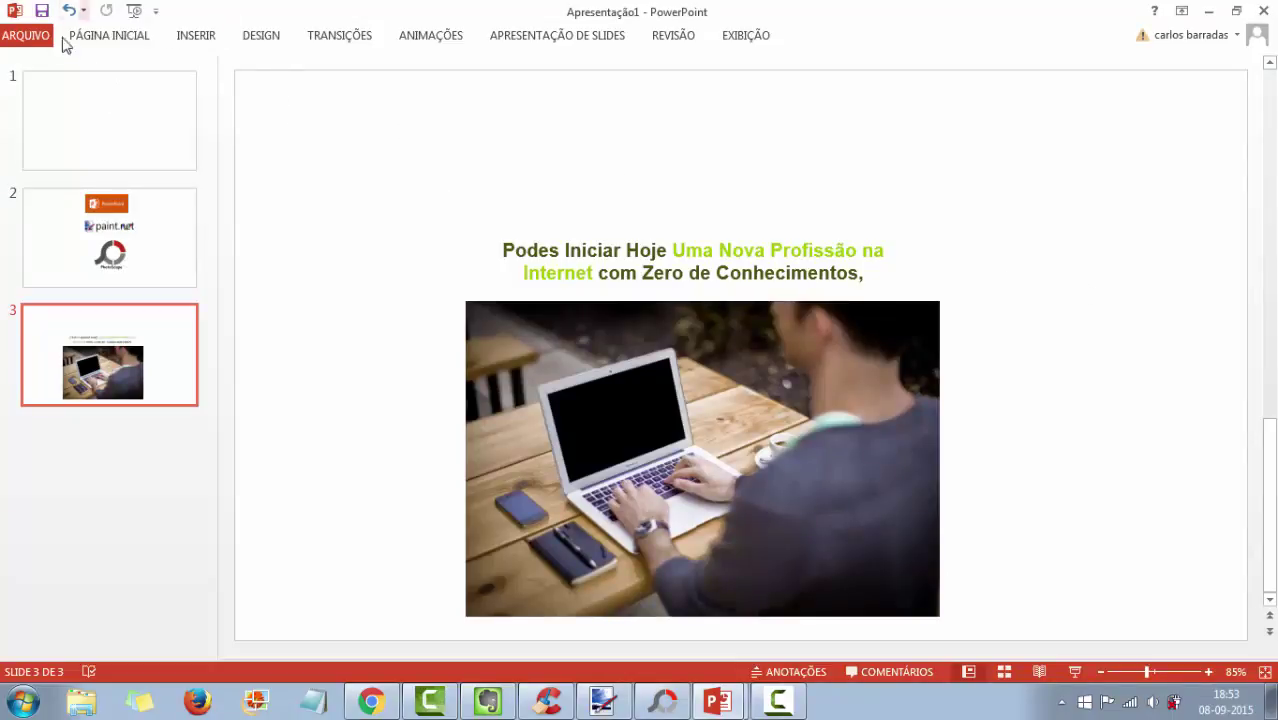
pyautogui.rightClick(485, 139)
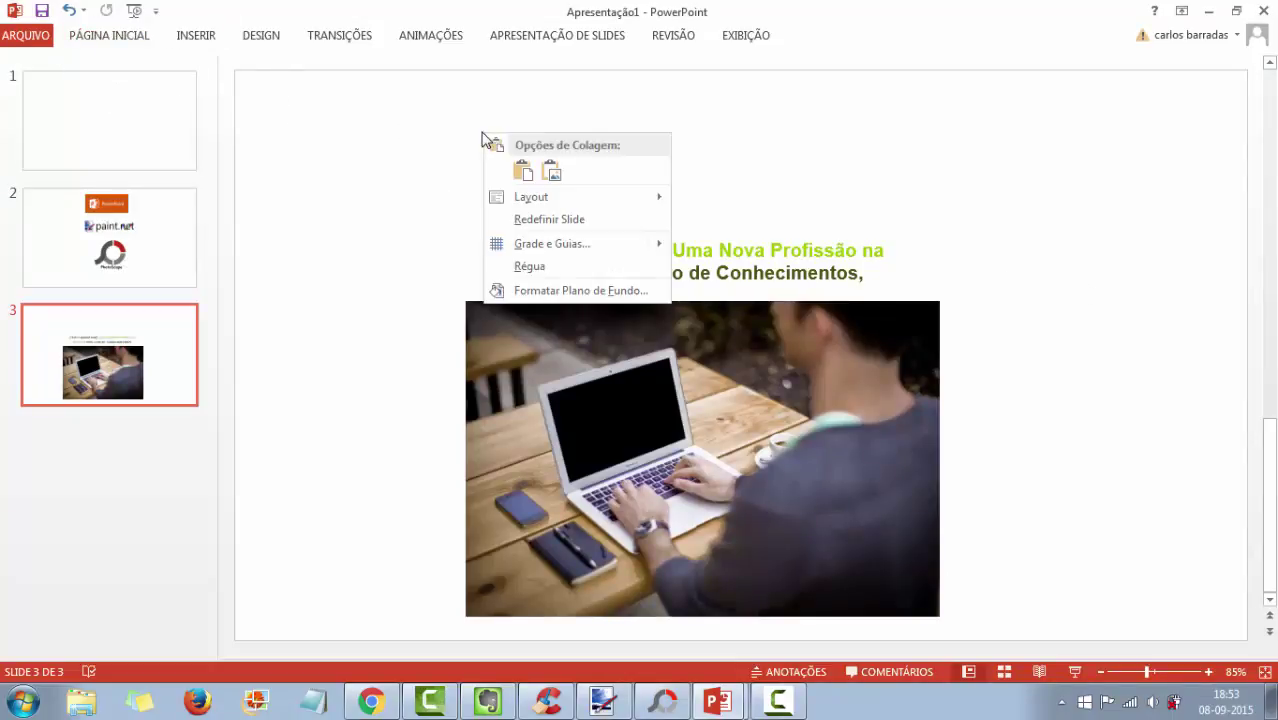
pyautogui.click(528, 175)
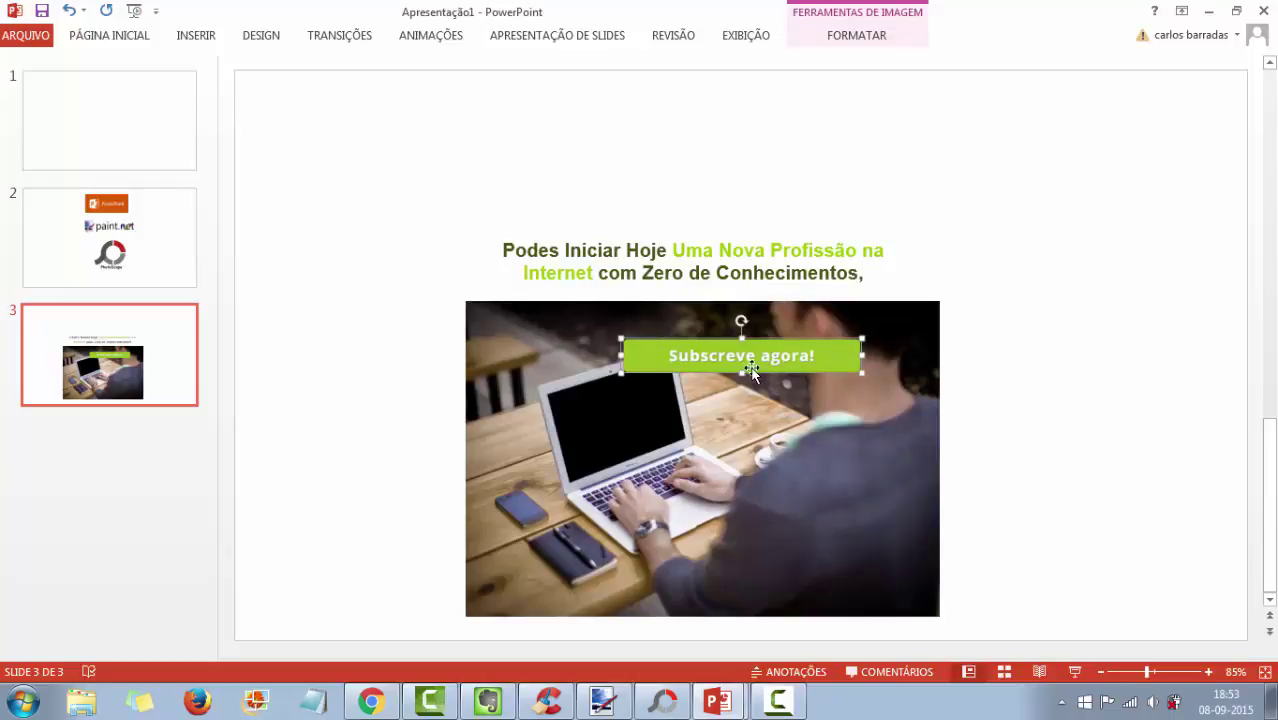
pyautogui.moveTo(745, 359); pyautogui.dragTo(1053, 207)
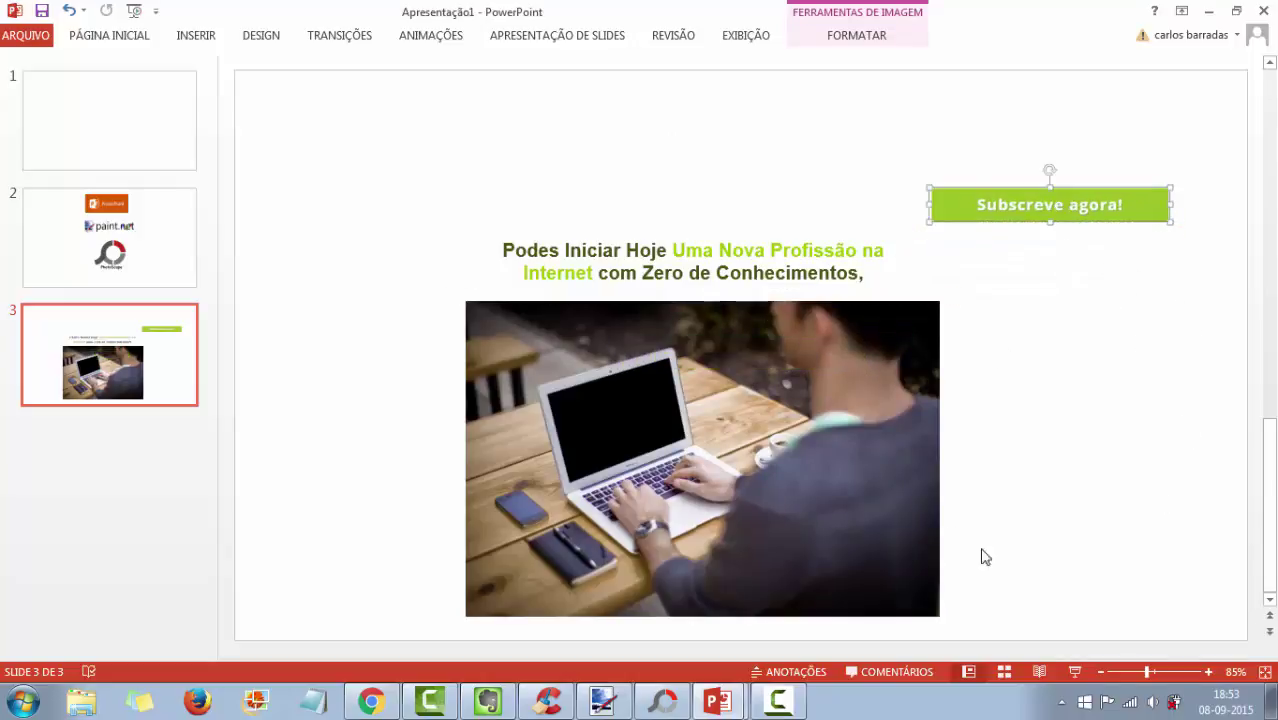
# - Move the headline text box toward the slide's upper edge and shift the laptop photo up beneath it
pyautogui.click(770, 252)
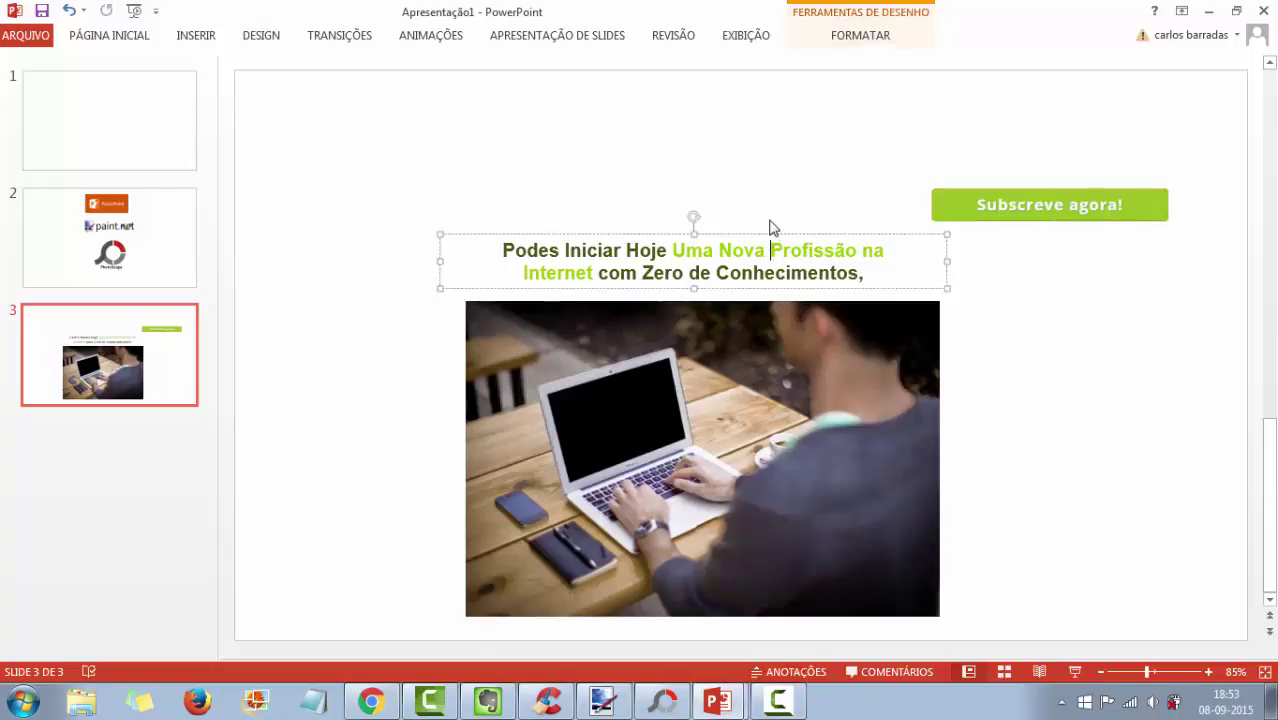
pyautogui.moveTo(771, 233); pyautogui.dragTo(768, 120)
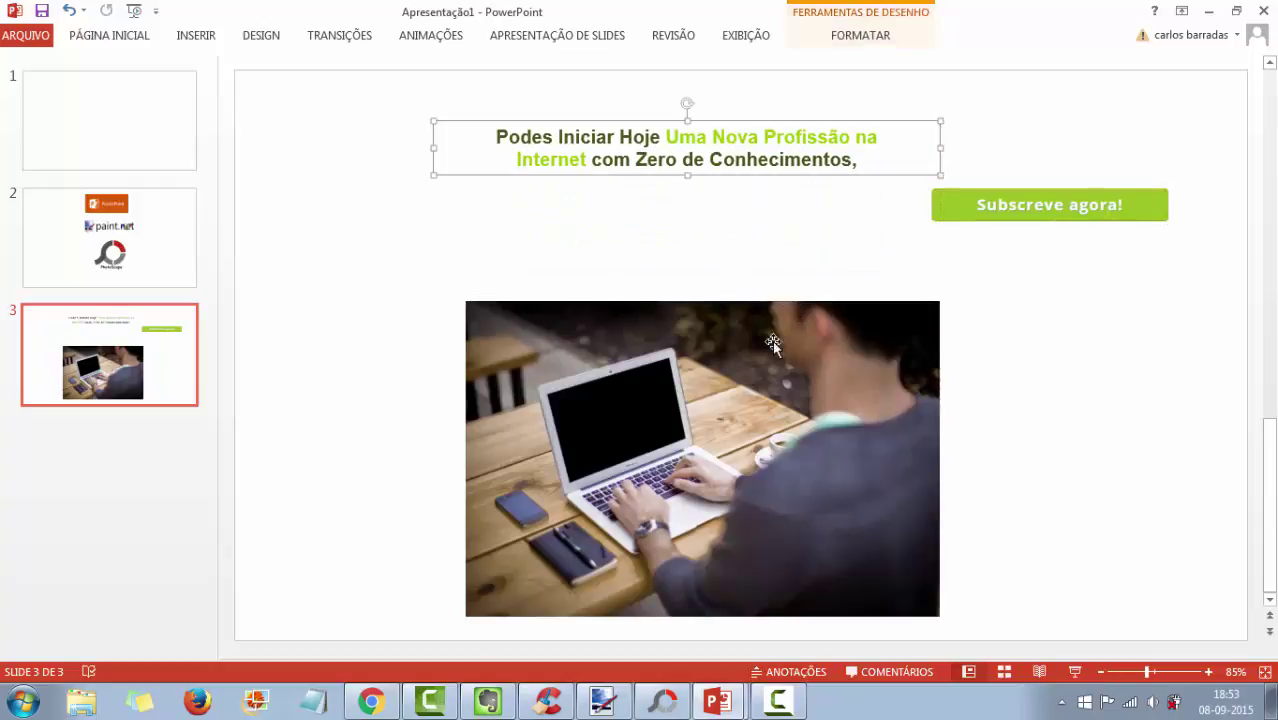
pyautogui.click(768, 376)
pyautogui.moveTo(768, 376); pyautogui.dragTo(782, 230)
# - Move the "Subscreve agora!" button just below the laptop photo, roughly centred under it
pyautogui.click(1086, 211)
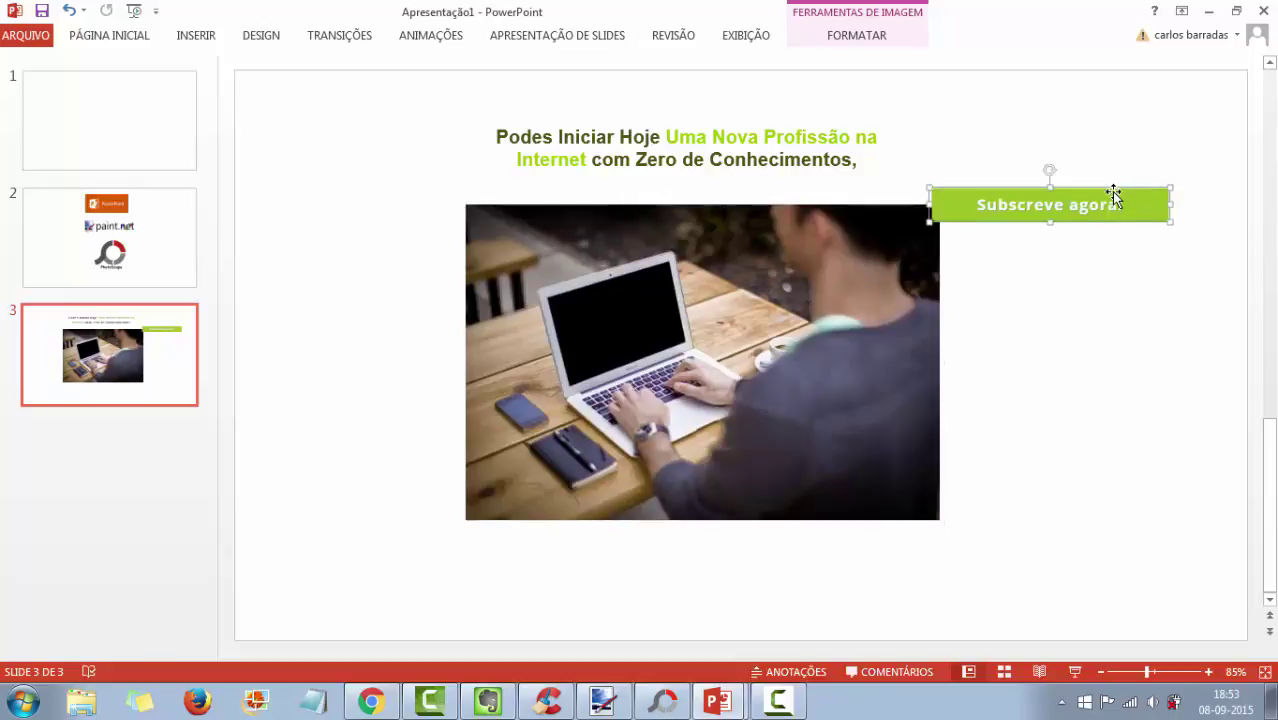
pyautogui.moveTo(1113, 194); pyautogui.dragTo(752, 558)
pyautogui.click(1065, 477)
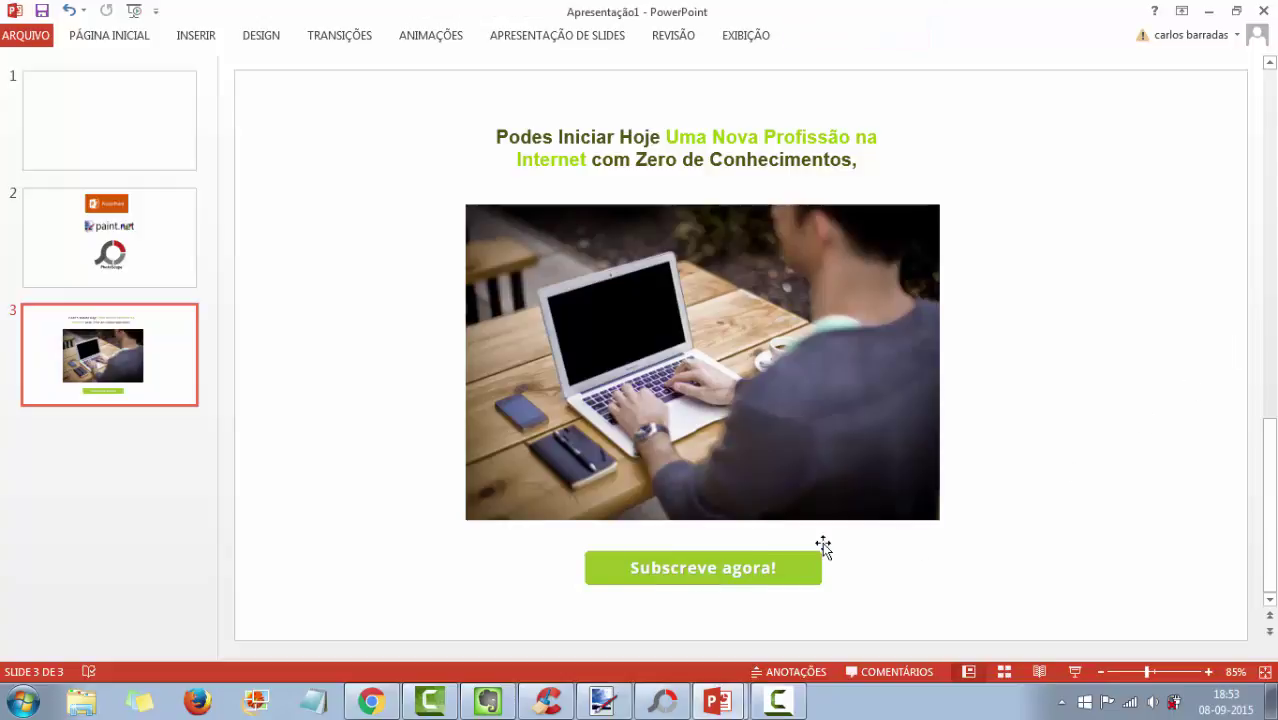
pyautogui.moveTo(784, 566); pyautogui.dragTo(790, 549)
# - Move the headline text box slightly down so it sits just above the photo
pyautogui.click(780, 157)
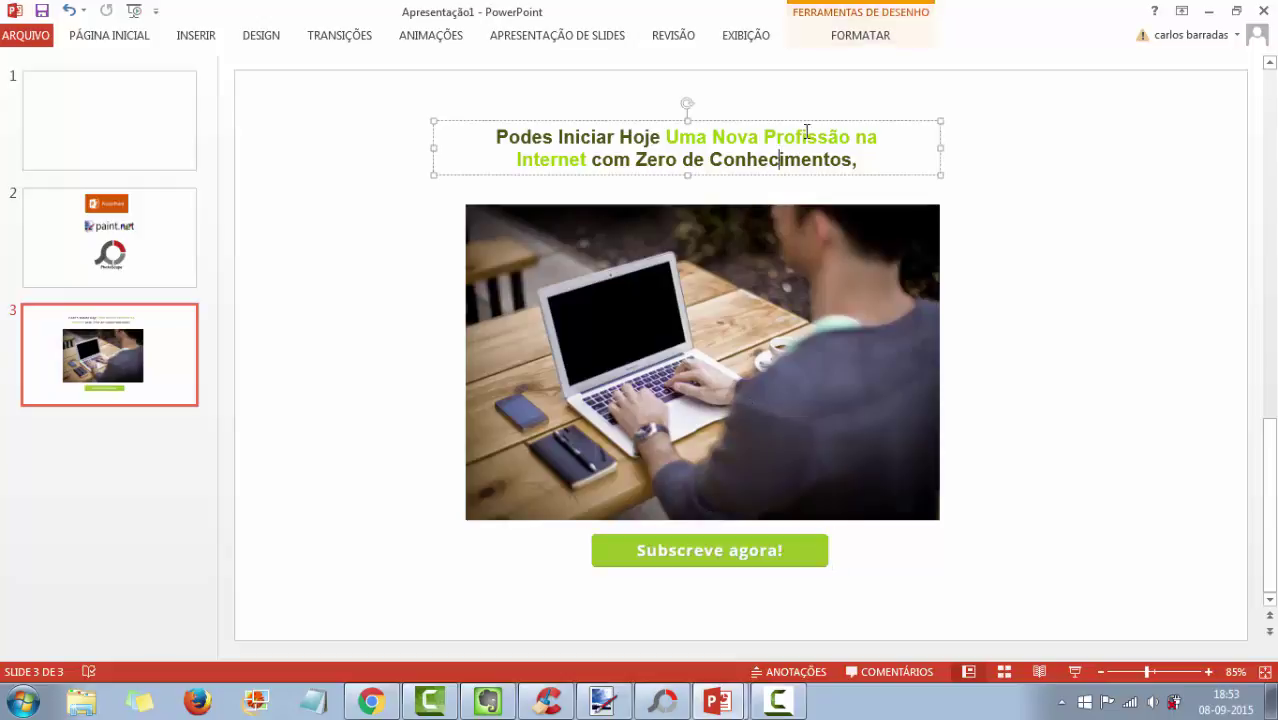
pyautogui.moveTo(810, 122); pyautogui.dragTo(814, 137)
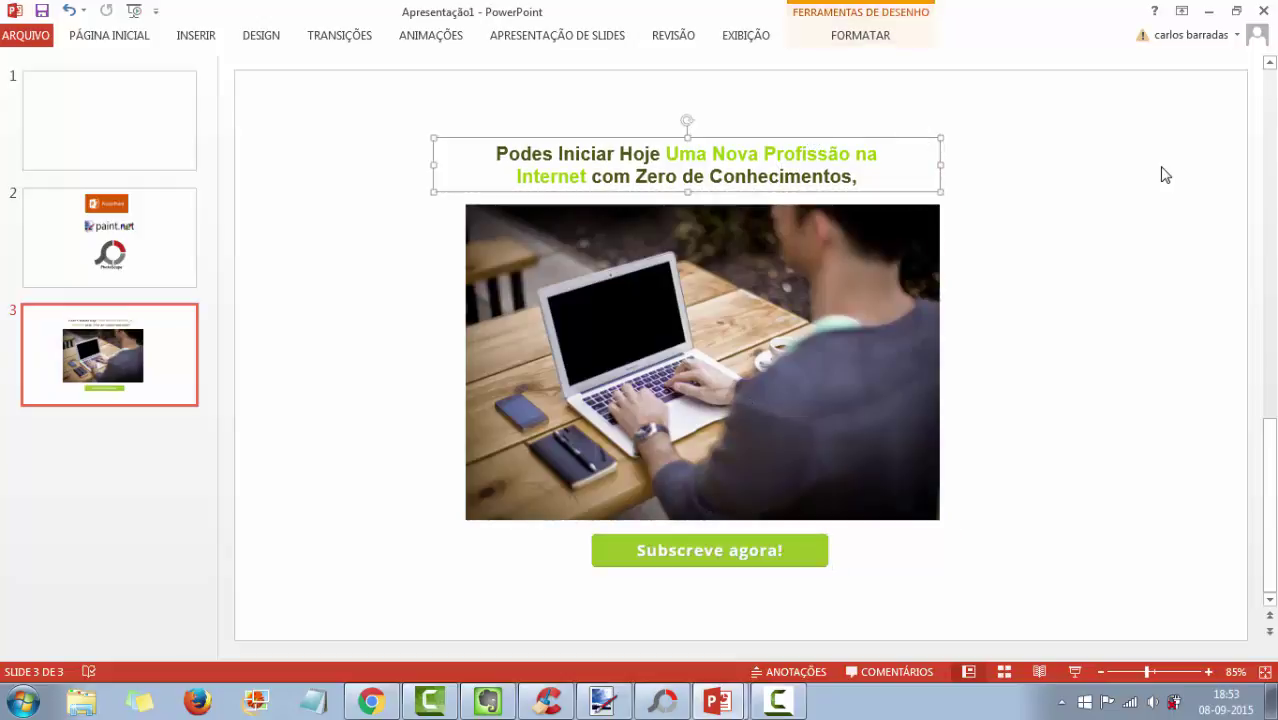
pyautogui.click(1160, 175)
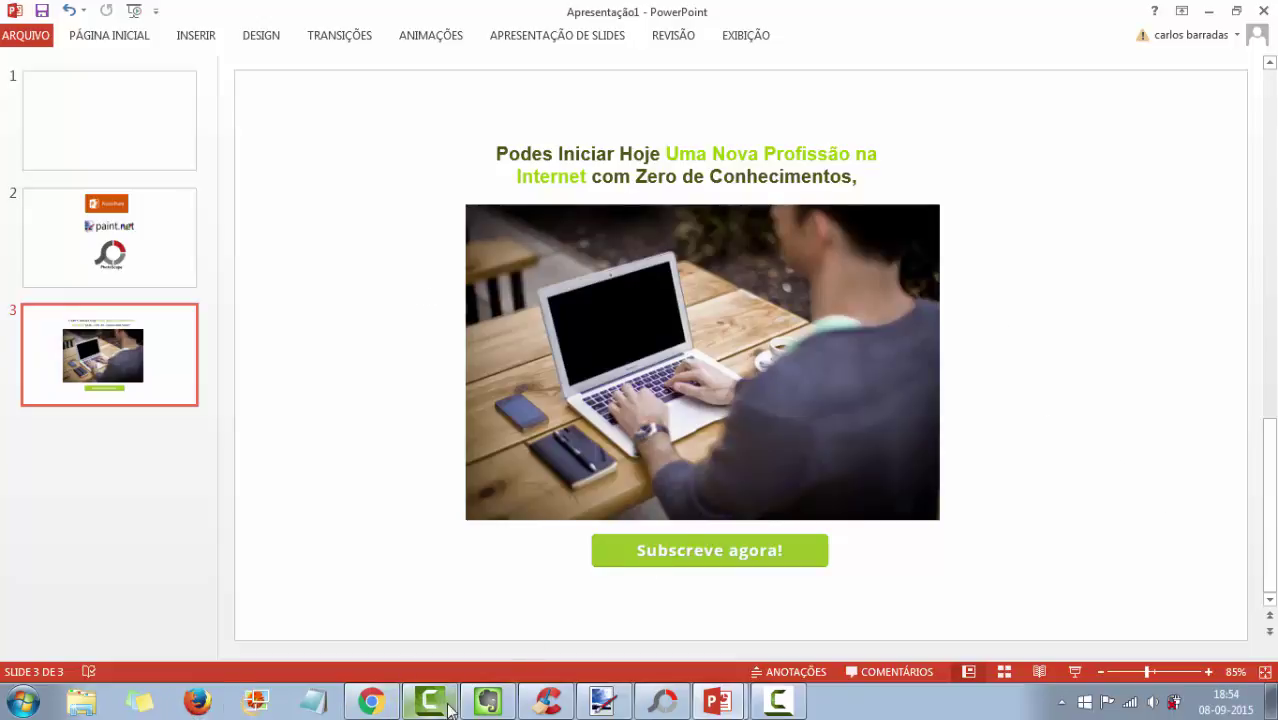
# - Switch to Chrome to examine the finished "Nova Profissão" sidebar banner on the blog, and return to the Apresentação1 presentation in PowerPoint
pyautogui.click(373, 703)
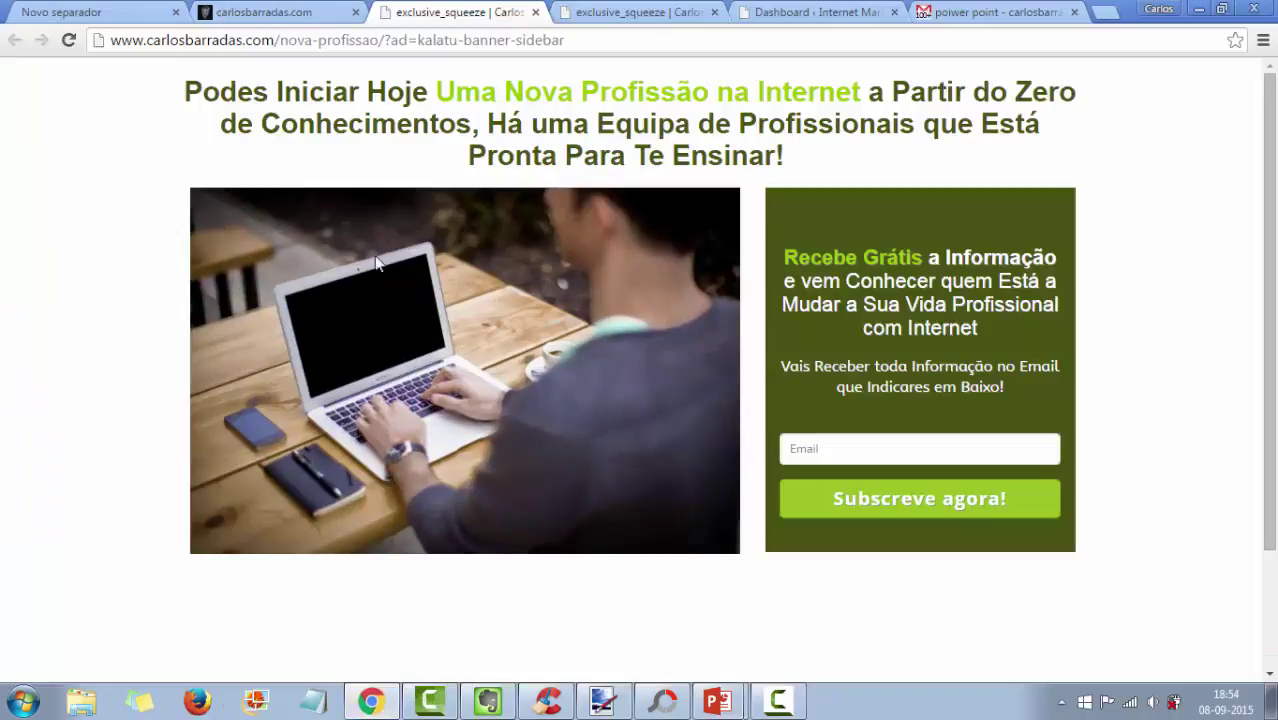
pyautogui.click(240, 12)
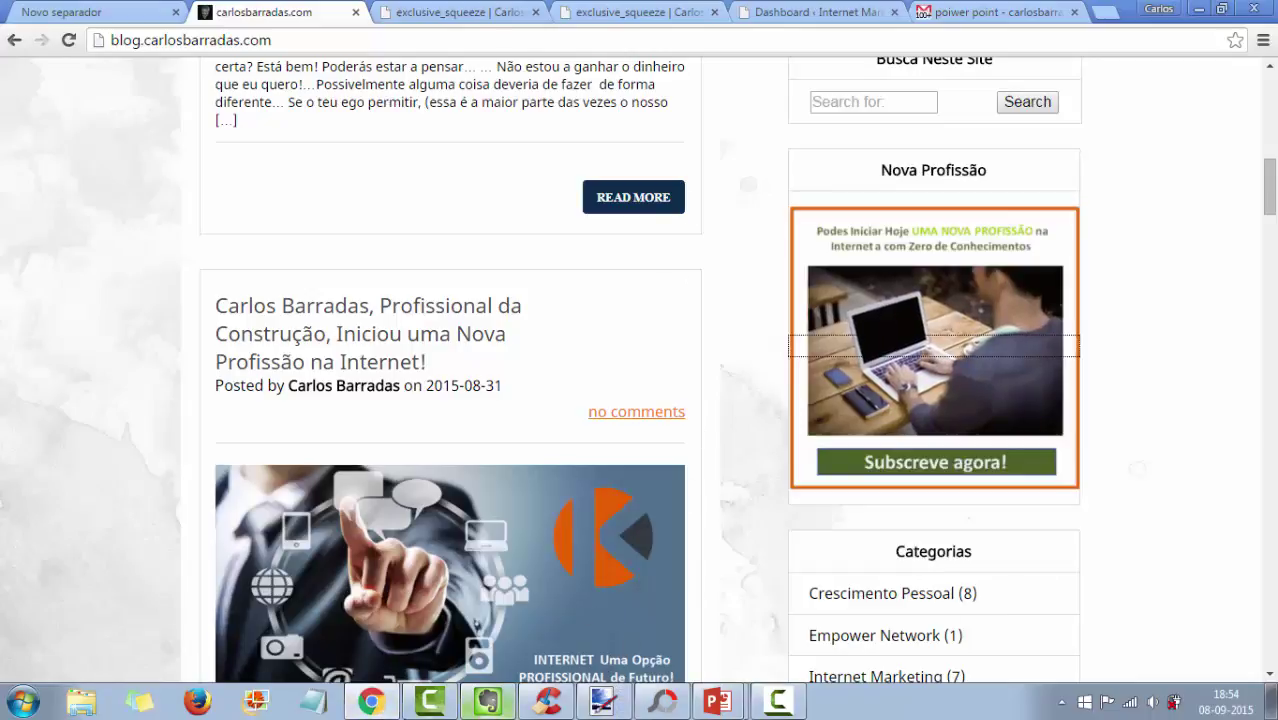
pyautogui.moveTo(722, 702)
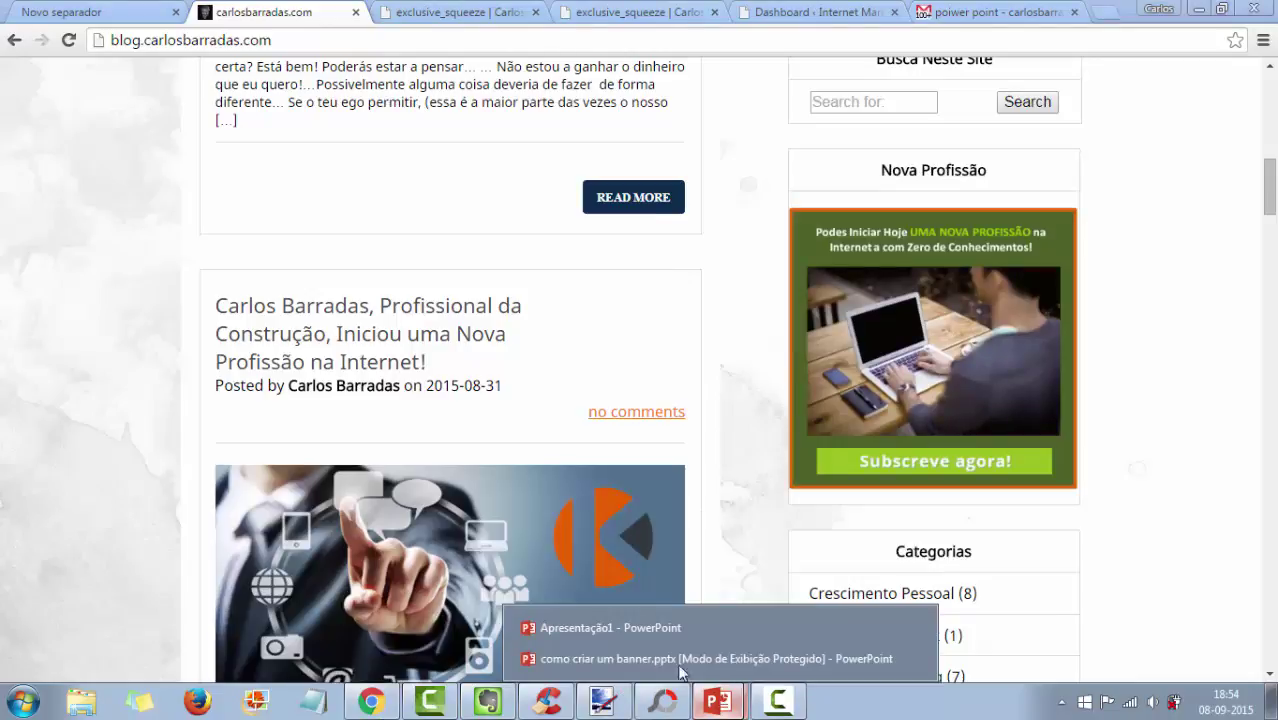
pyautogui.click(641, 630)
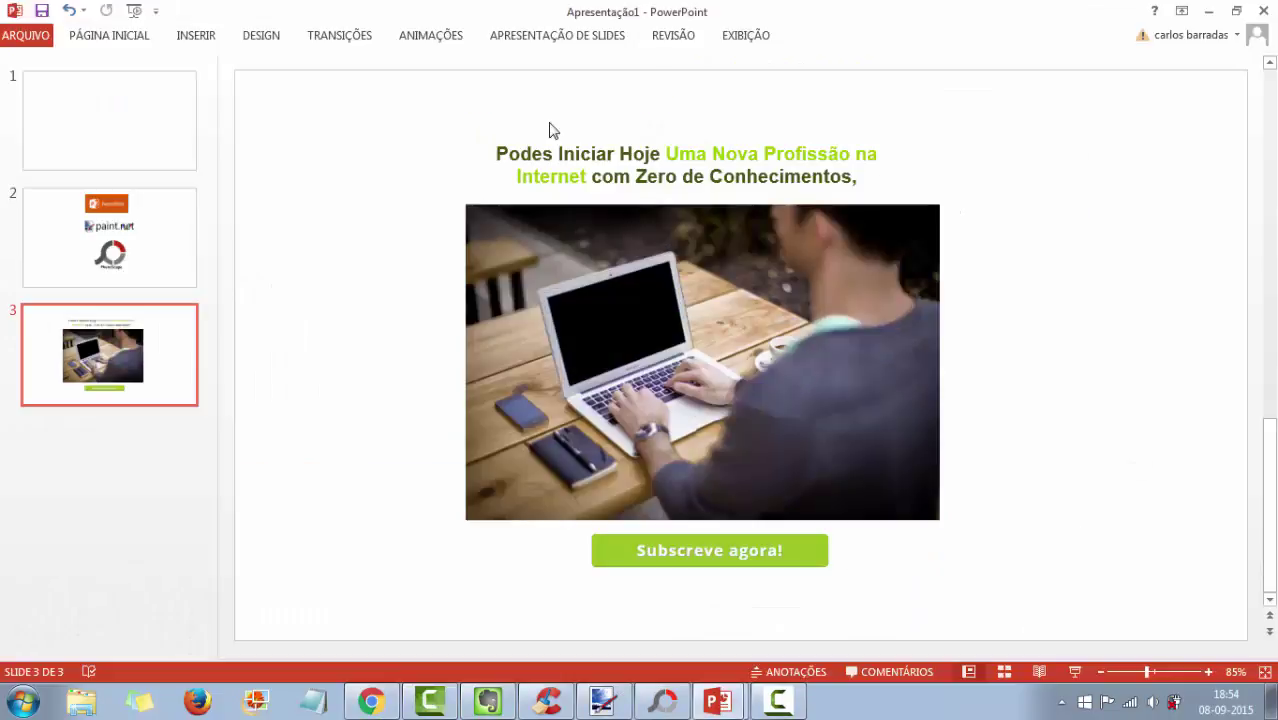
pyautogui.scroll(2, 1100, 366)
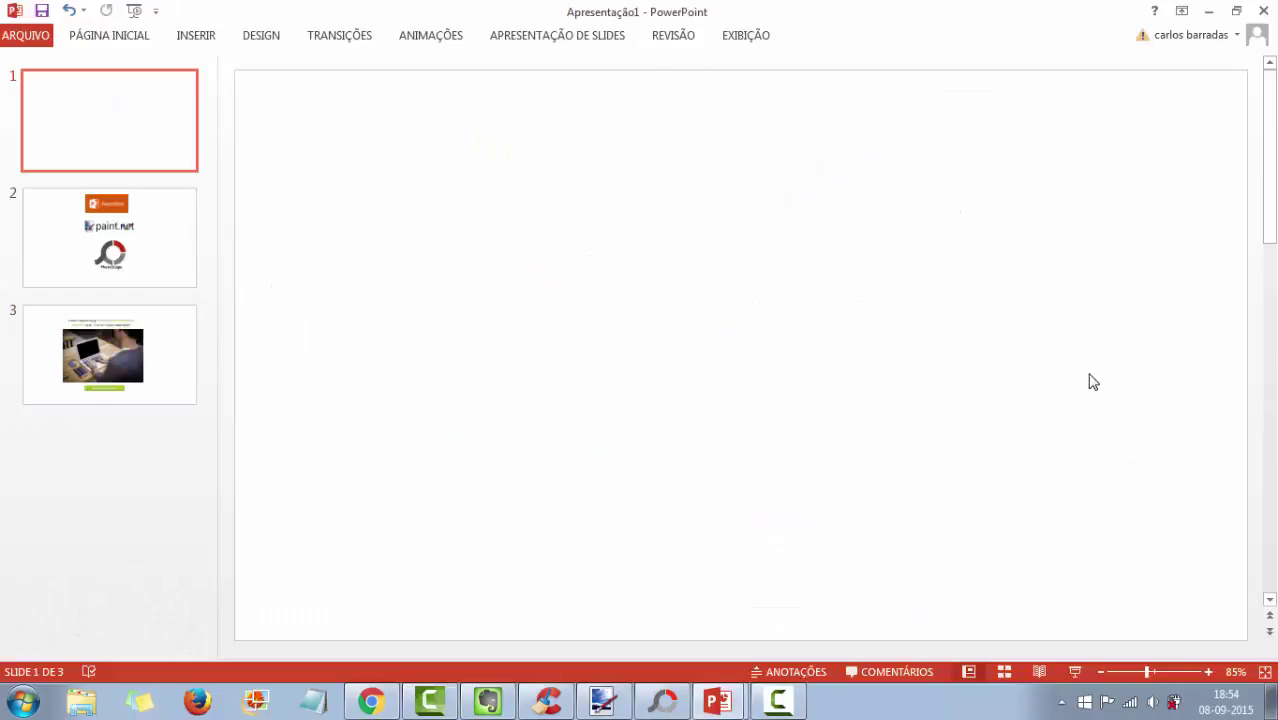
# - Bring up slide 3 containing the banner headline, laptop photo and "Subscreve agora!" button
pyautogui.scroll(-2, 1092, 381)
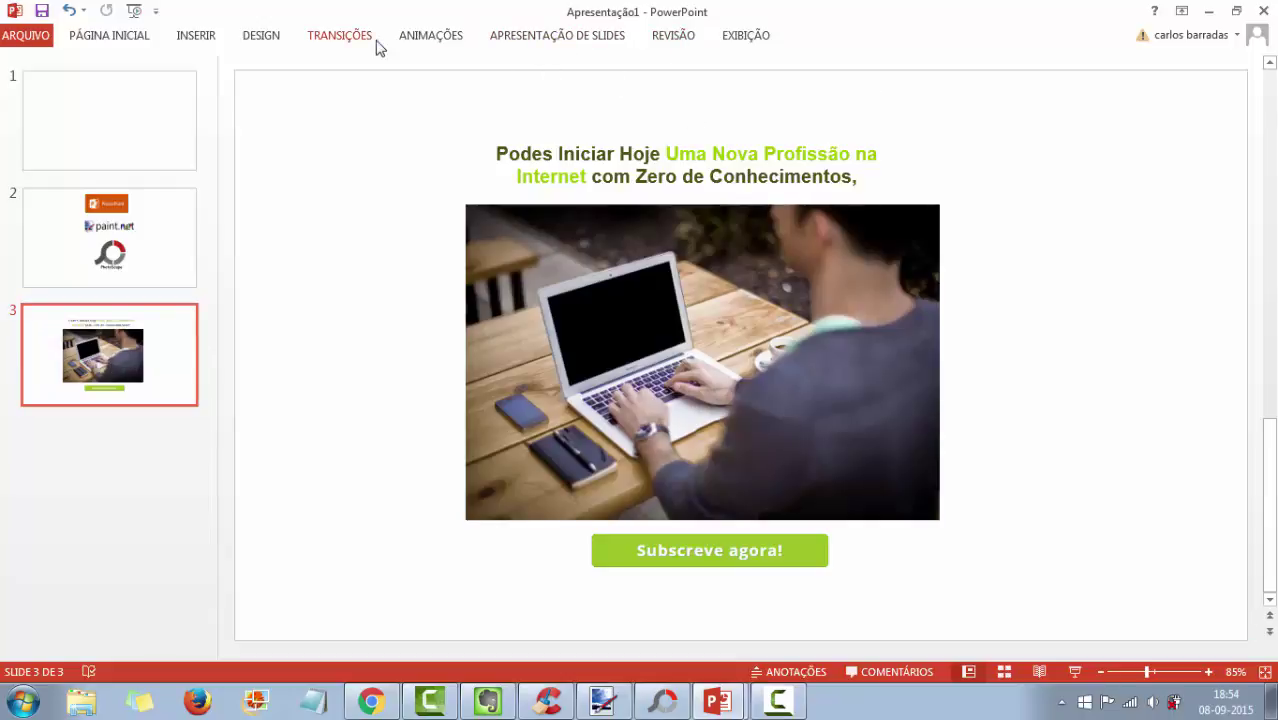
pyautogui.click(110, 35)
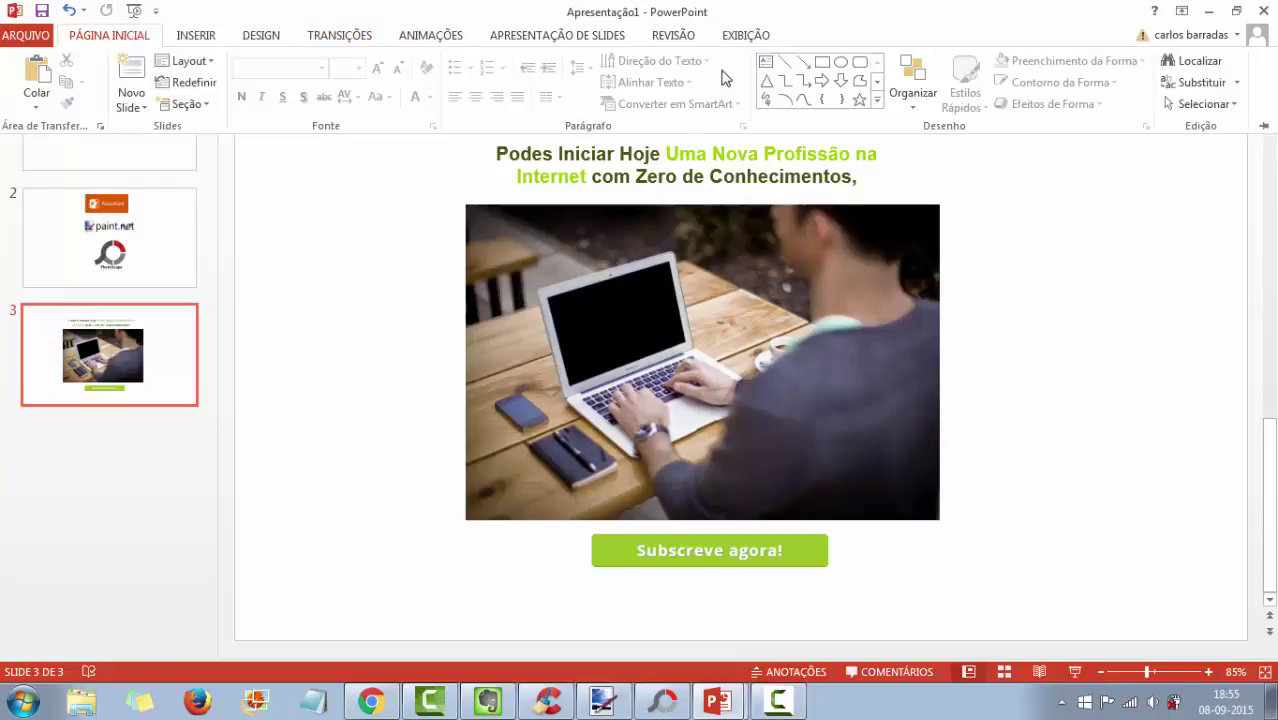
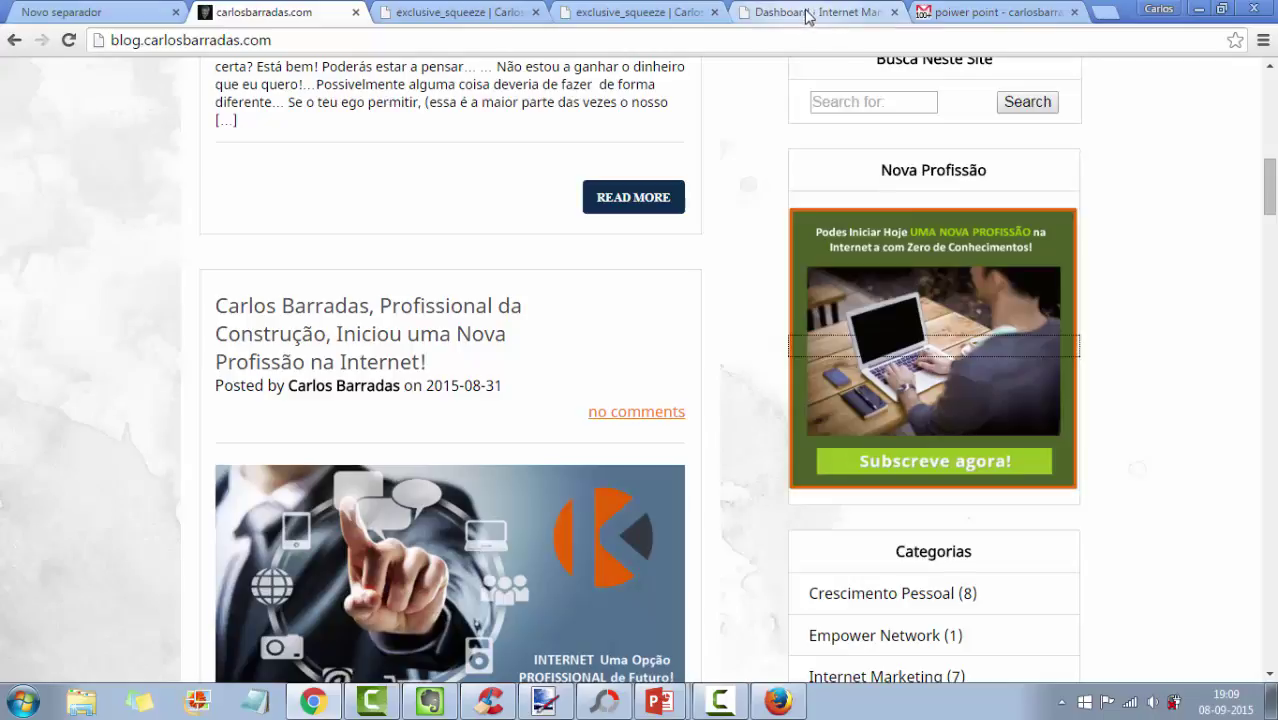
# - Switch to the blog's Kalatu dashboard in Chrome and open its Widgets page
pyautogui.click(808, 15)
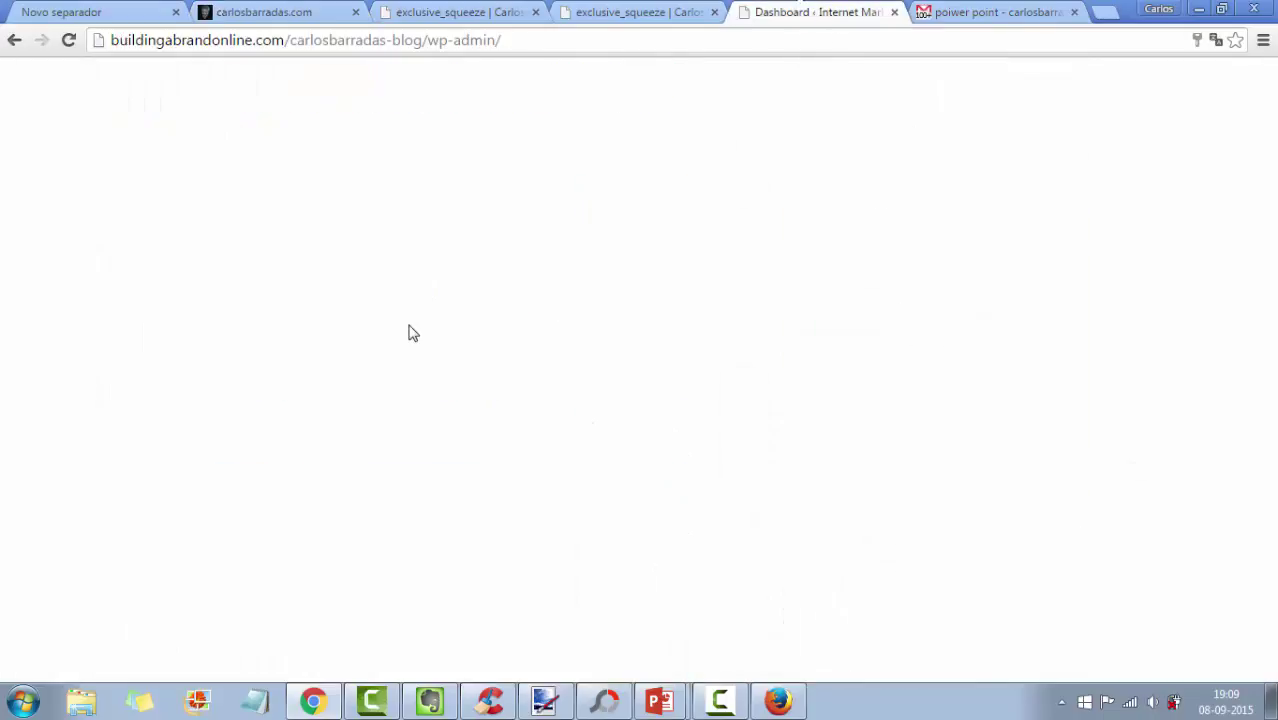
pyautogui.click(281, 17)
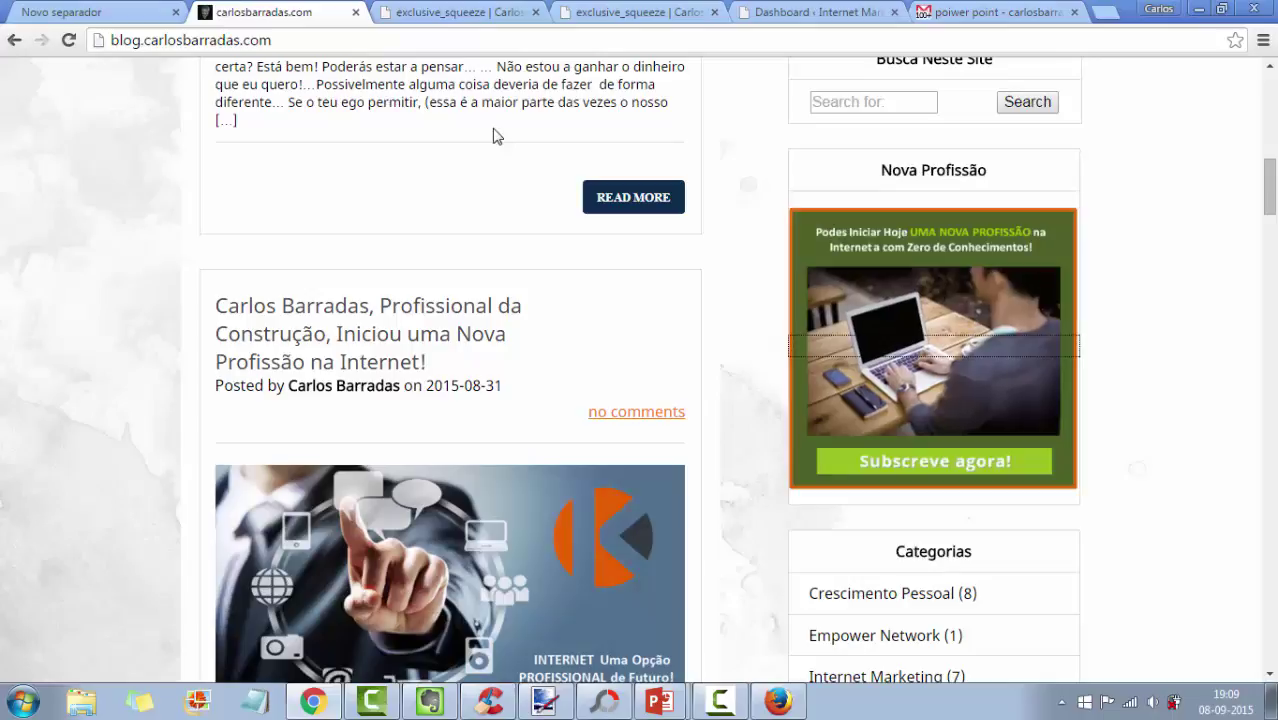
pyautogui.click(790, 13)
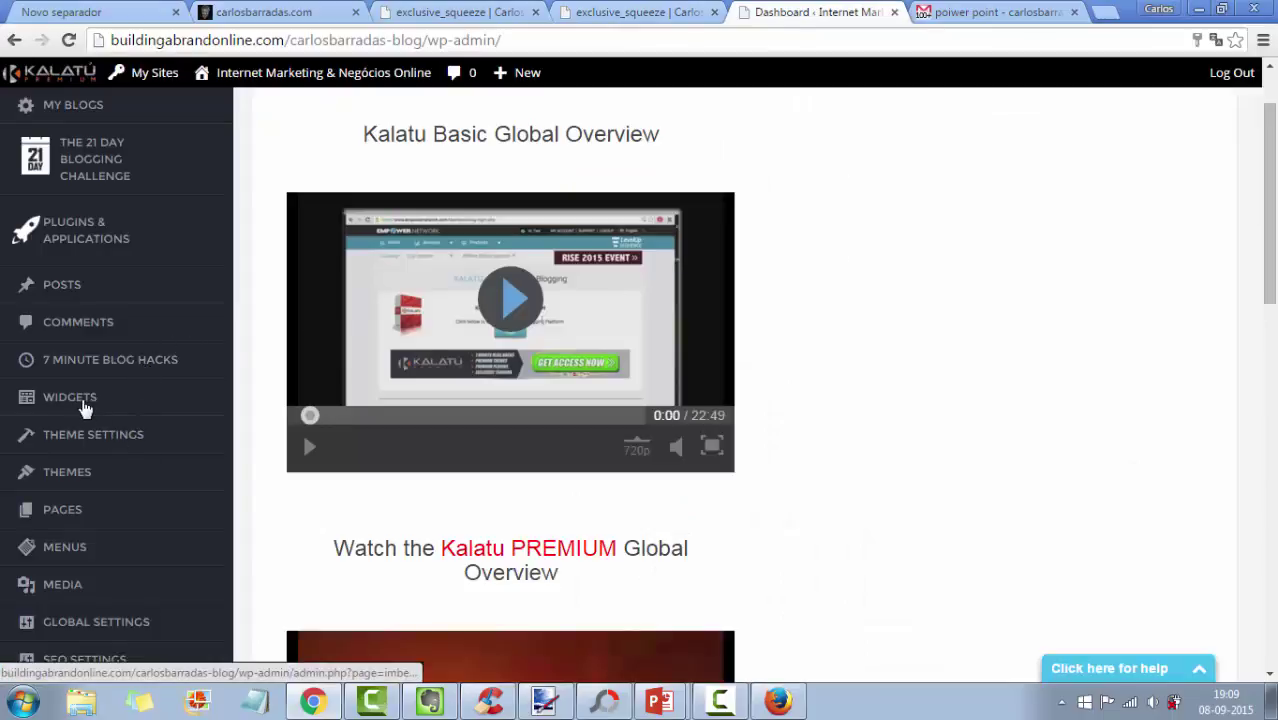
pyautogui.scroll(-1, 86, 408)
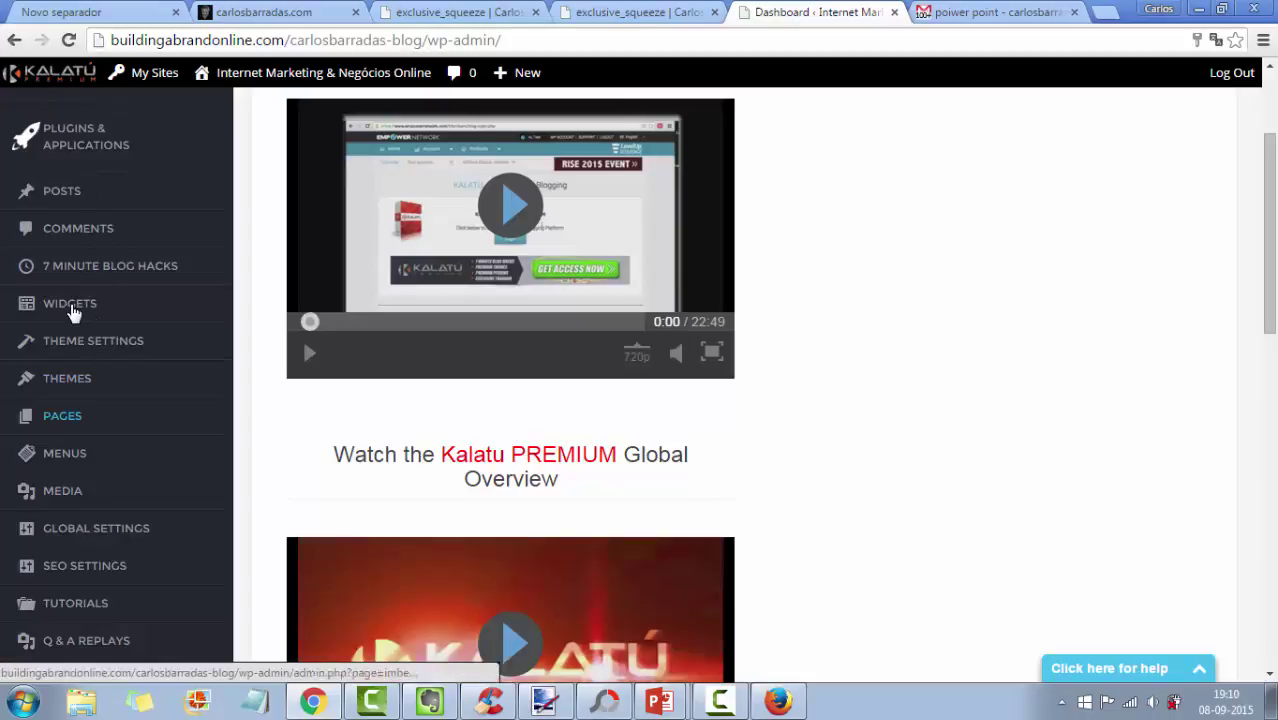
pyautogui.scroll(2, 74, 314)
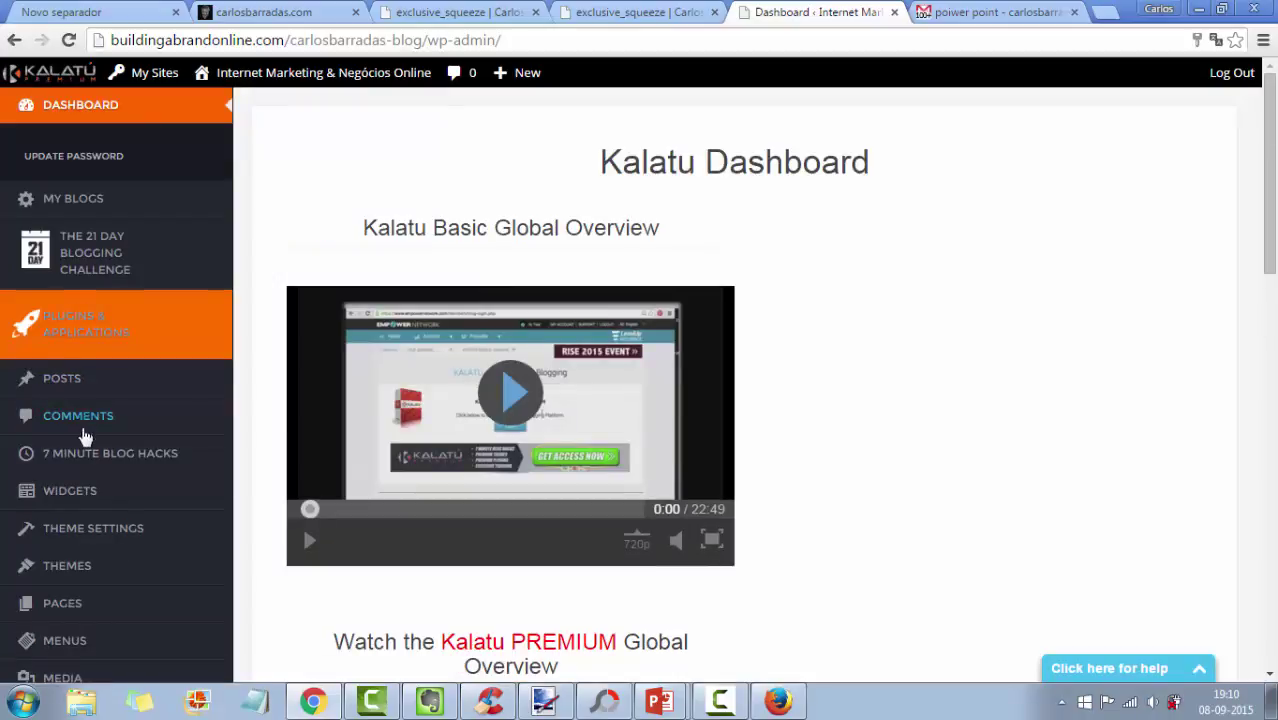
pyautogui.click(70, 497)
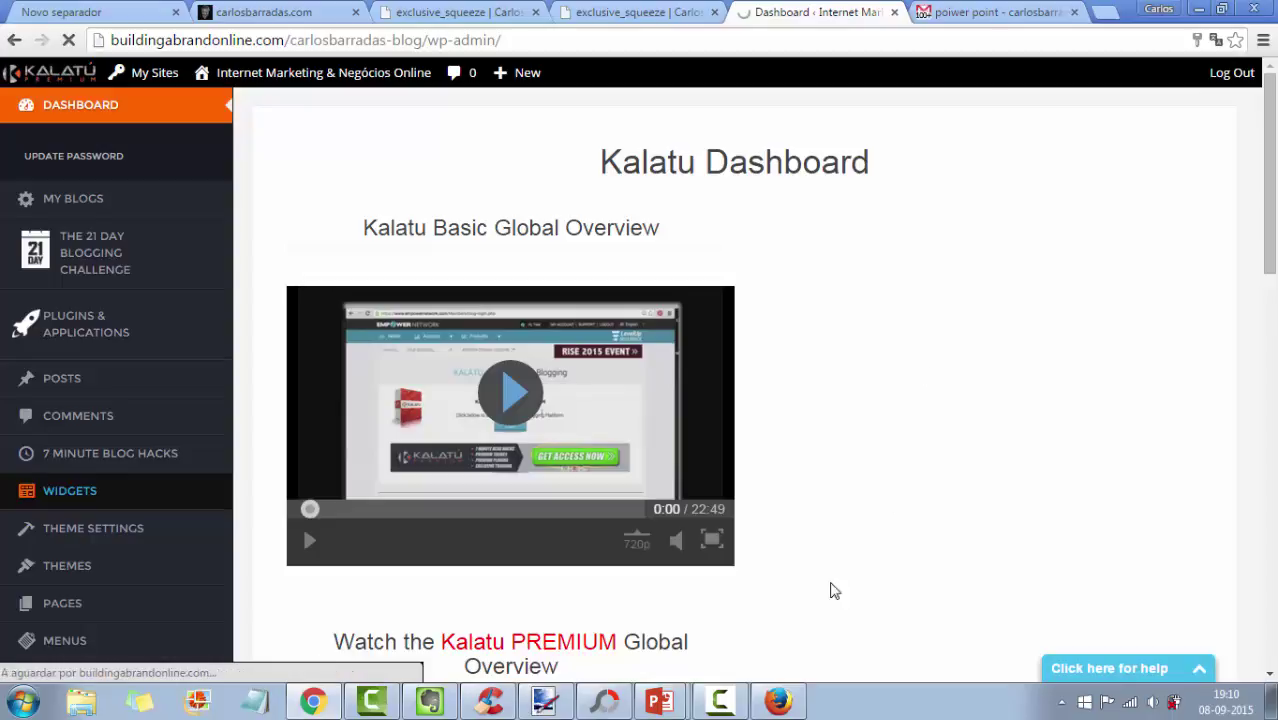
pyautogui.click(722, 701)
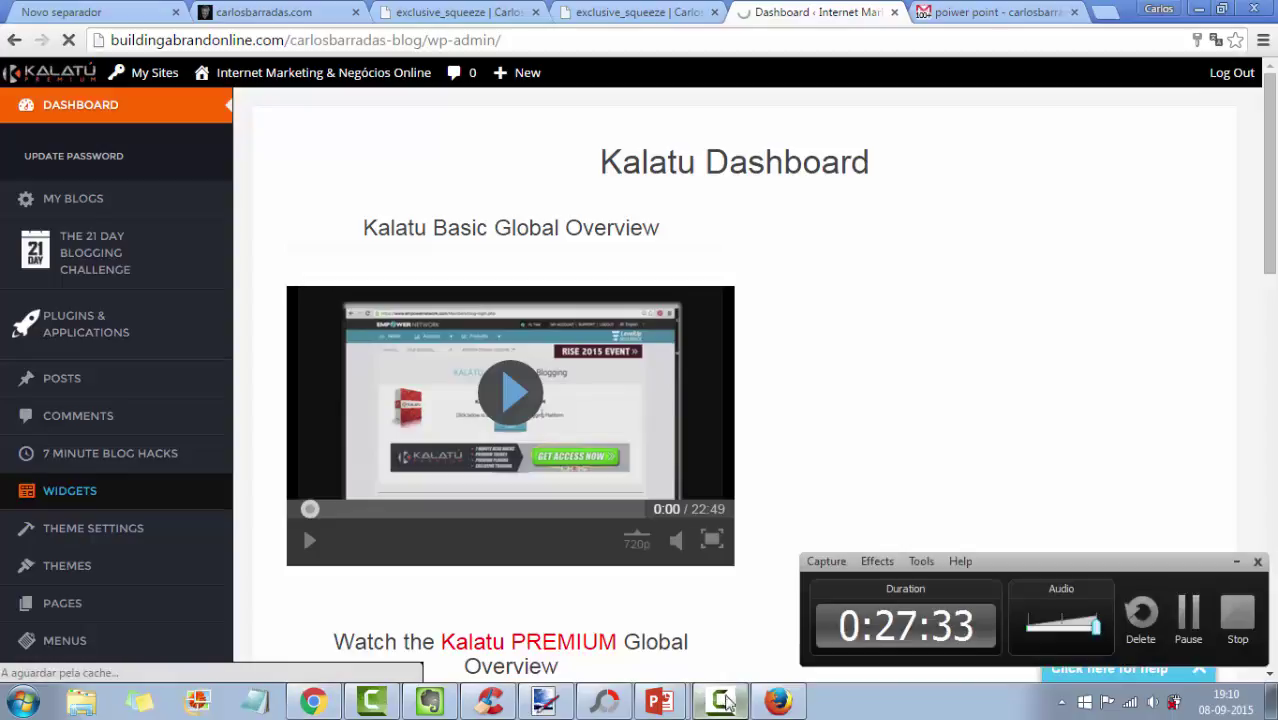
pyautogui.click(1187, 614)
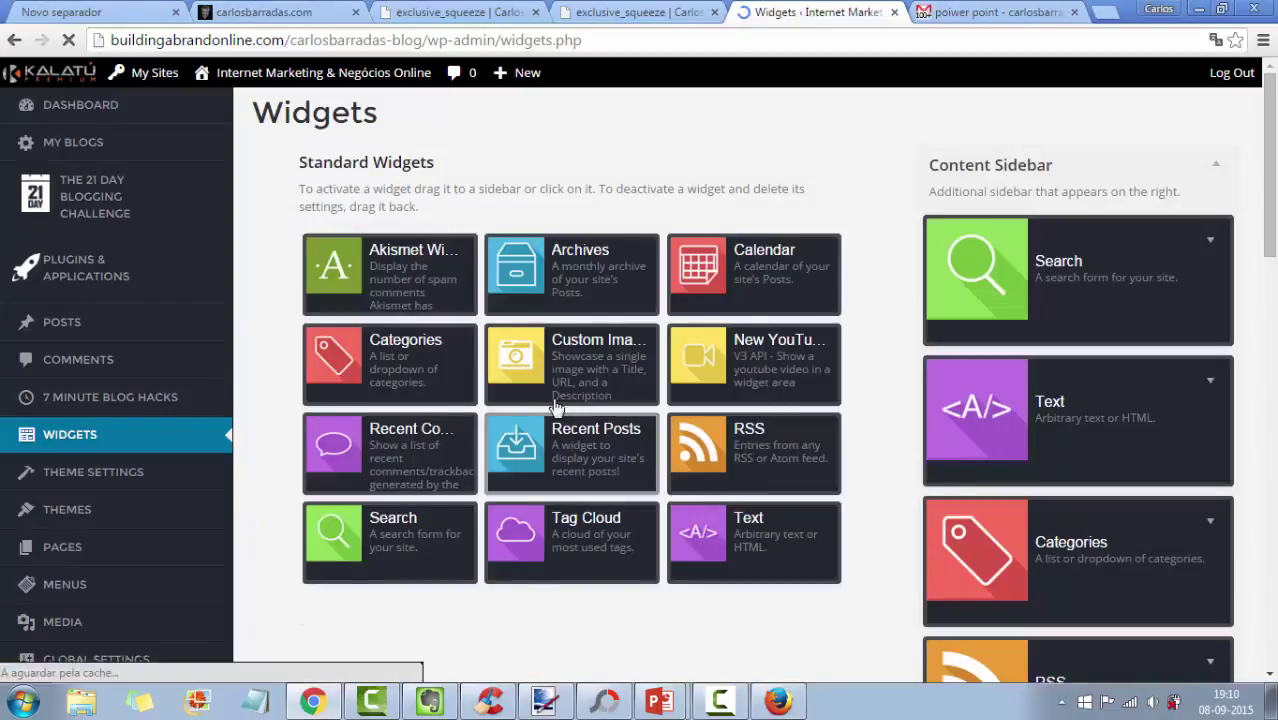
# - Examine the available standard widgets and the widgets already placed in the Content Sidebar
pyautogui.scroll(-2, 833, 476)
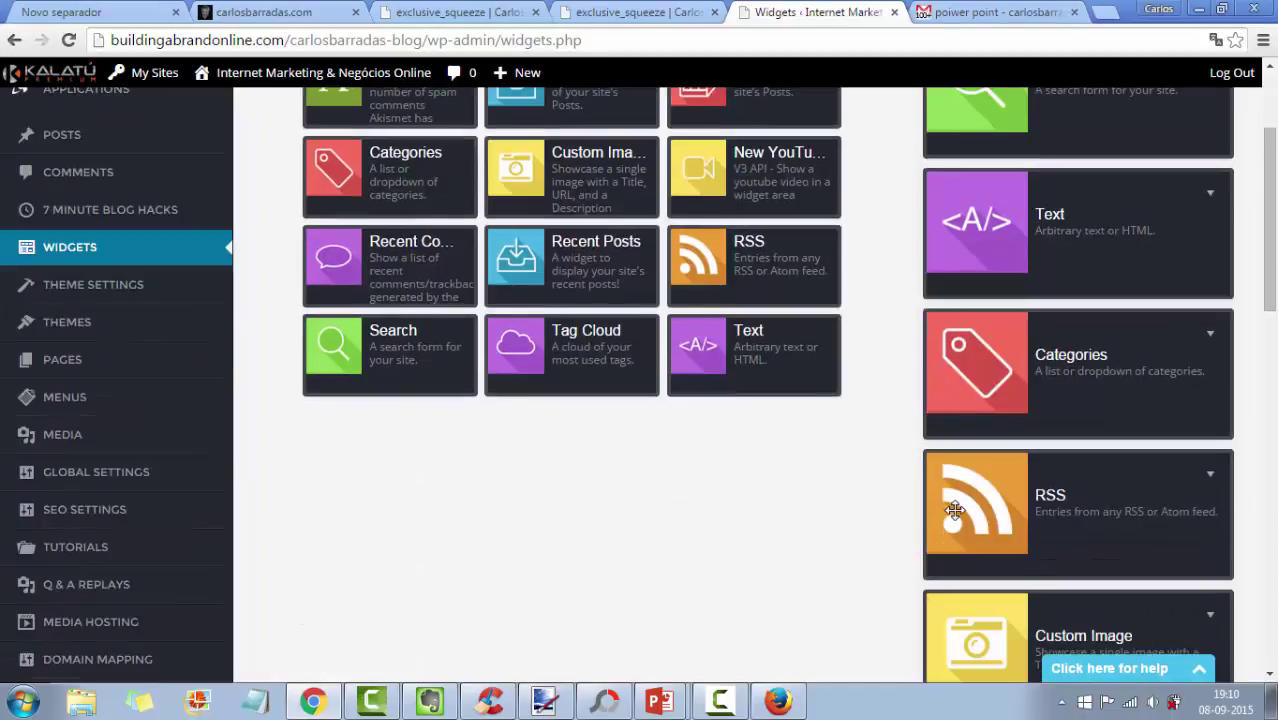
pyautogui.scroll(1, 950, 500)
pyautogui.scroll(1, 948, 484)
pyautogui.scroll(-5, 1062, 461)
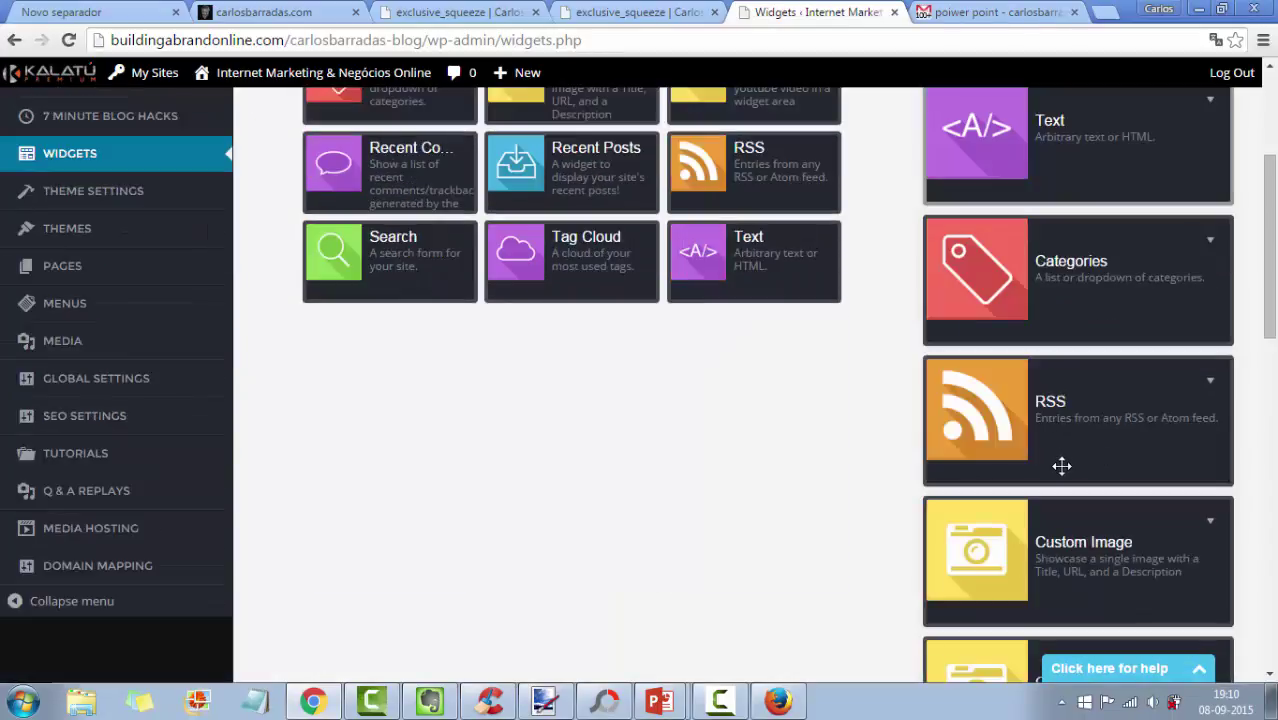
pyautogui.scroll(-1, 1048, 500)
pyautogui.scroll(-1, 1056, 521)
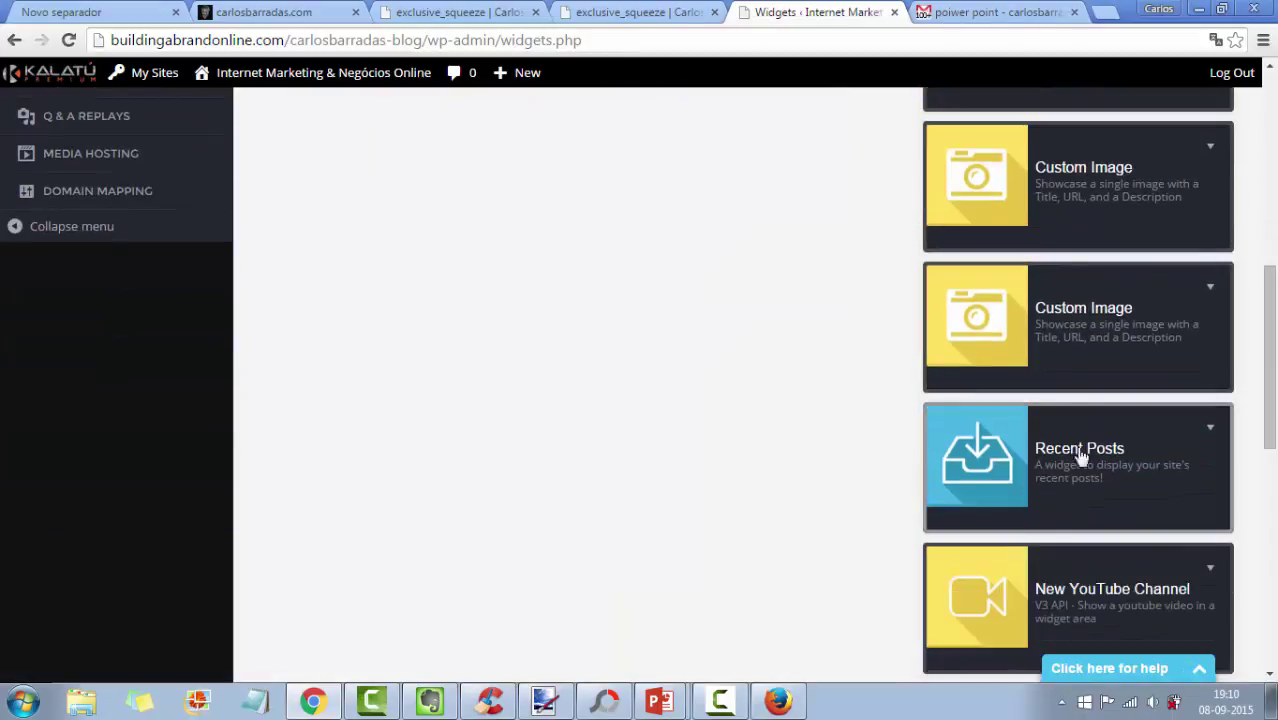
pyautogui.scroll(7, 1000, 445)
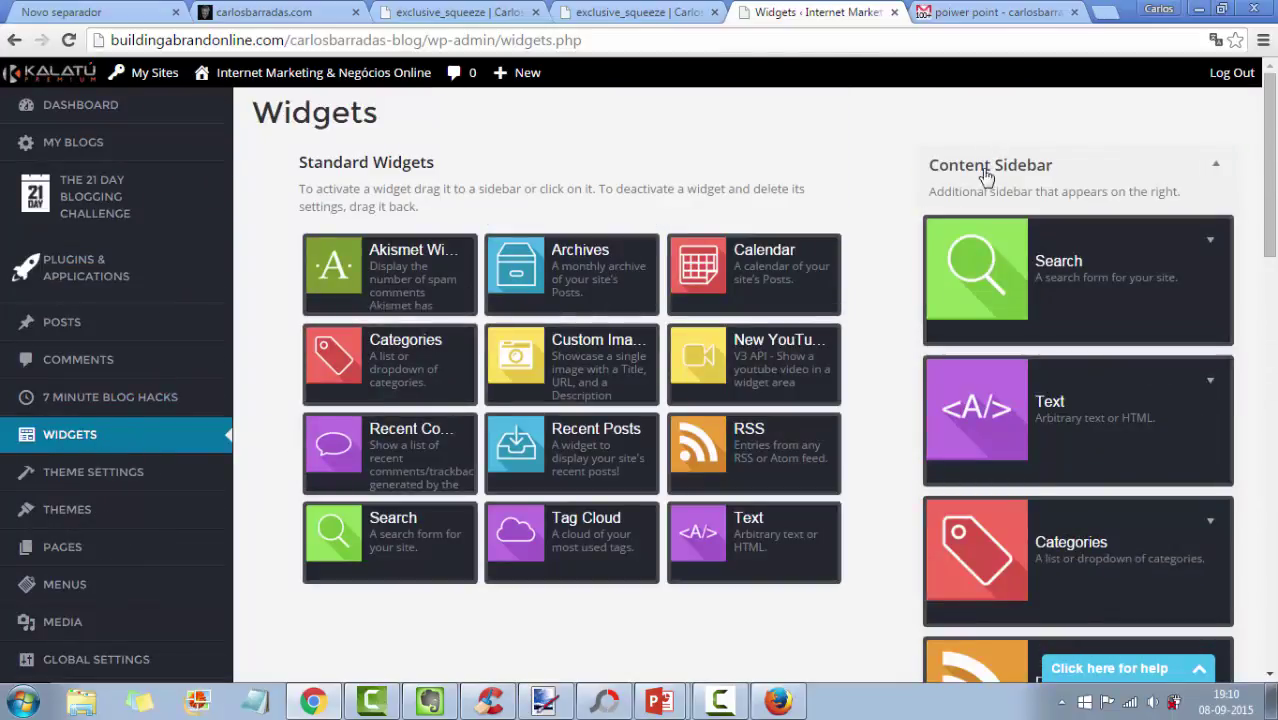
pyautogui.scroll(-1, 1053, 196)
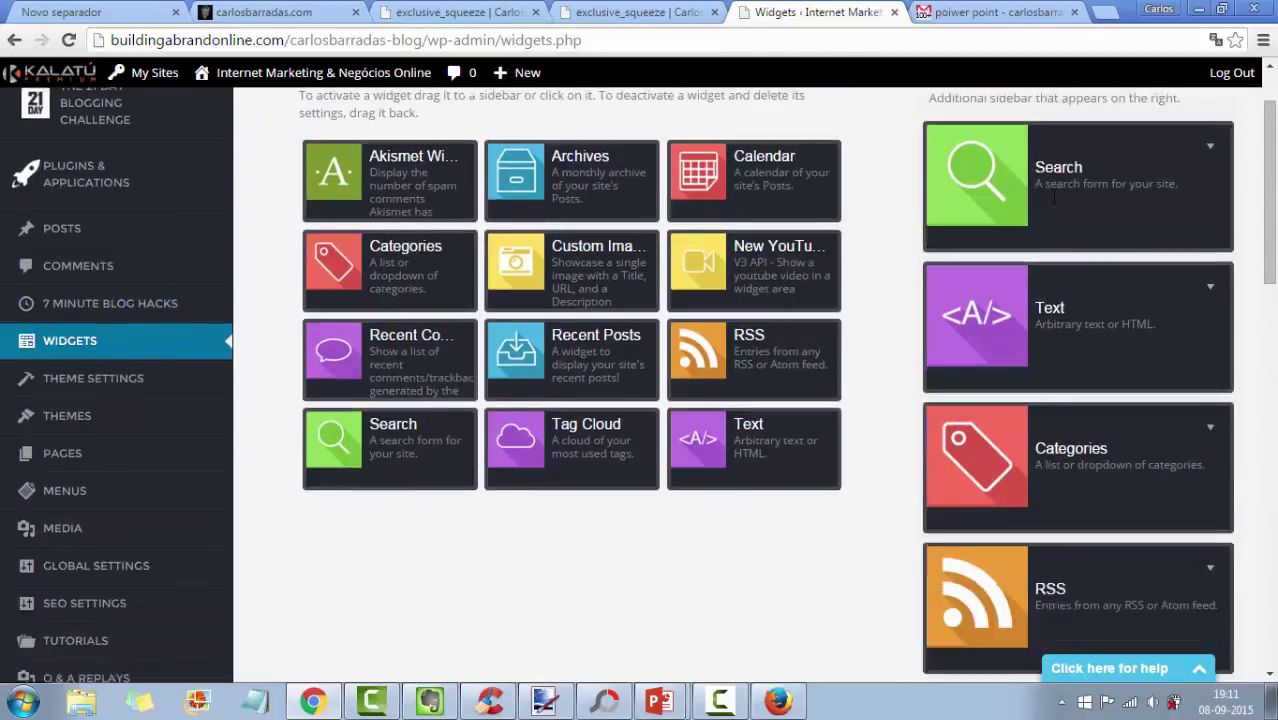
pyautogui.scroll(1, 1048, 192)
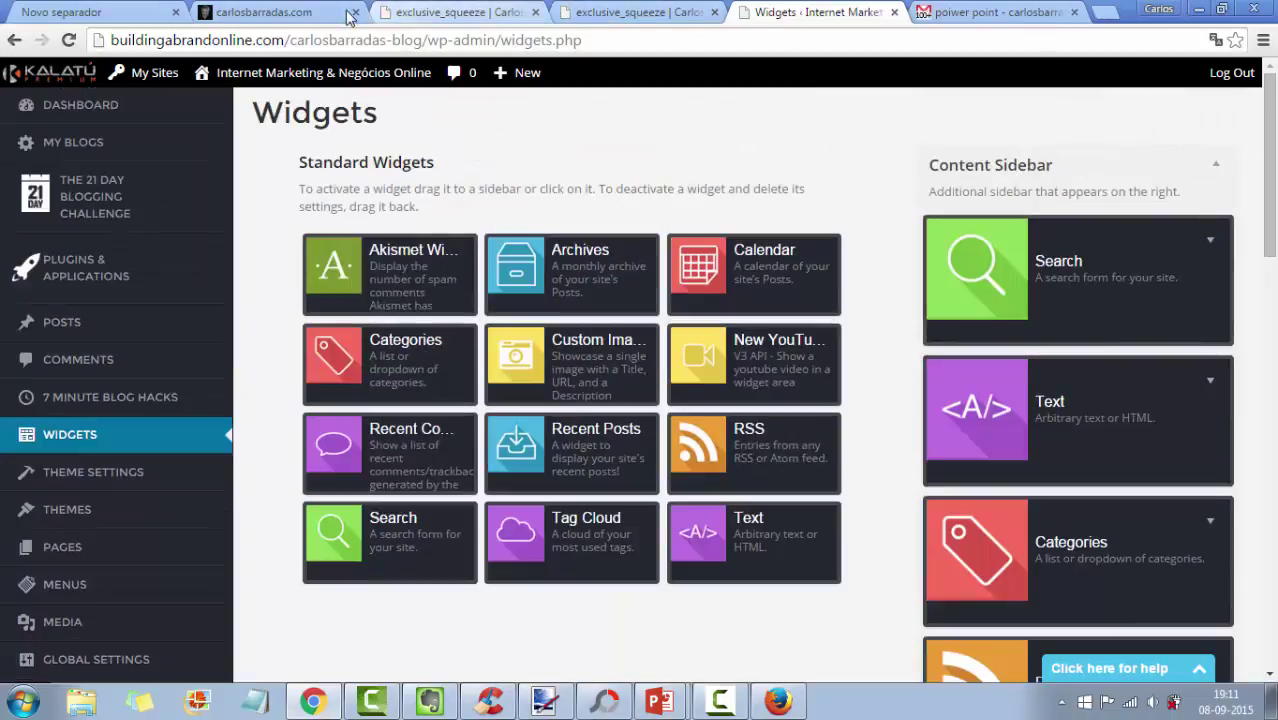
# - Check the "Nova Profissão" banner on the blog page and return to the Widgets page
pyautogui.click(290, 12)
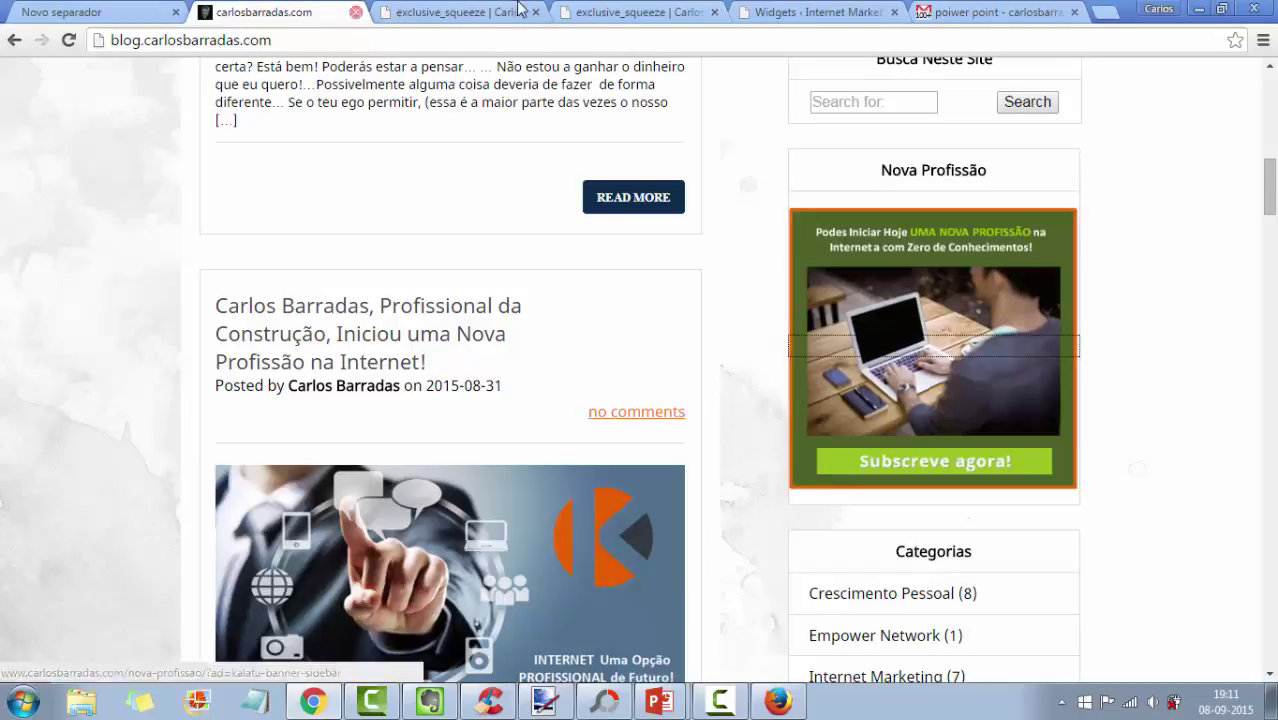
pyautogui.click(914, 402)
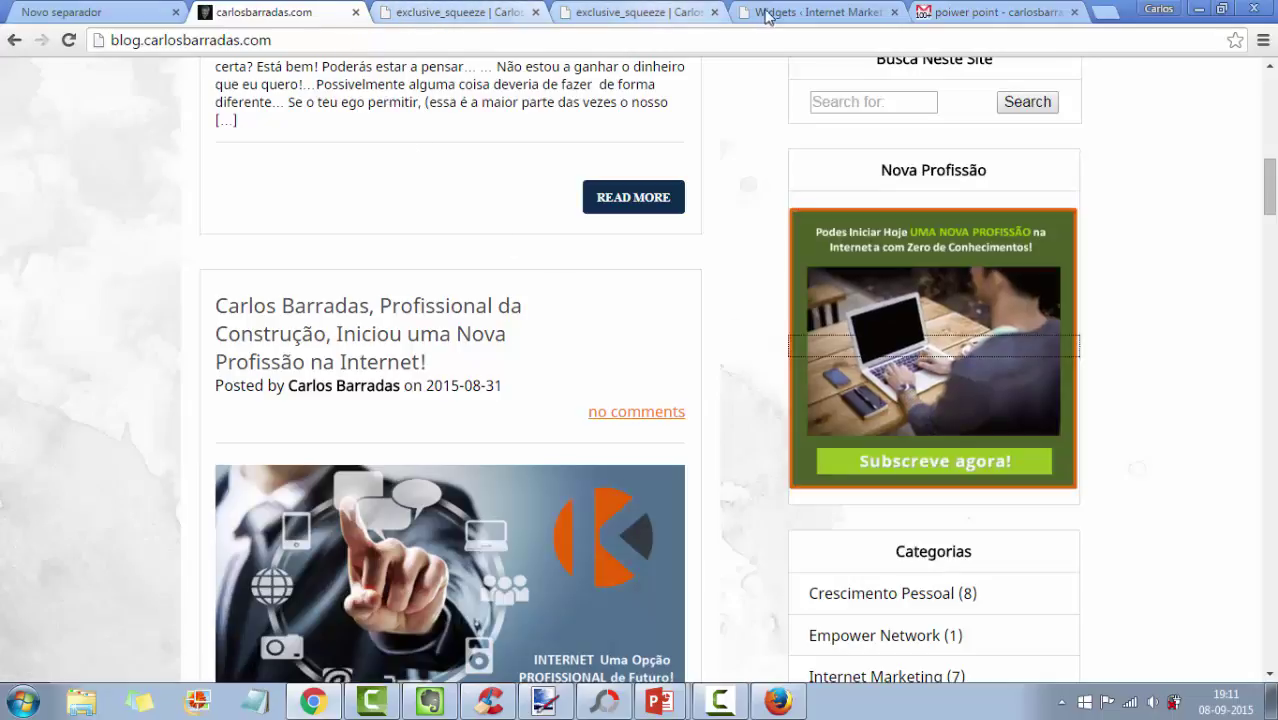
pyautogui.click(812, 13)
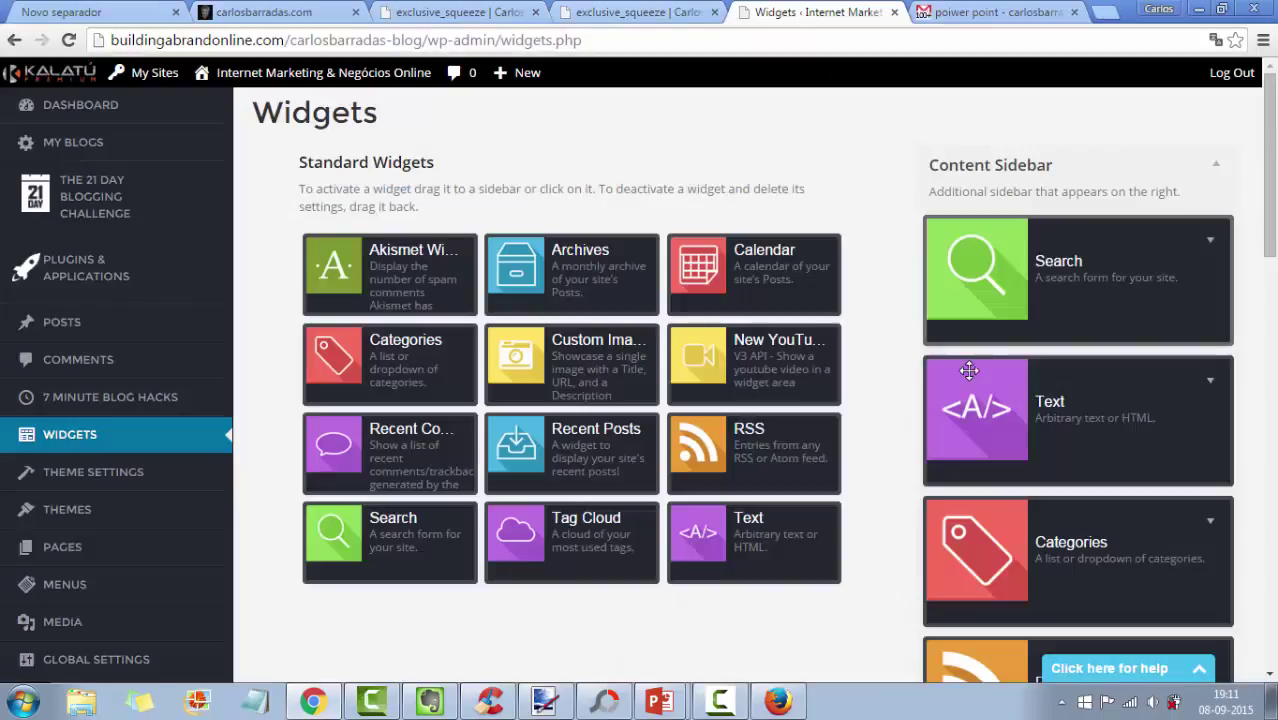
# - Expand the first Custom Image widget in the Content Sidebar and examine its image, title, alternate text, caption, link and size settings
pyautogui.scroll(-4, 1276, 461)
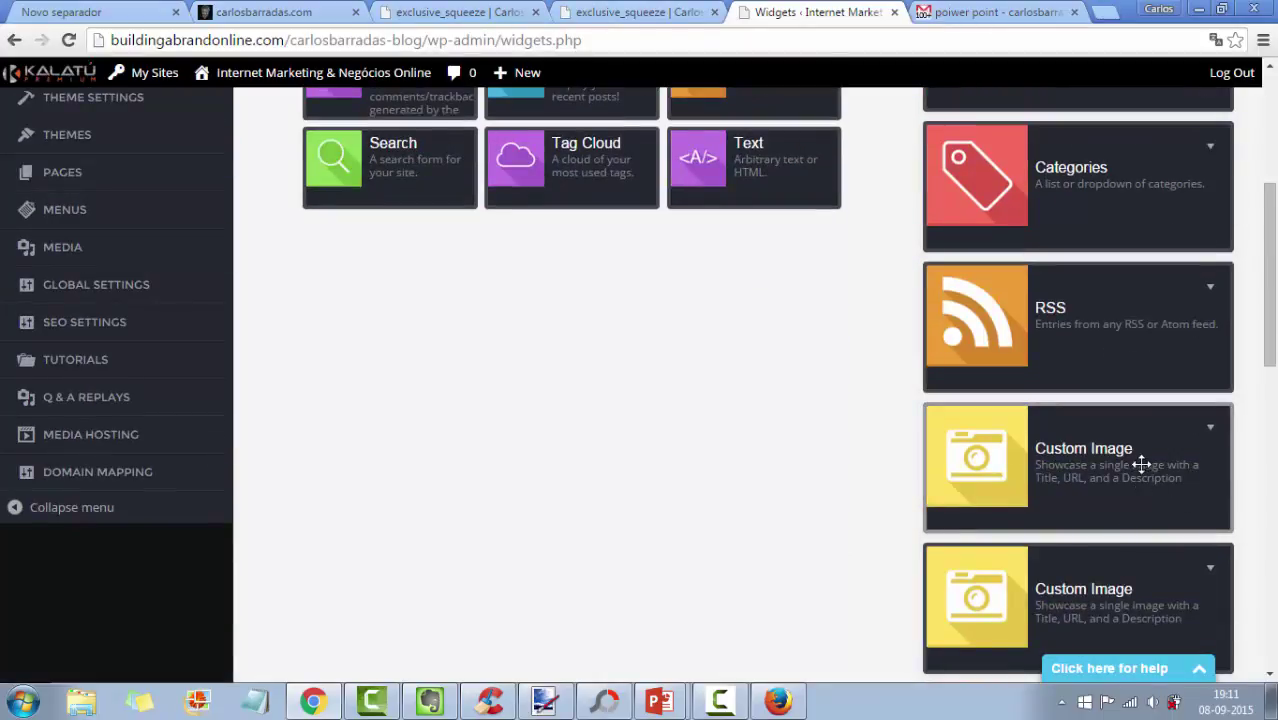
pyautogui.click(1210, 428)
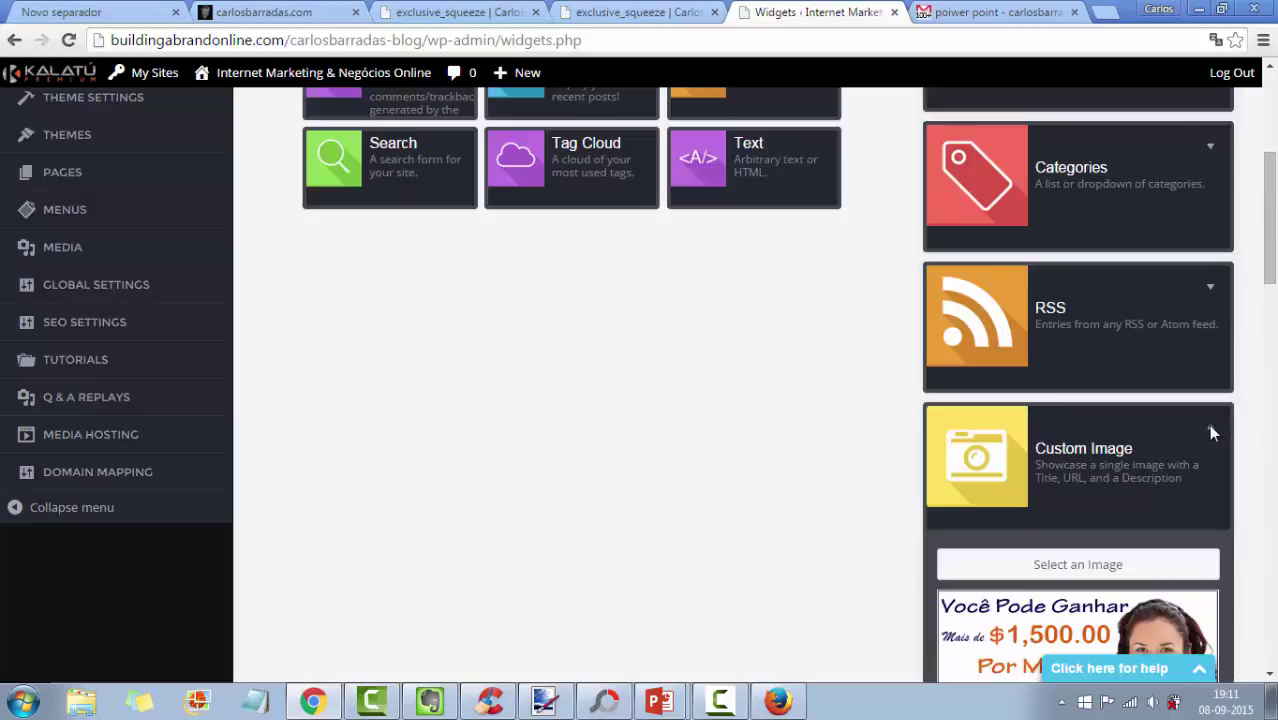
pyautogui.scroll(-2, 1207, 500)
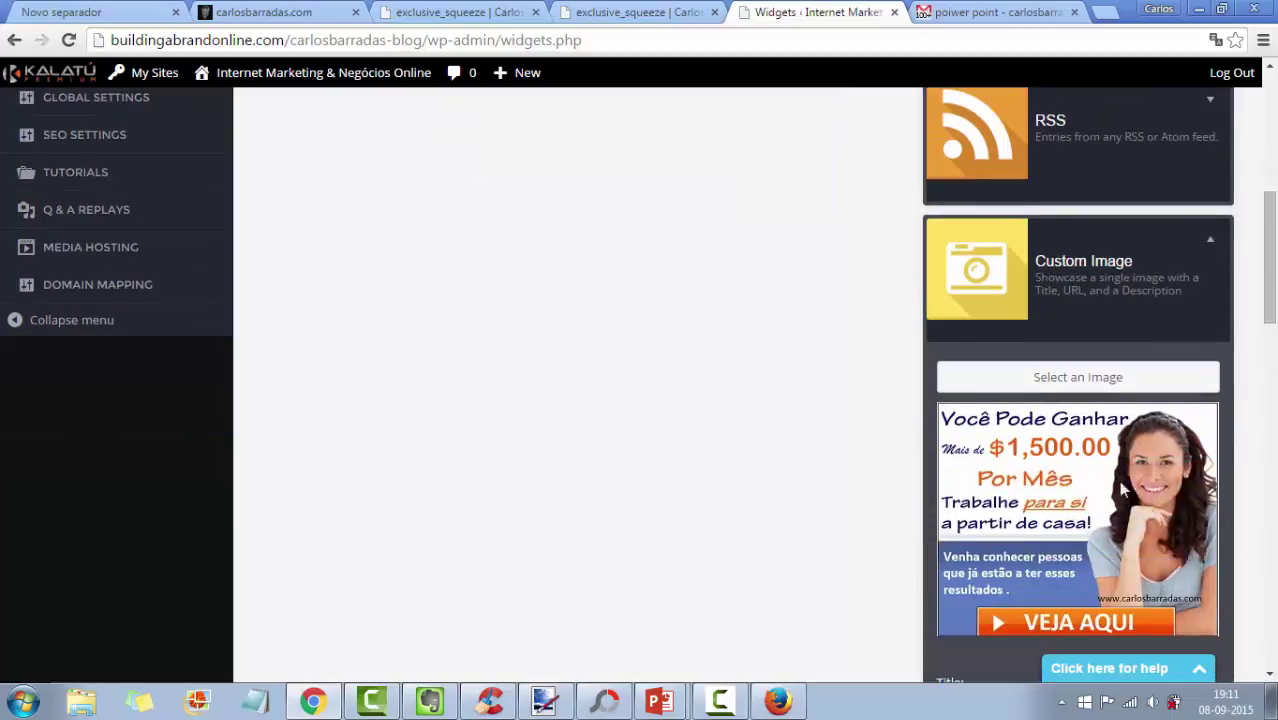
pyautogui.scroll(-2, 1110, 510)
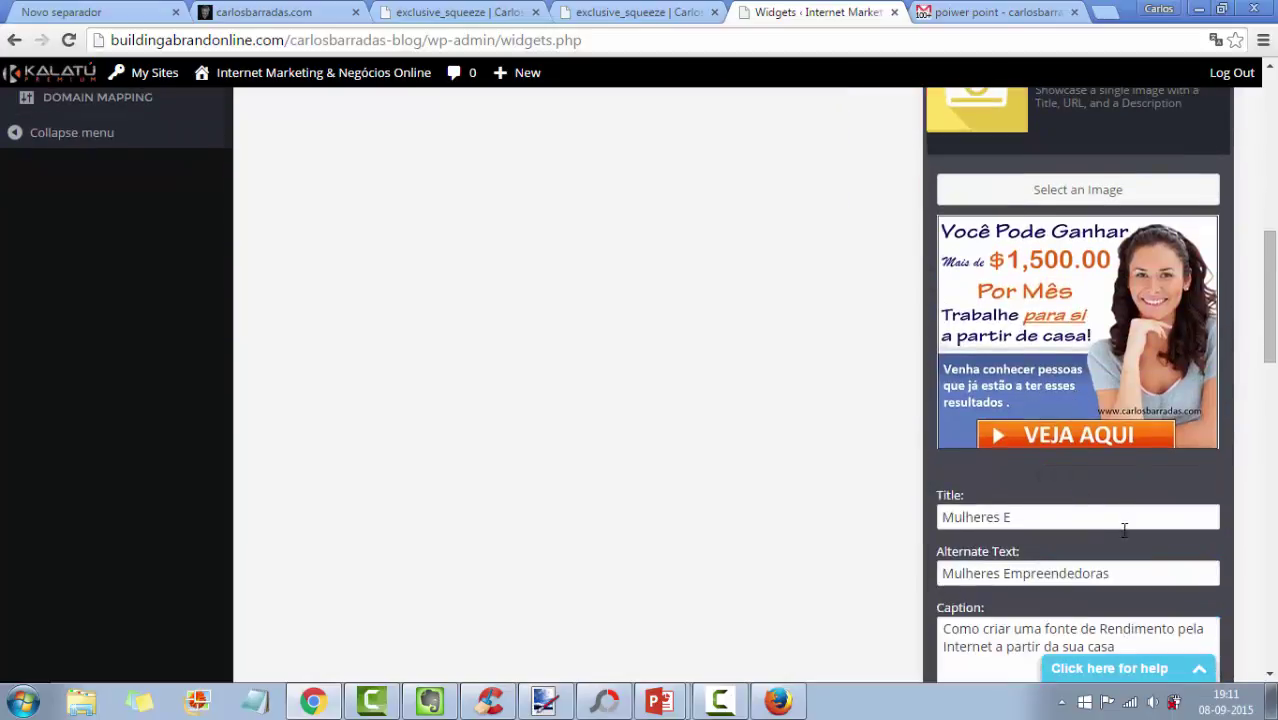
pyautogui.scroll(-2, 1125, 525)
pyautogui.scroll(-1, 1150, 530)
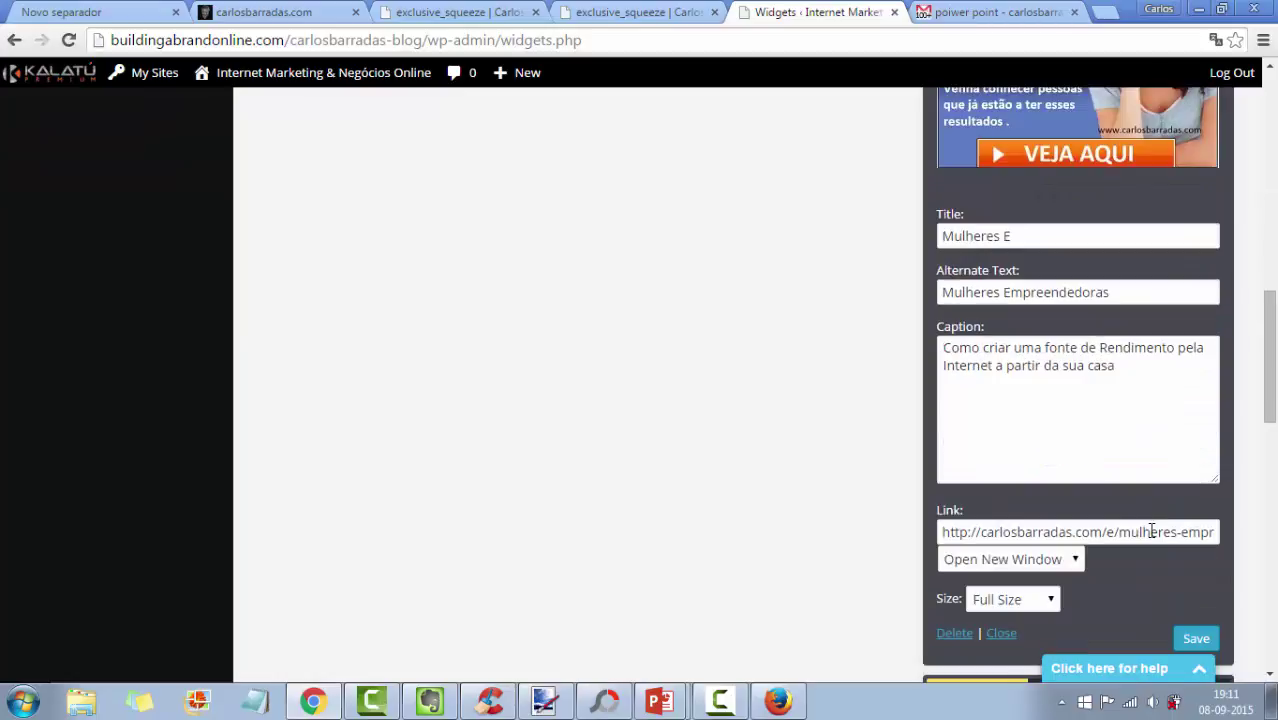
pyautogui.scroll(5, 1134, 530)
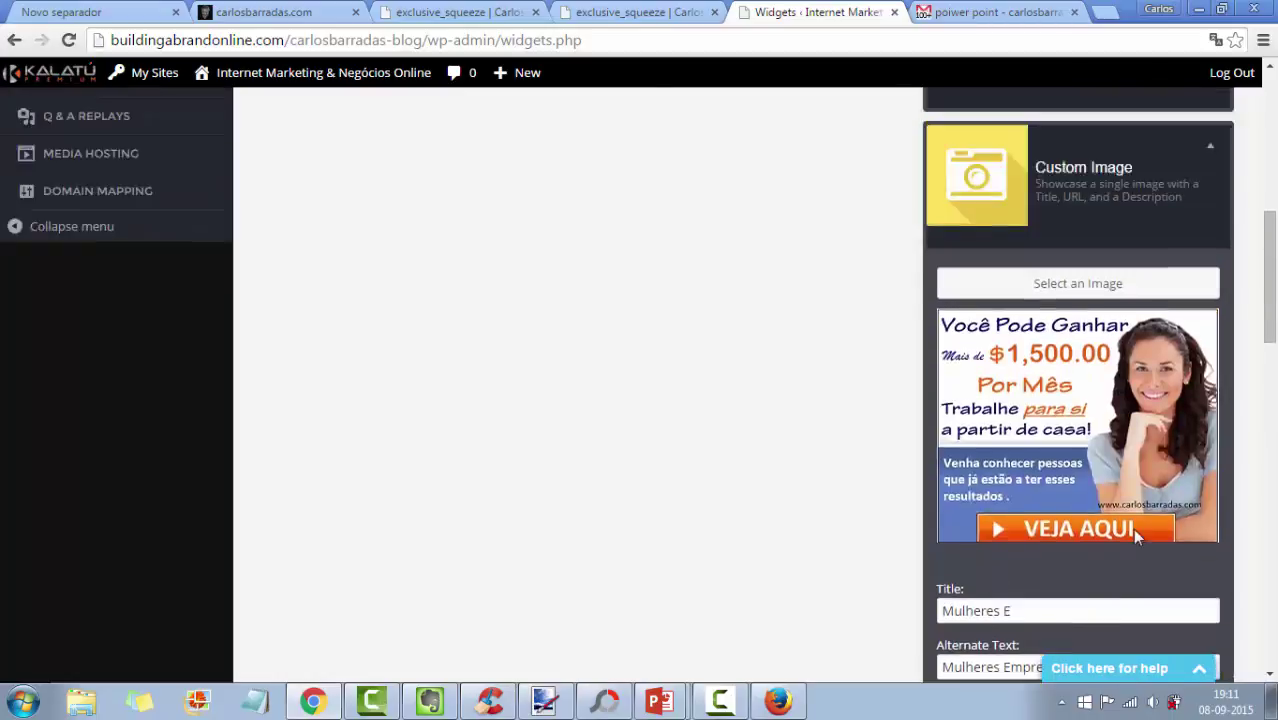
# - Expand the second Custom Image widget in the Content Sidebar, examine its settings, and review the sidebar's widget list again
pyautogui.scroll(-9, 1094, 484)
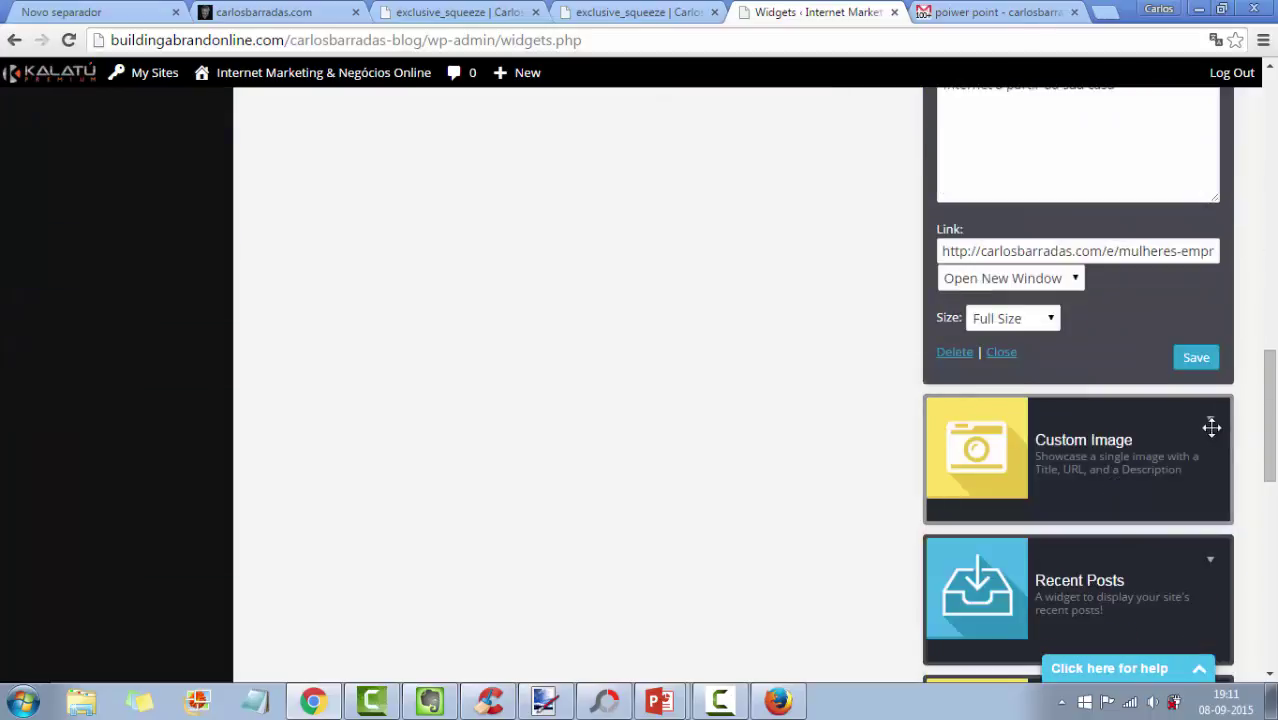
pyautogui.click(1209, 419)
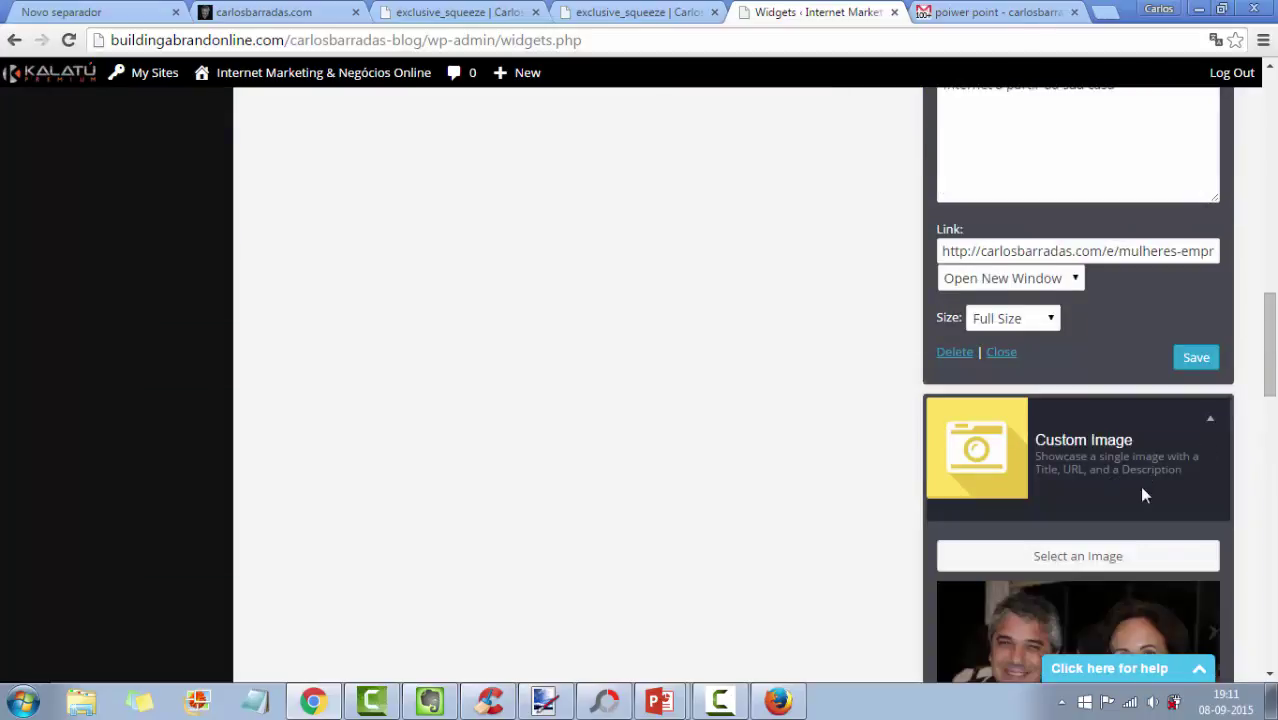
pyautogui.scroll(-4, 1139, 485)
pyautogui.scroll(-3, 1132, 512)
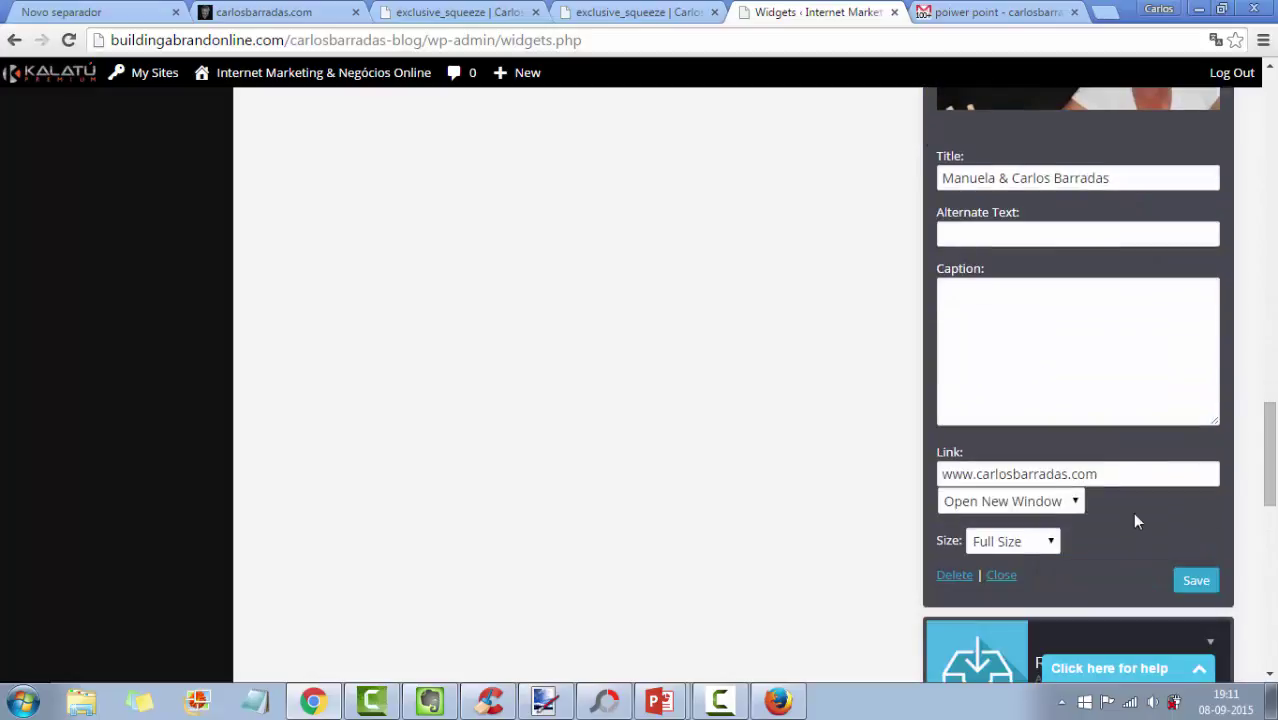
pyautogui.scroll(-3, 1138, 520)
pyautogui.scroll(2, 1140, 526)
pyautogui.scroll(20, 1139, 505)
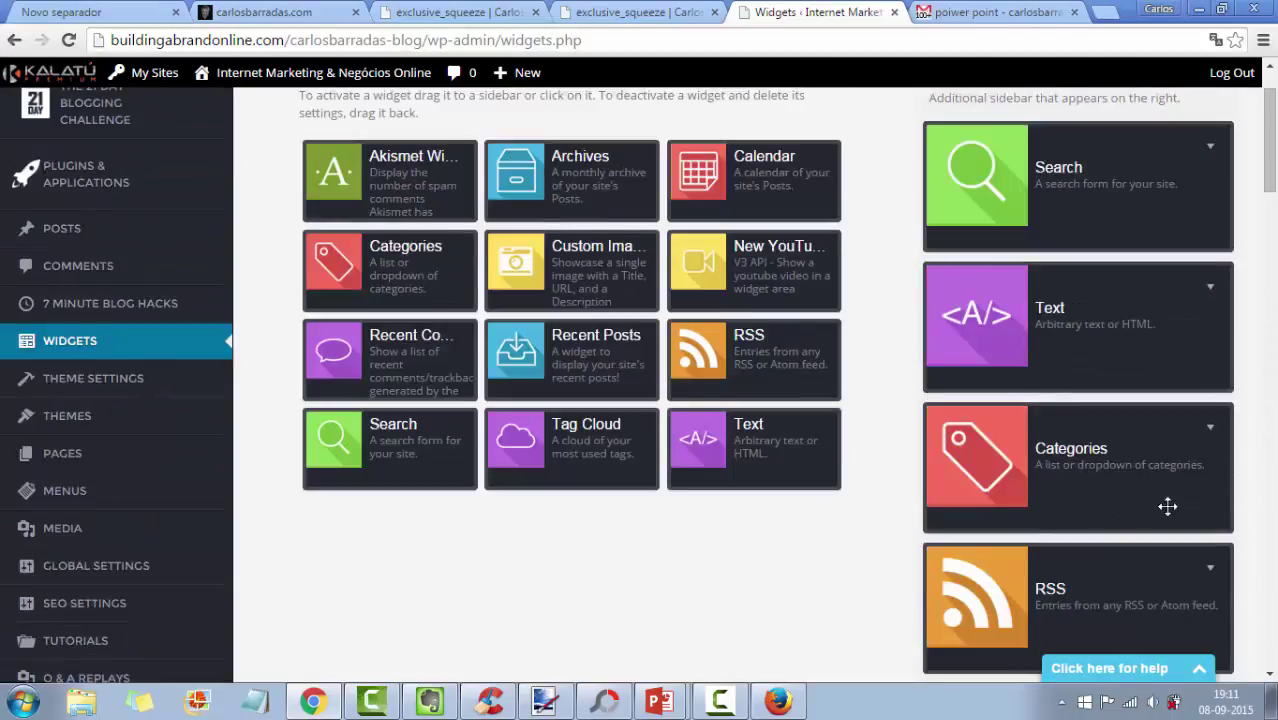
pyautogui.scroll(-3, 1167, 506)
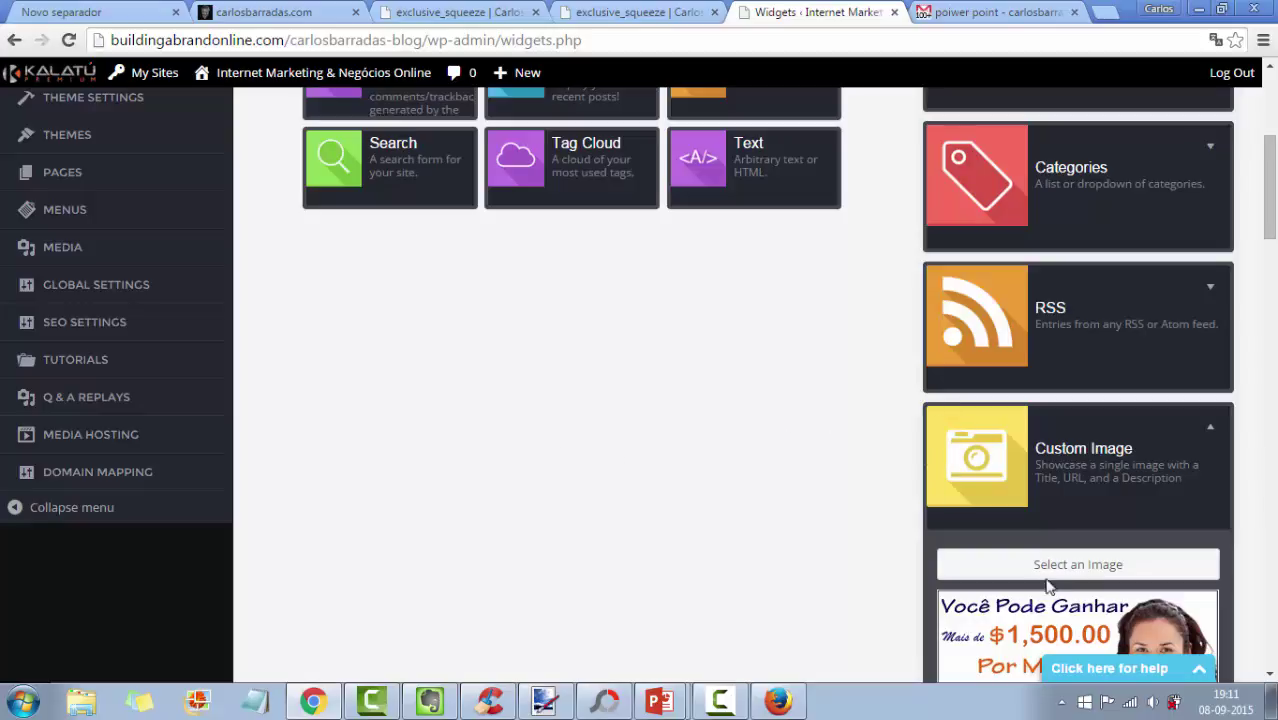
pyautogui.scroll(4, 1047, 585)
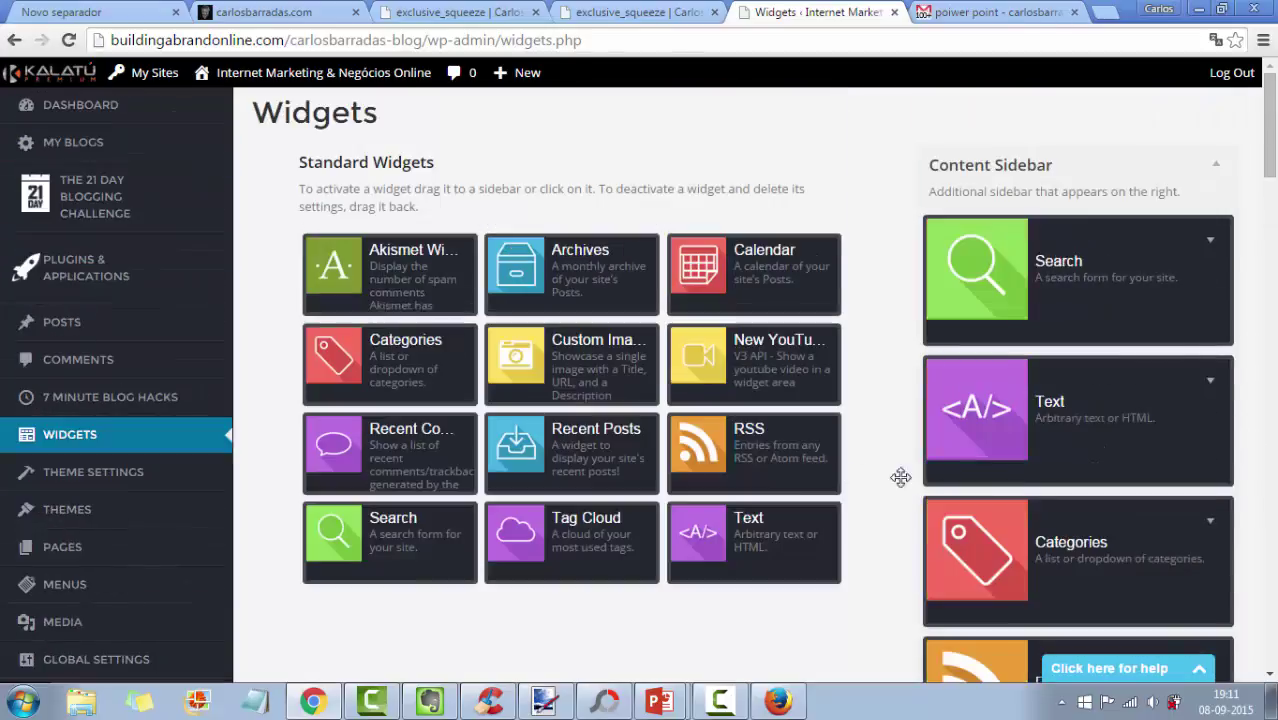
# - Return to the blog page and examine the "Nova Profissão" banner and the sidebar banner above the search box
pyautogui.click(285, 15)
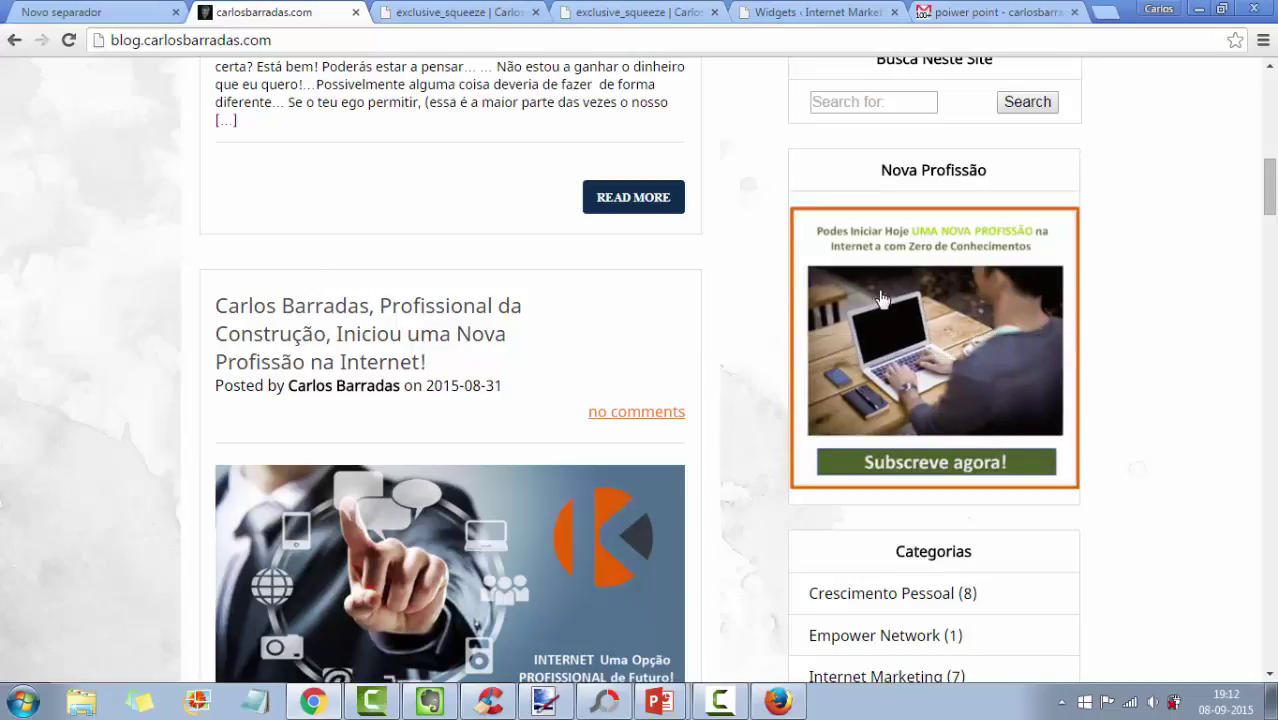
pyautogui.scroll(2, 837, 240)
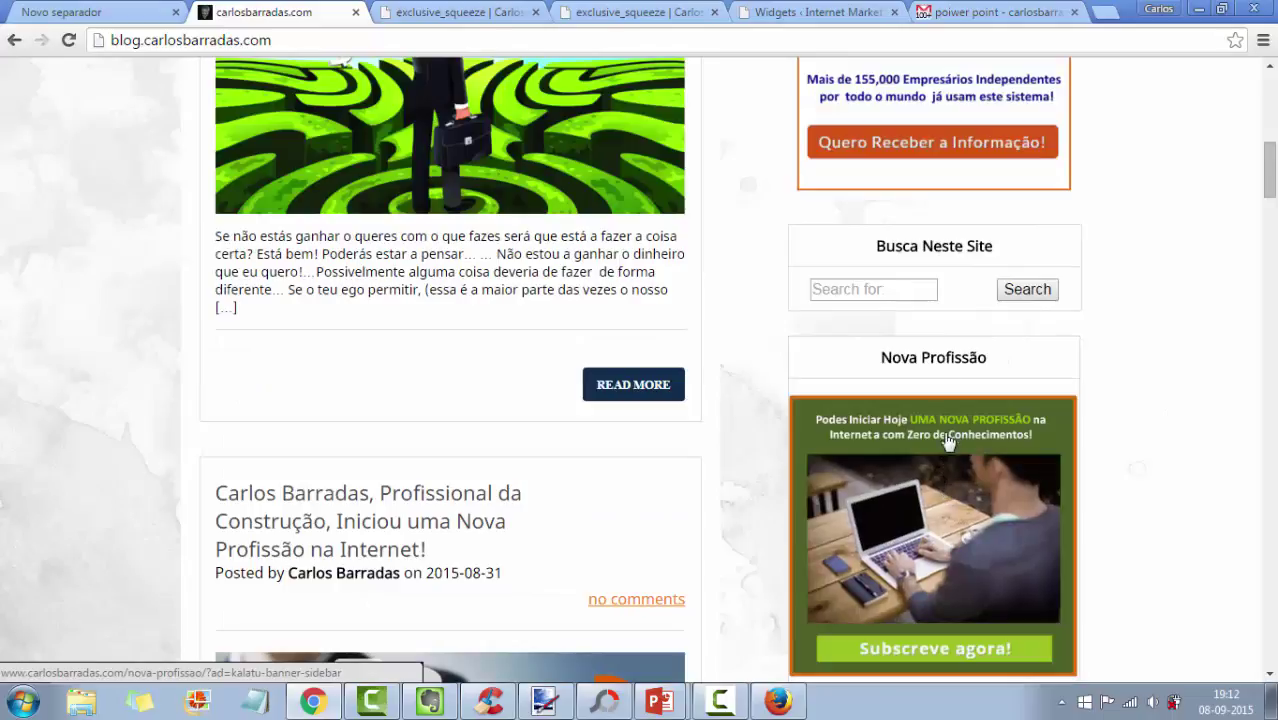
pyautogui.scroll(6, 988, 547)
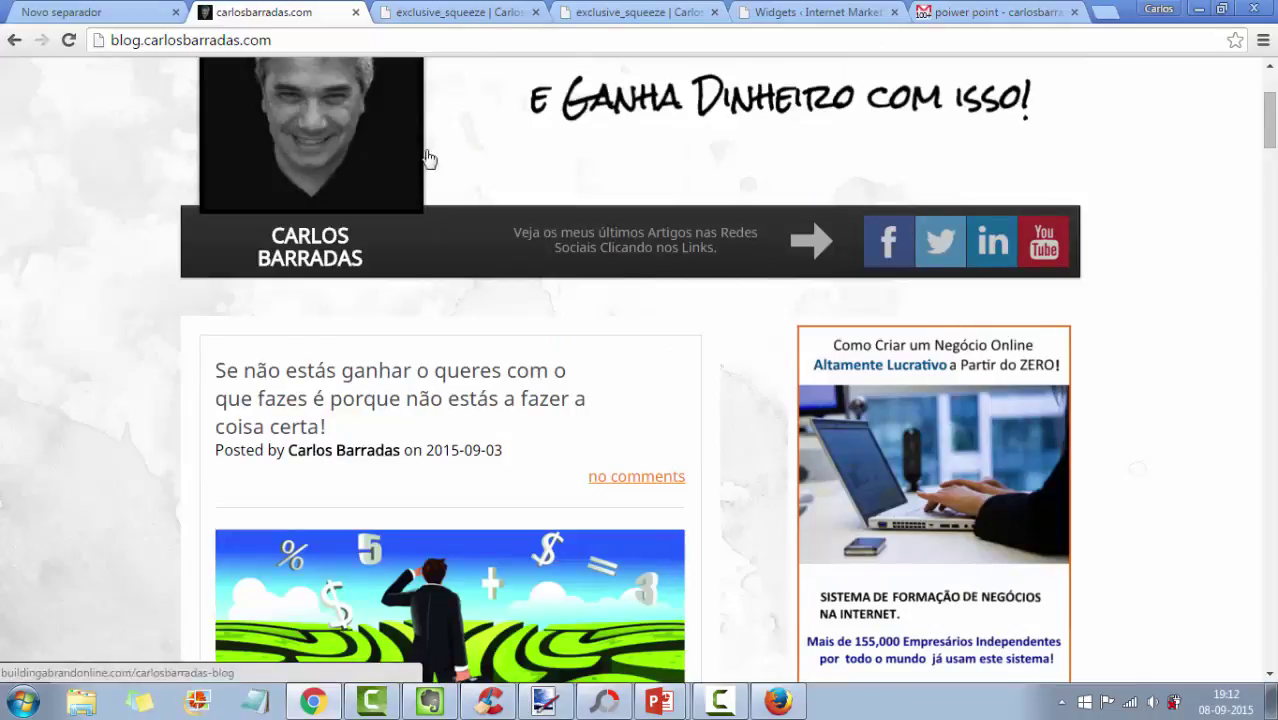
# - Open the blog's Theme Settings from the Widgets page and expand Banner Ad Settings to examine its options
pyautogui.click(797, 28)
pyautogui.scroll(-3, 172, 440)
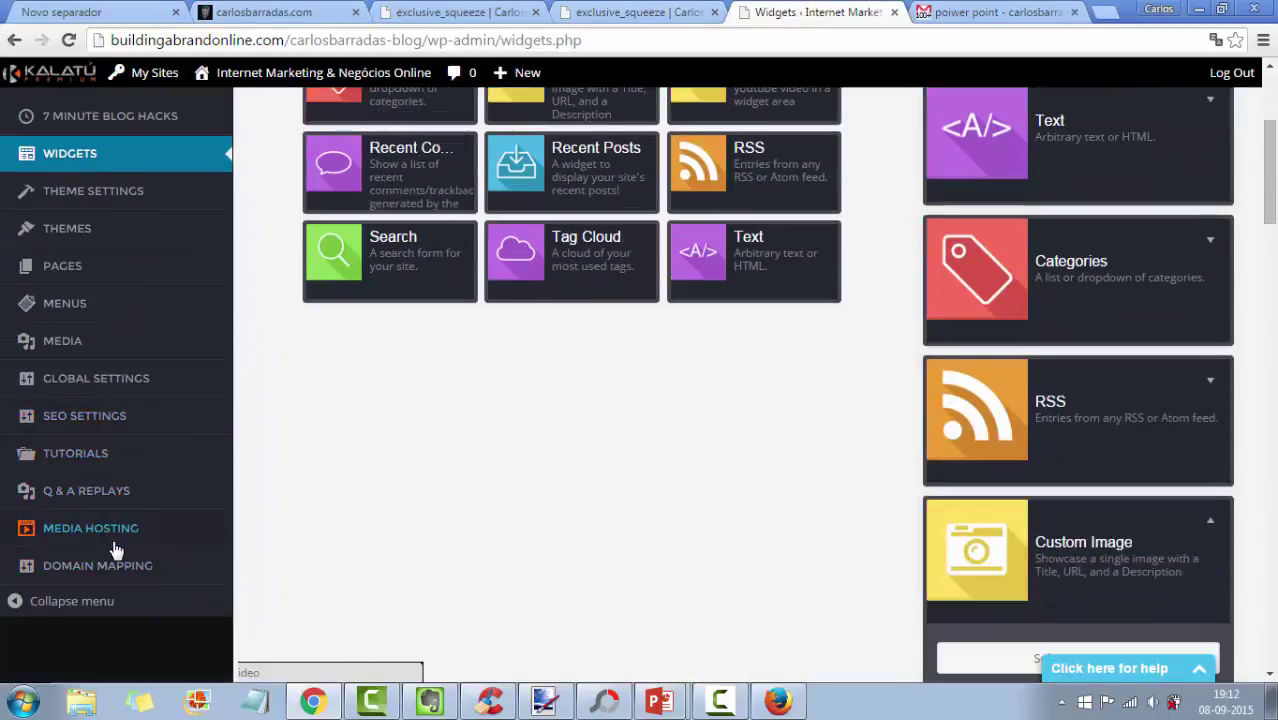
pyautogui.click(120, 398)
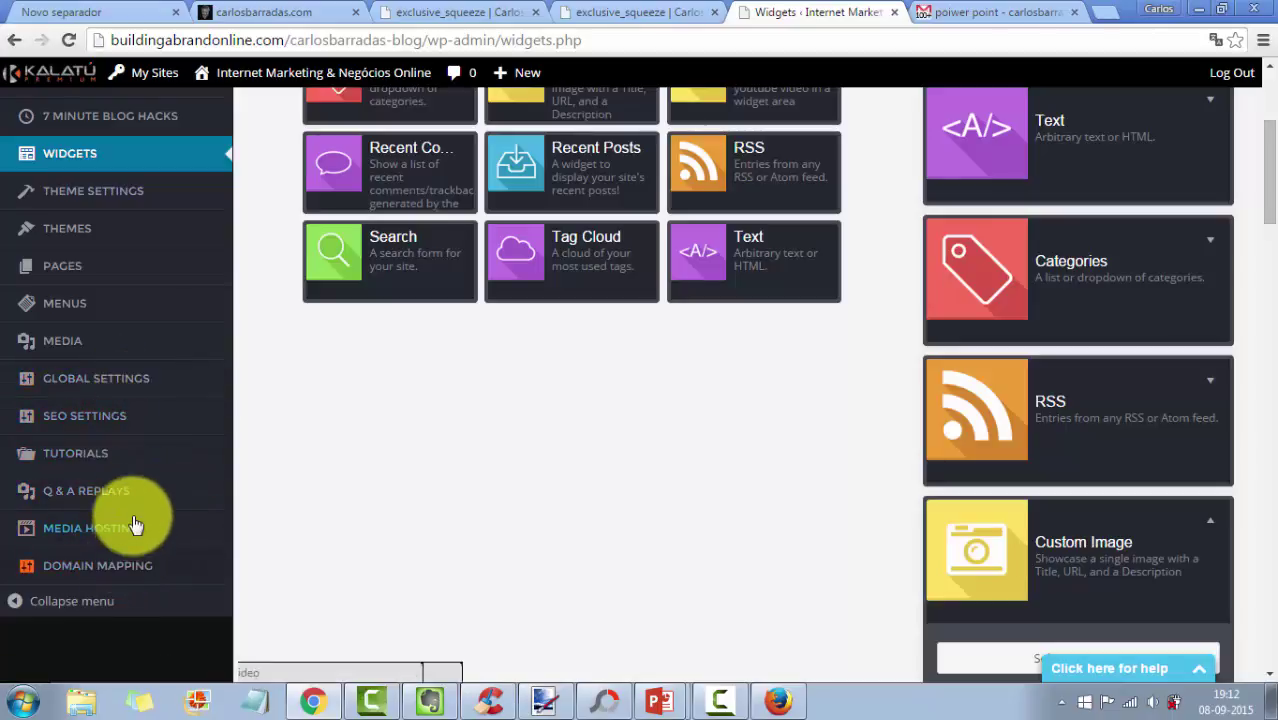
pyautogui.scroll(1, 135, 520)
pyautogui.click(125, 287)
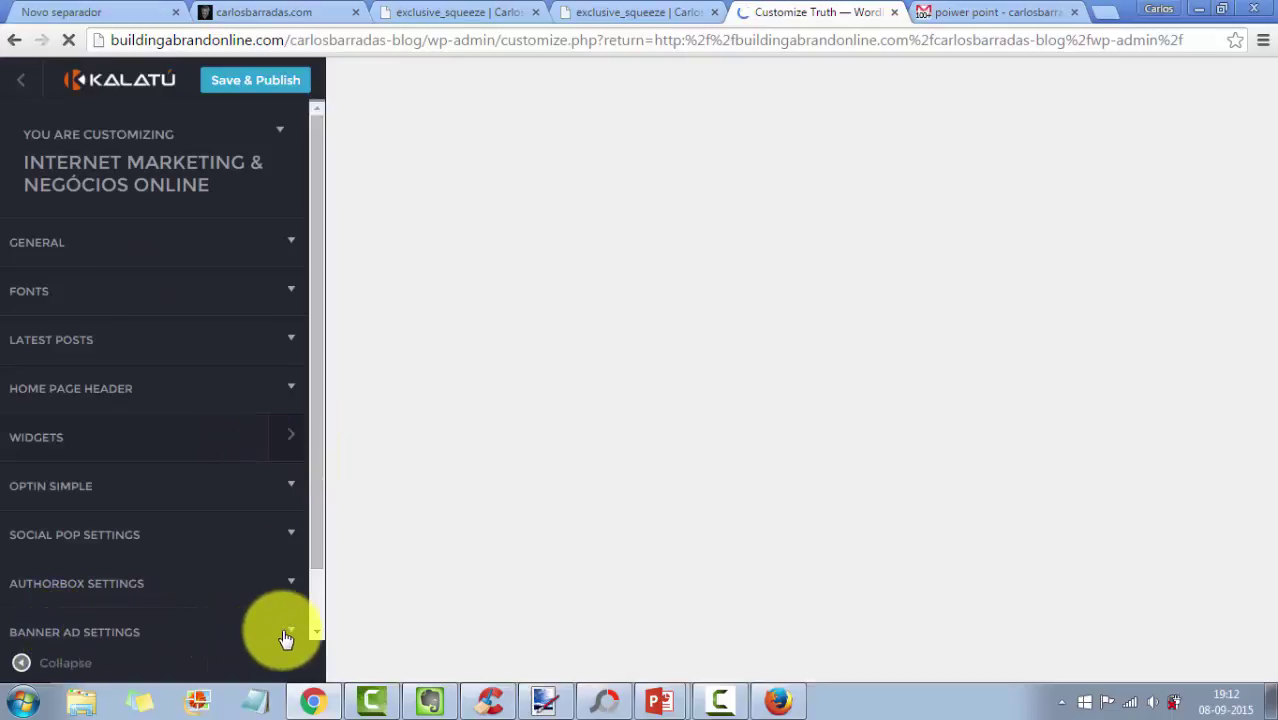
pyautogui.scroll(-2, 291, 633)
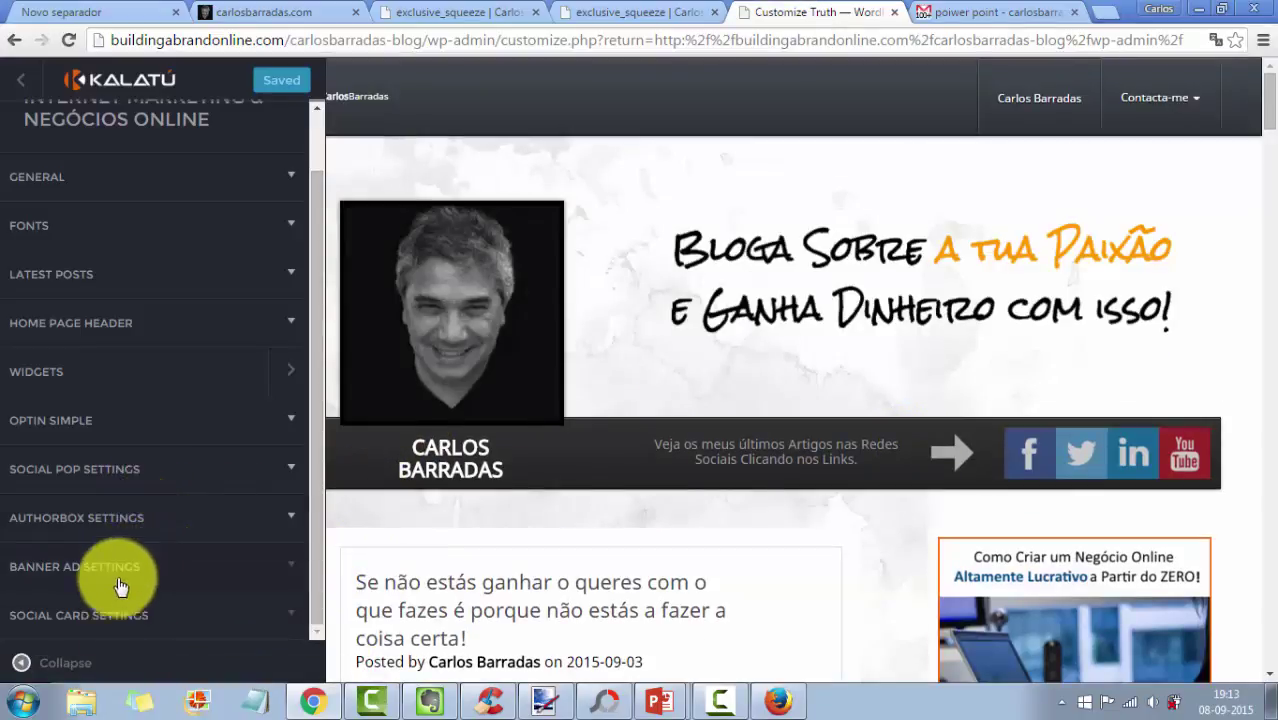
pyautogui.click(292, 570)
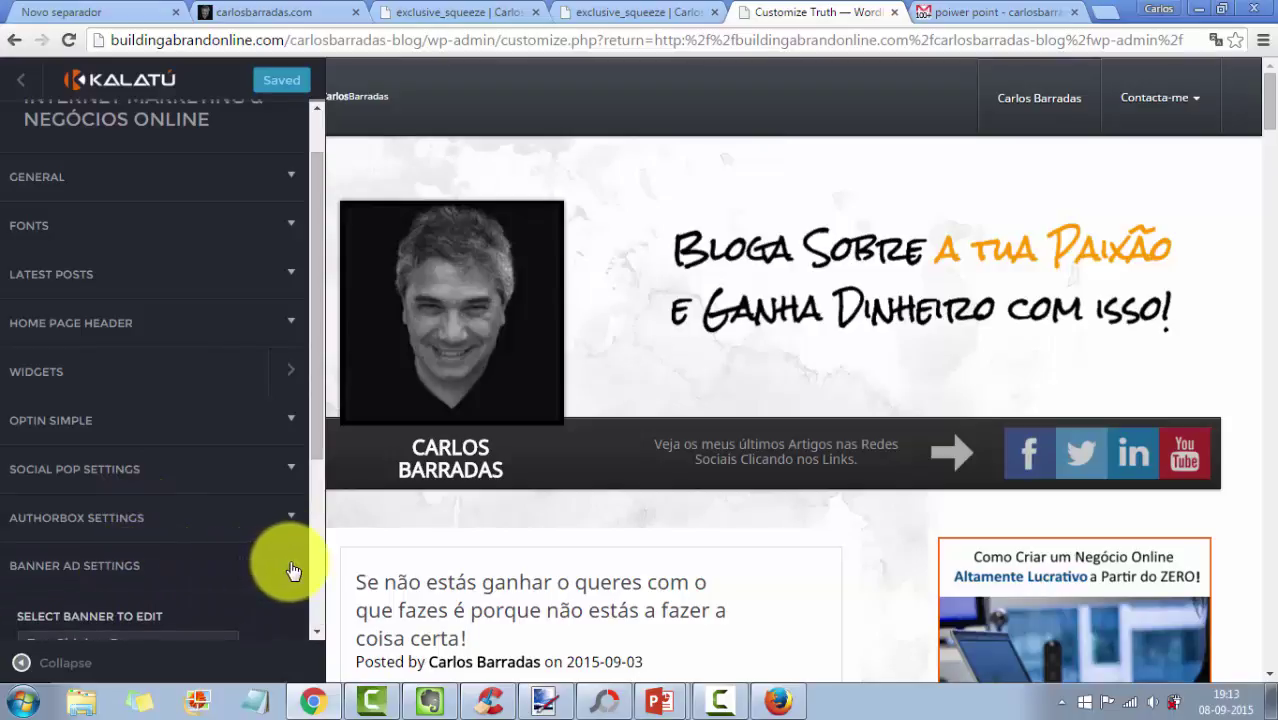
pyautogui.scroll(-2, 263, 560)
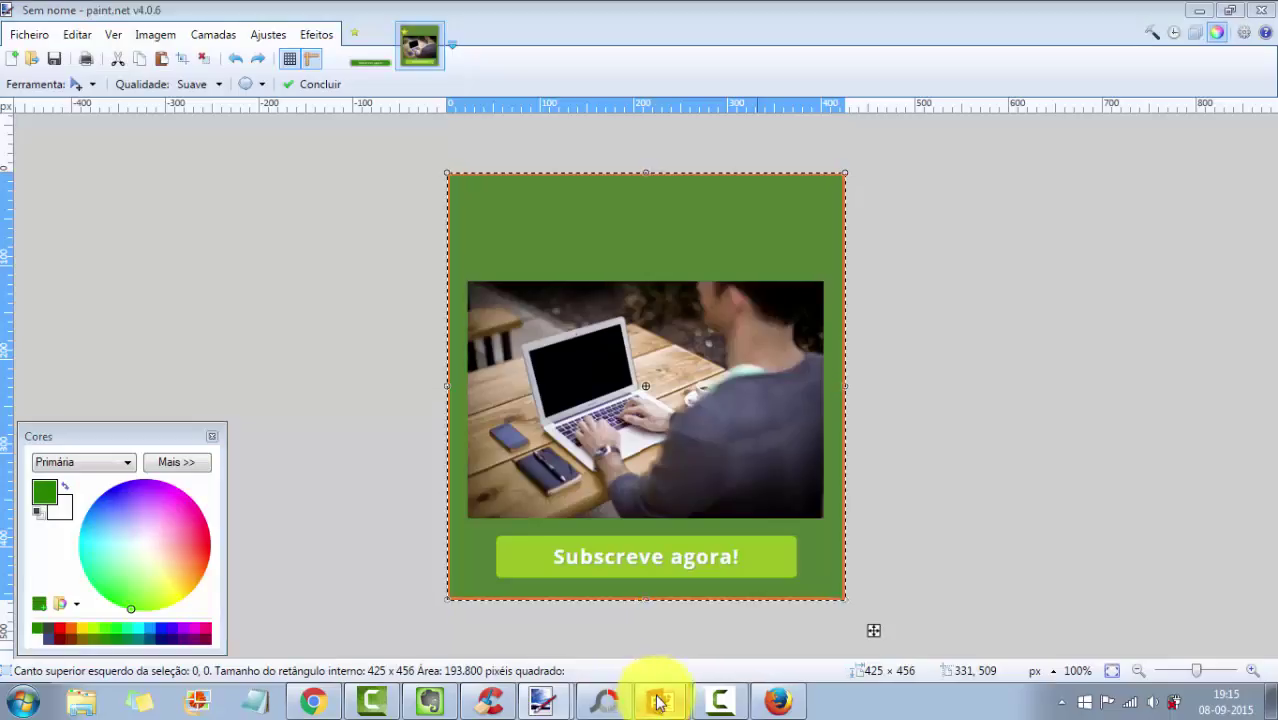
# - Switch to banner-git.pptx in PowerPoint, deselect the headline over the green banner, and capture the screen
pyautogui.moveTo(659, 700)
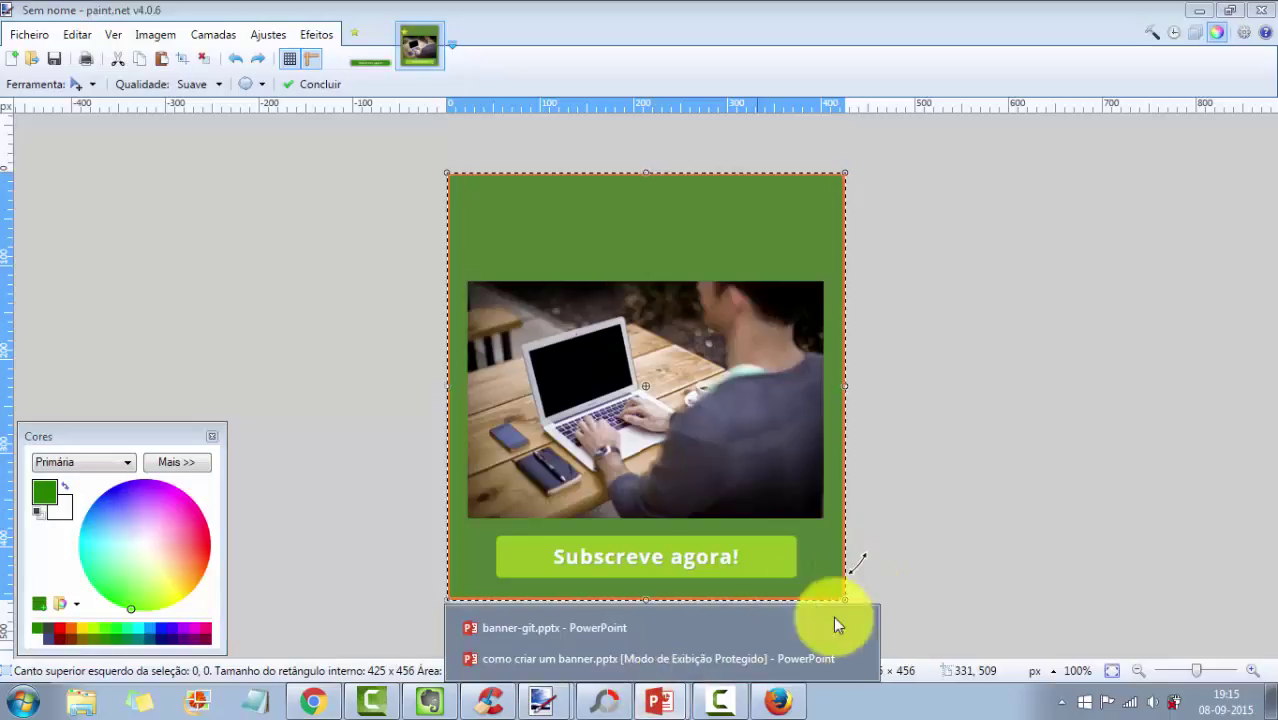
pyautogui.click(599, 629)
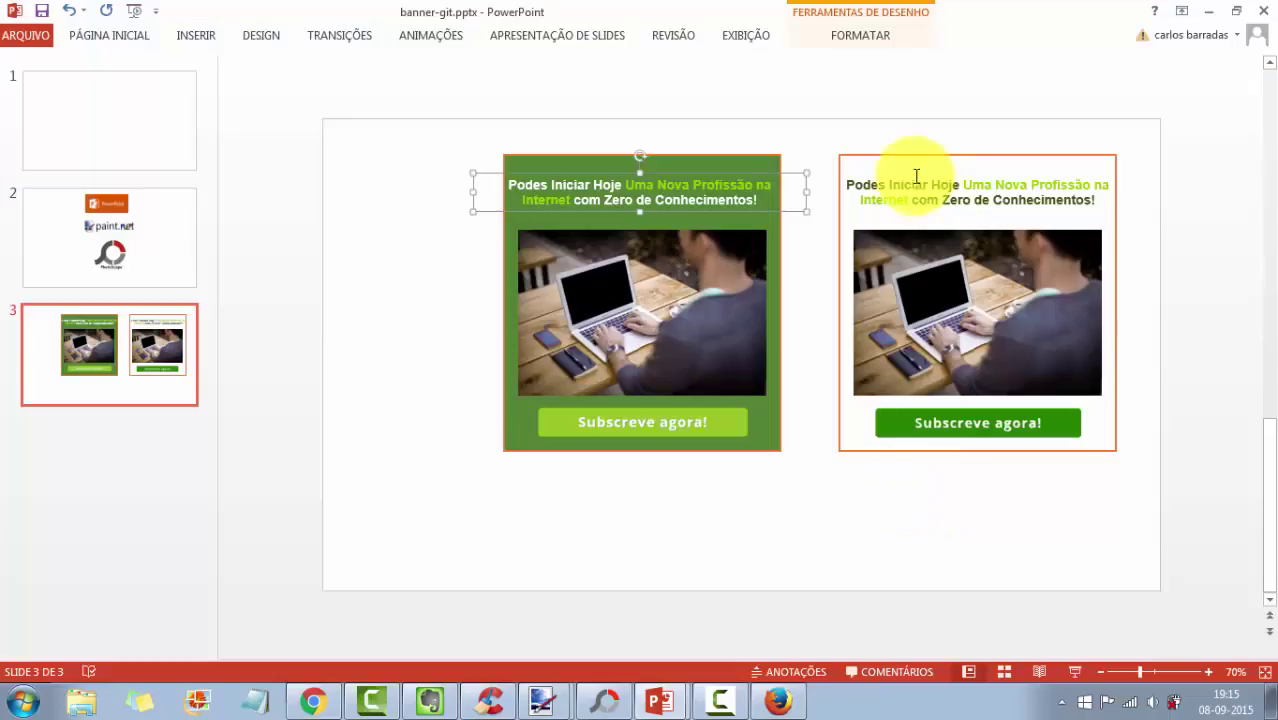
pyautogui.click(379, 225)
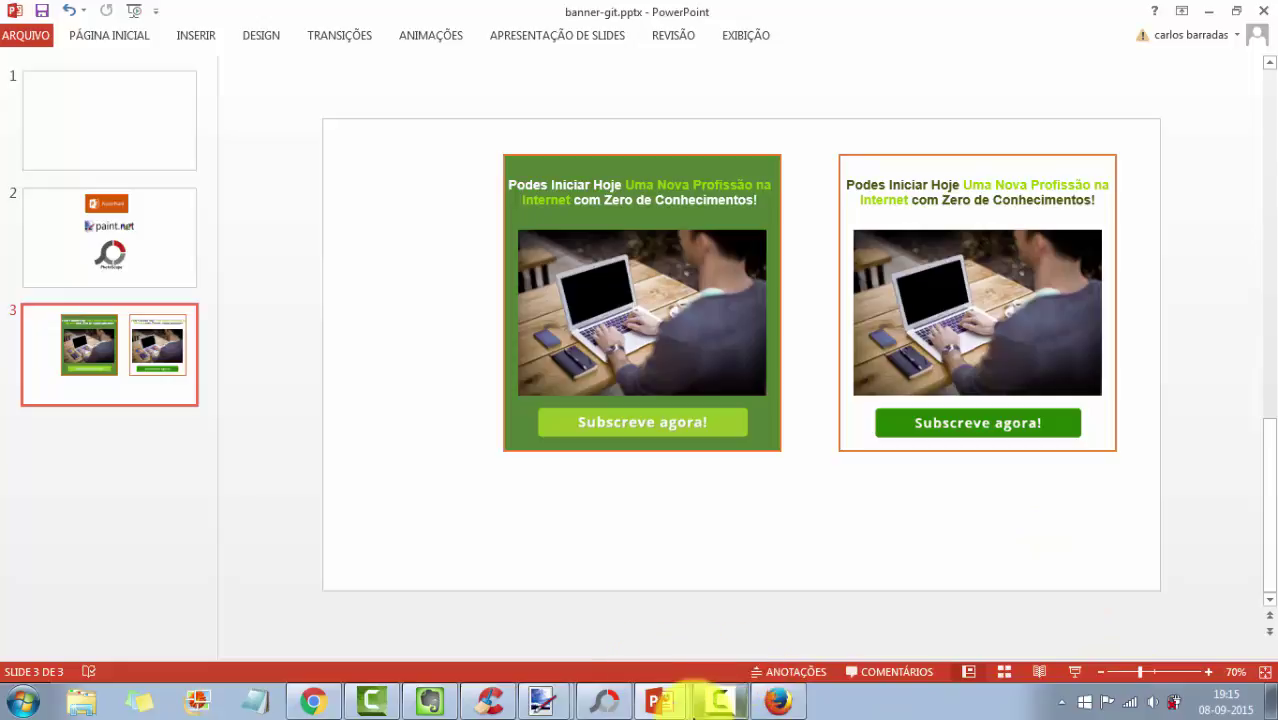
# - Switch to paint.net and paste the captured slide into the untitled subscribe button image, expanding the canvas to fit
pyautogui.click(542, 700)
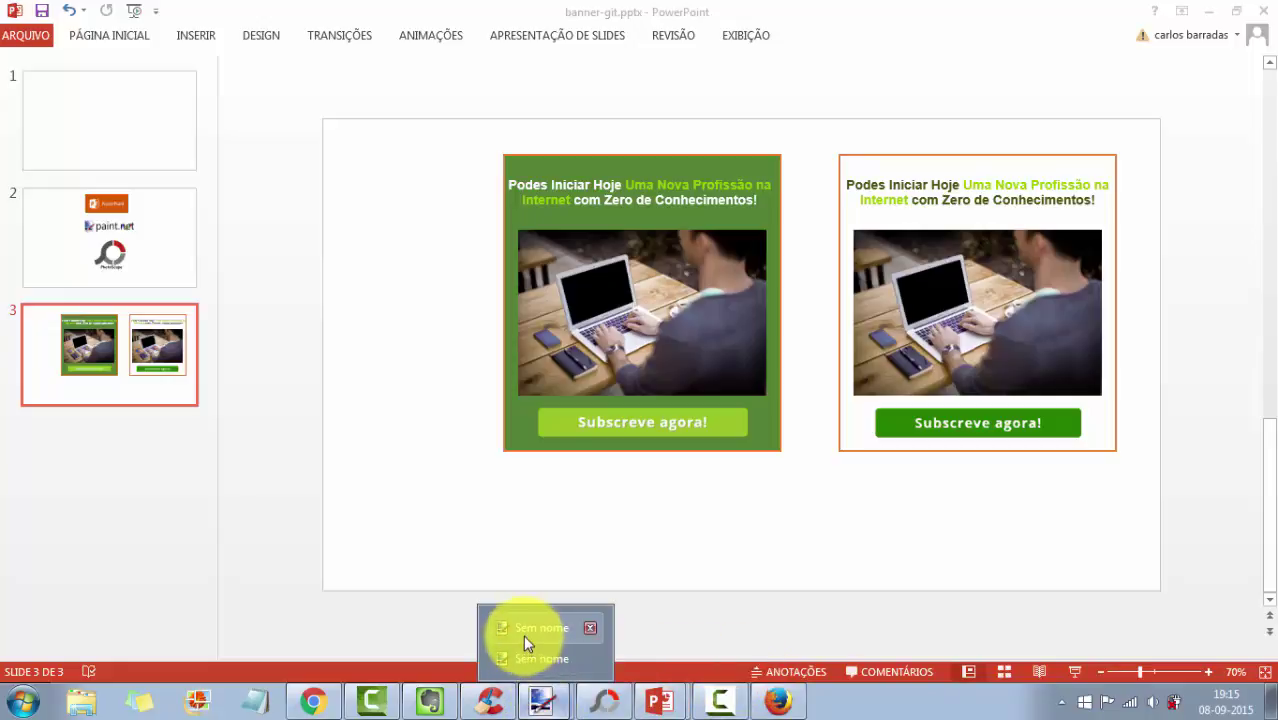
pyautogui.click(524, 632)
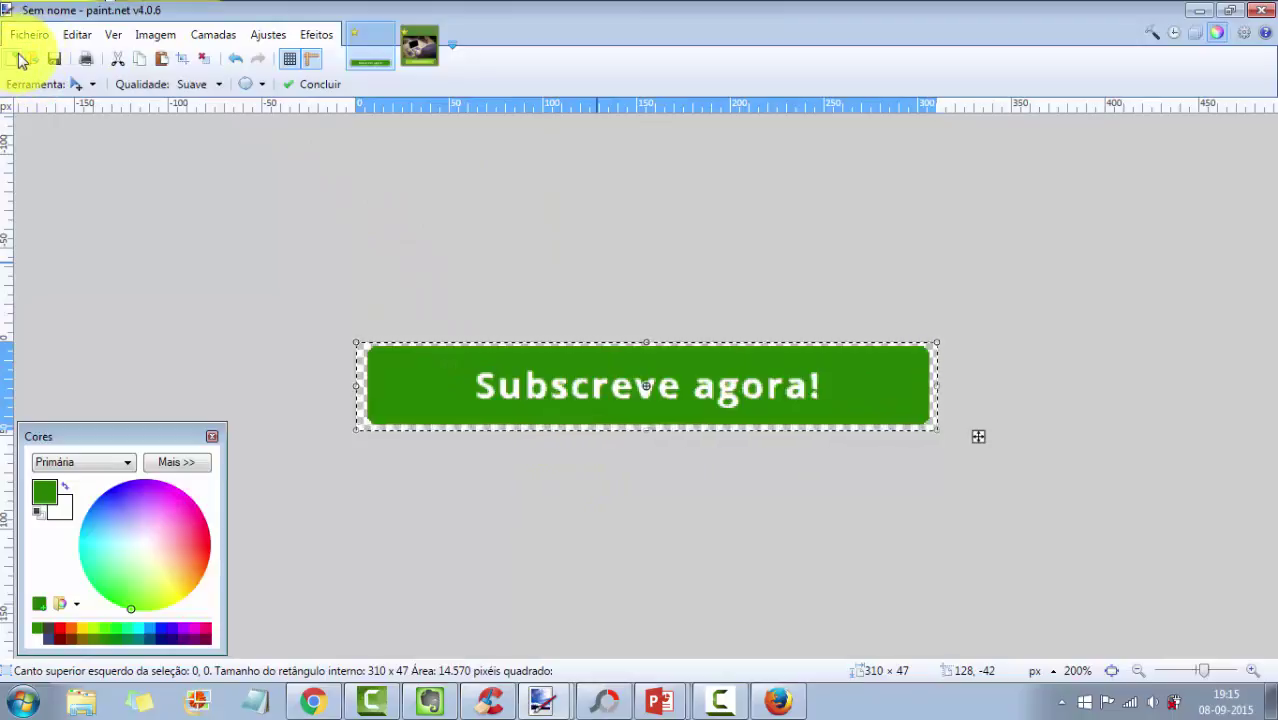
pyautogui.click(158, 60)
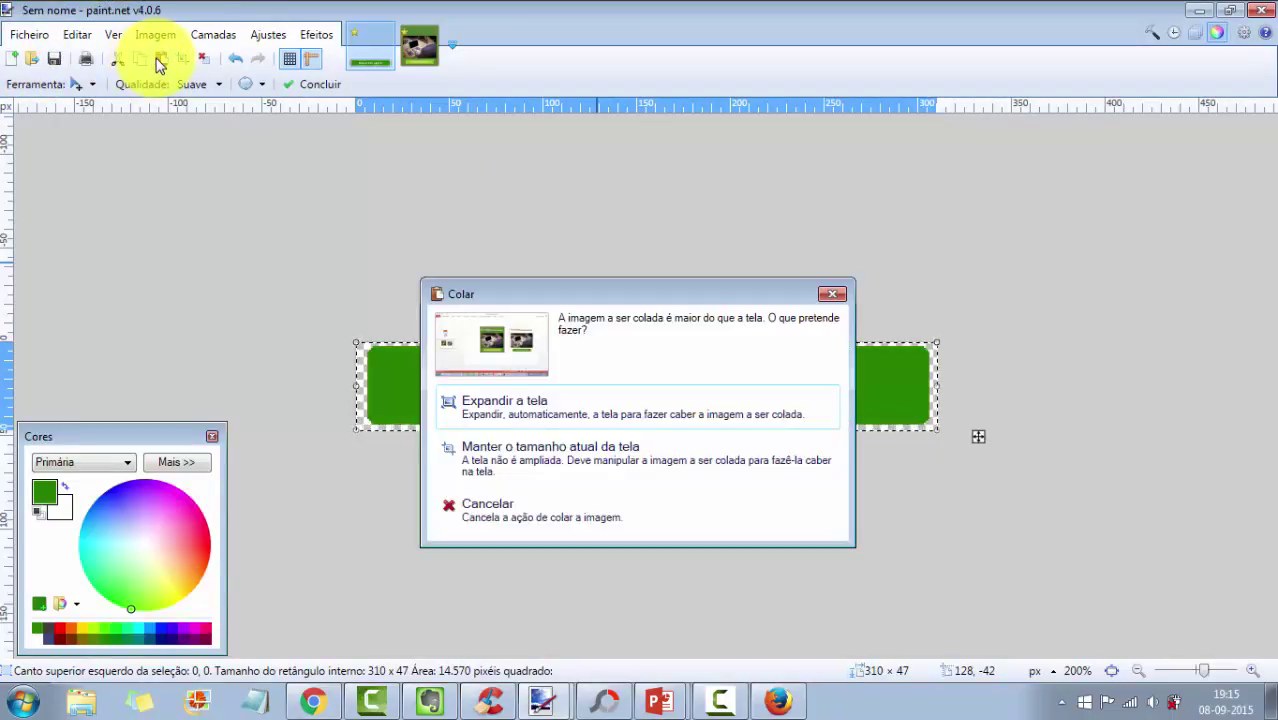
pyautogui.click(548, 403)
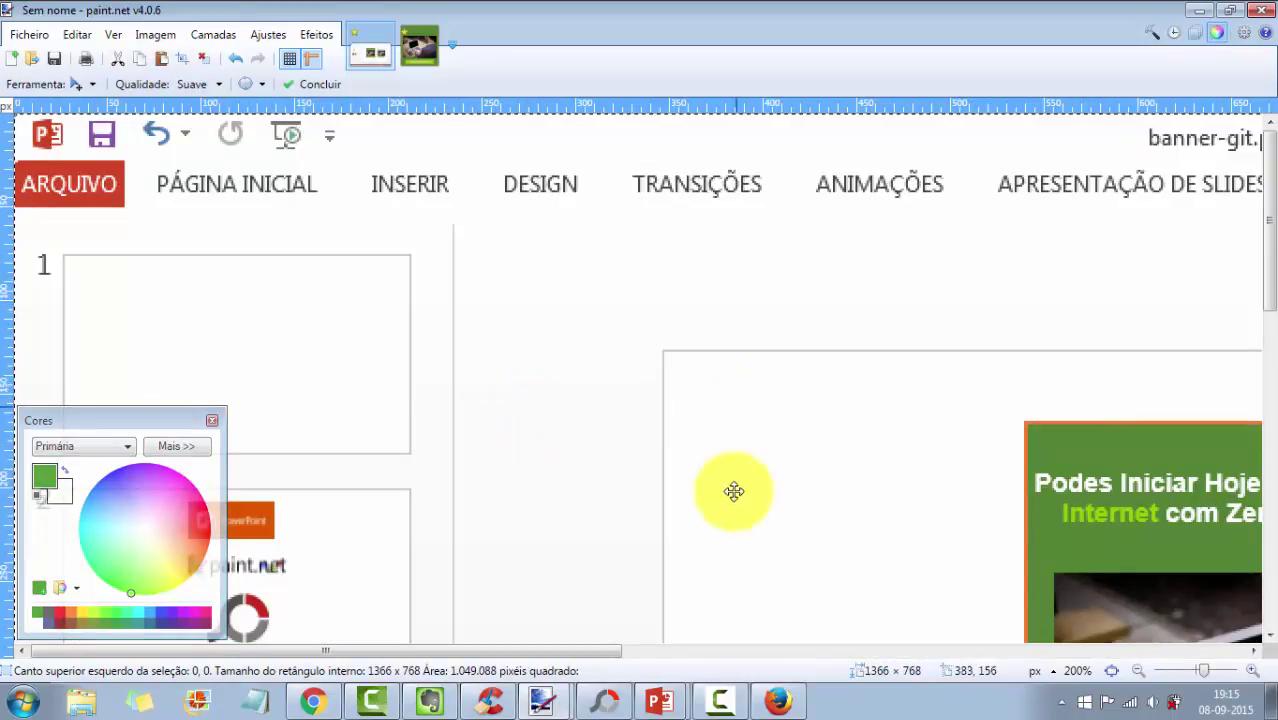
pyautogui.click(1144, 671)
pyautogui.click(1142, 673)
pyautogui.click(1139, 676)
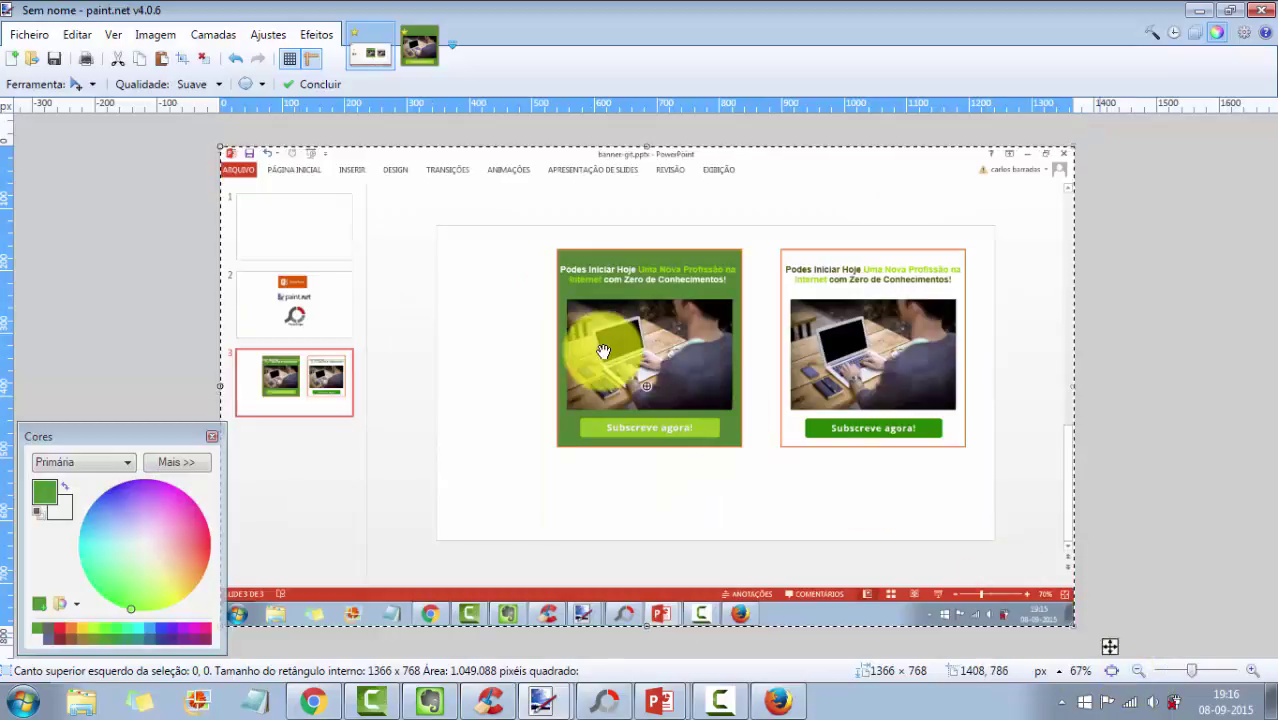
pyautogui.click(1252, 672)
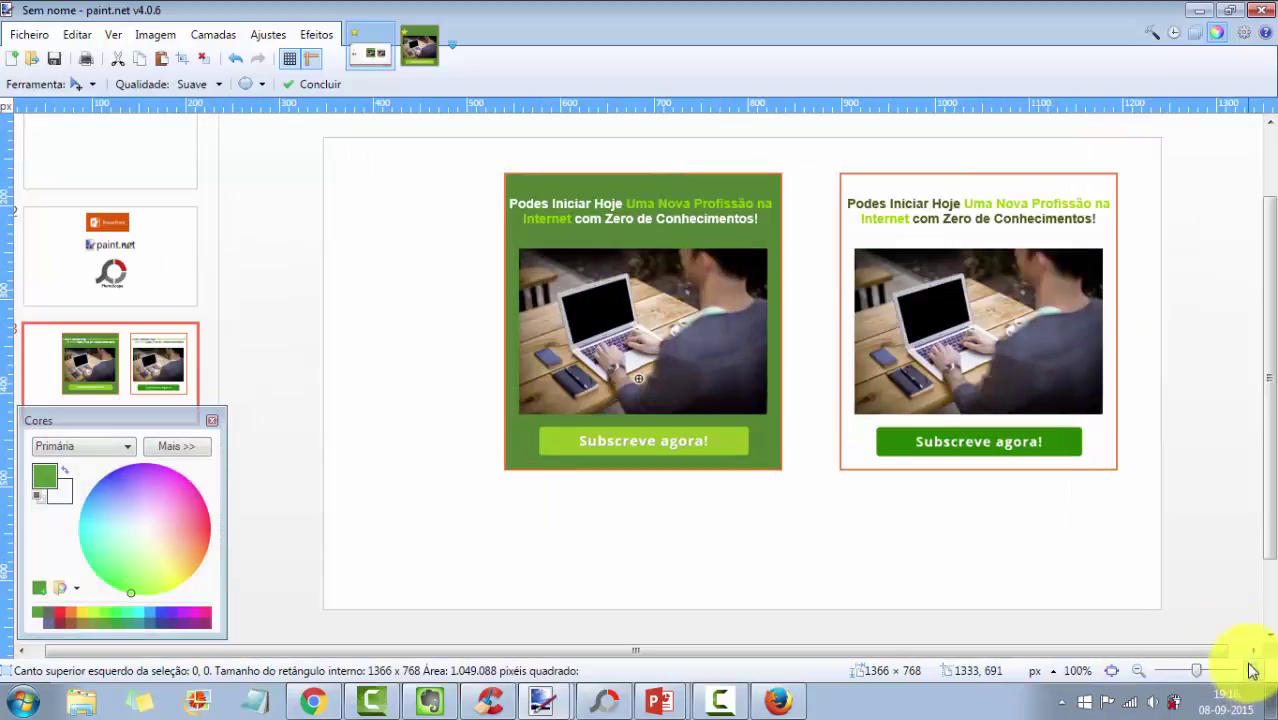
pyautogui.click(183, 62)
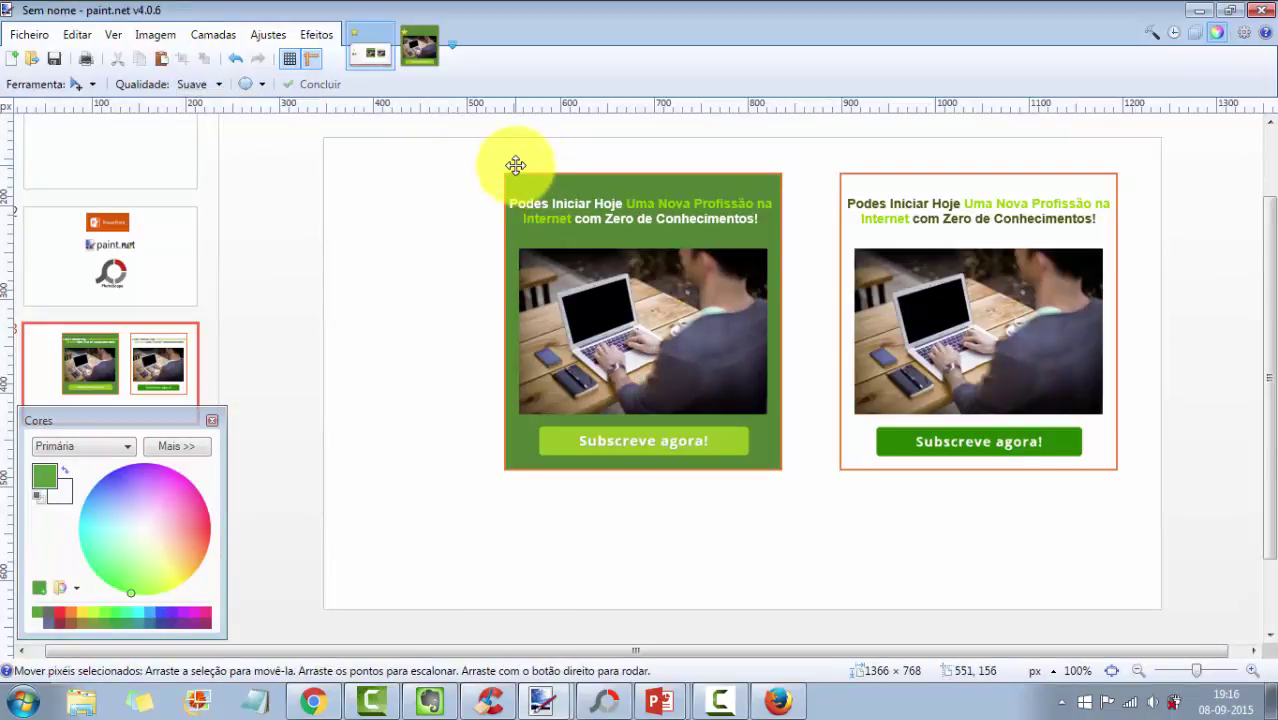
# - Select the green banner along its orange border with a rectangle of about 299 × 320 px and crop the image to it
pyautogui.click(89, 83)
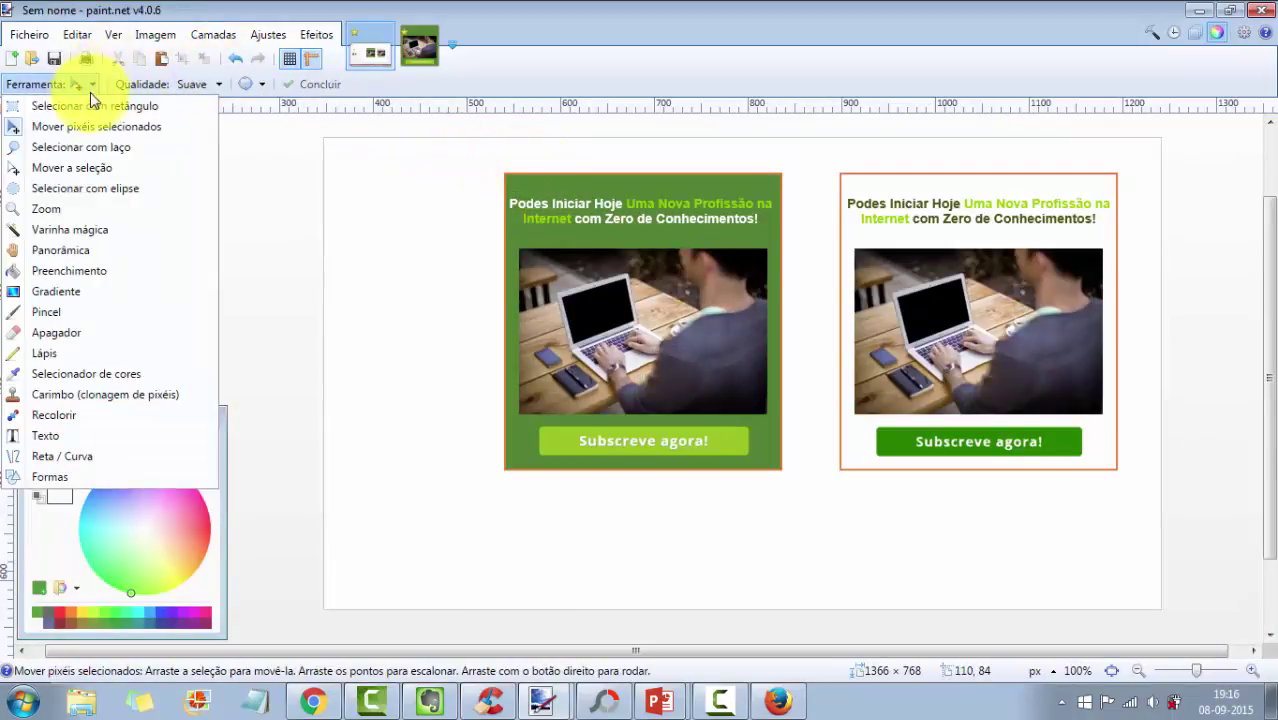
pyautogui.click(92, 105)
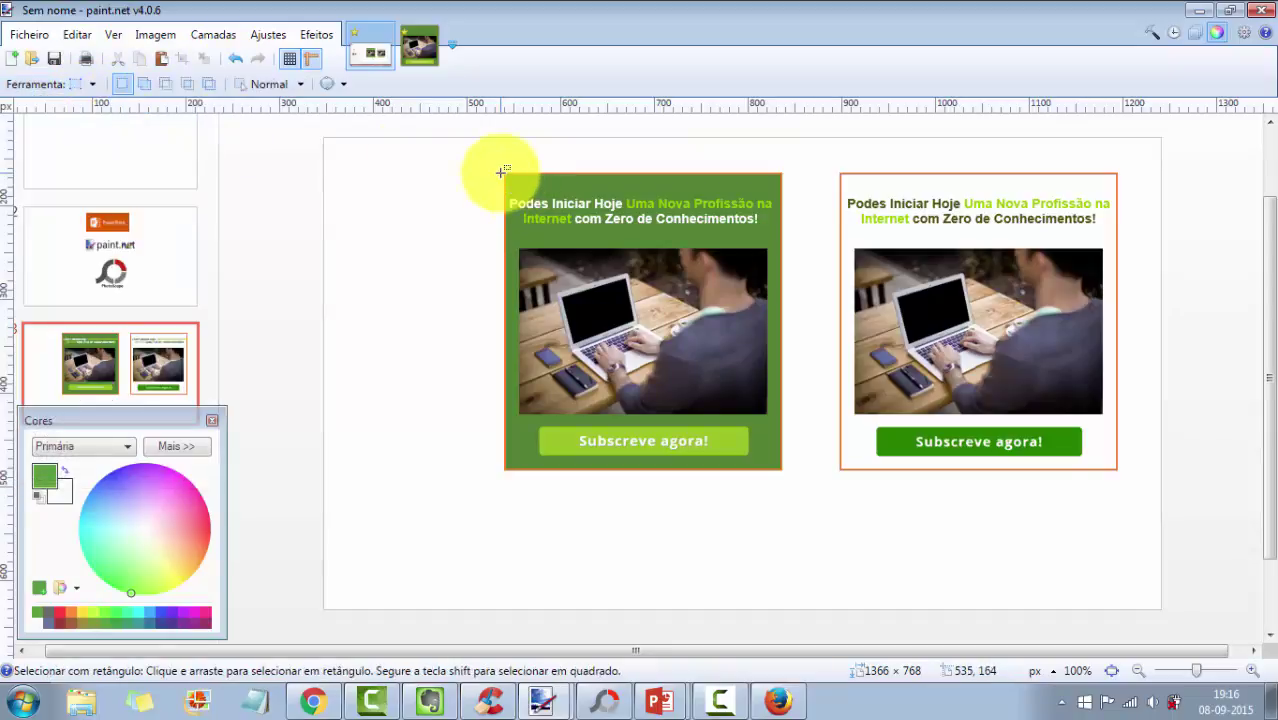
pyautogui.click(1252, 672)
pyautogui.click(1252, 672)
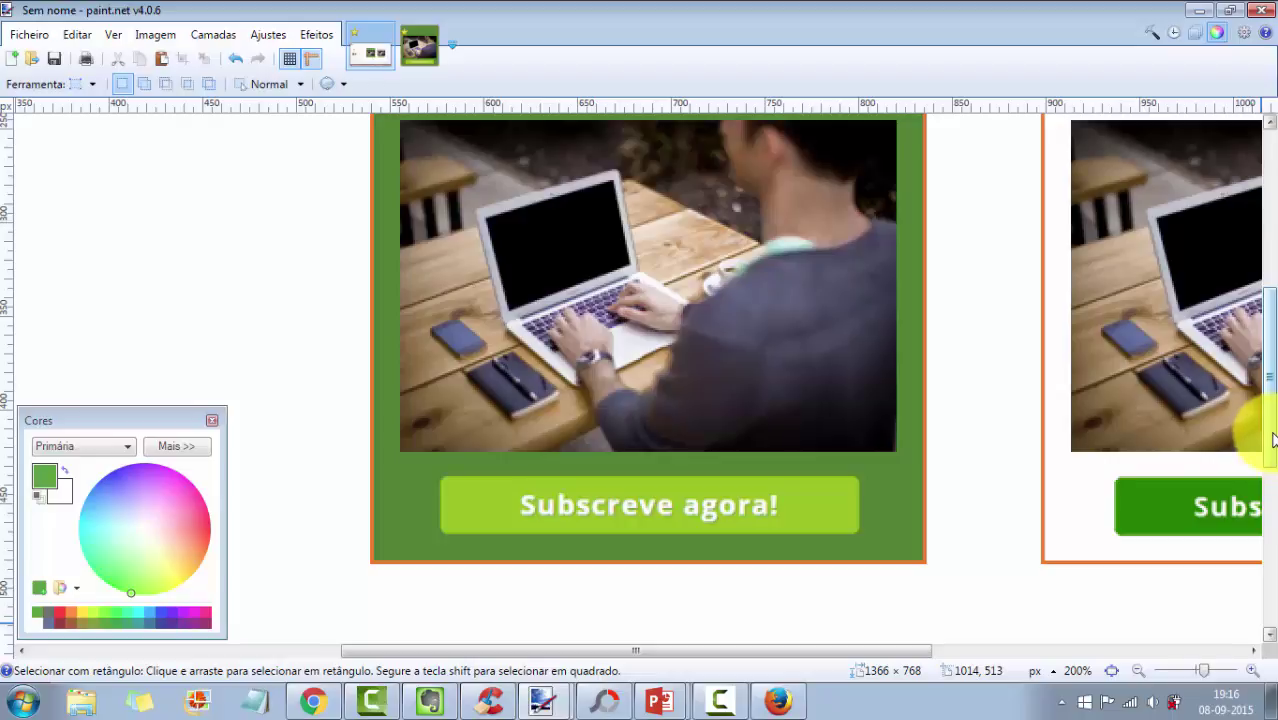
pyautogui.moveTo(1273, 440); pyautogui.dragTo(1258, 390)
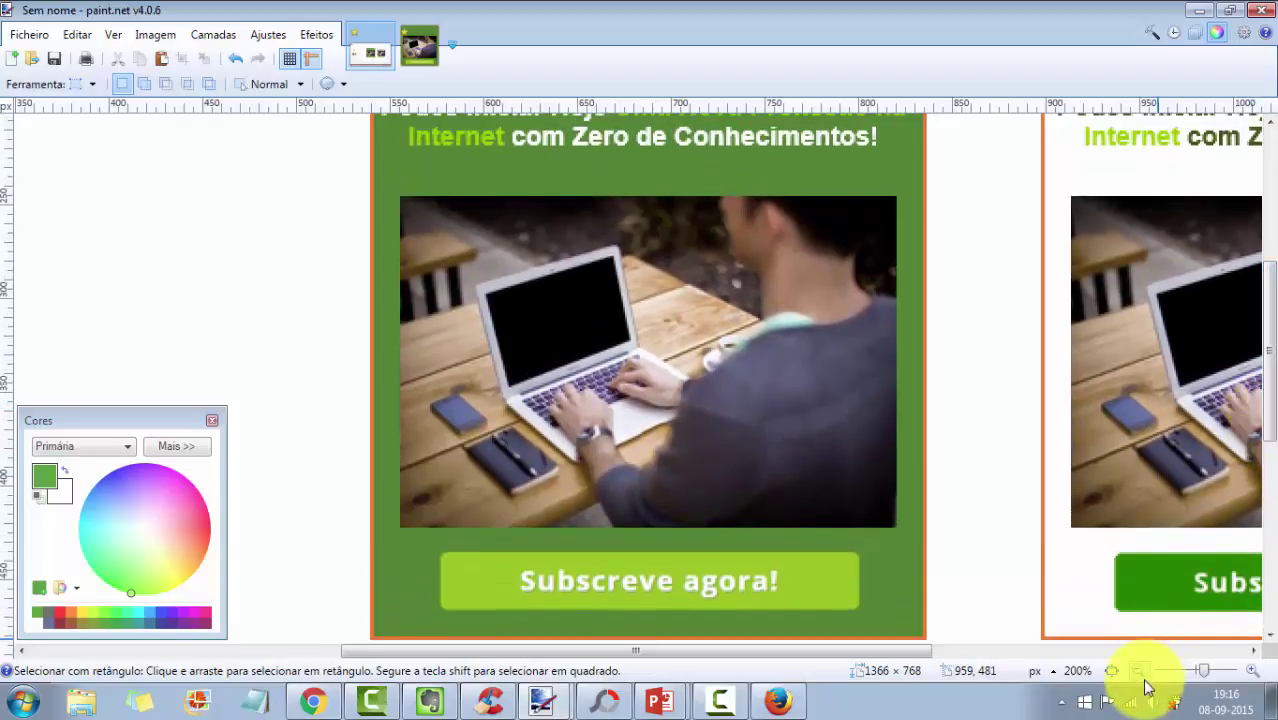
pyautogui.click(1140, 675)
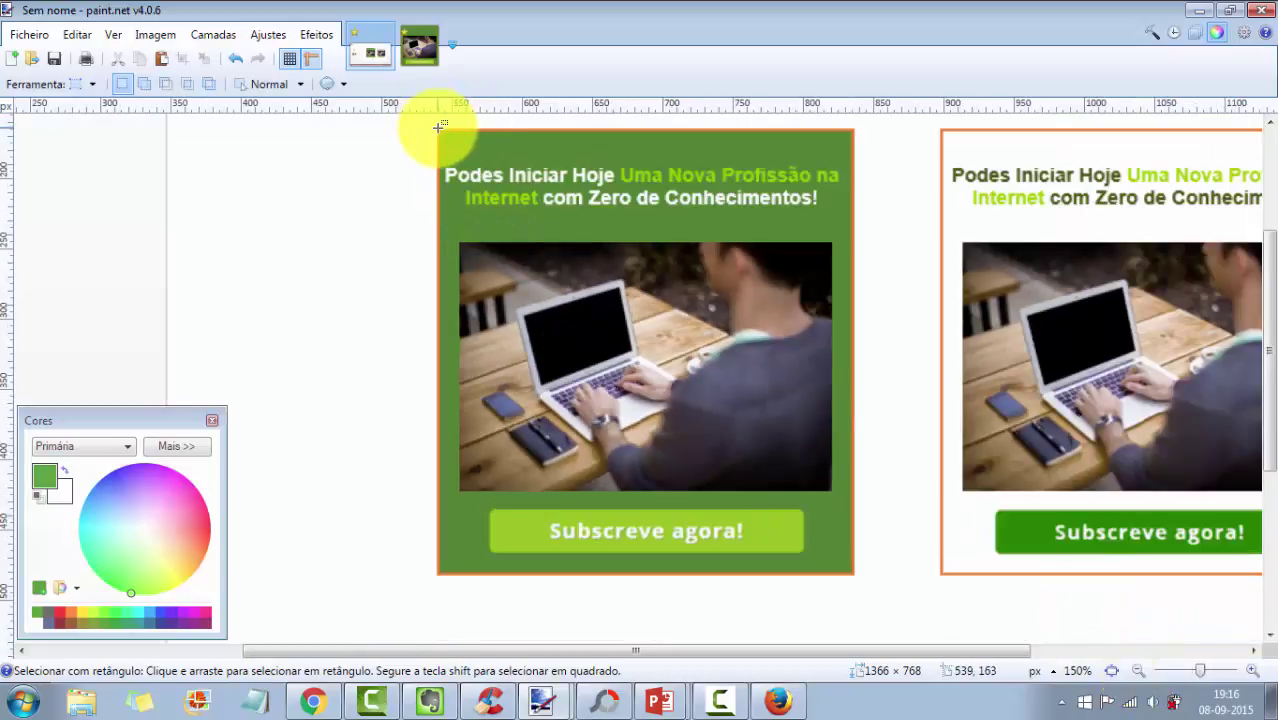
pyautogui.moveTo(437, 127); pyautogui.dragTo(854, 575)
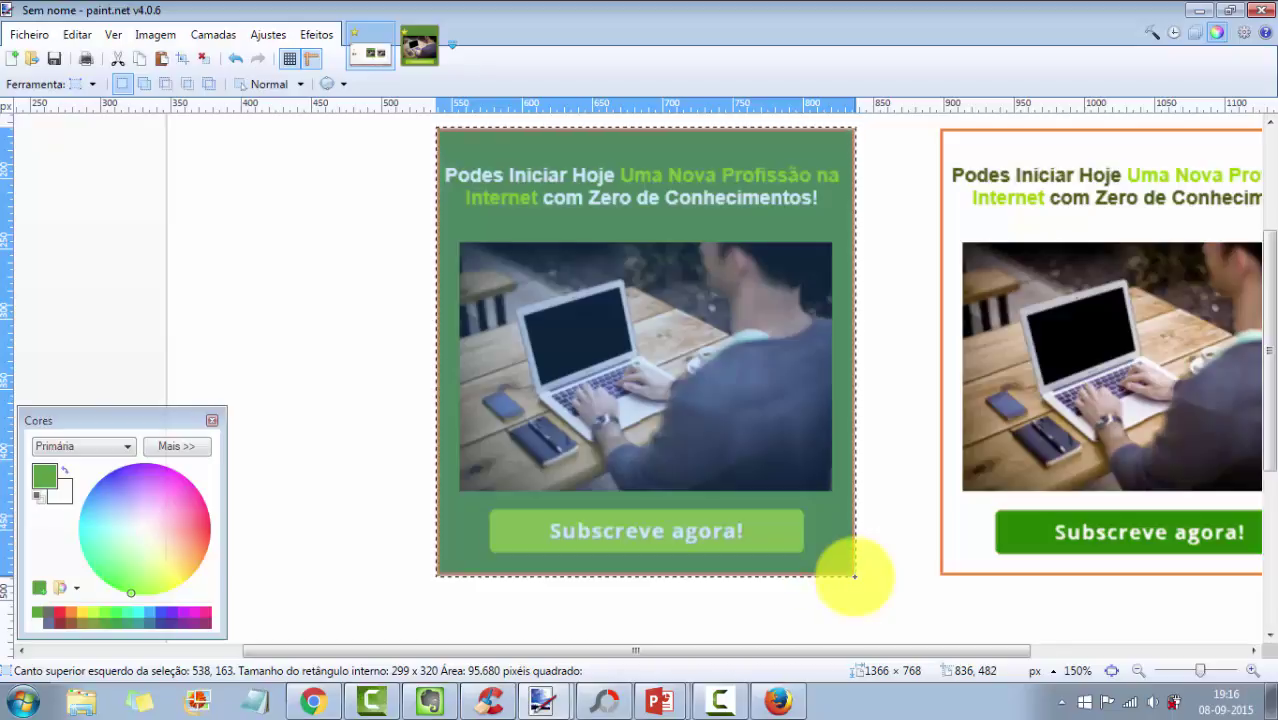
pyautogui.click(182, 59)
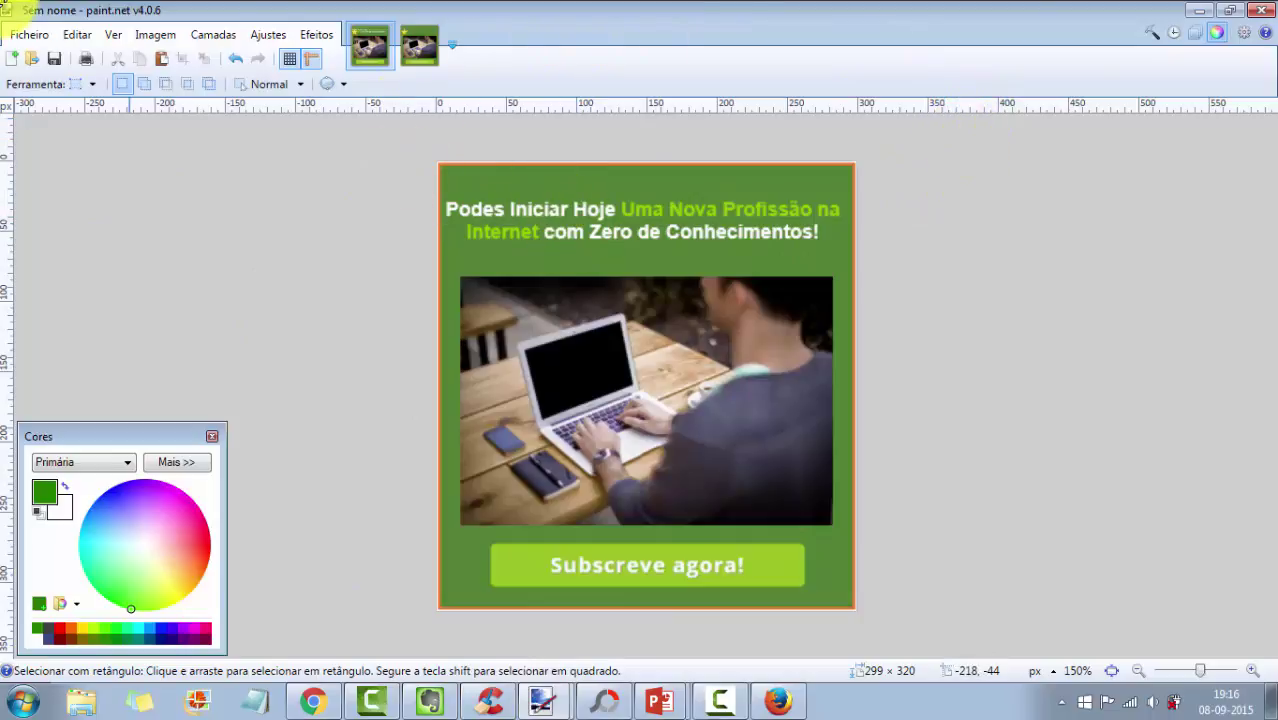
pyautogui.click(13, 62)
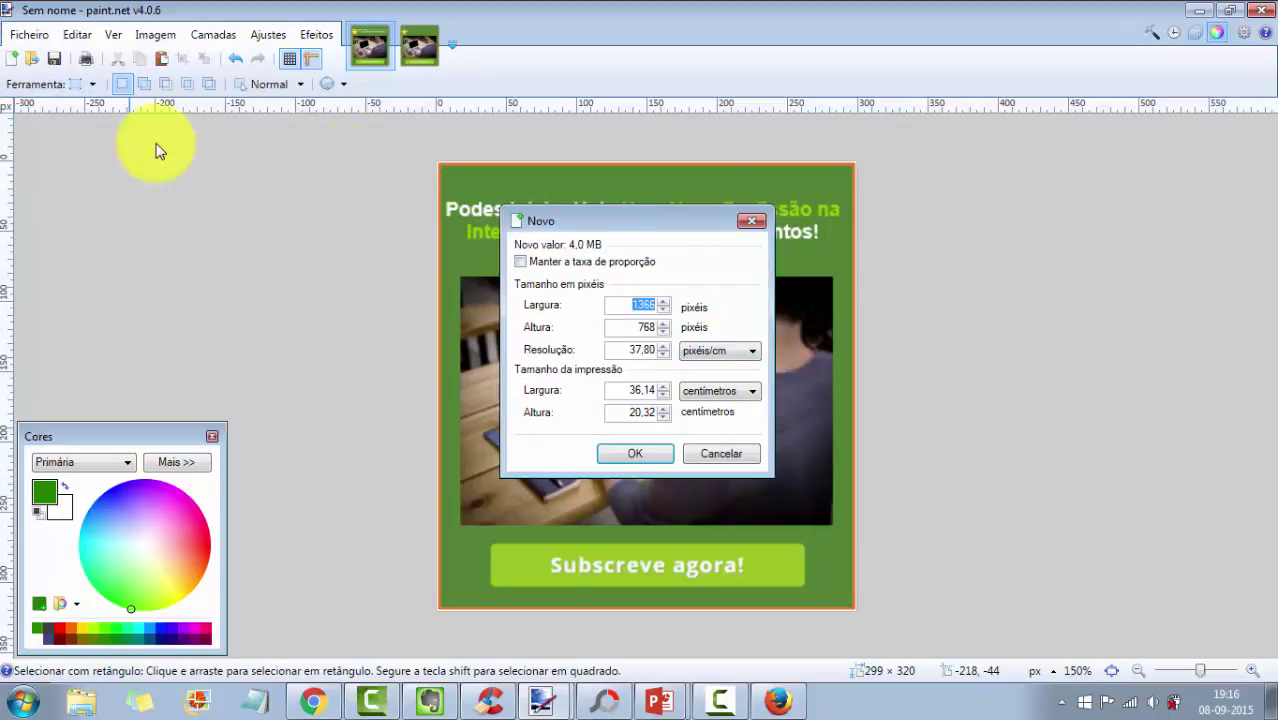
pyautogui.click(987, 240)
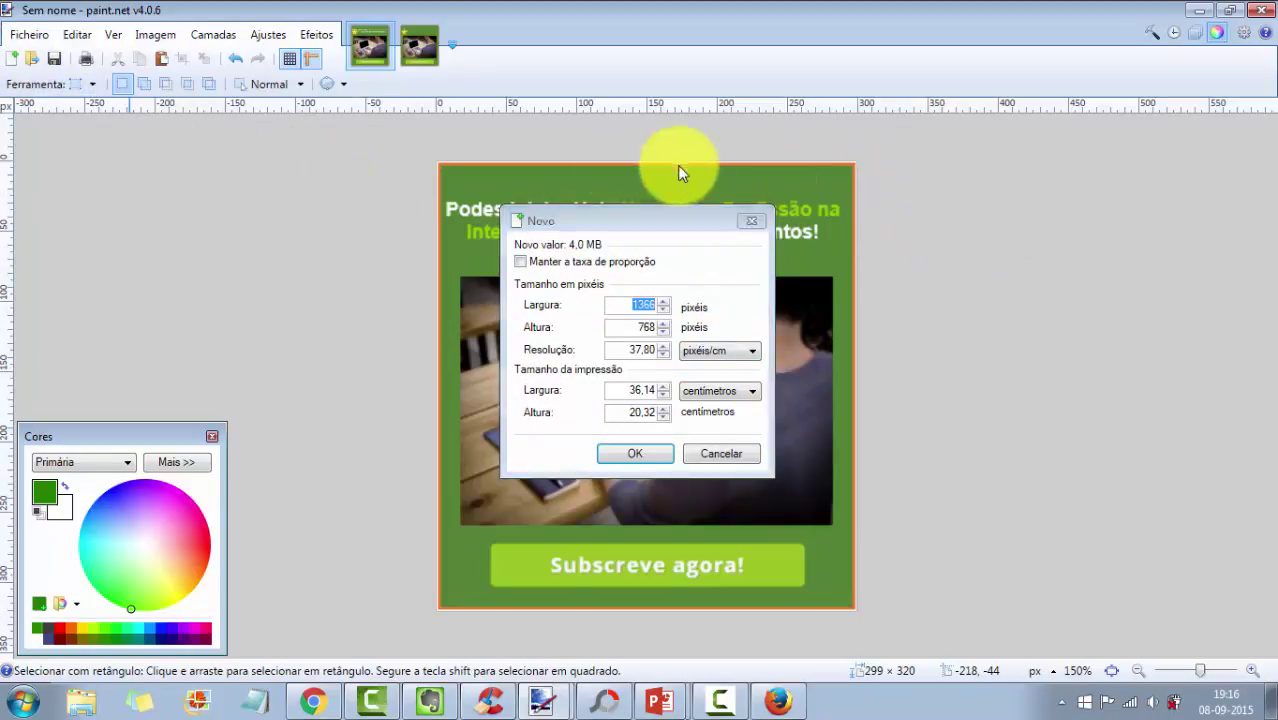
pyautogui.click(751, 221)
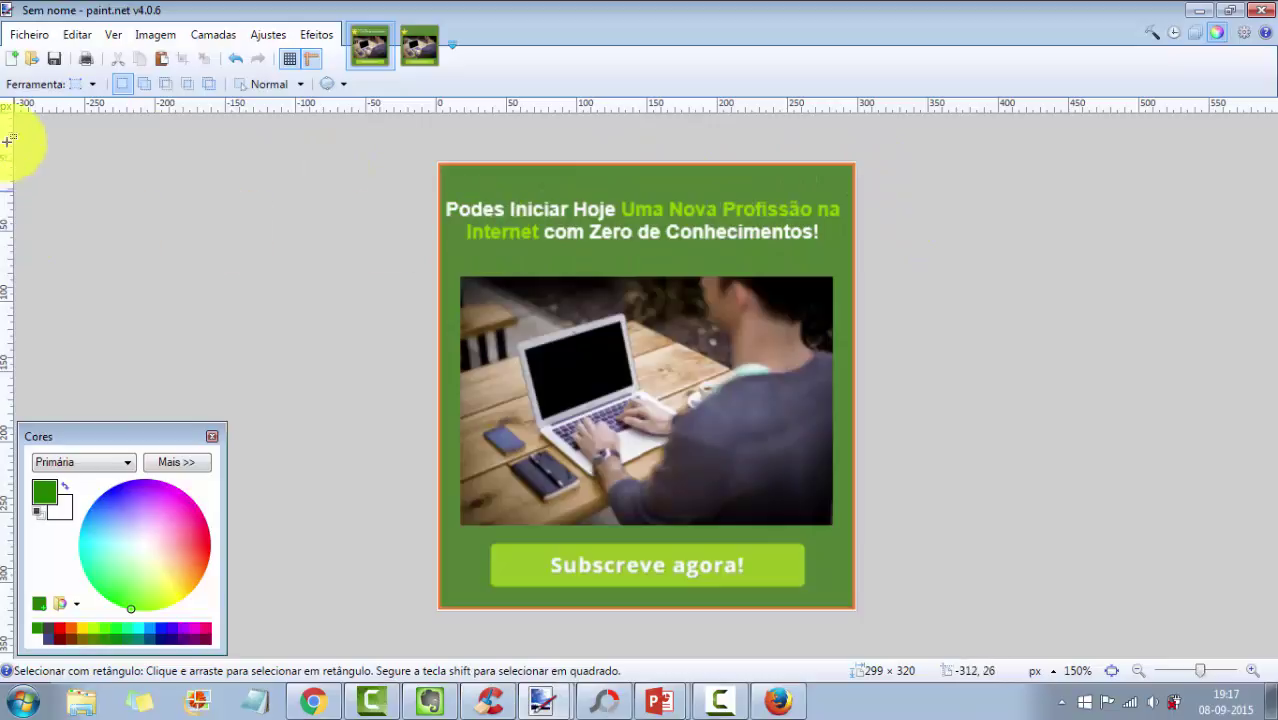
pyautogui.click(28, 35)
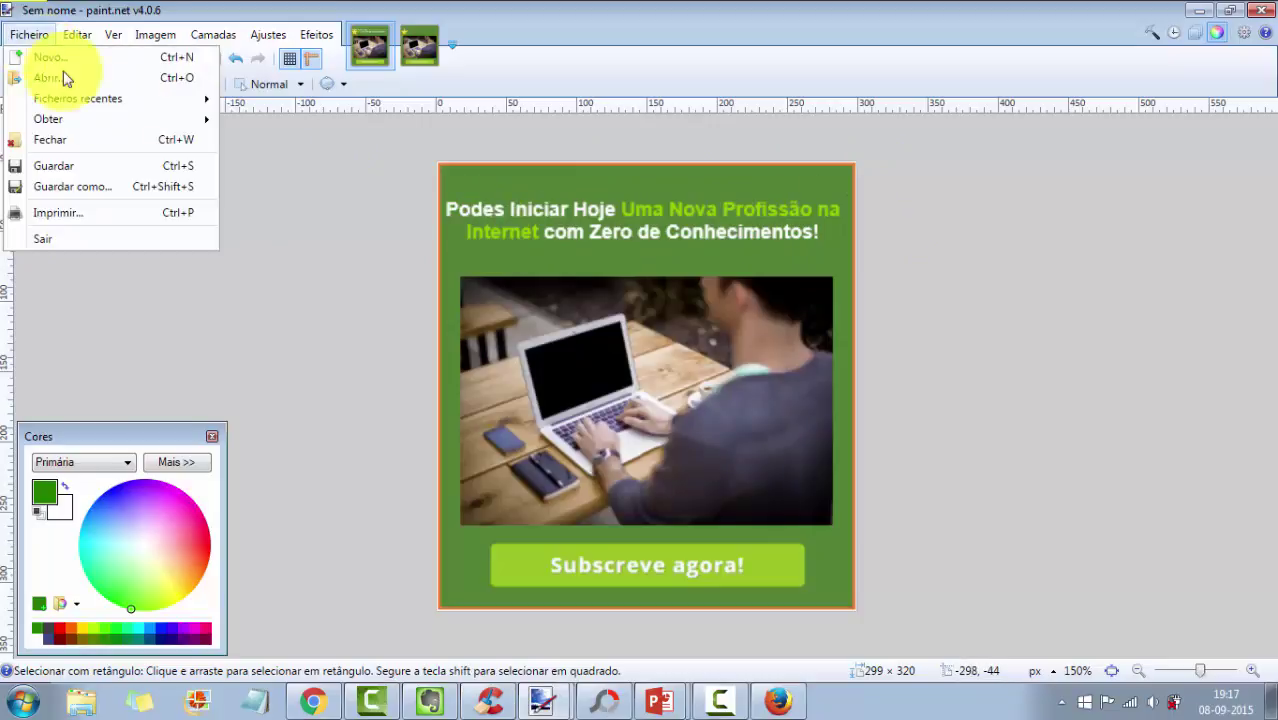
pyautogui.click(76, 187)
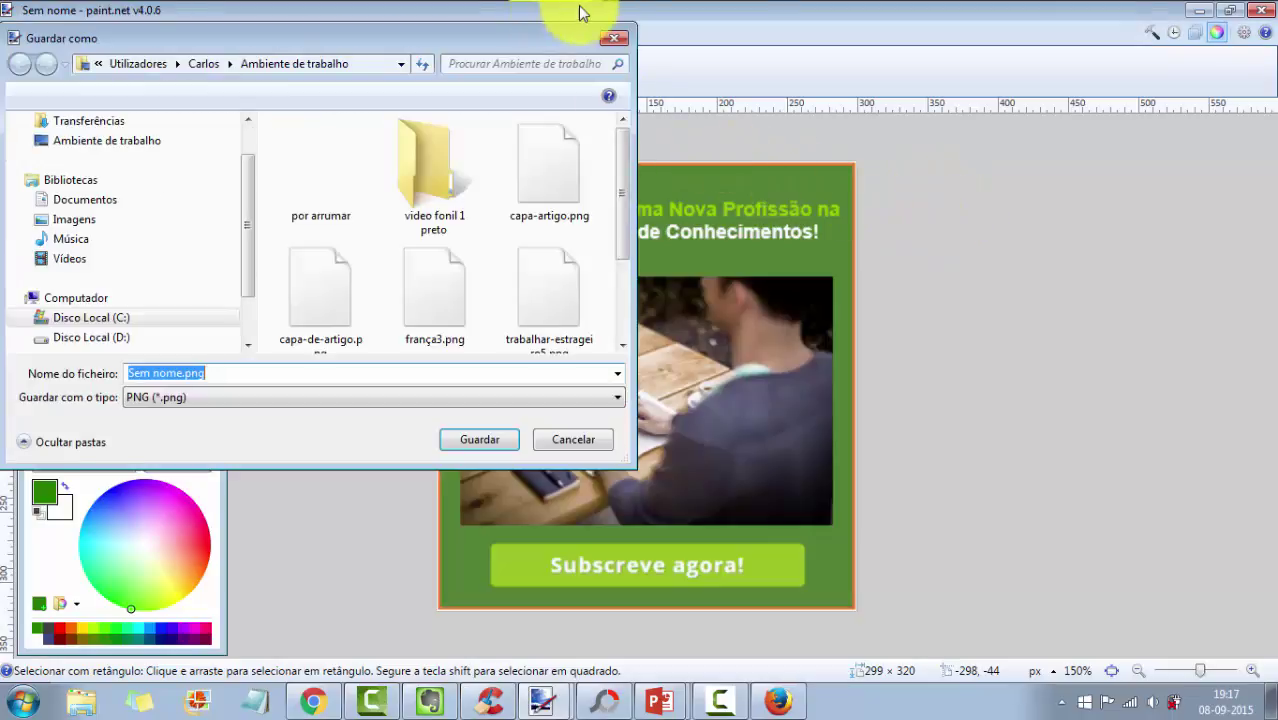
pyautogui.click(613, 38)
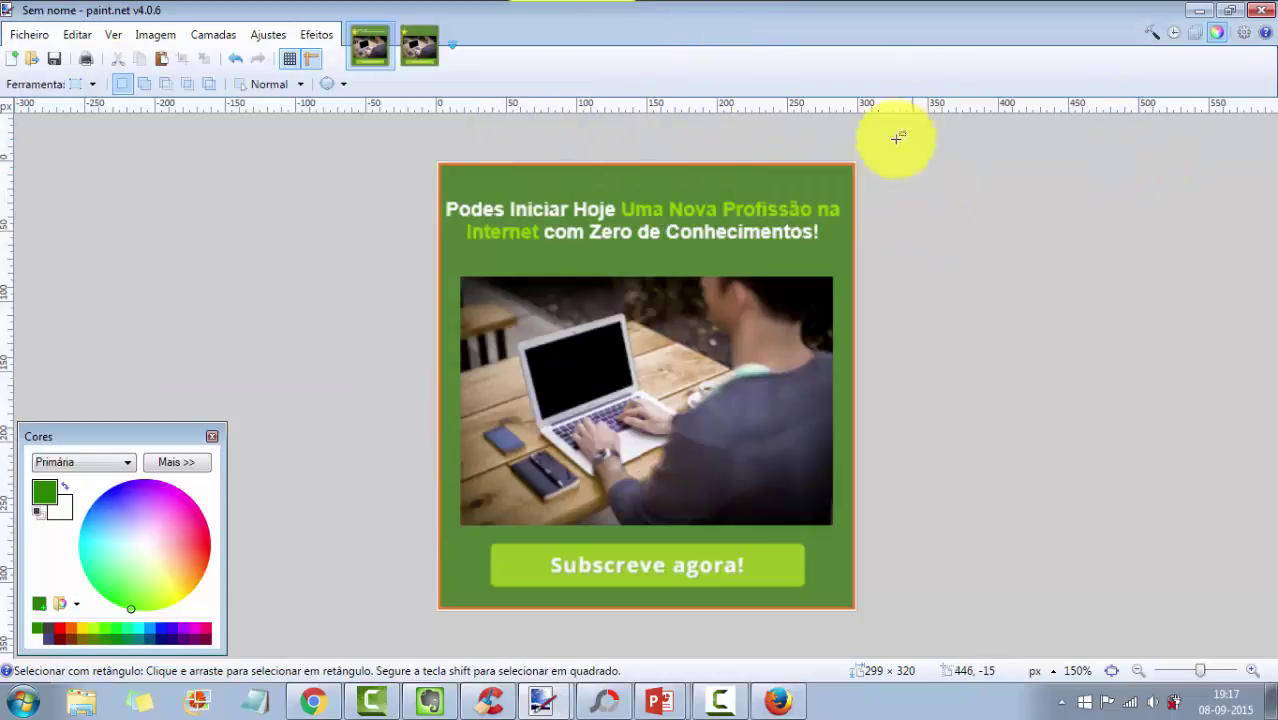
# - Resize the cropped banner to 320 px wide by absolute size, keeping the aspect ratio
pyautogui.click(155, 35)
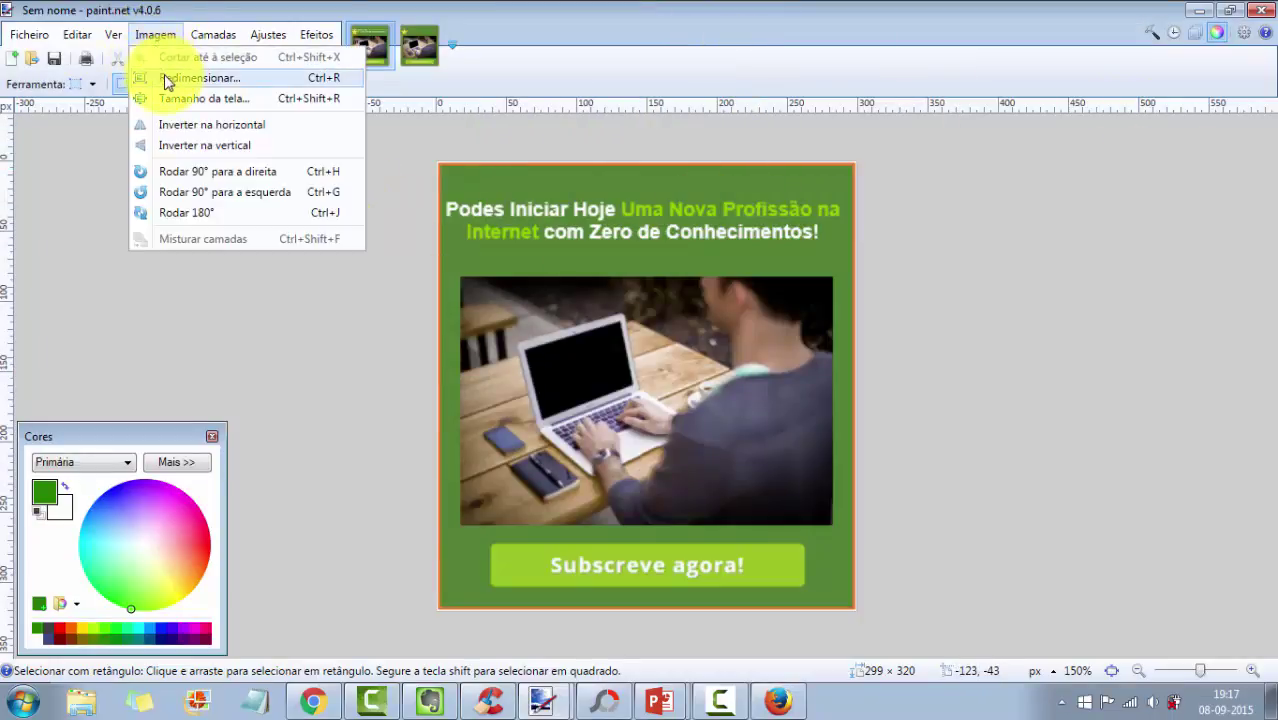
pyautogui.click(672, 130)
pyautogui.hotkey('ctrl', 'r')
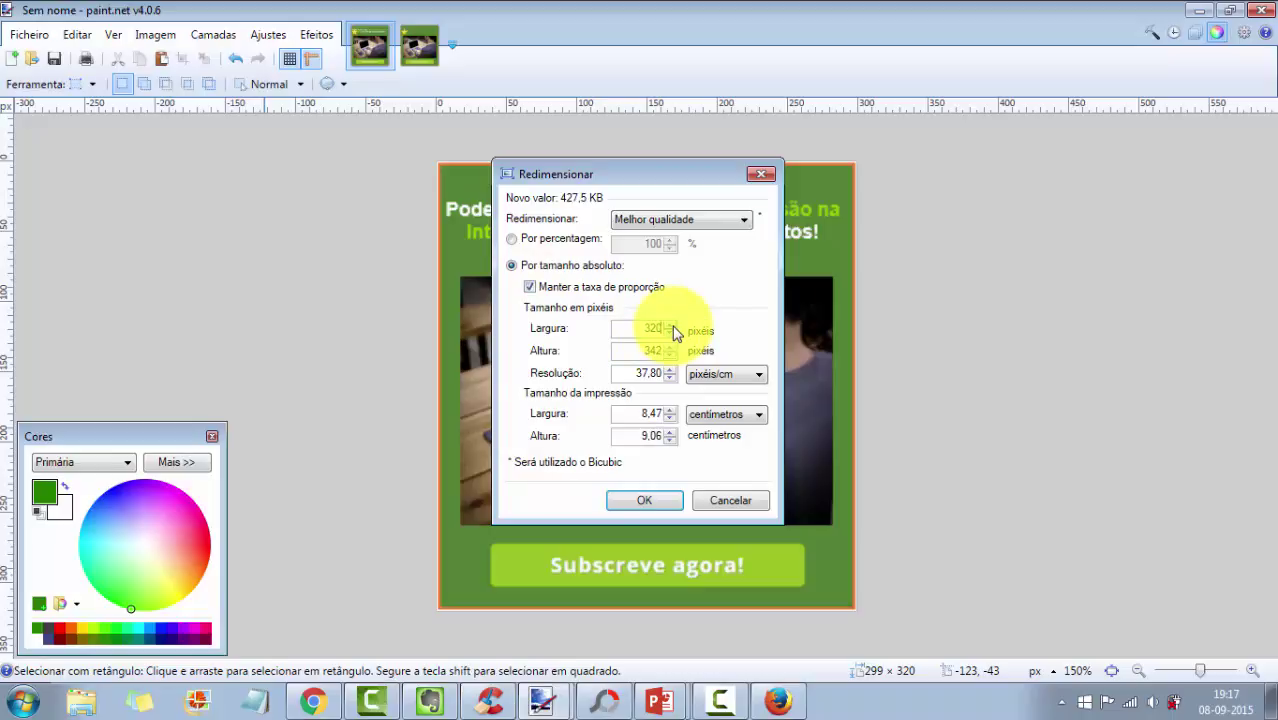
pyautogui.click(645, 501)
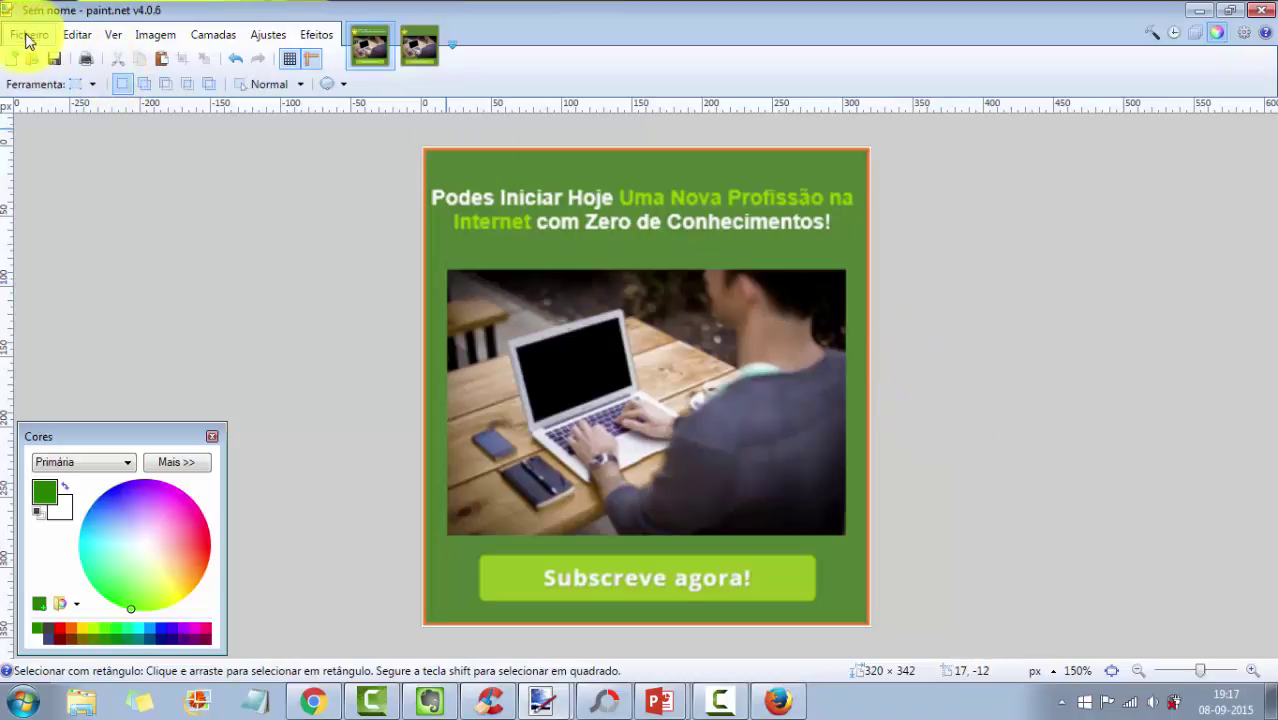
# - Review the banner's pixel width and height in the resize settings and close them without changes
pyautogui.click(155, 35)
pyautogui.click(165, 74)
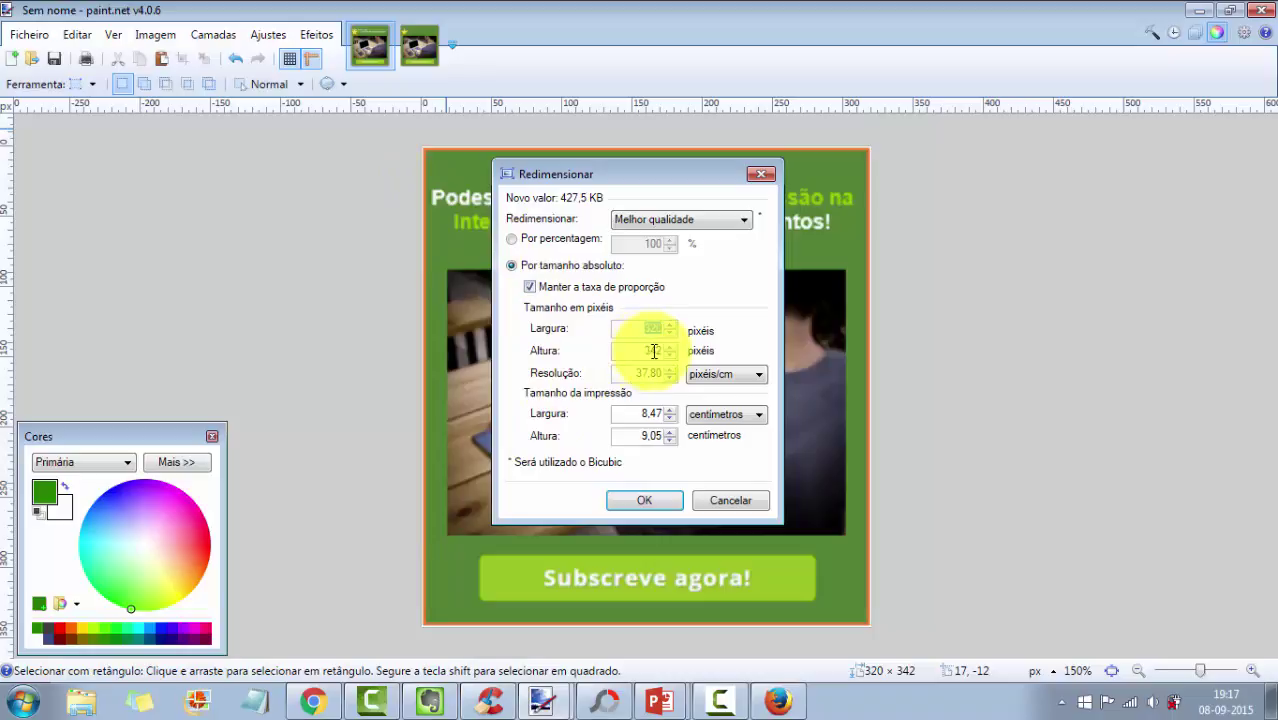
pyautogui.click(761, 177)
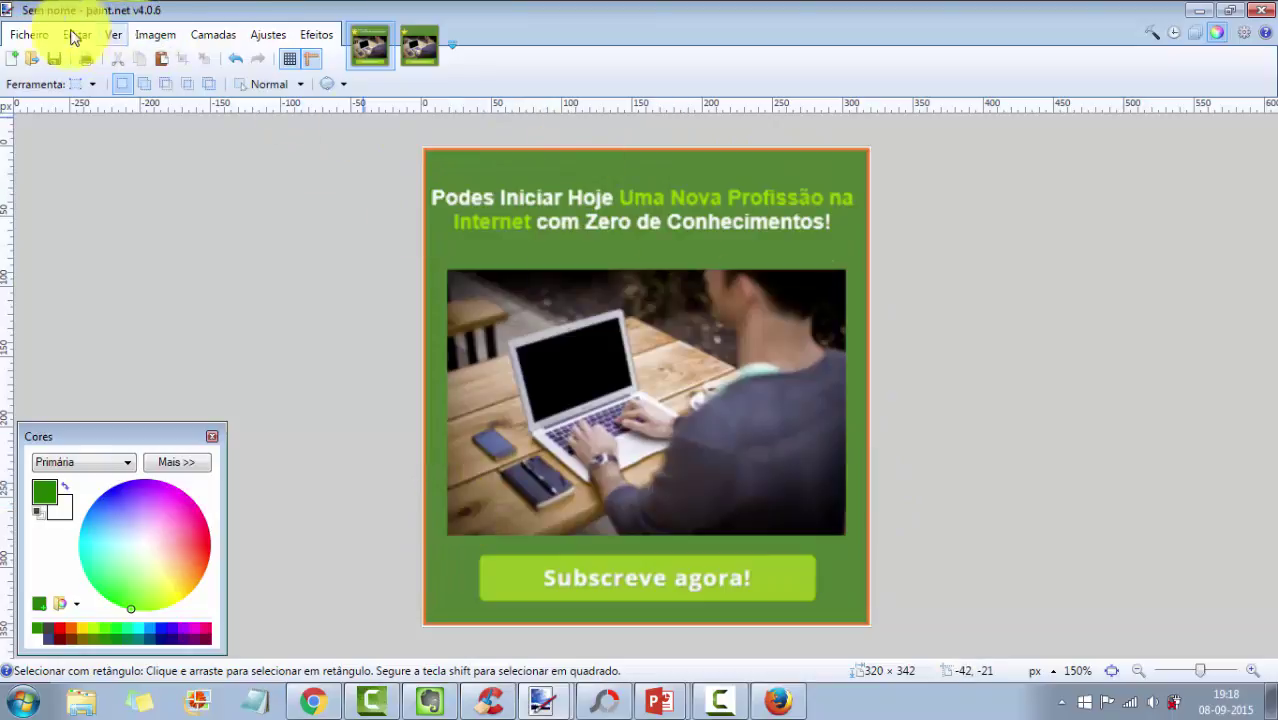
# - Save the resized green banner in the Imagens library as a PNG named "bannner texte1" with automatically detected bit depth
pyautogui.click(29, 34)
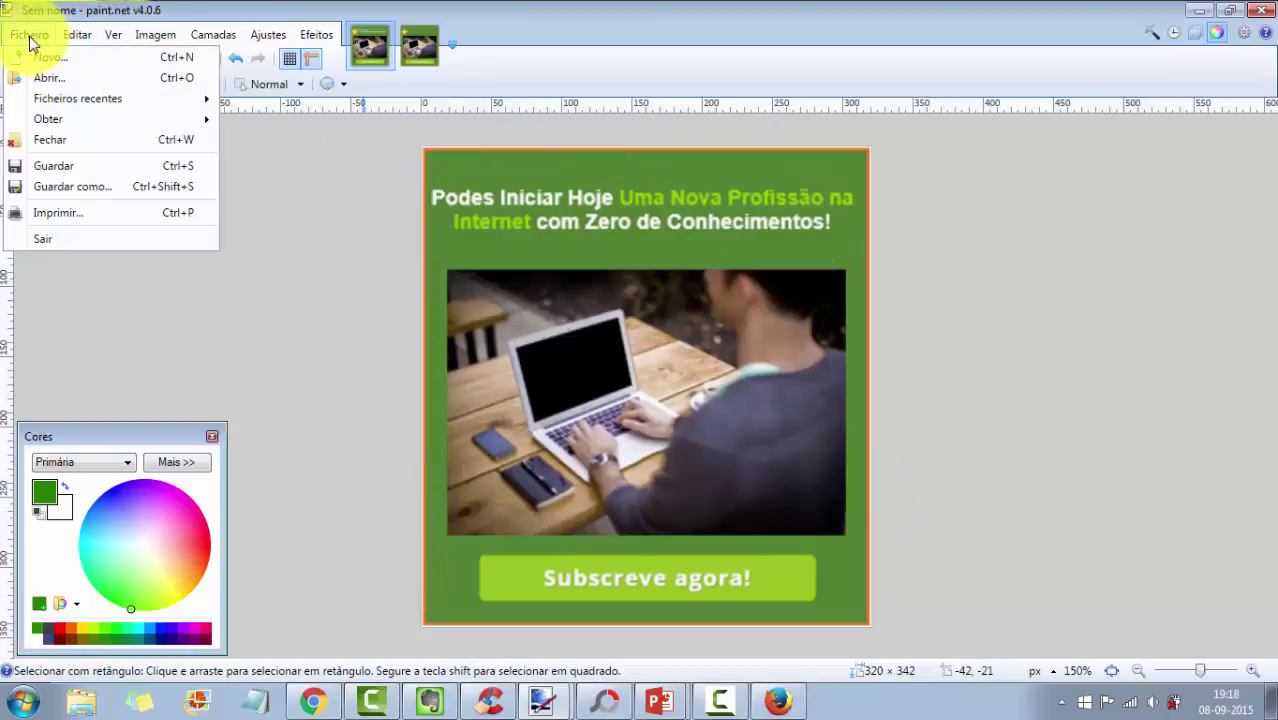
pyautogui.click(85, 188)
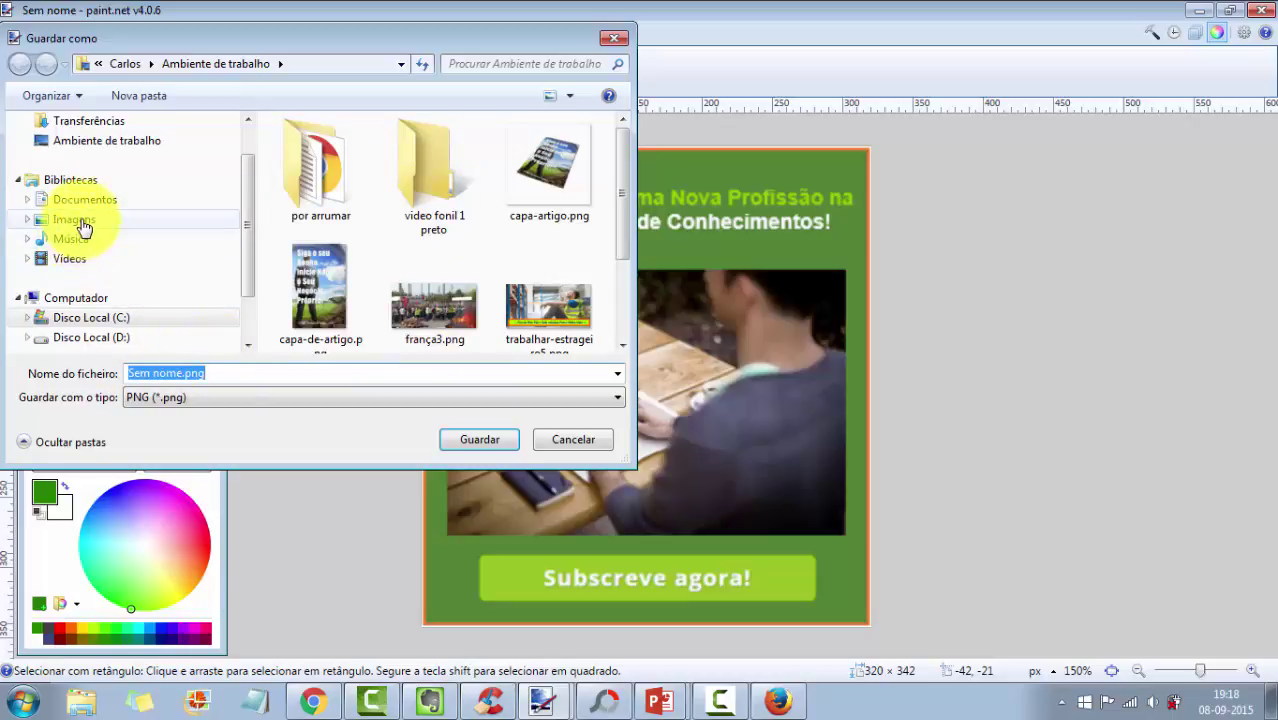
pyautogui.press('Return')
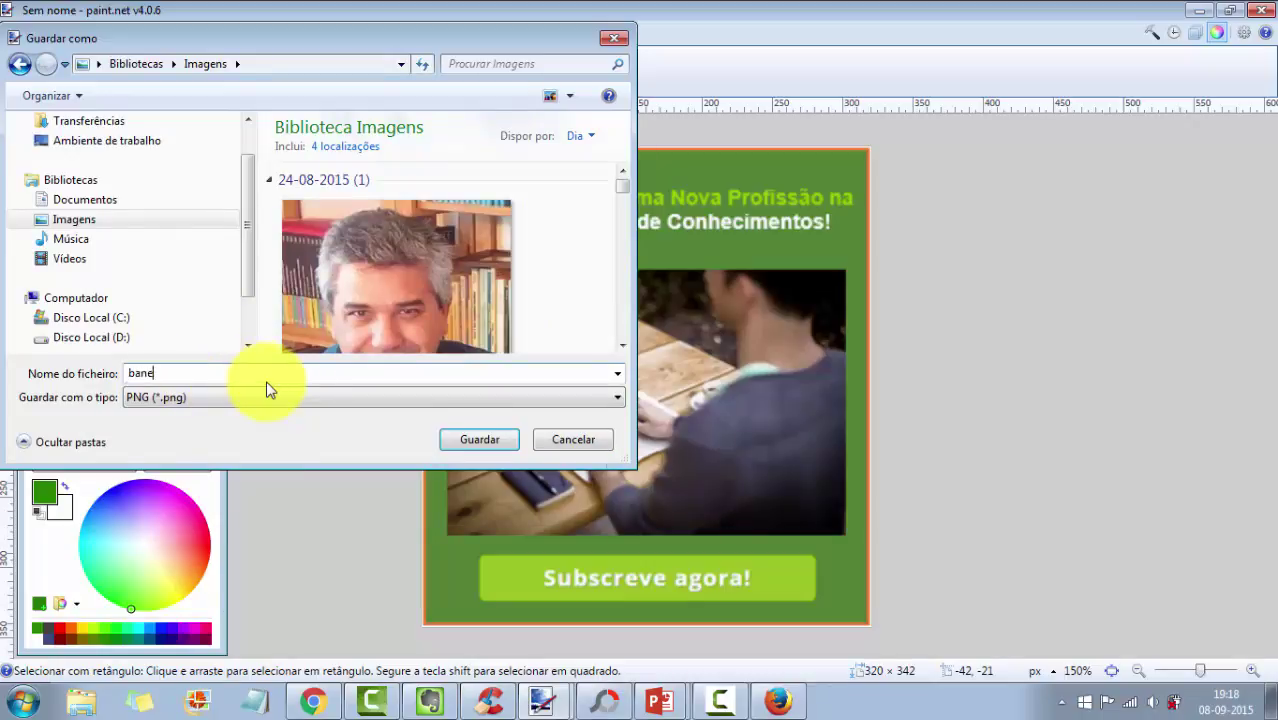
pyautogui.press('BackSpace')
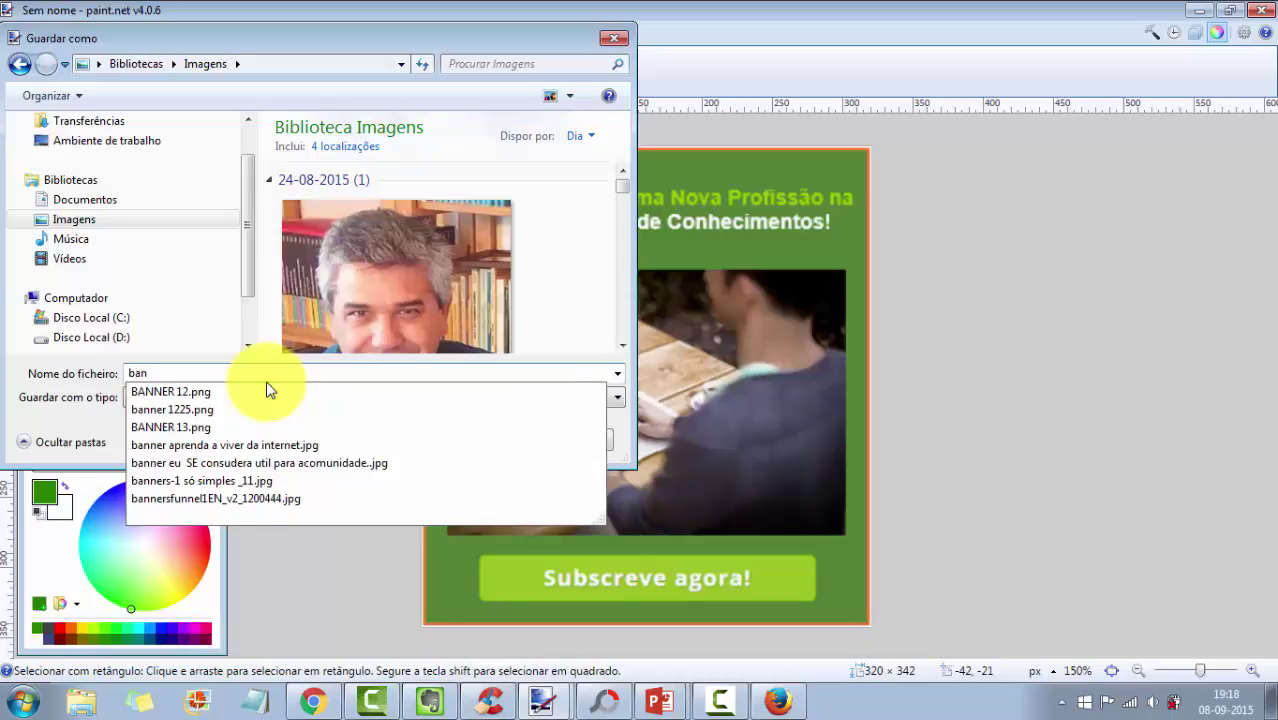
pyautogui.write('nner texte1')
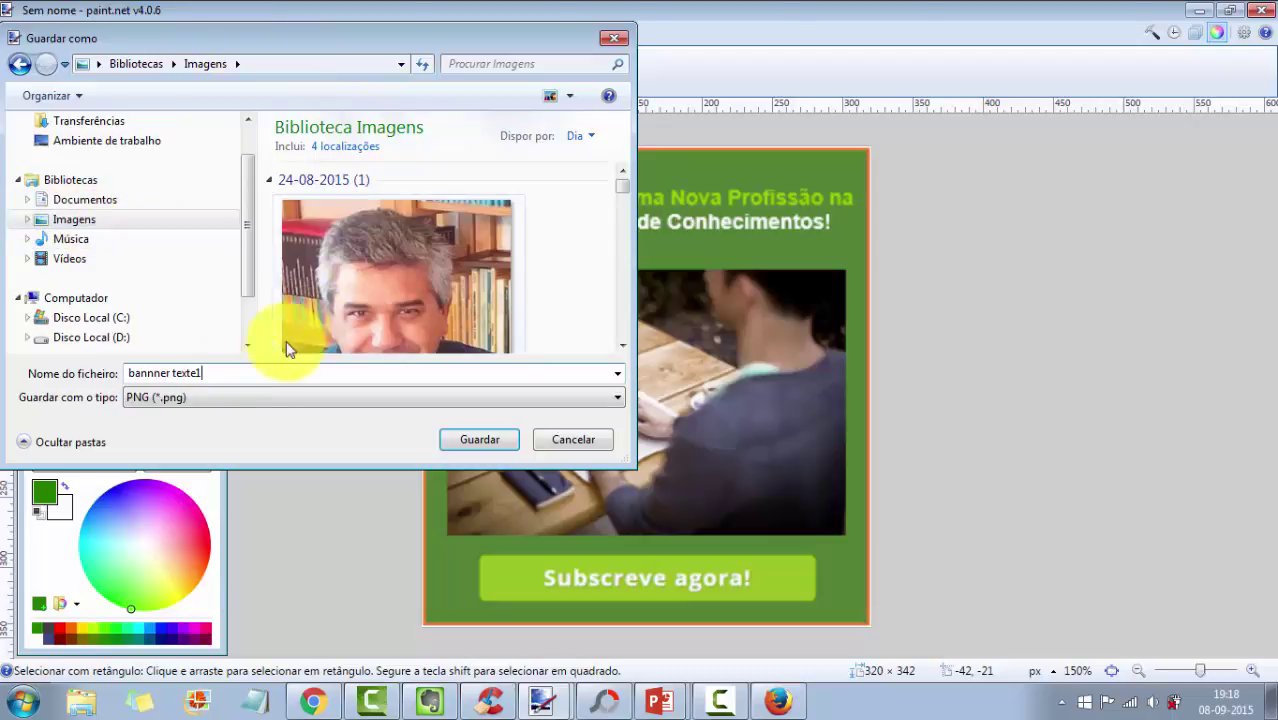
pyautogui.click(477, 436)
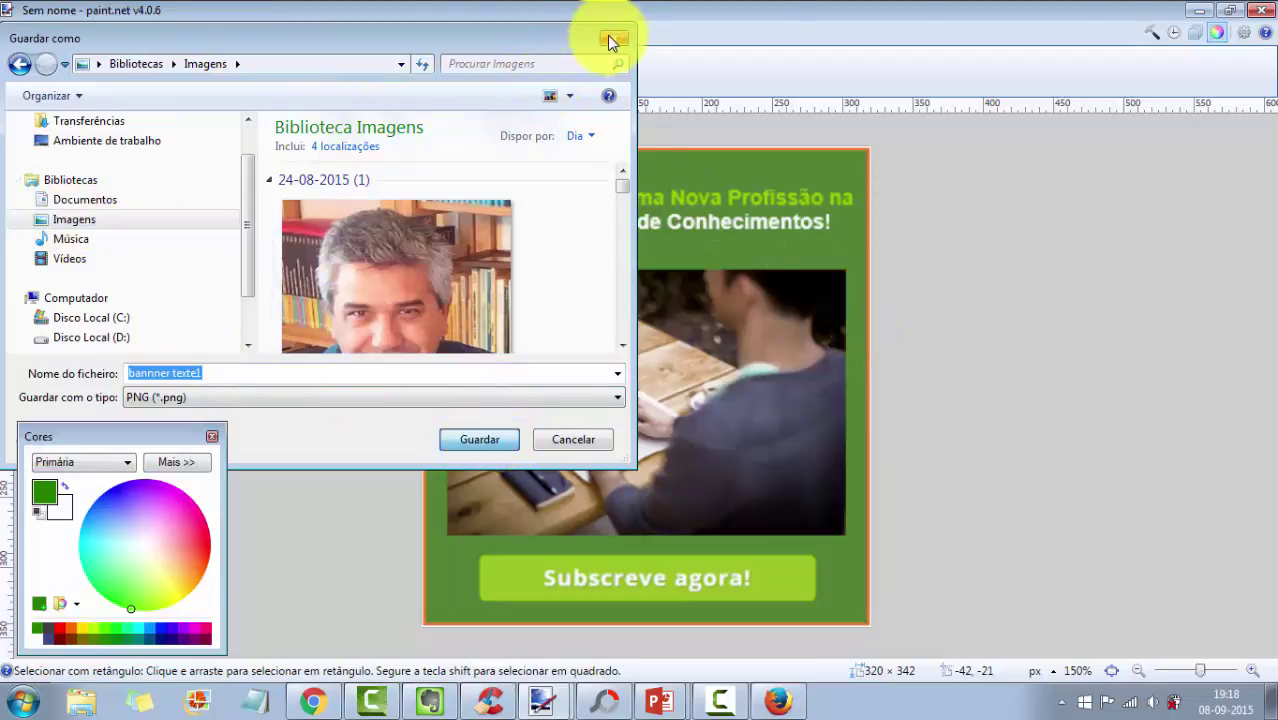
pyautogui.click(477, 438)
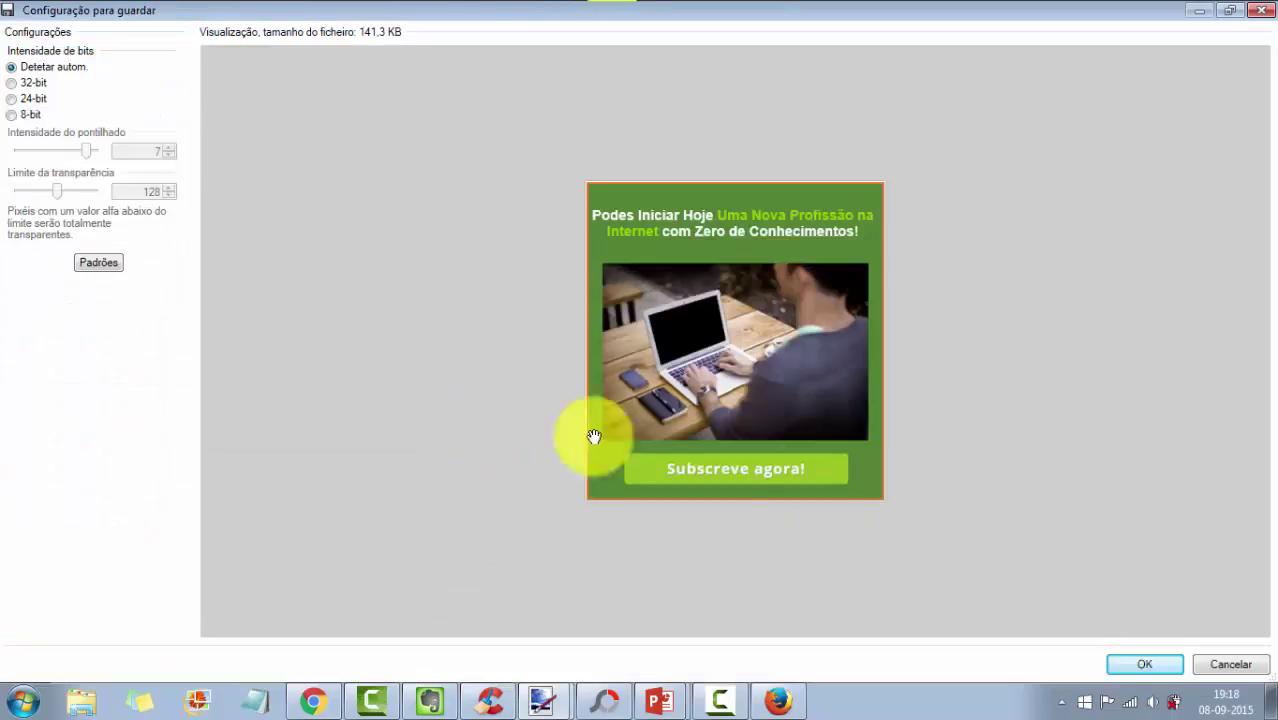
pyautogui.click(1144, 668)
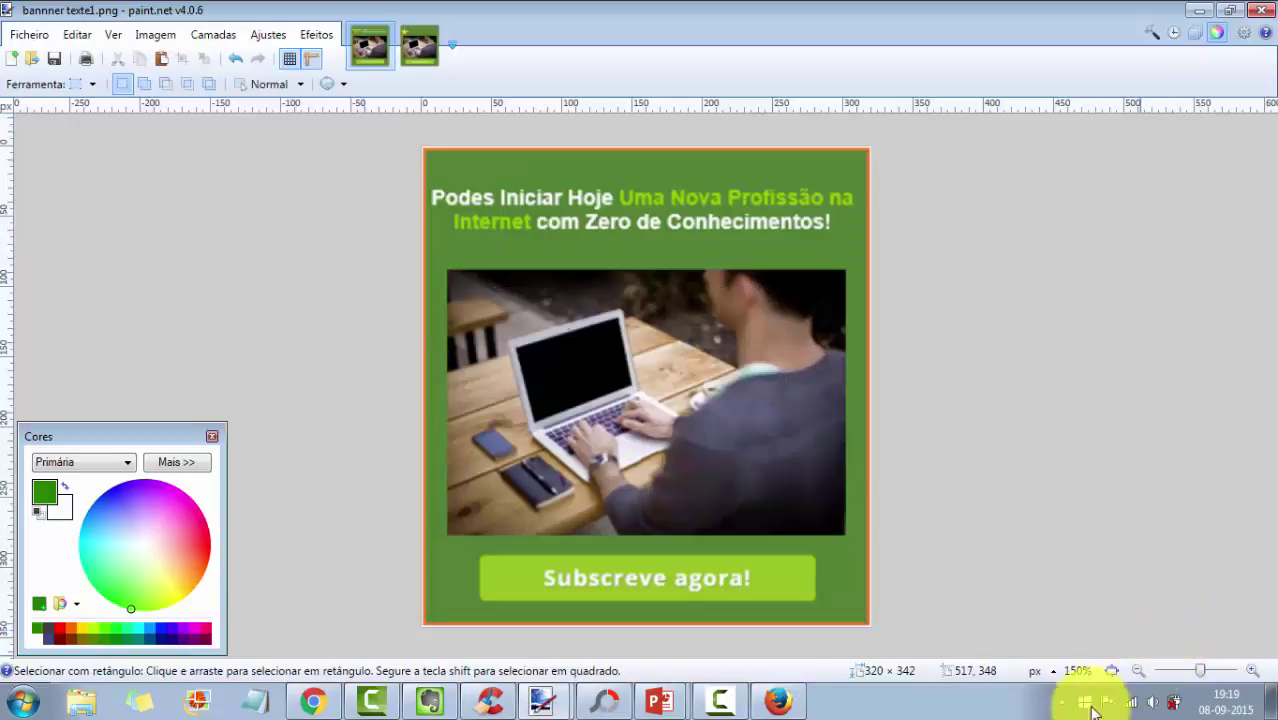
# - Create a new 1366 × 768 px image and paste the captured PowerPoint slide into it
pyautogui.click(657, 704)
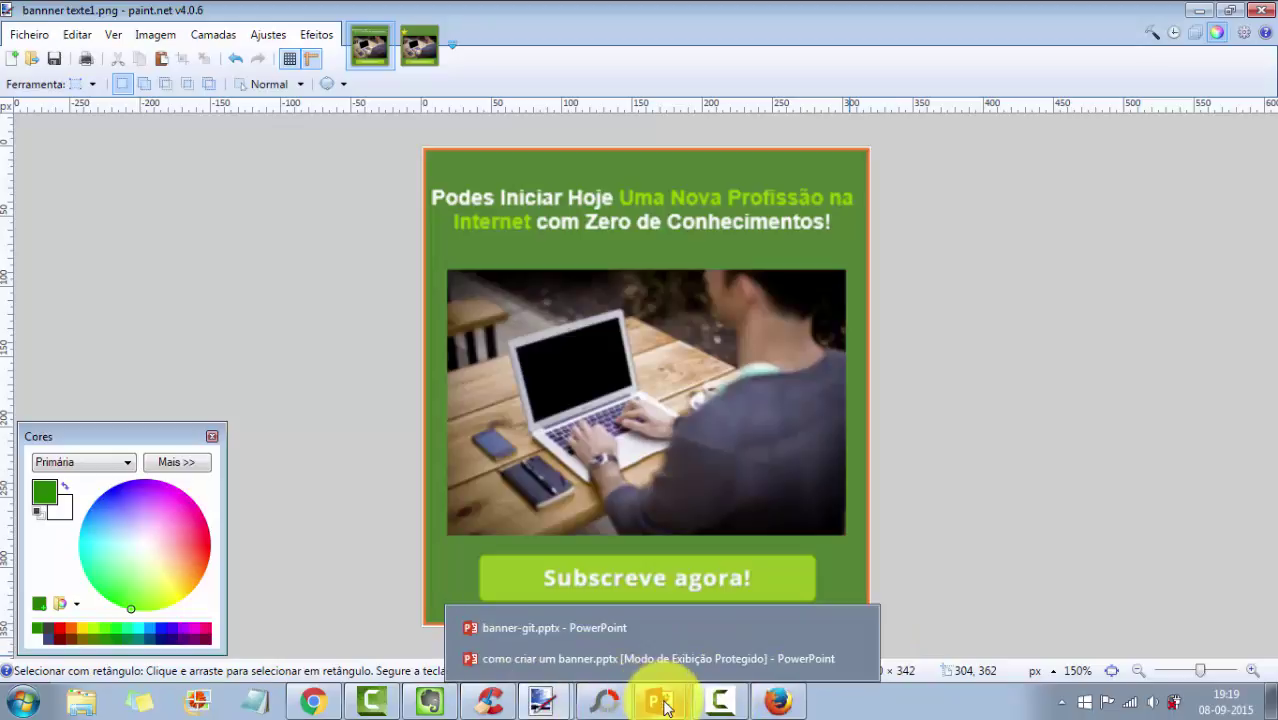
pyautogui.click(14, 62)
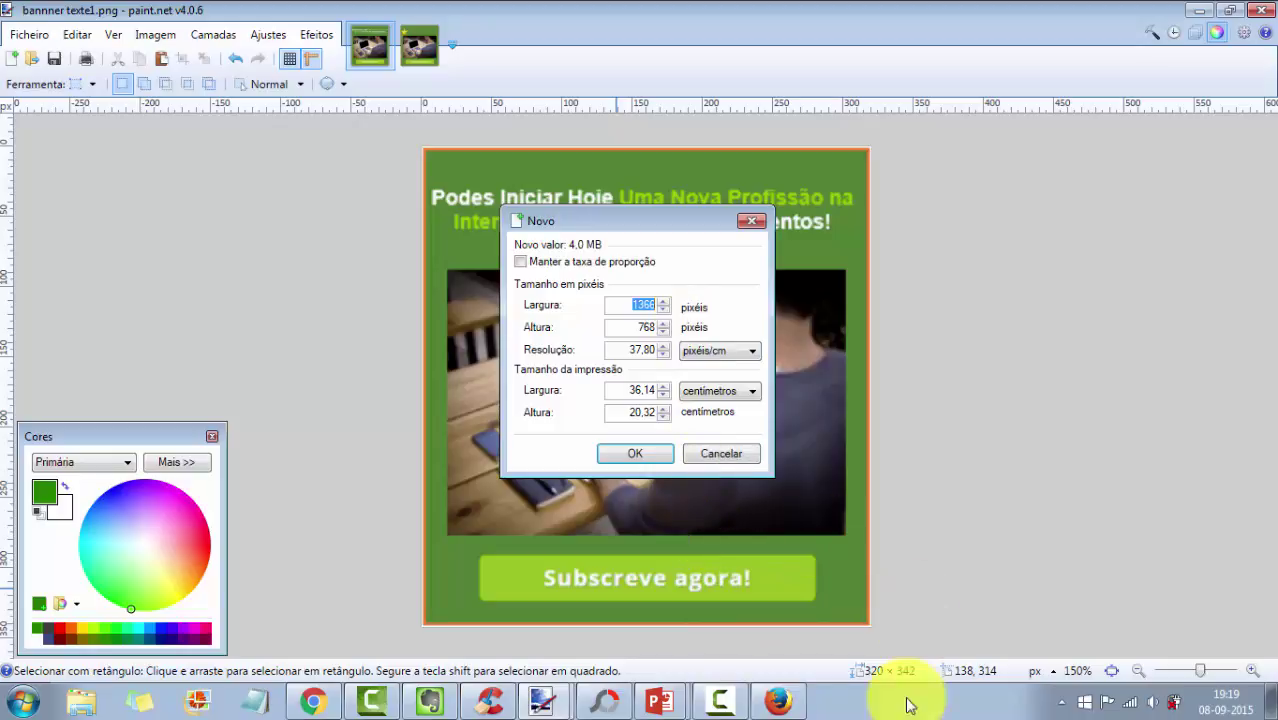
pyautogui.click(640, 454)
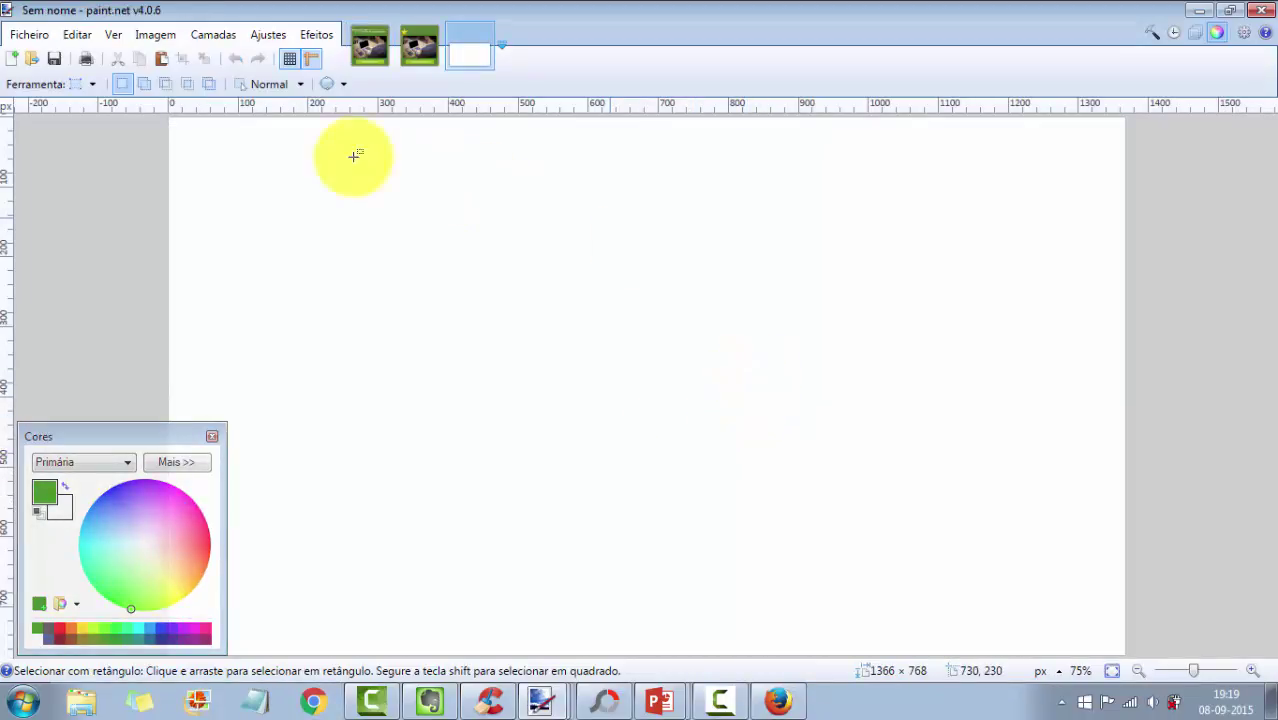
pyautogui.click(160, 61)
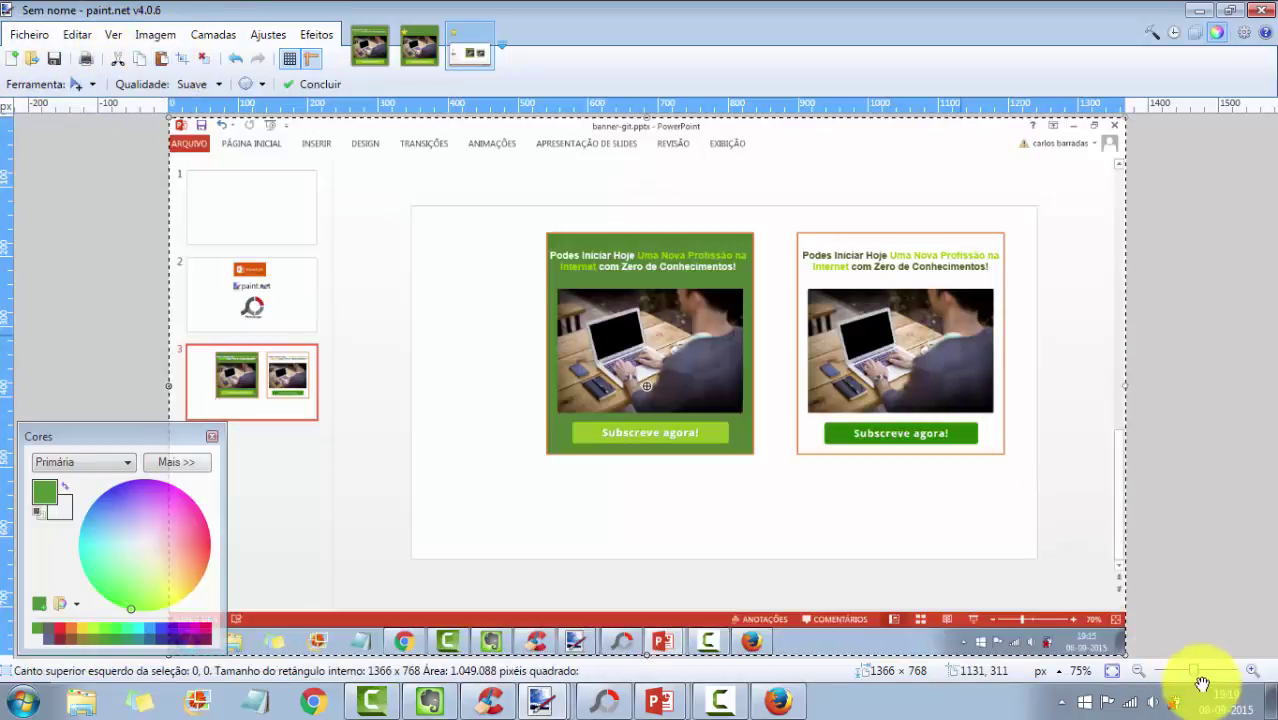
# - Select the white banner along its orange border with a rectangle of about 299 × 320 px and crop the image to it
pyautogui.click(1252, 671)
pyautogui.click(1252, 671)
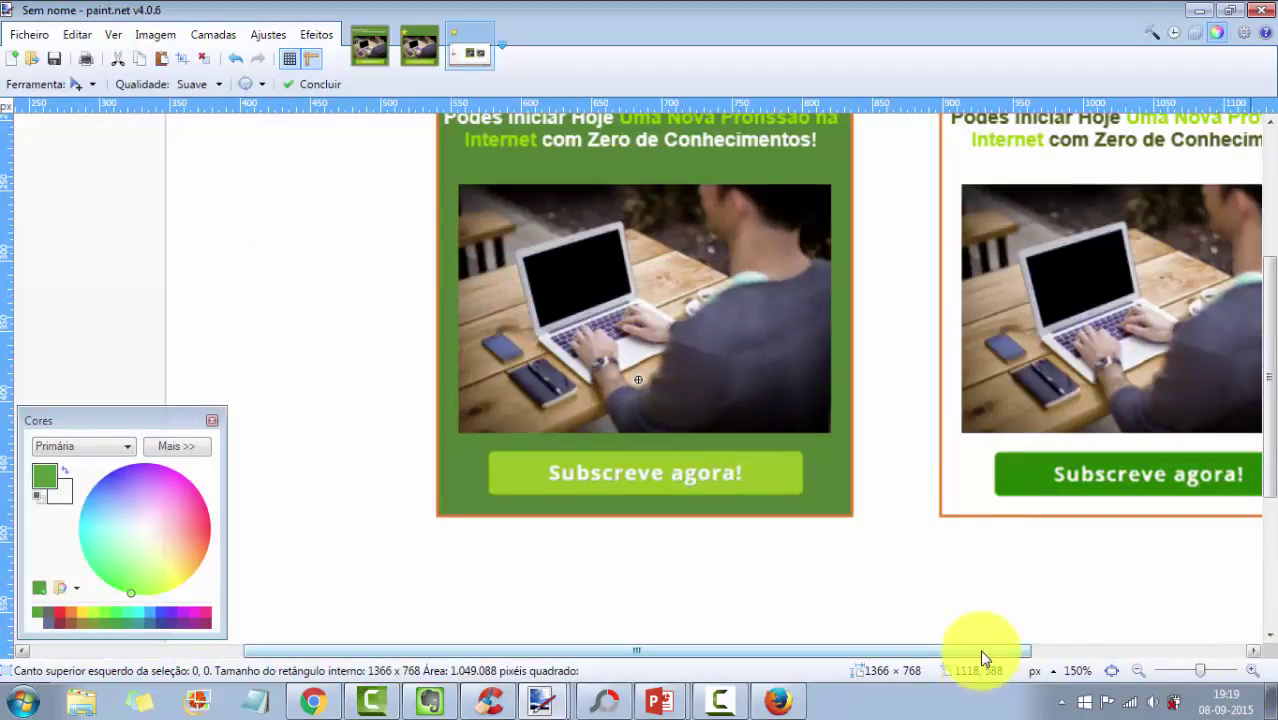
pyautogui.moveTo(983, 650); pyautogui.dragTo(1183, 648)
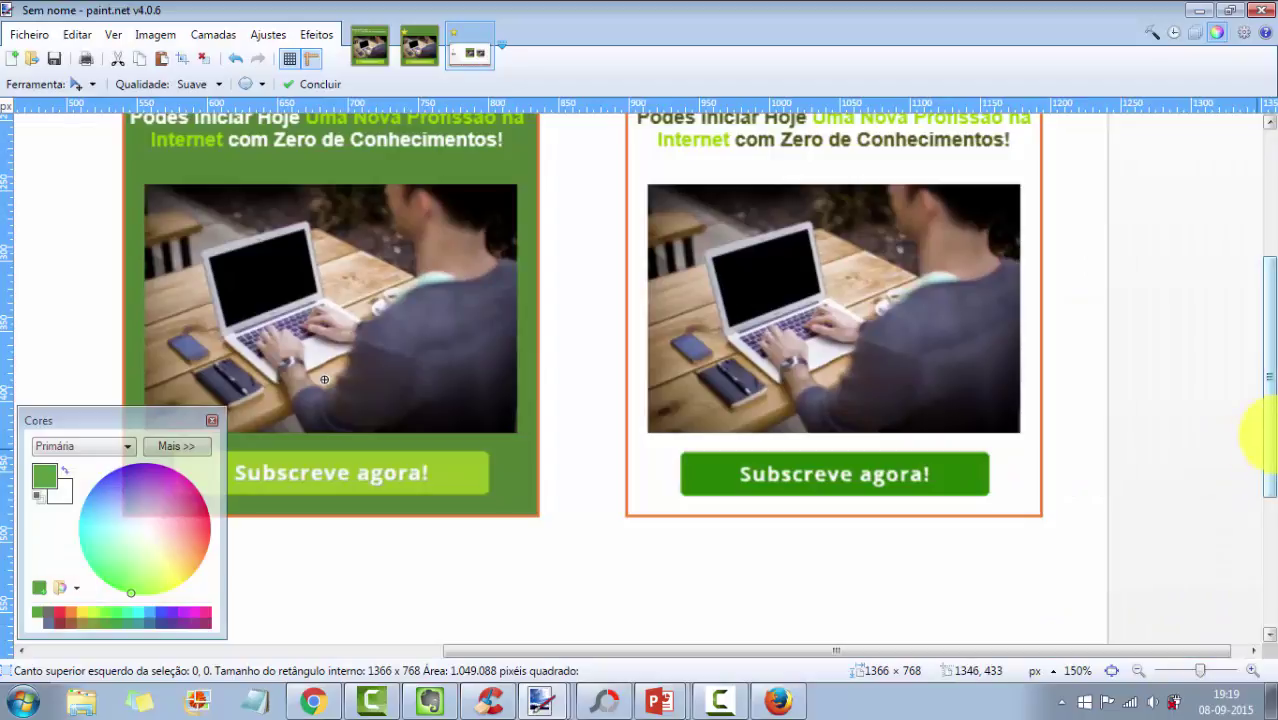
pyautogui.moveTo(1266, 425); pyautogui.dragTo(1270, 384)
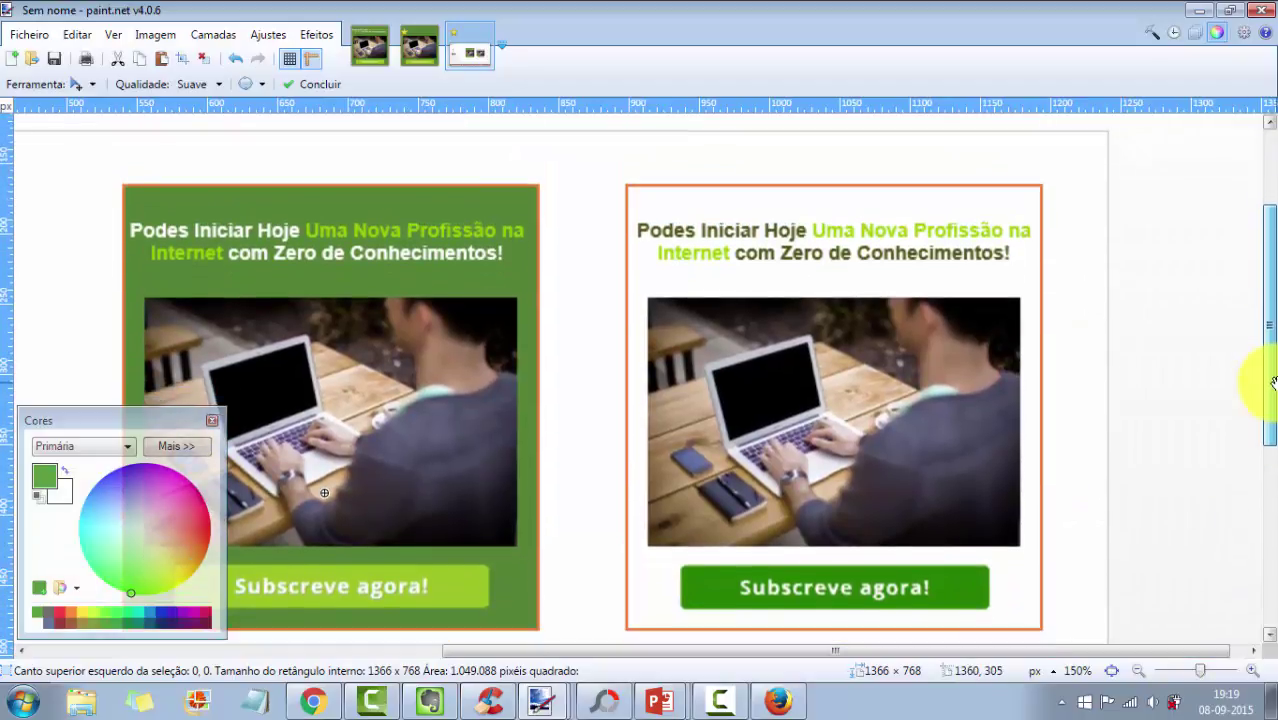
pyautogui.click(91, 84)
pyautogui.click(108, 106)
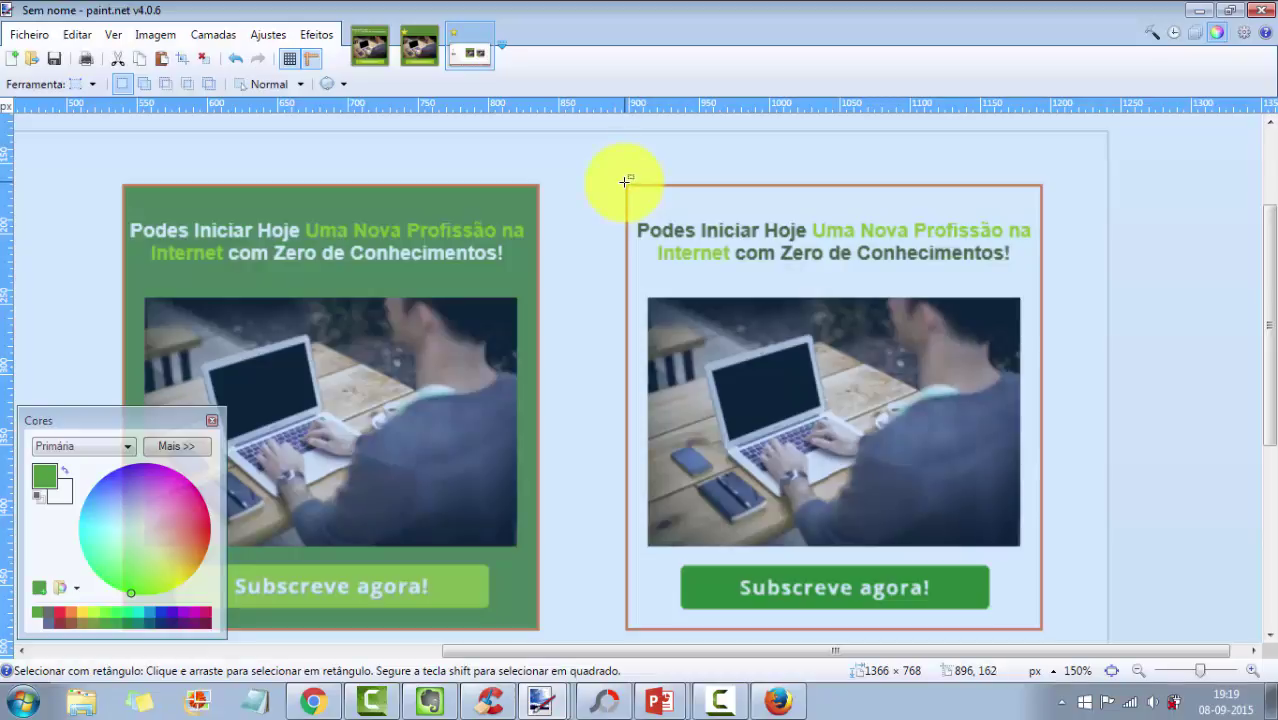
pyautogui.moveTo(625, 181); pyautogui.dragTo(1045, 633)
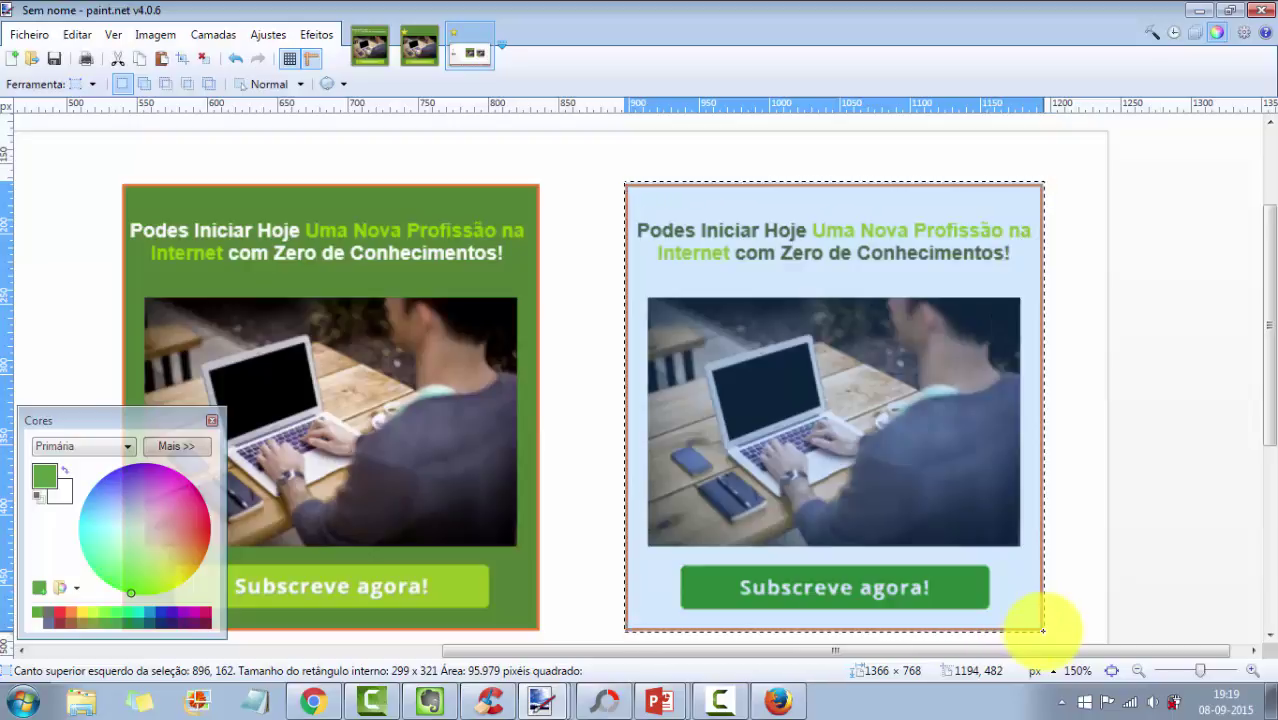
pyautogui.click(188, 66)
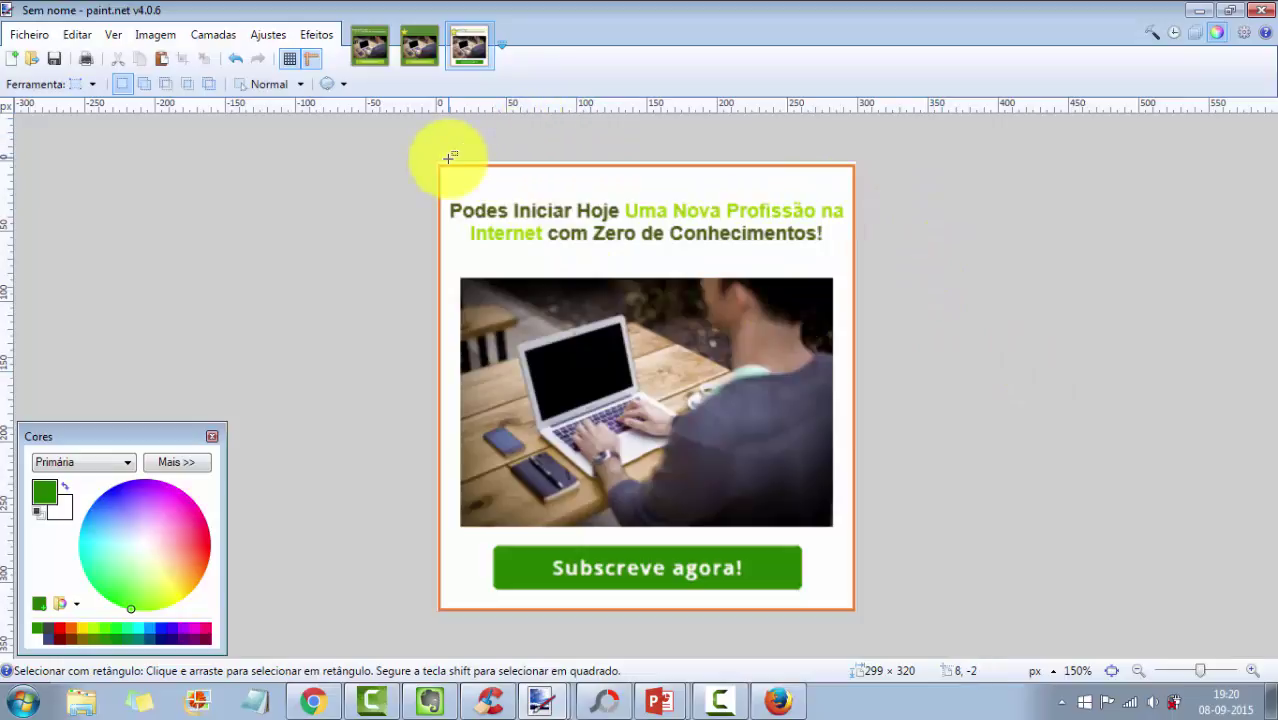
# - Trim the thin strip above the white banner's orange border by cropping the image to a 299 × 319 px selection
pyautogui.click(1254, 672)
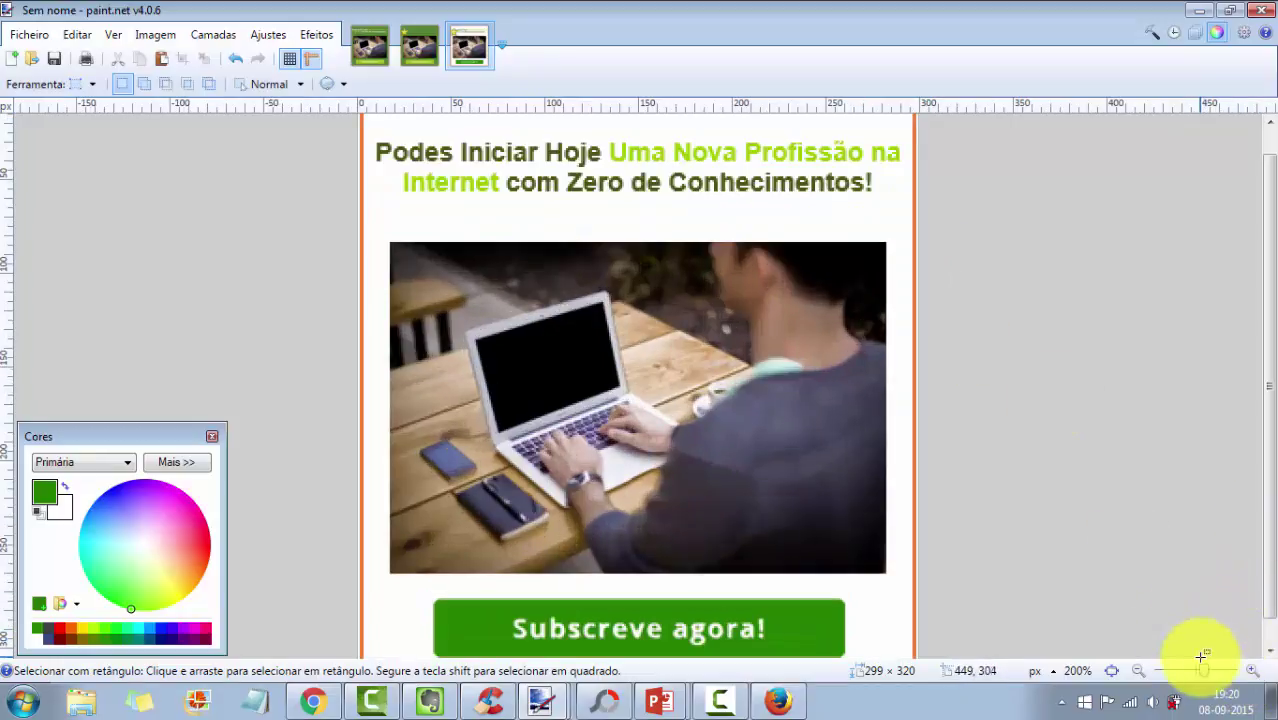
pyautogui.click(1136, 673)
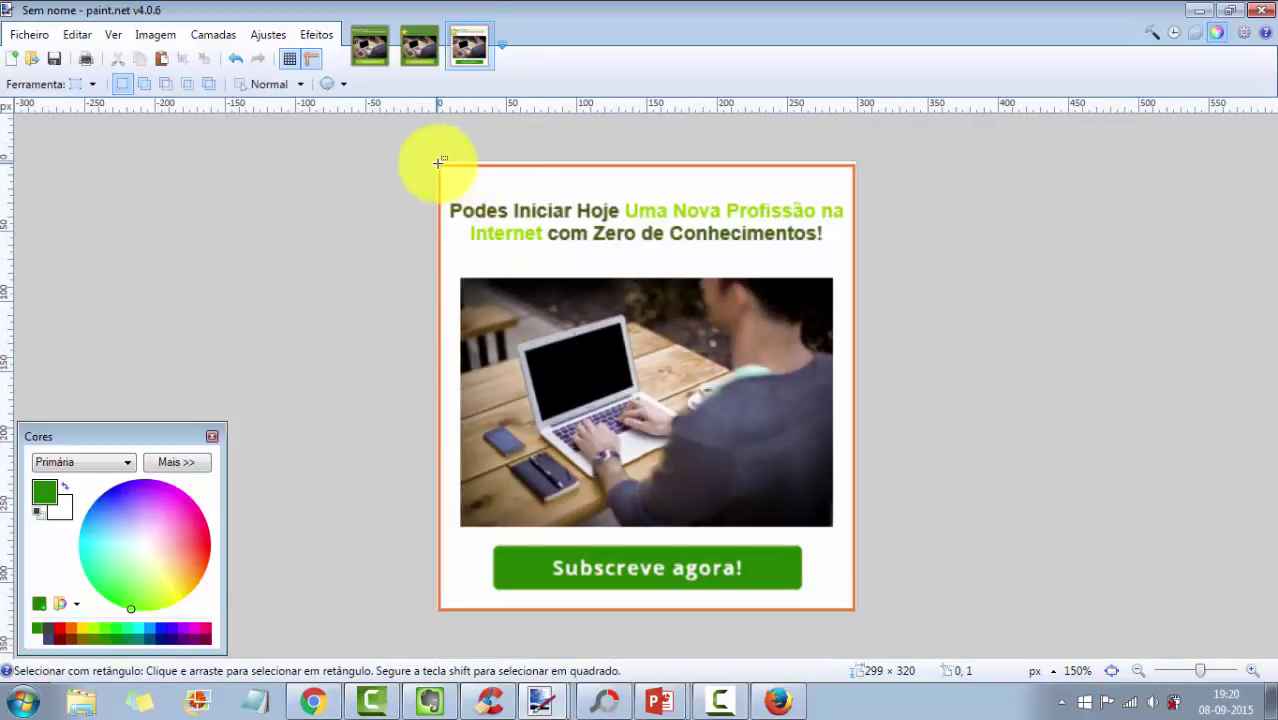
pyautogui.moveTo(437, 163); pyautogui.dragTo(856, 617)
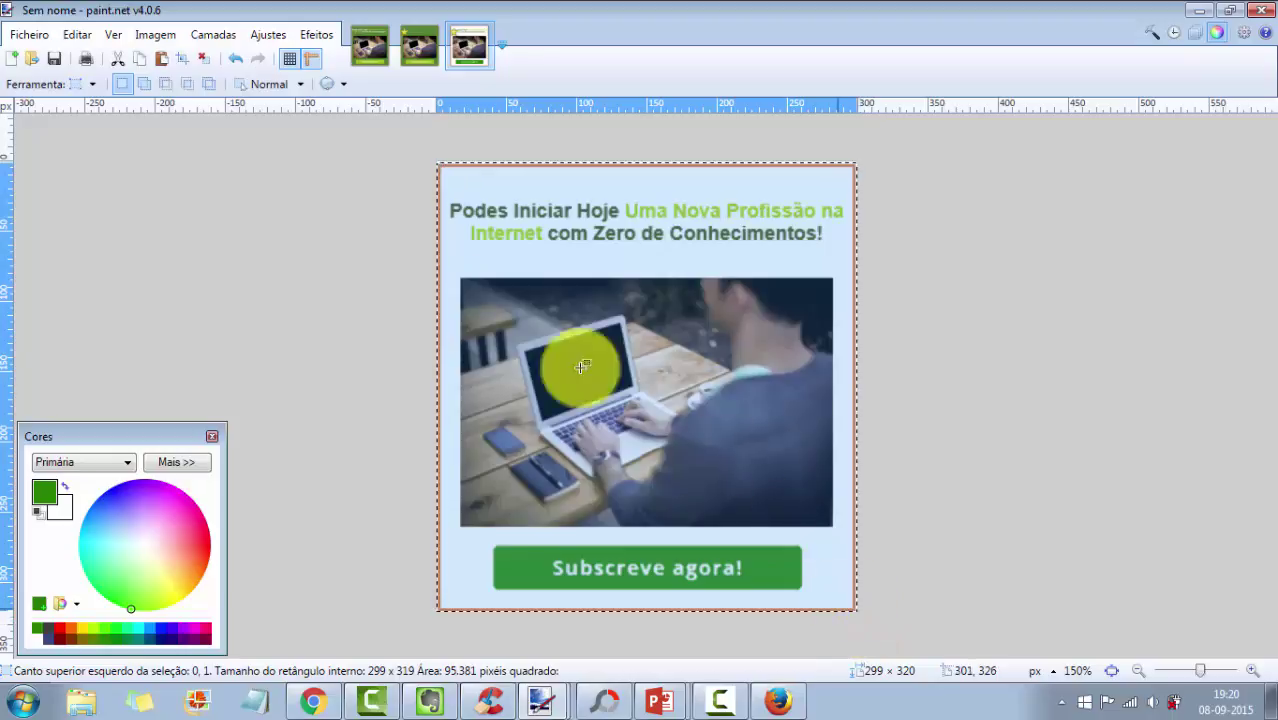
pyautogui.click(180, 58)
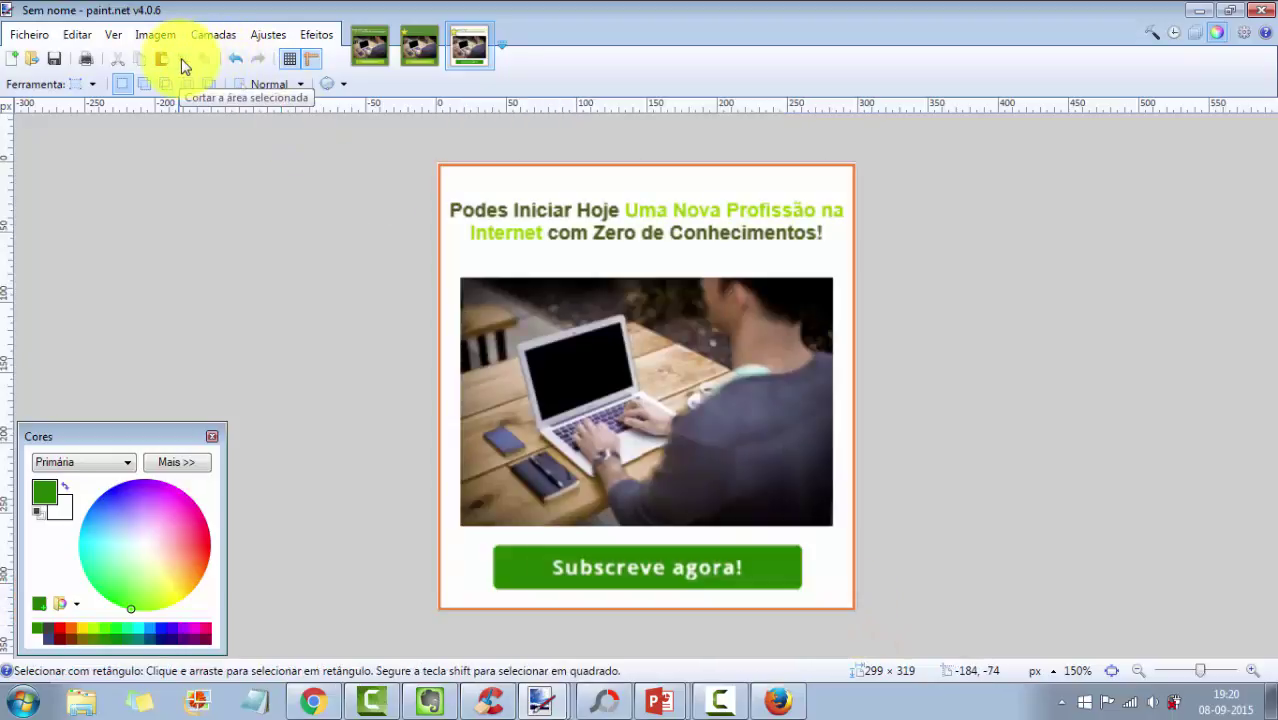
# - Resize the white banner to 320 px wide by absolute size, keeping the aspect ratio
pyautogui.click(29, 35)
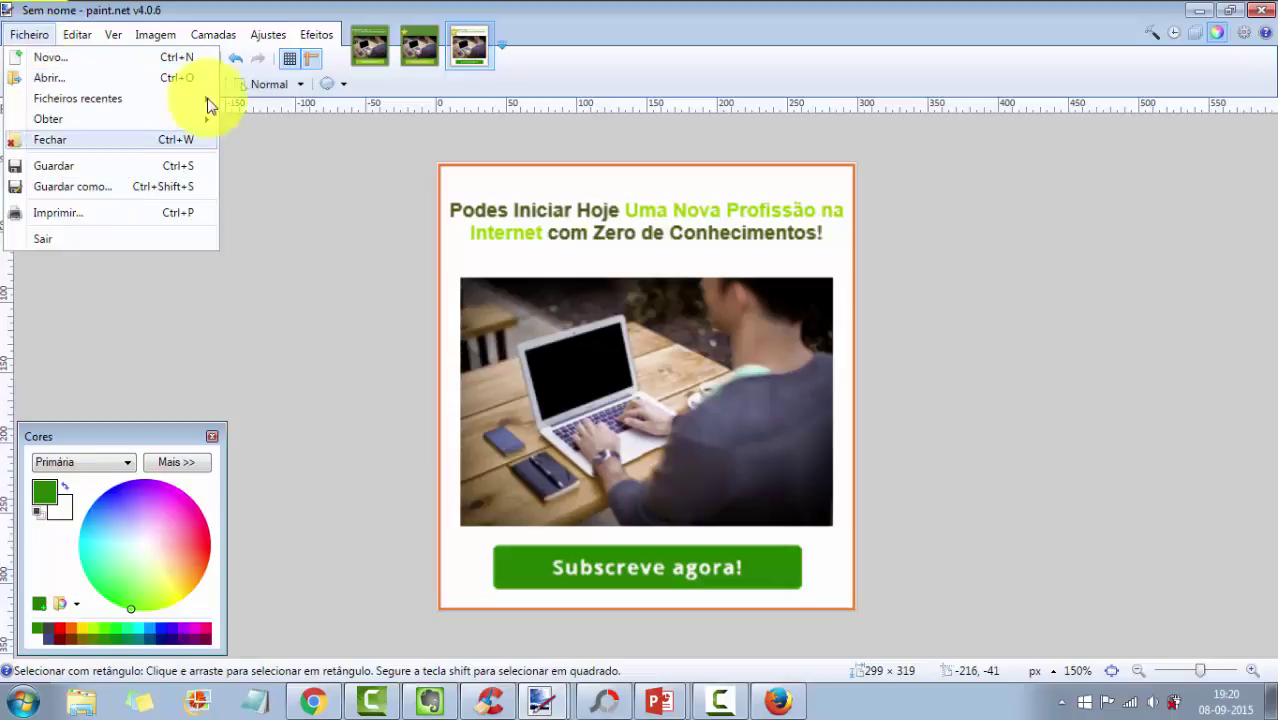
pyautogui.click(365, 256)
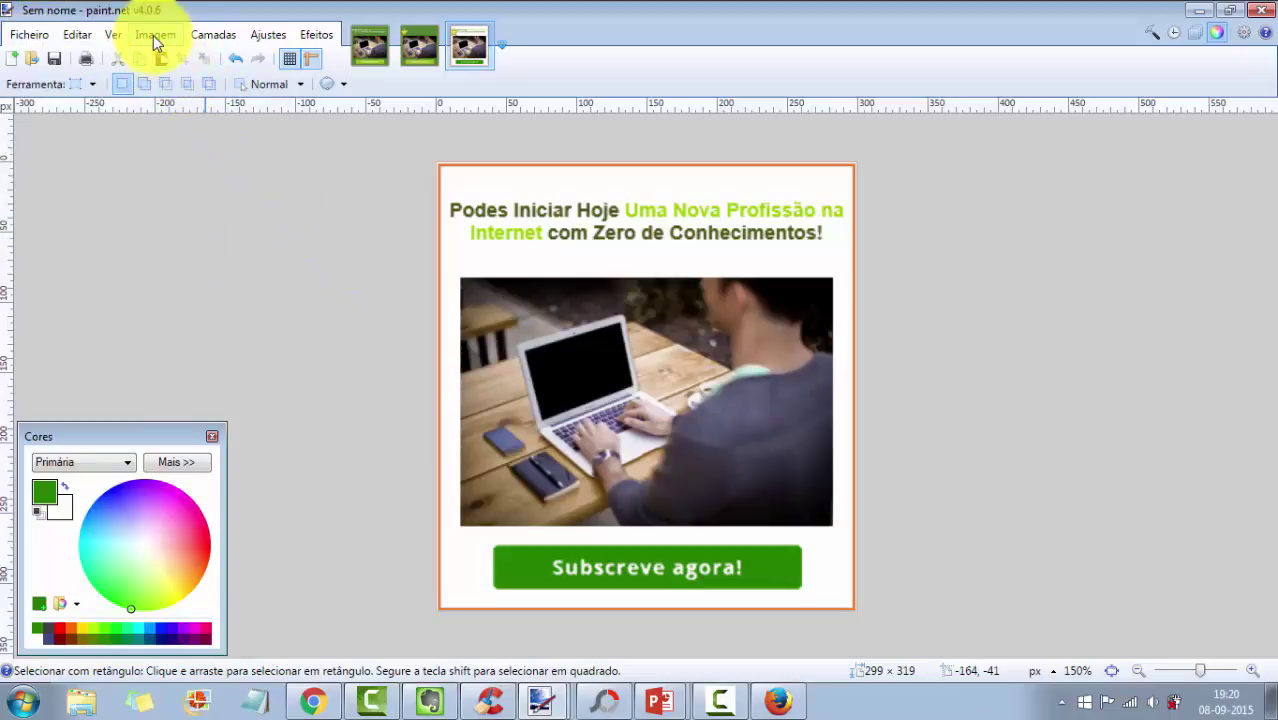
pyautogui.click(154, 35)
pyautogui.click(180, 78)
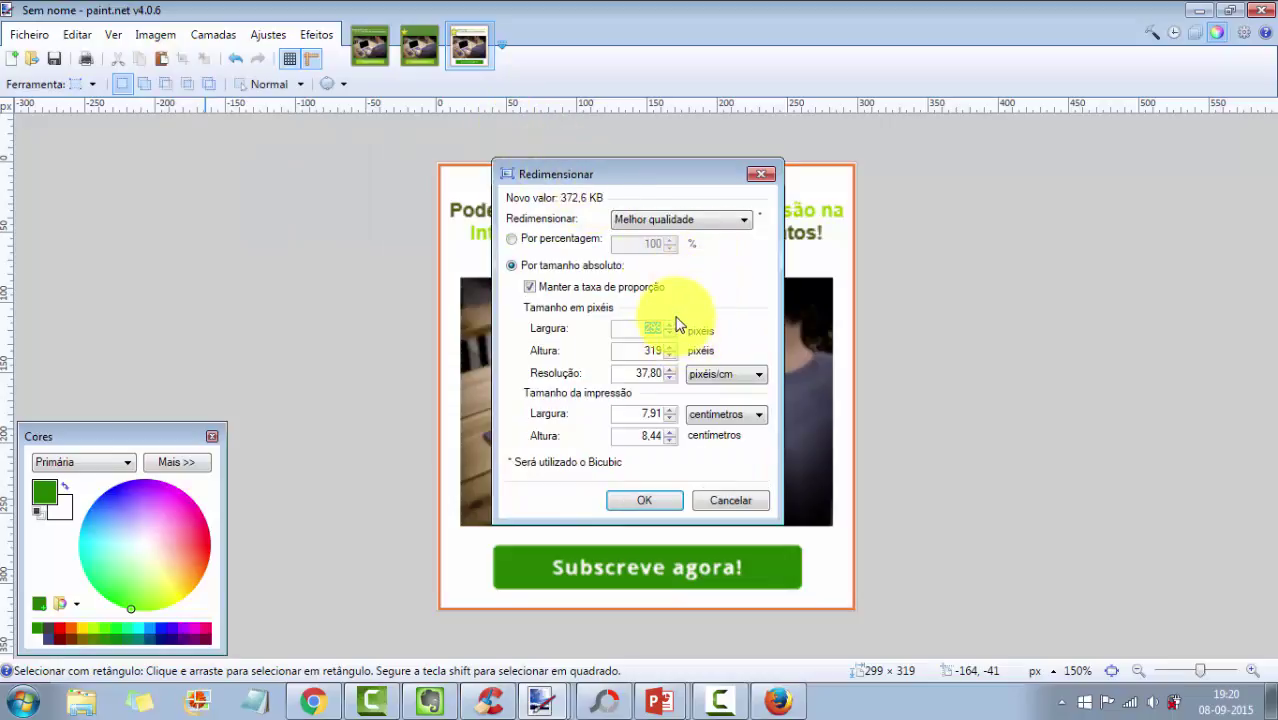
pyautogui.write('320')
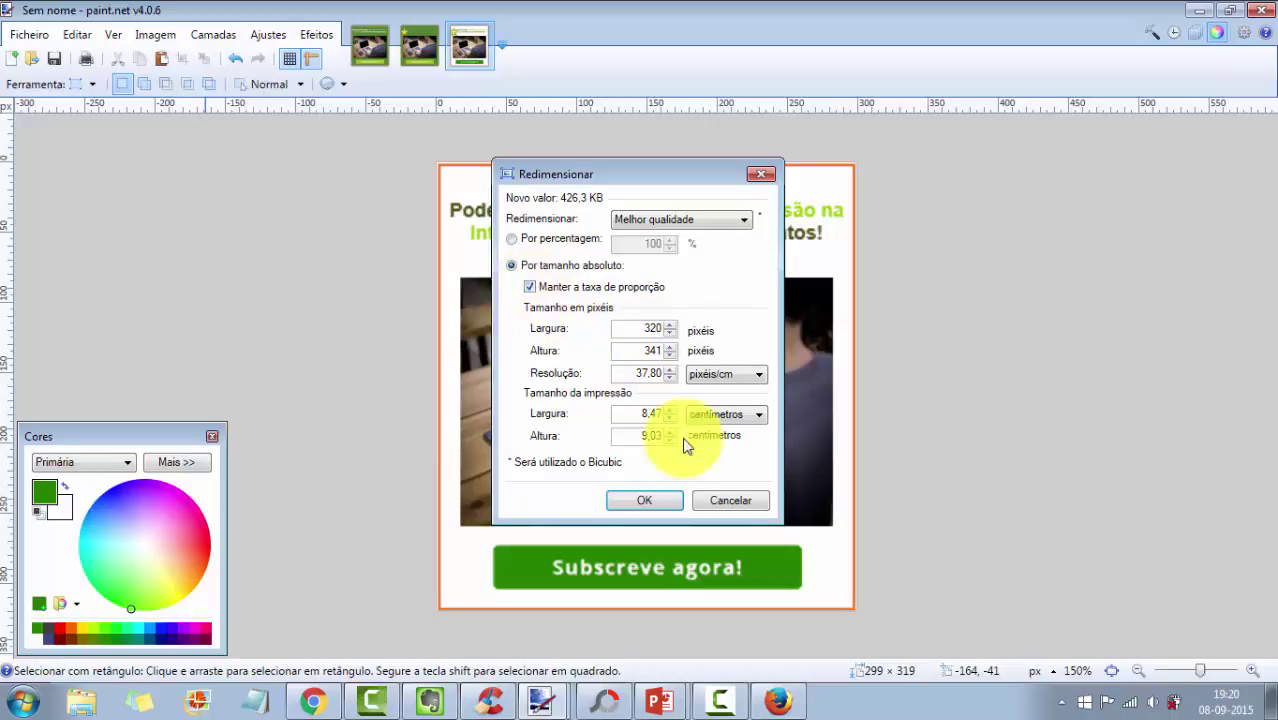
pyautogui.click(645, 508)
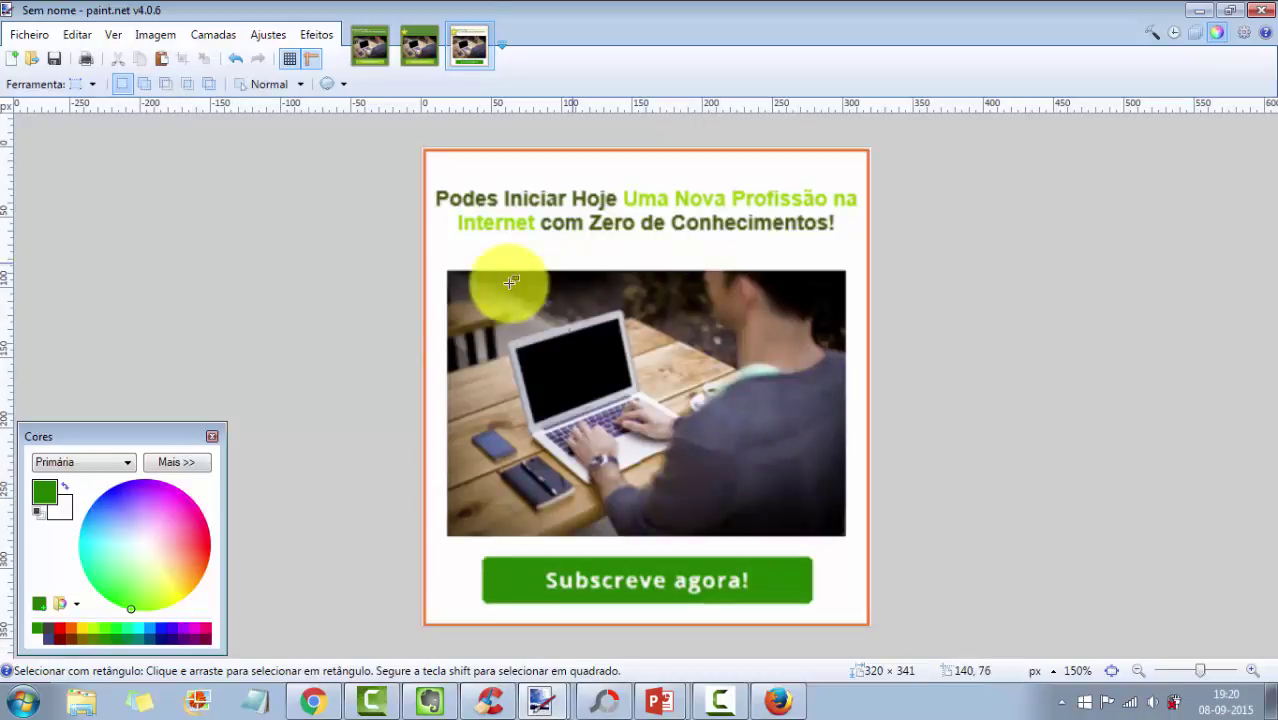
# - Save the white banner to the Imagens library as the PNG file "banner texte 2", with the bit depth detected automatically
pyautogui.click(37, 36)
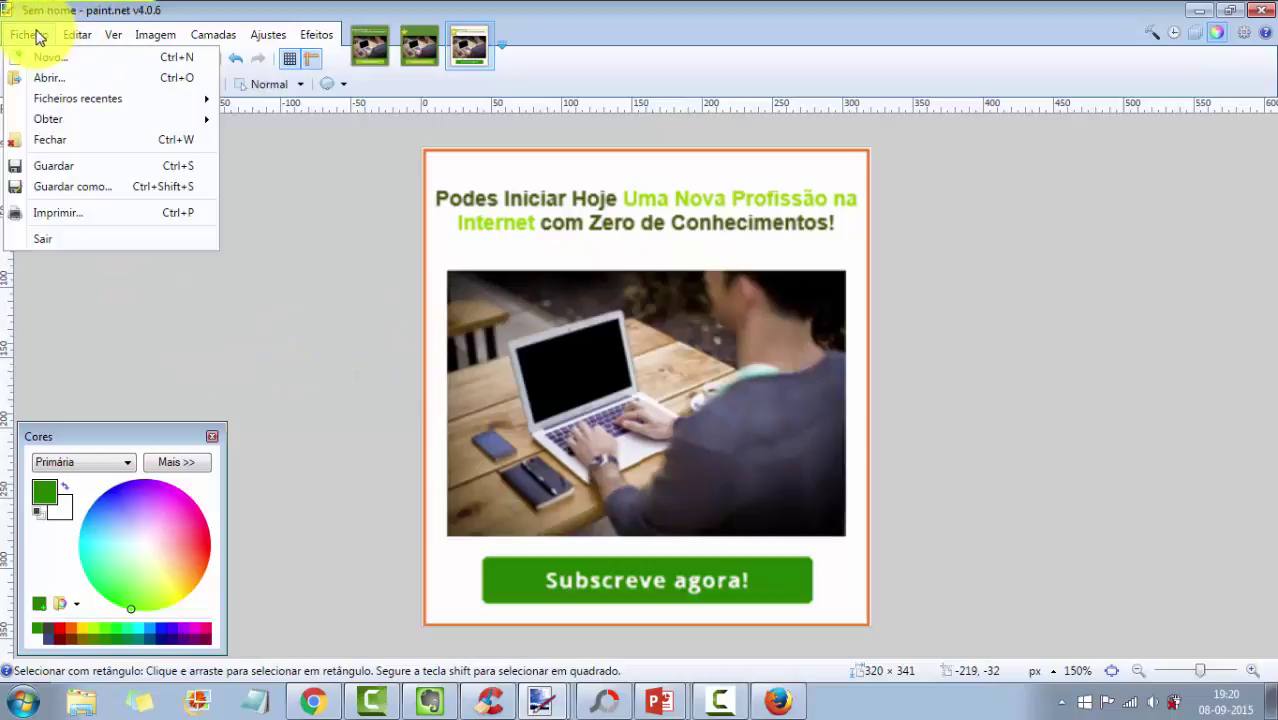
pyautogui.click(63, 186)
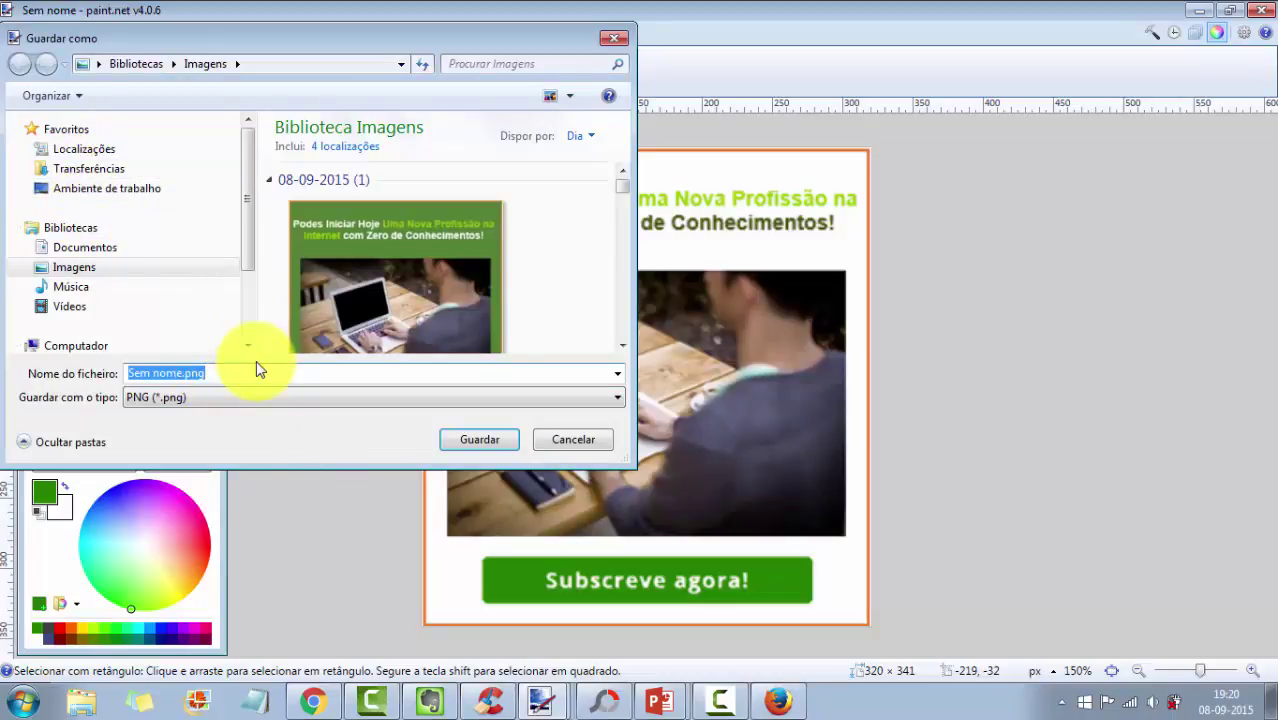
pyautogui.write('banner')
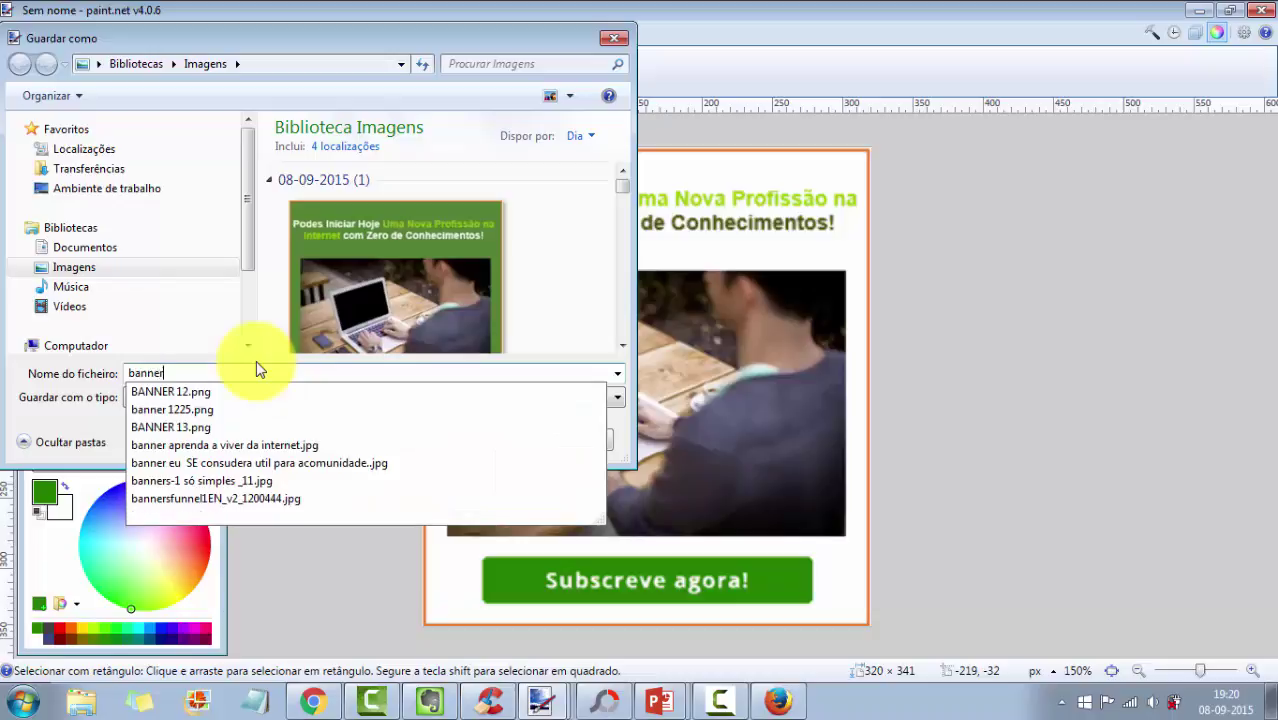
pyautogui.write(' tex')
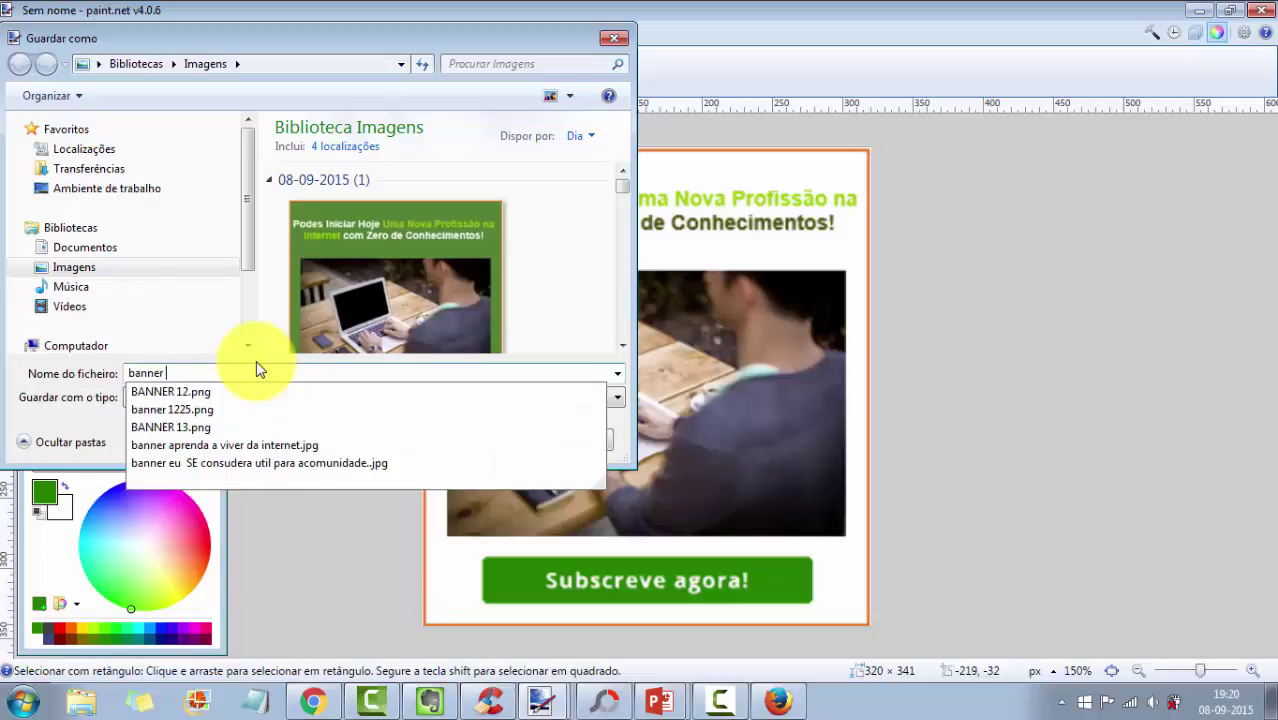
pyautogui.write('te ')
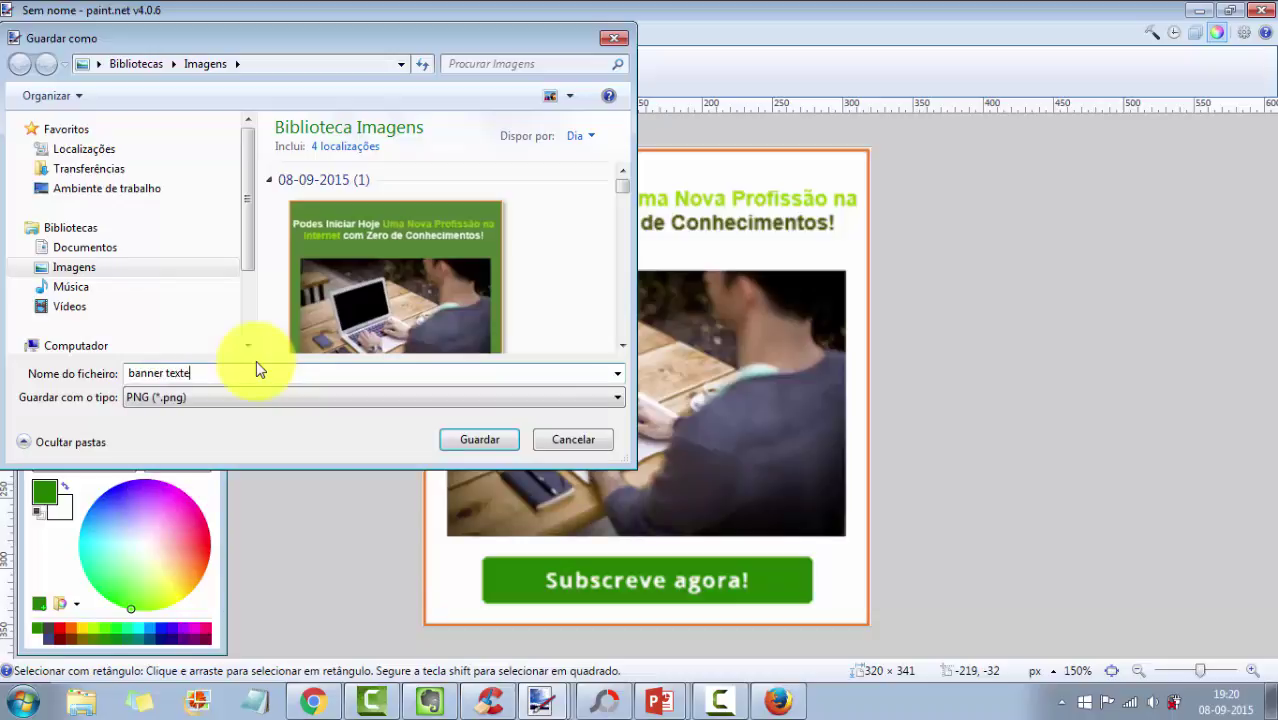
pyautogui.write('2')
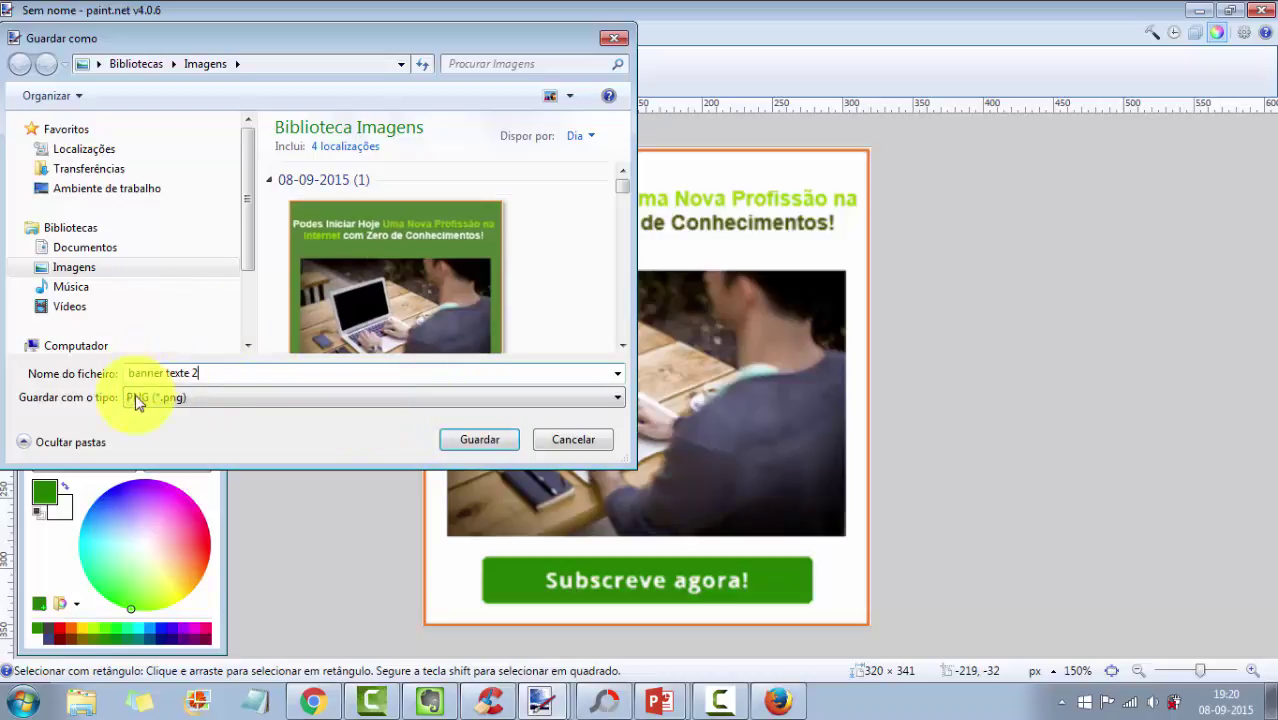
pyautogui.click(619, 399)
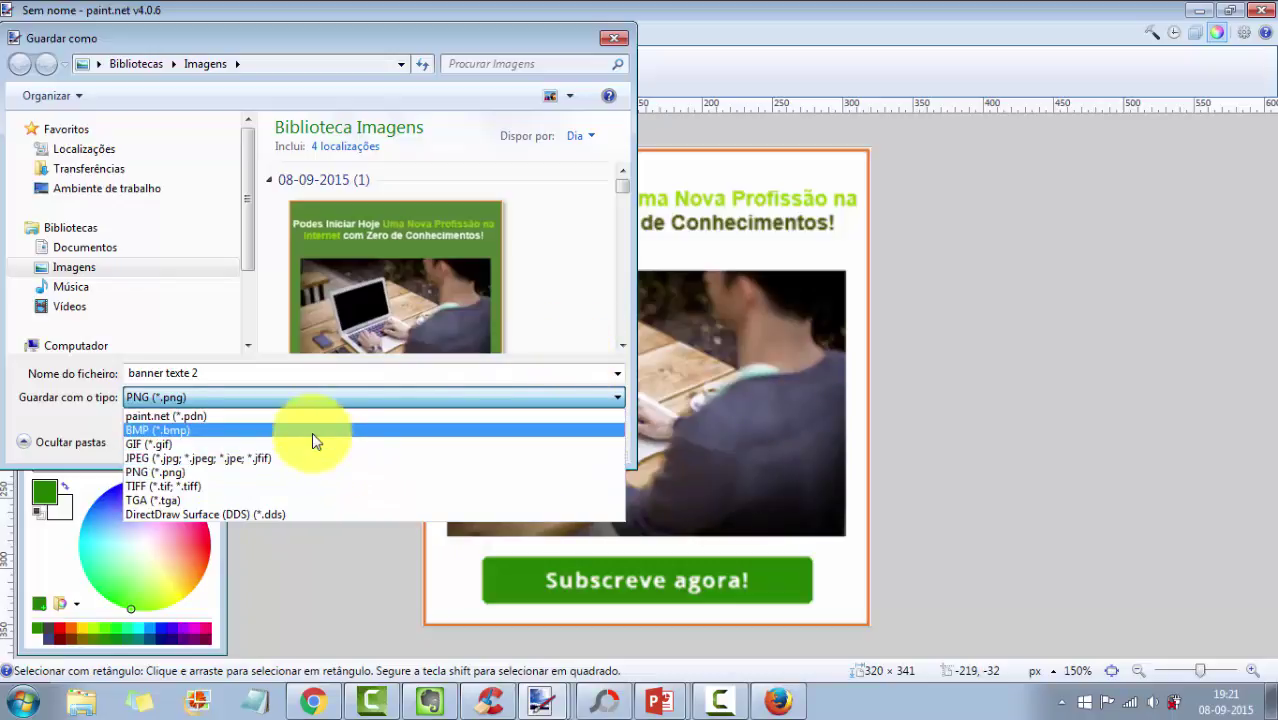
pyautogui.click(563, 323)
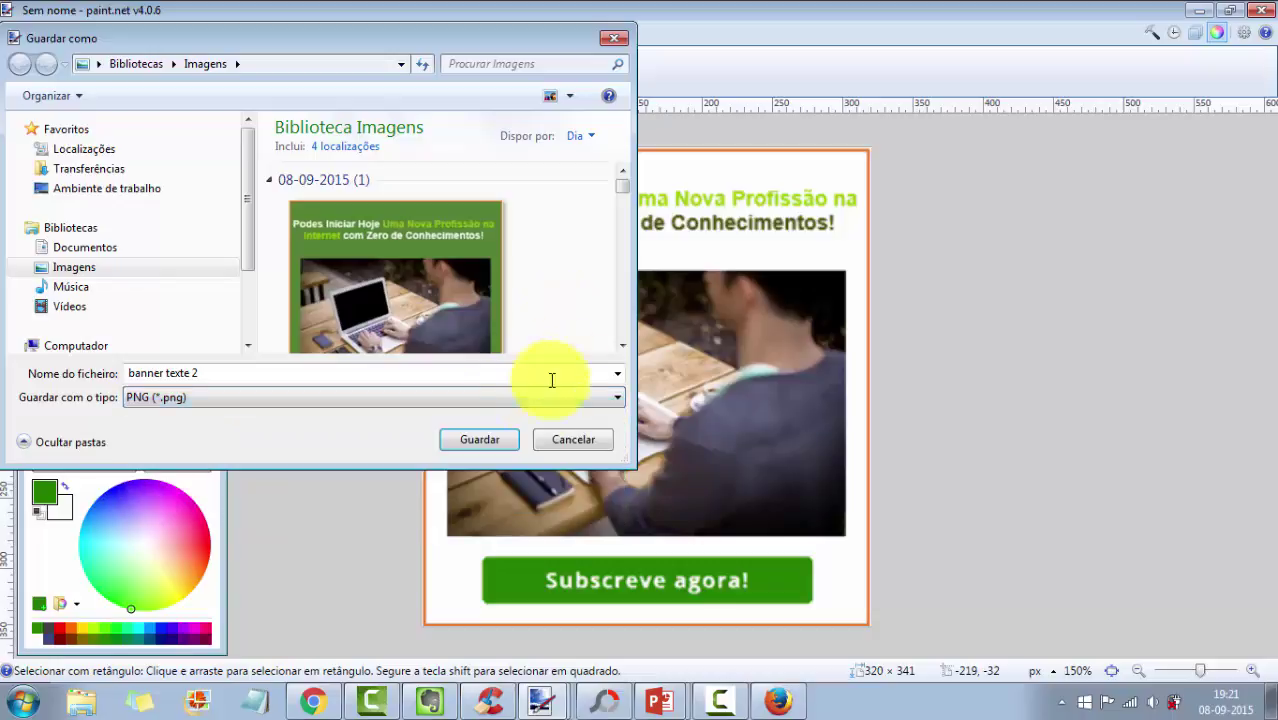
pyautogui.click(489, 448)
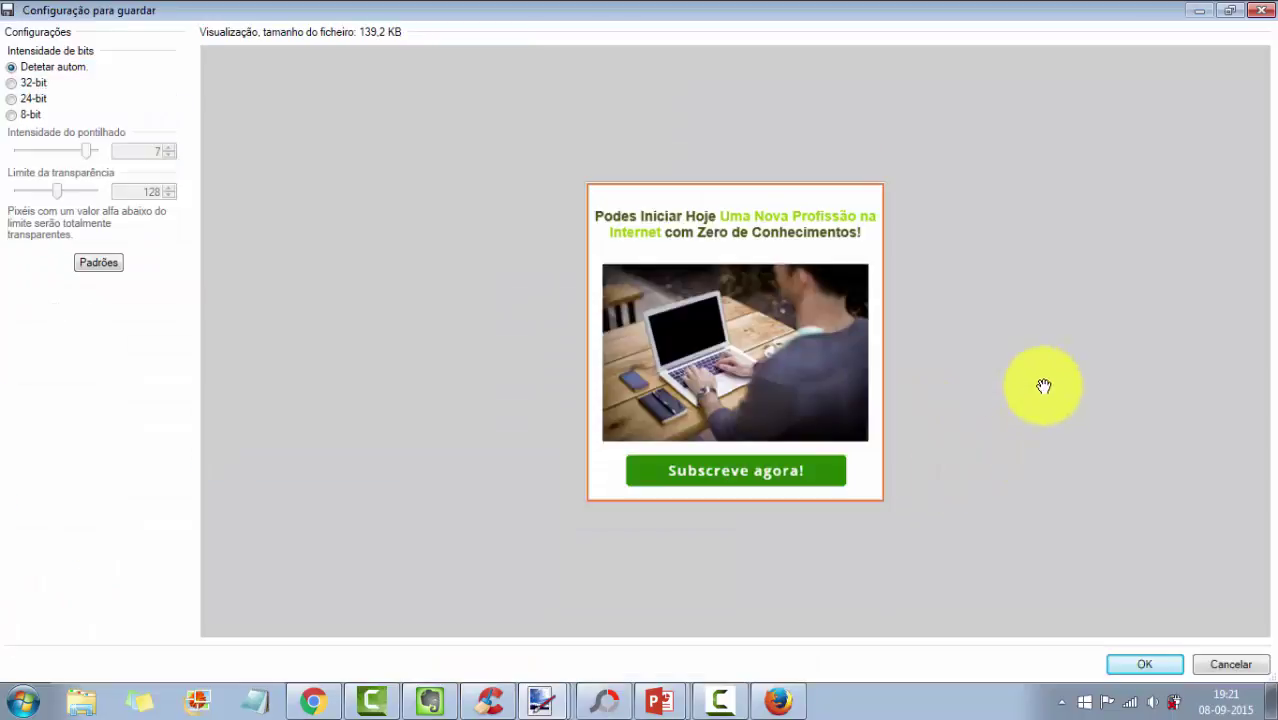
pyautogui.click(1145, 664)
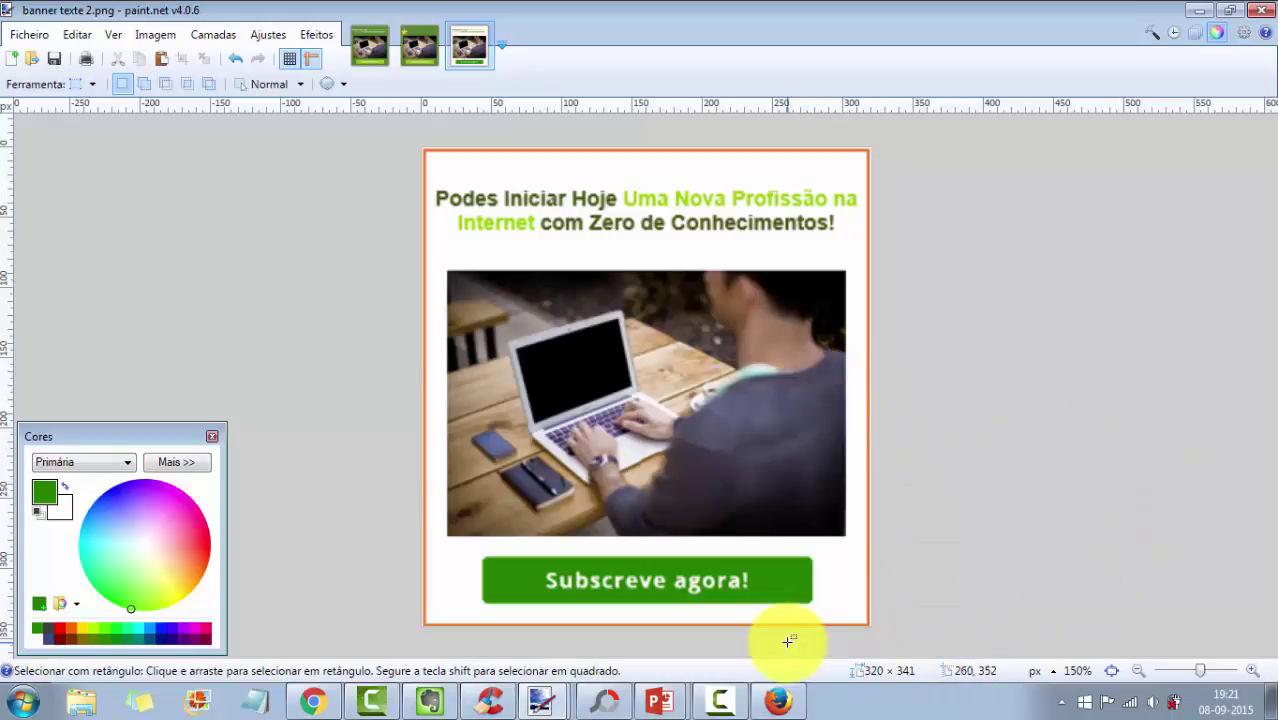
# - Switch to PhotoScape's GIF animation editor, restore its window to a smaller size and widen the folder pane to browse the image thumbnails
pyautogui.click(608, 703)
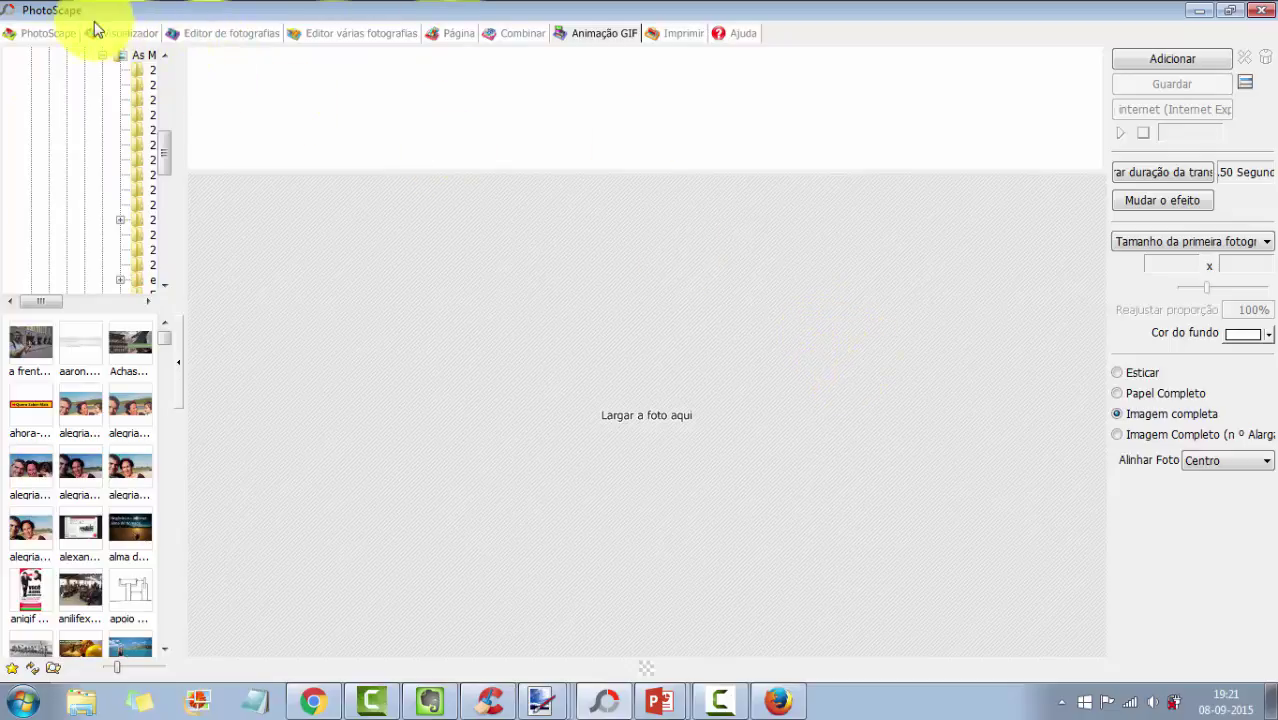
pyautogui.moveTo(93, 14)
pyautogui.mouseDown()
pyautogui.moveTo(60, 12)
pyautogui.moveTo(472, 33)
pyautogui.moveTo(365, 40)
pyautogui.moveTo(367, 52)
pyautogui.mouseUp()
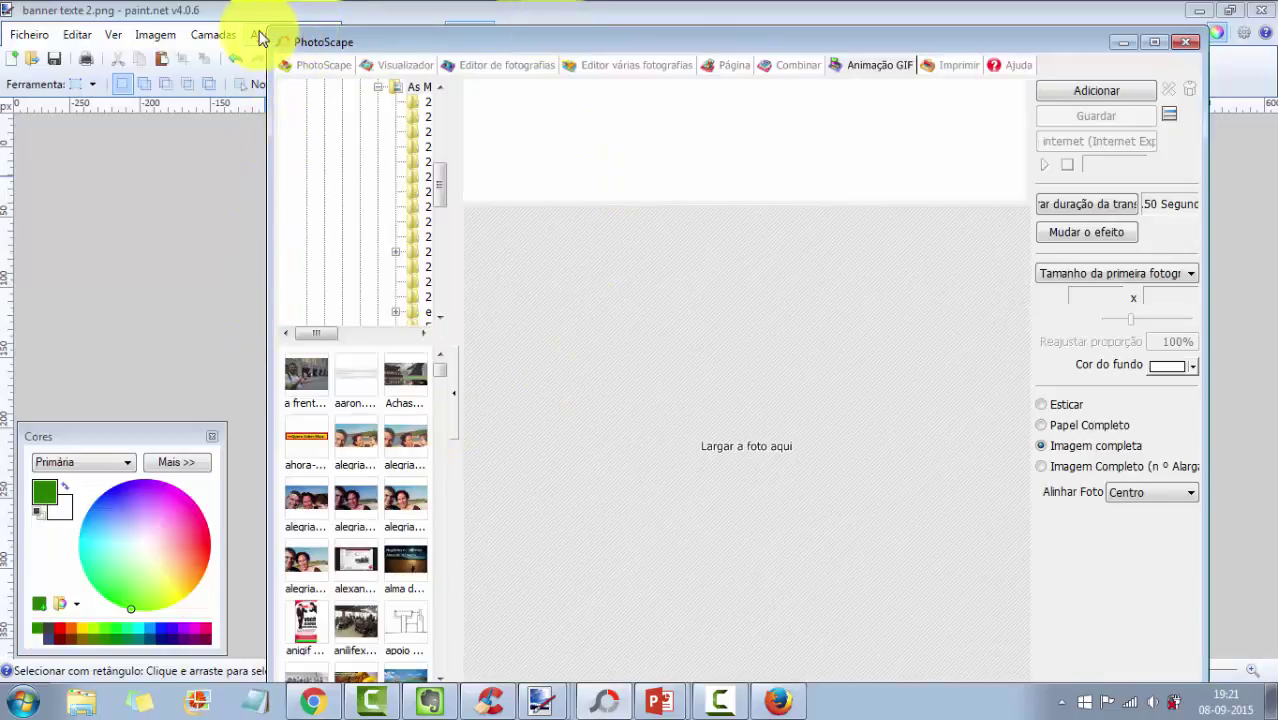
pyautogui.moveTo(266, 25); pyautogui.dragTo(122, 22)
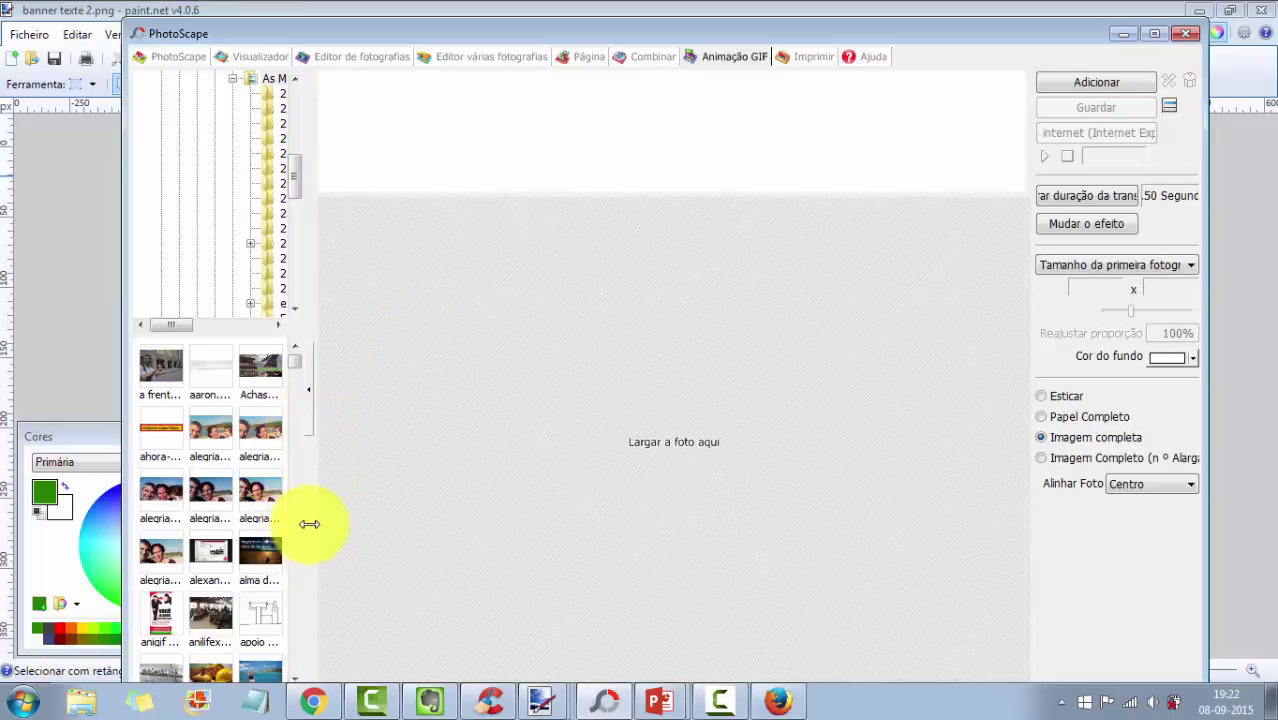
pyautogui.moveTo(309, 523); pyautogui.dragTo(457, 508)
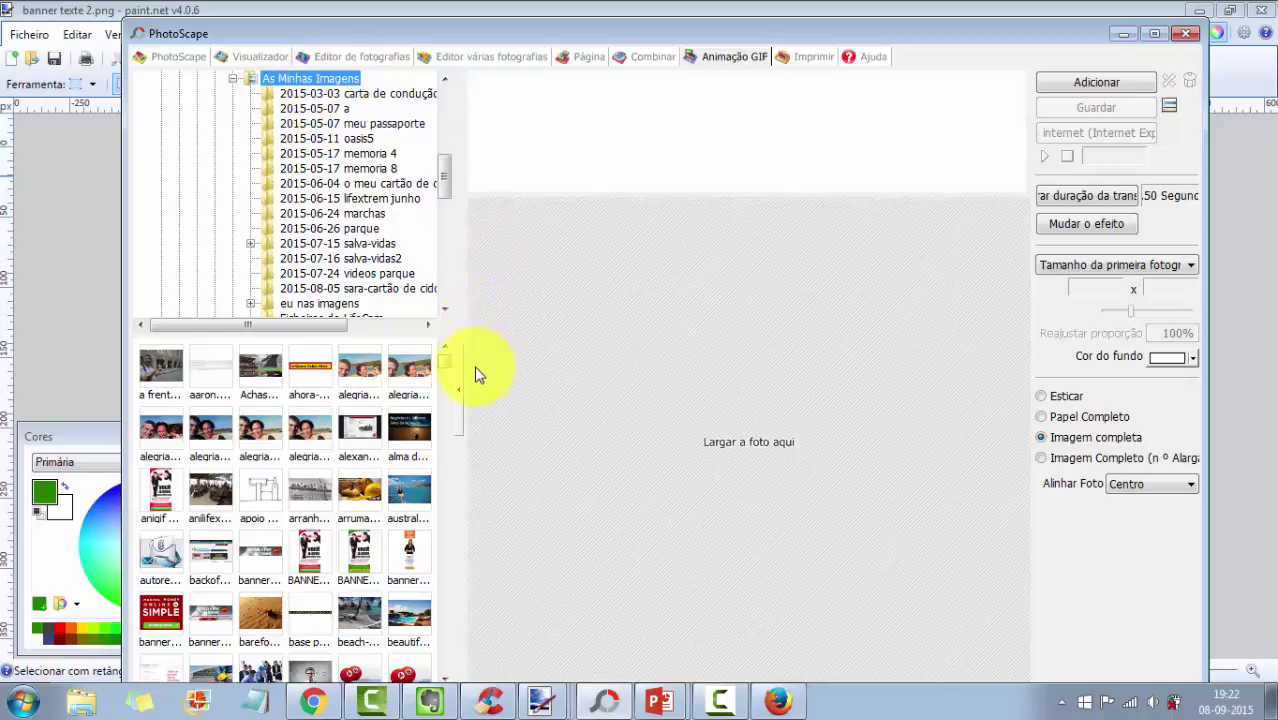
pyautogui.scroll(-3, 851, 345)
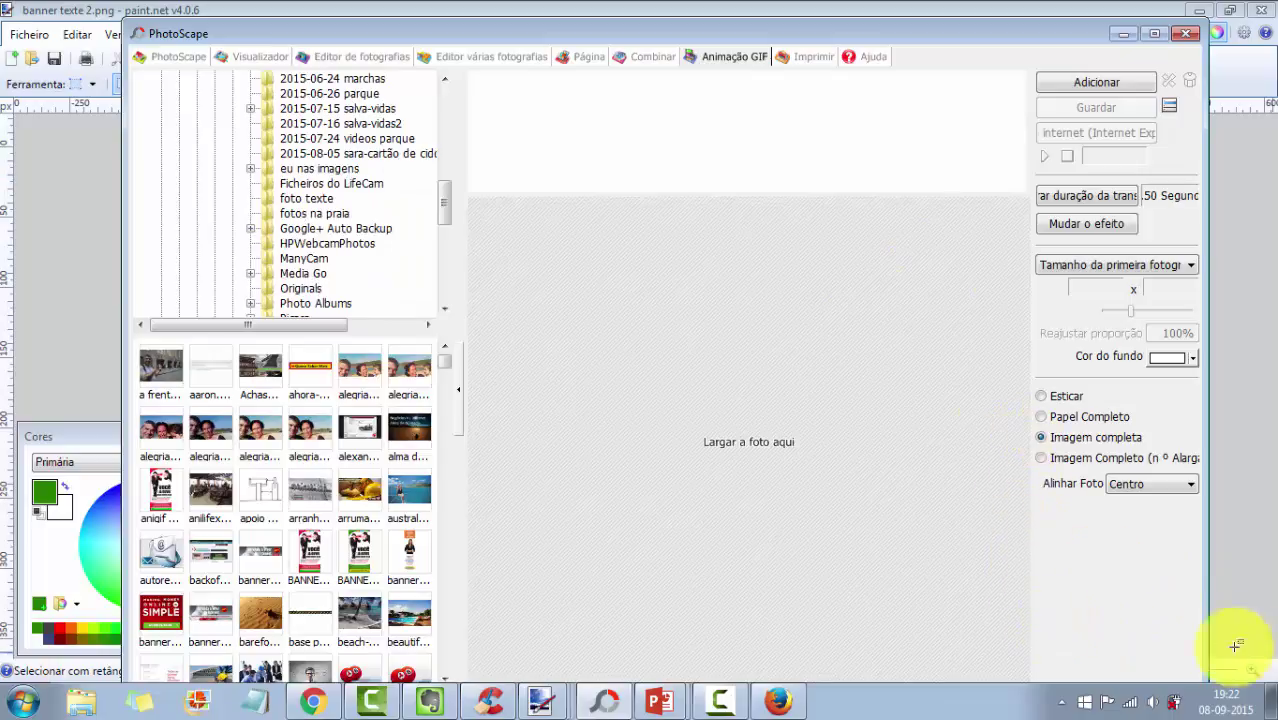
pyautogui.scroll(-10, 408, 579)
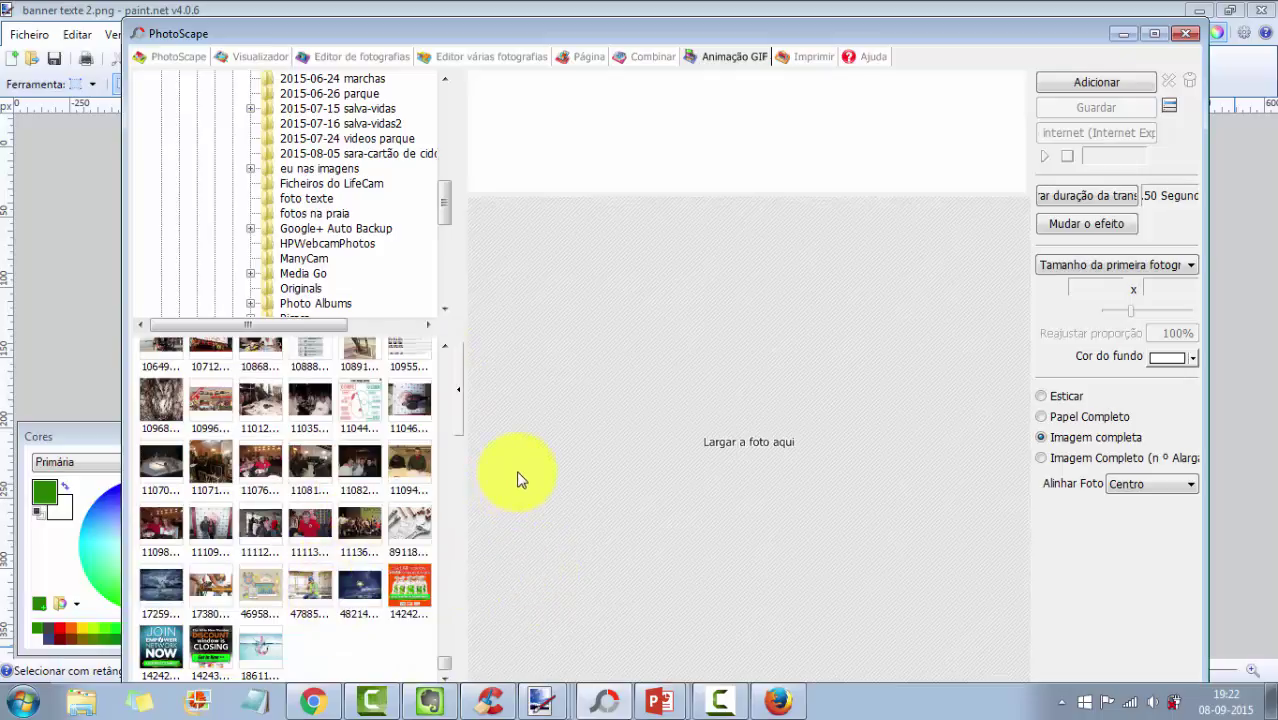
# - Show the Imagens library in a smaller file explorer window and add bannner texte1.png to the GIF animation as its first frame
pyautogui.moveTo(398, 598)
pyautogui.mouseDown()
pyautogui.moveTo(234, 177)
pyautogui.moveTo(251, 34)
pyautogui.moveTo(106, 14)
pyautogui.moveTo(188, 108)
pyautogui.mouseUp()
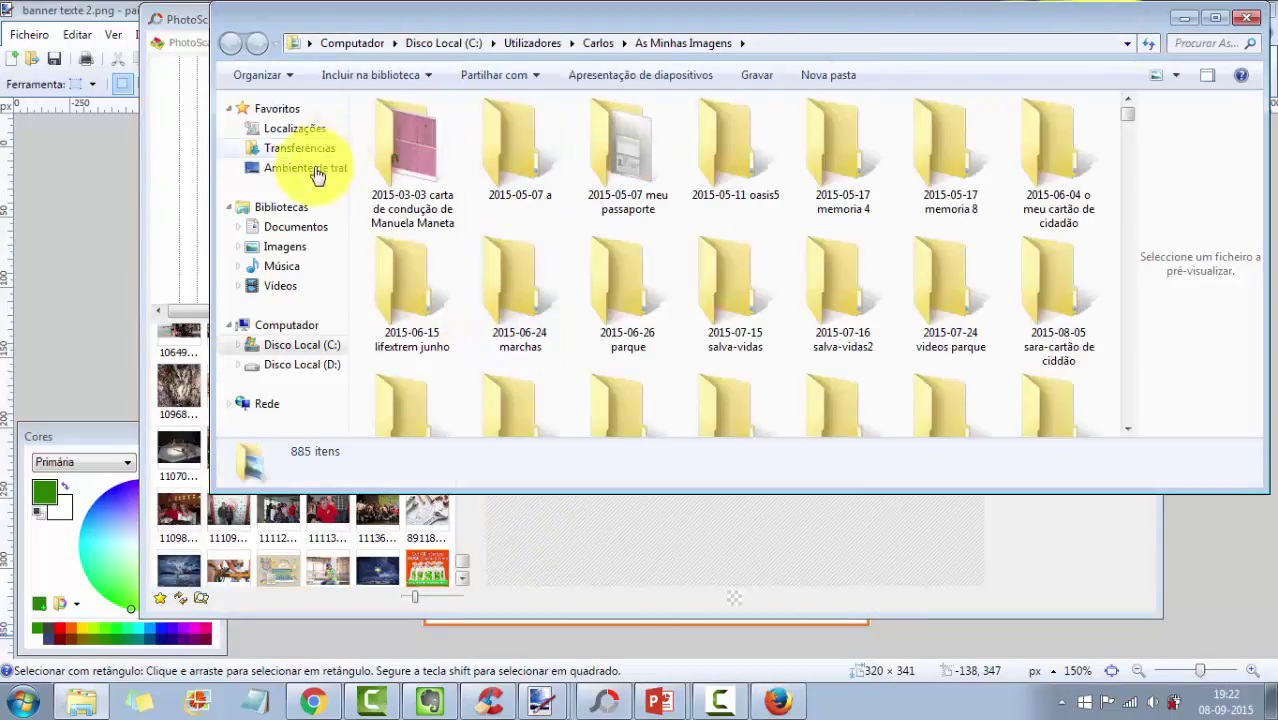
pyautogui.click(286, 247)
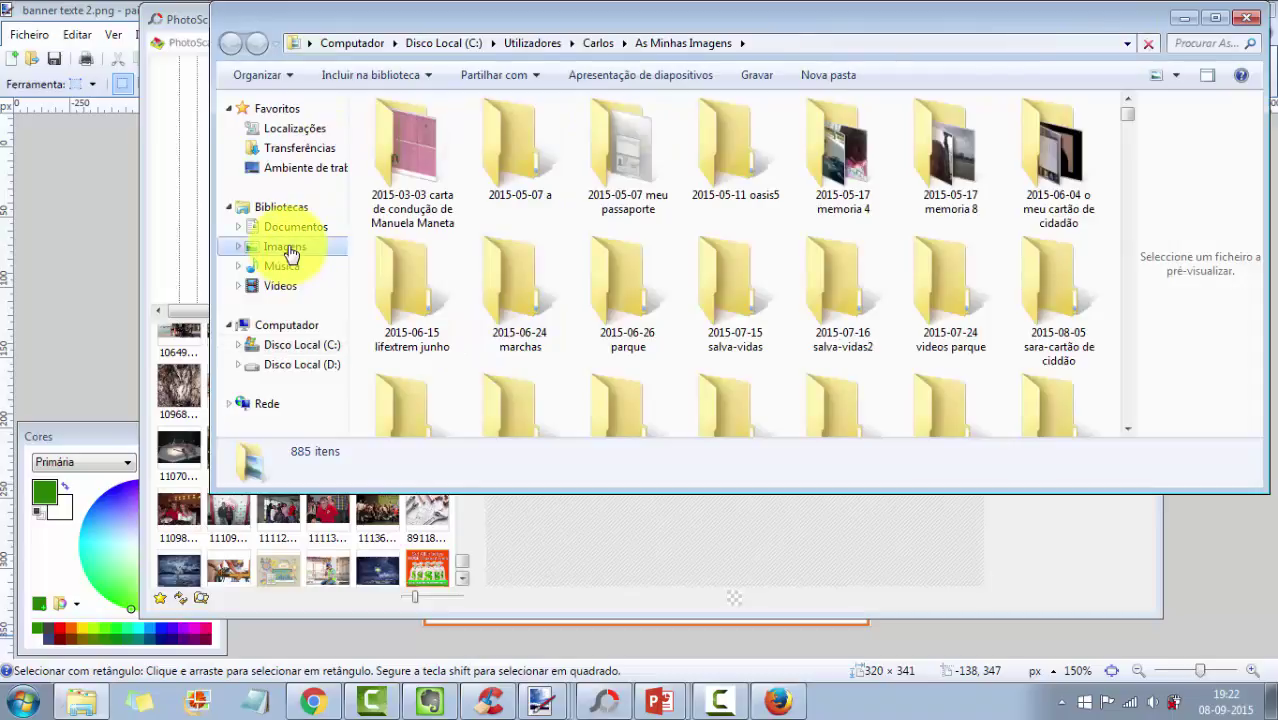
pyautogui.click(491, 274)
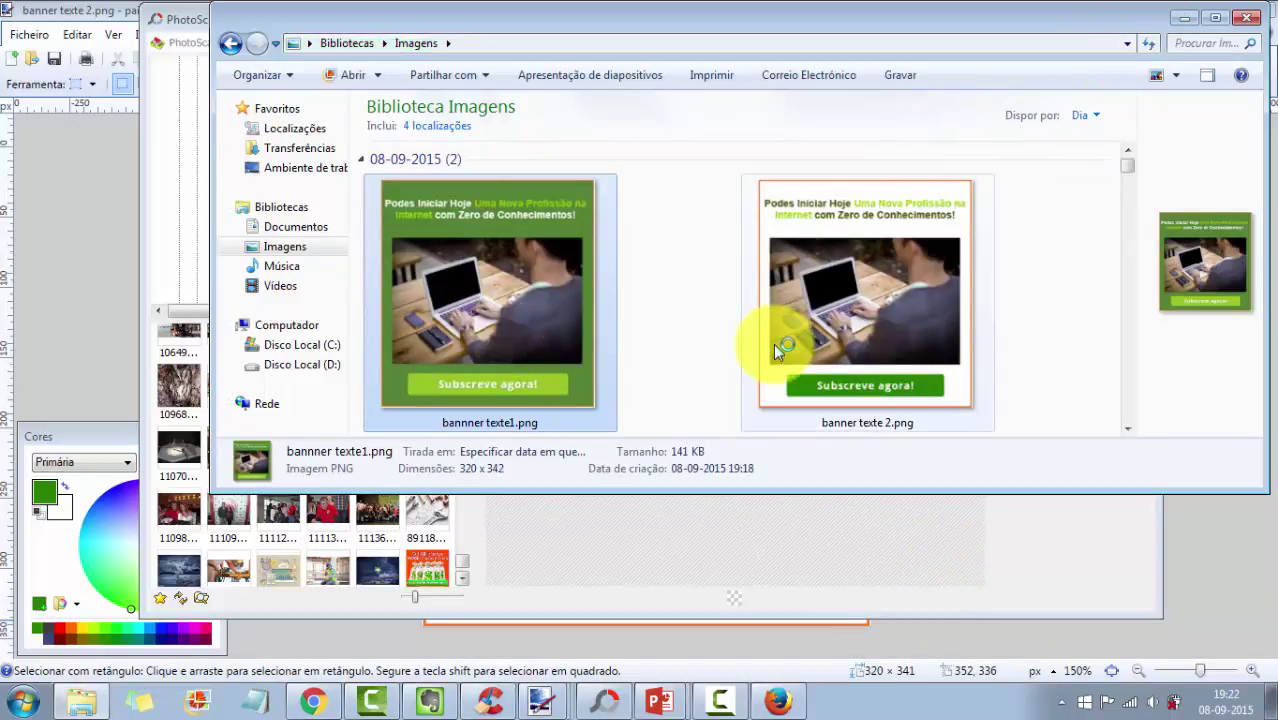
pyautogui.moveTo(773, 343)
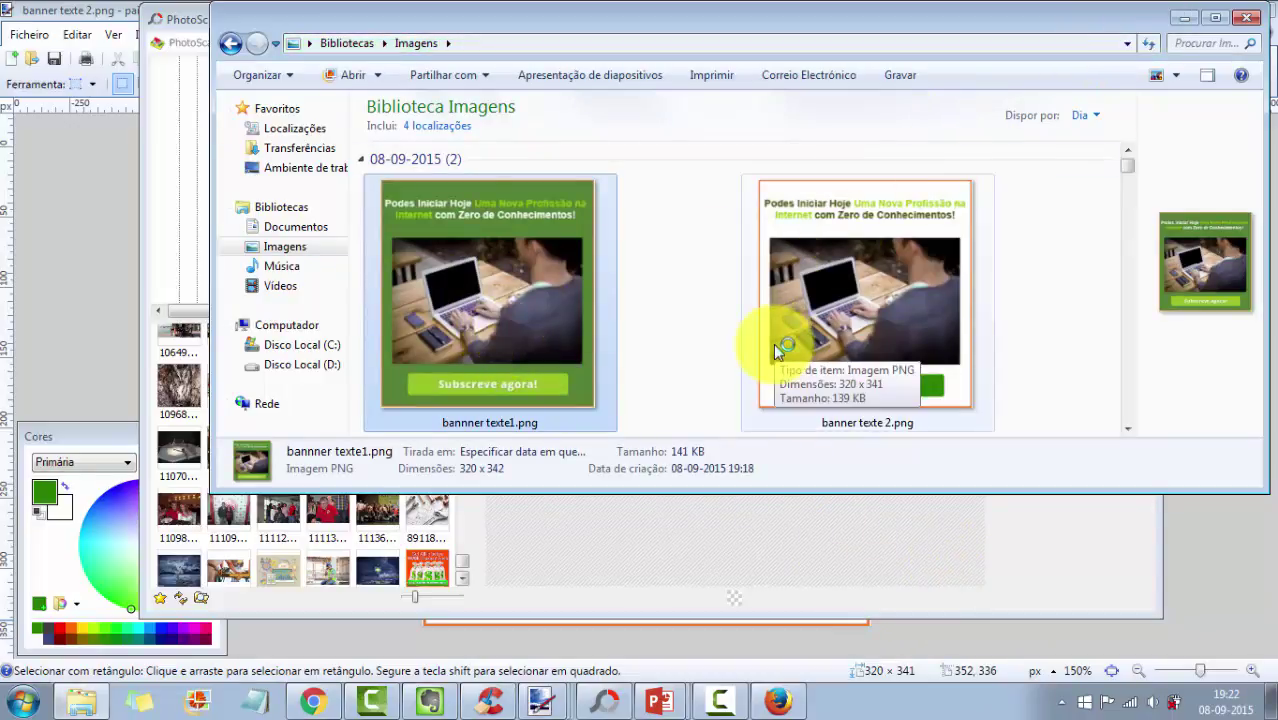
pyautogui.doubleClick(970, 234)
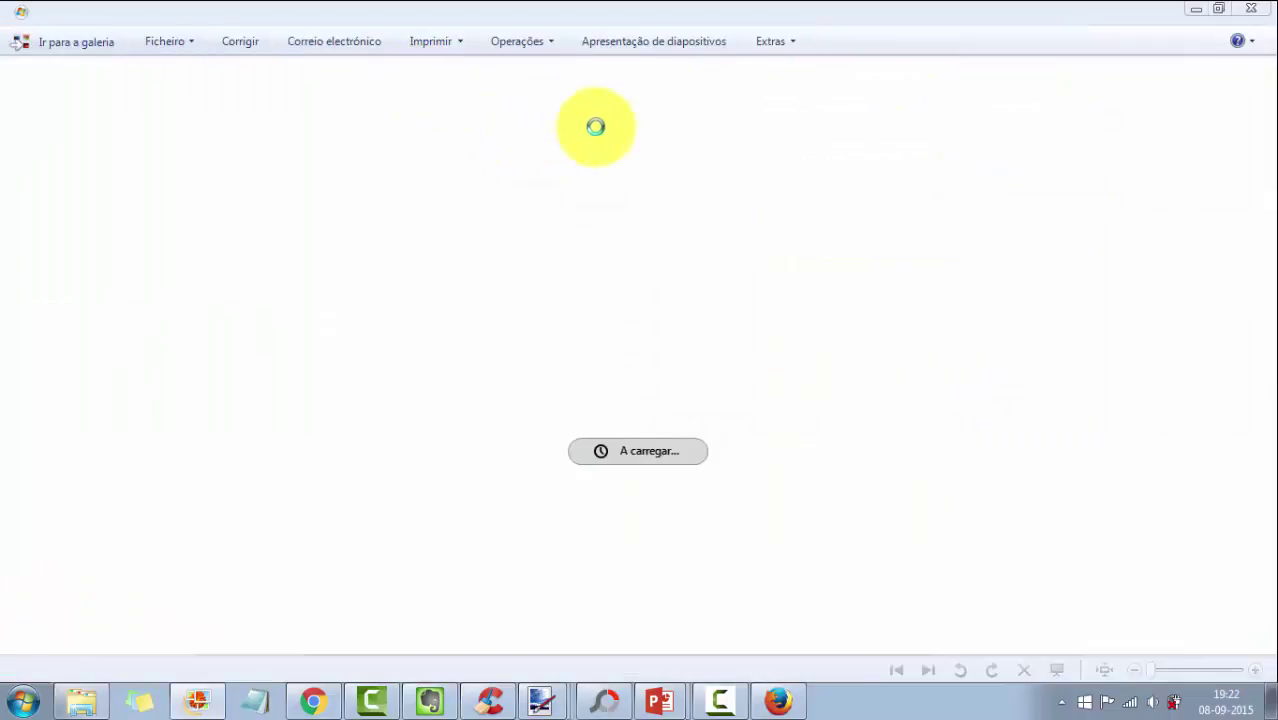
pyautogui.click(1257, 10)
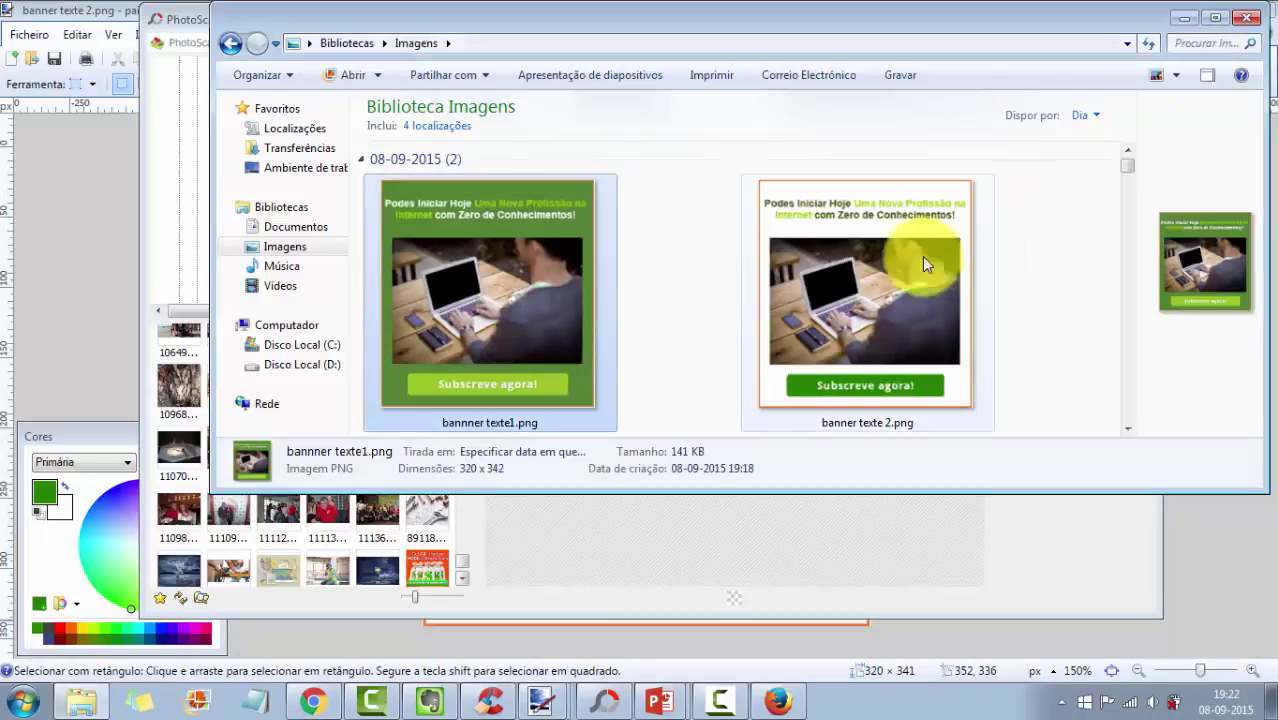
pyautogui.moveTo(1259, 8); pyautogui.dragTo(855, 276)
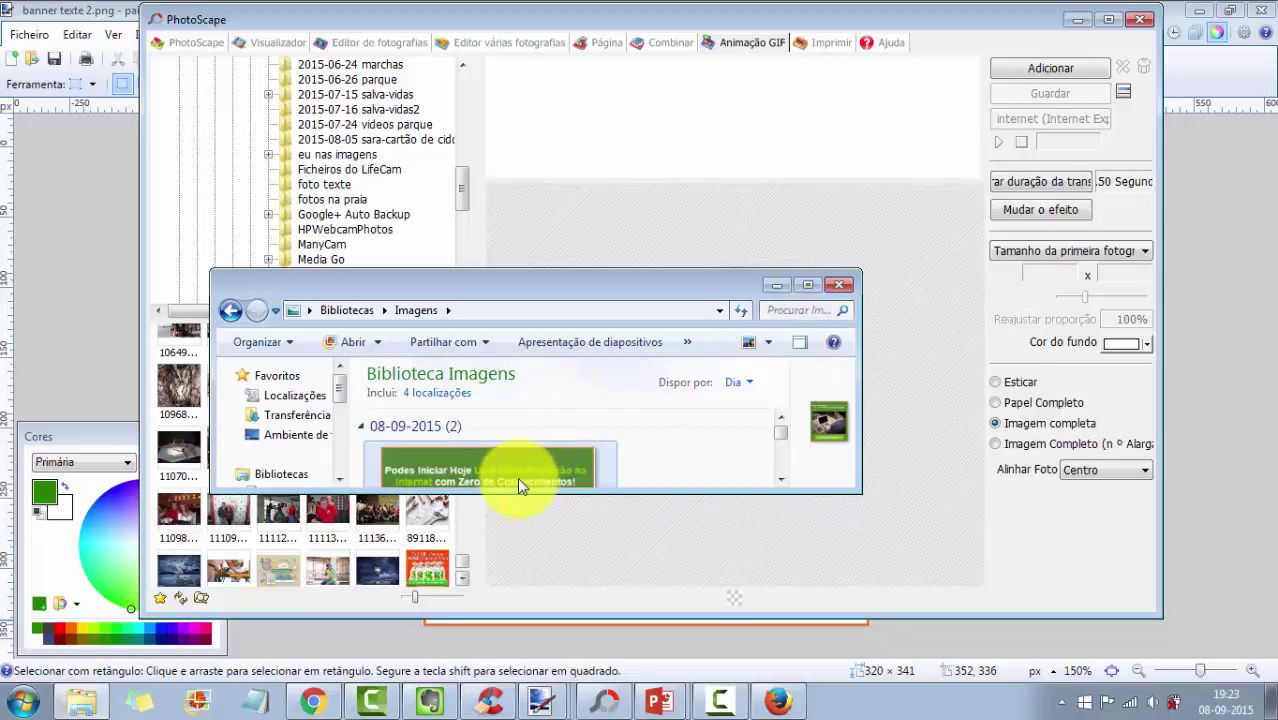
pyautogui.moveTo(520, 478); pyautogui.dragTo(550, 137)
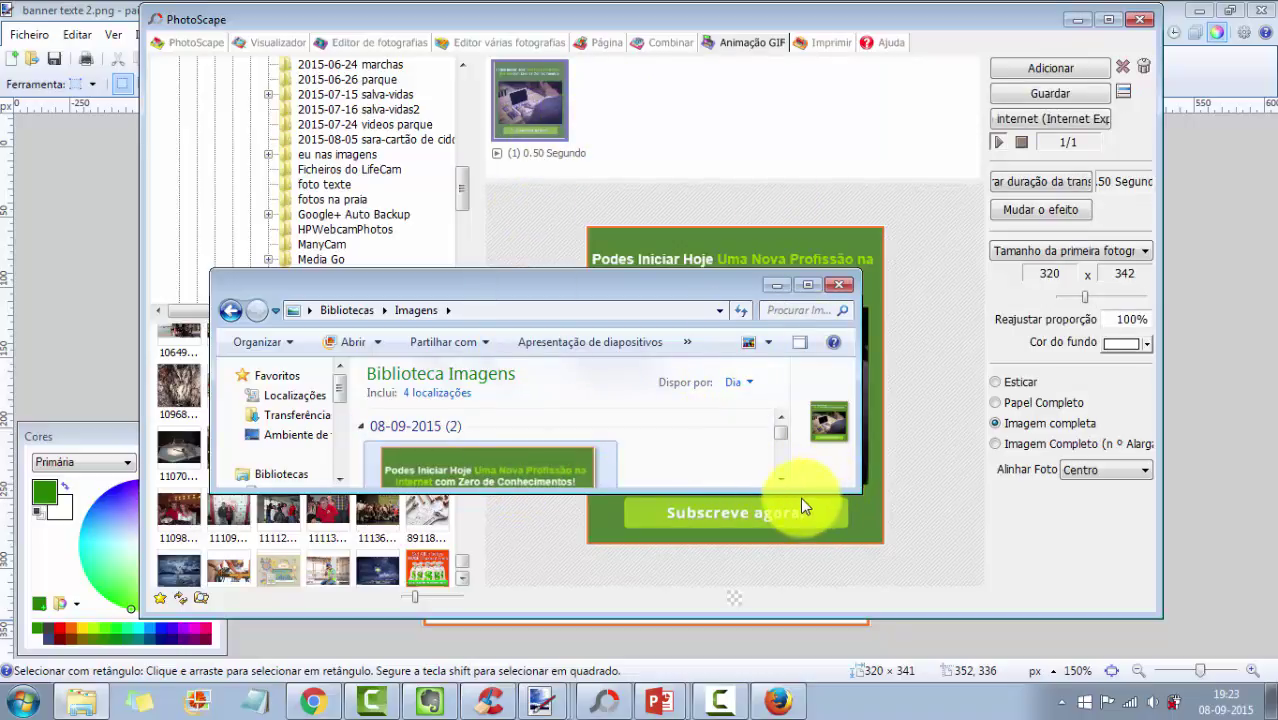
# - Enlarge the file explorer window and add banner texte 2.png to the GIF animation as its second frame
pyautogui.moveTo(801, 493); pyautogui.dragTo(806, 604)
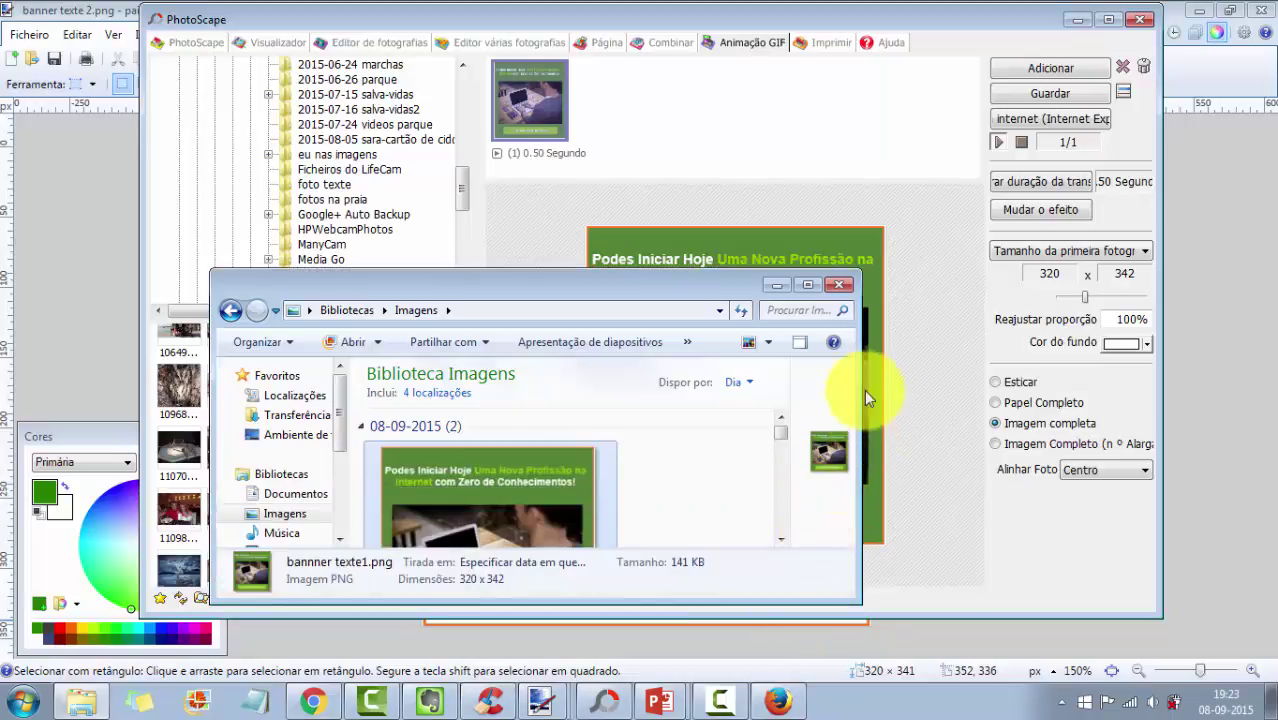
pyautogui.scroll(-5, 784, 440)
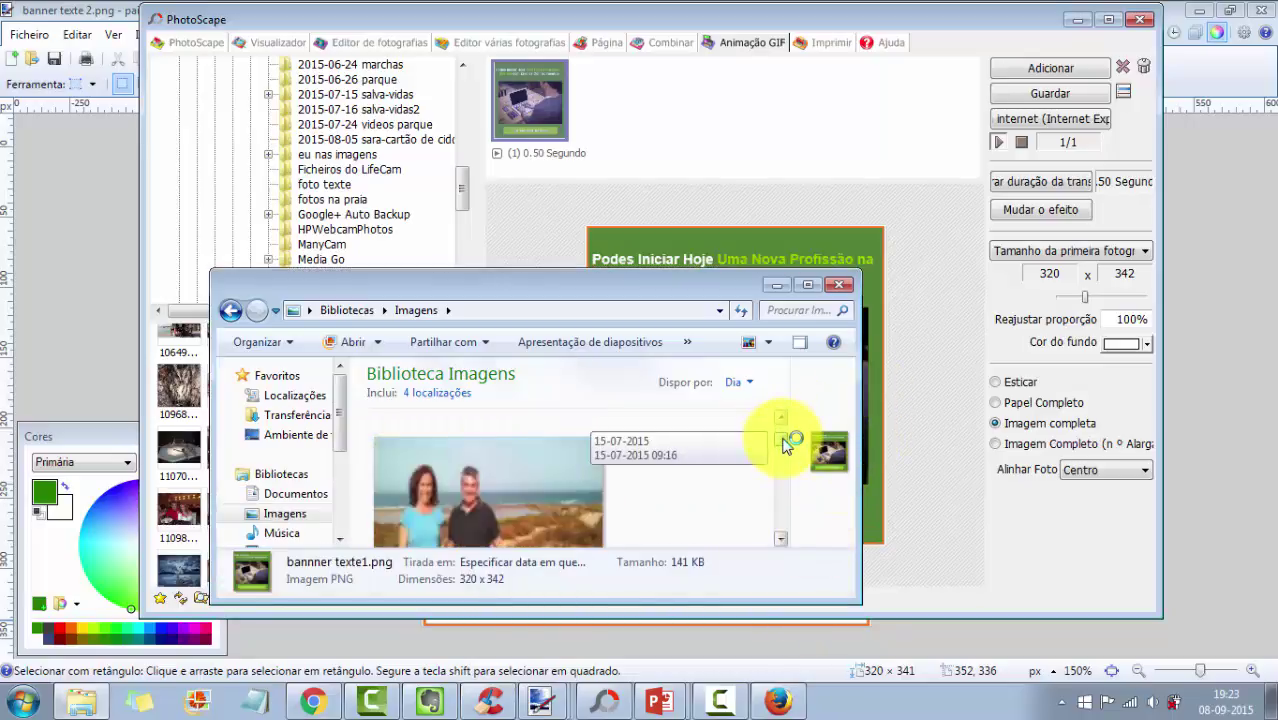
pyautogui.scroll(5, 779, 437)
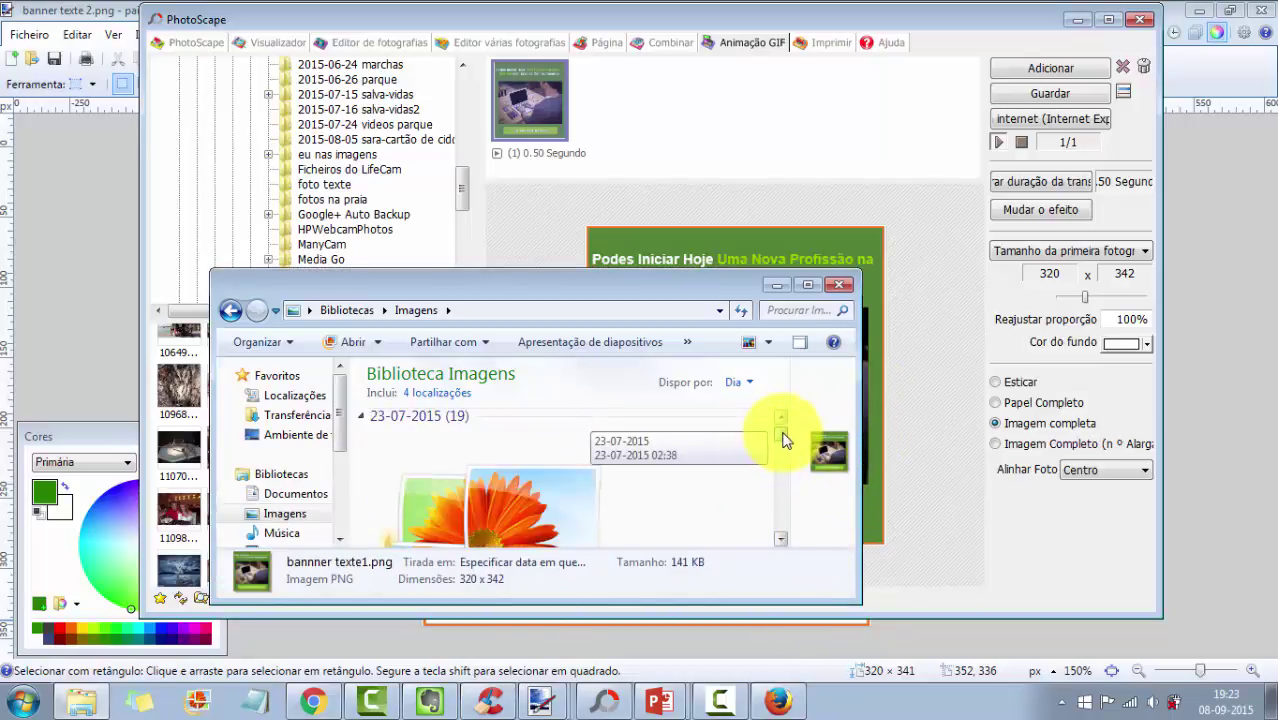
pyautogui.click(810, 285)
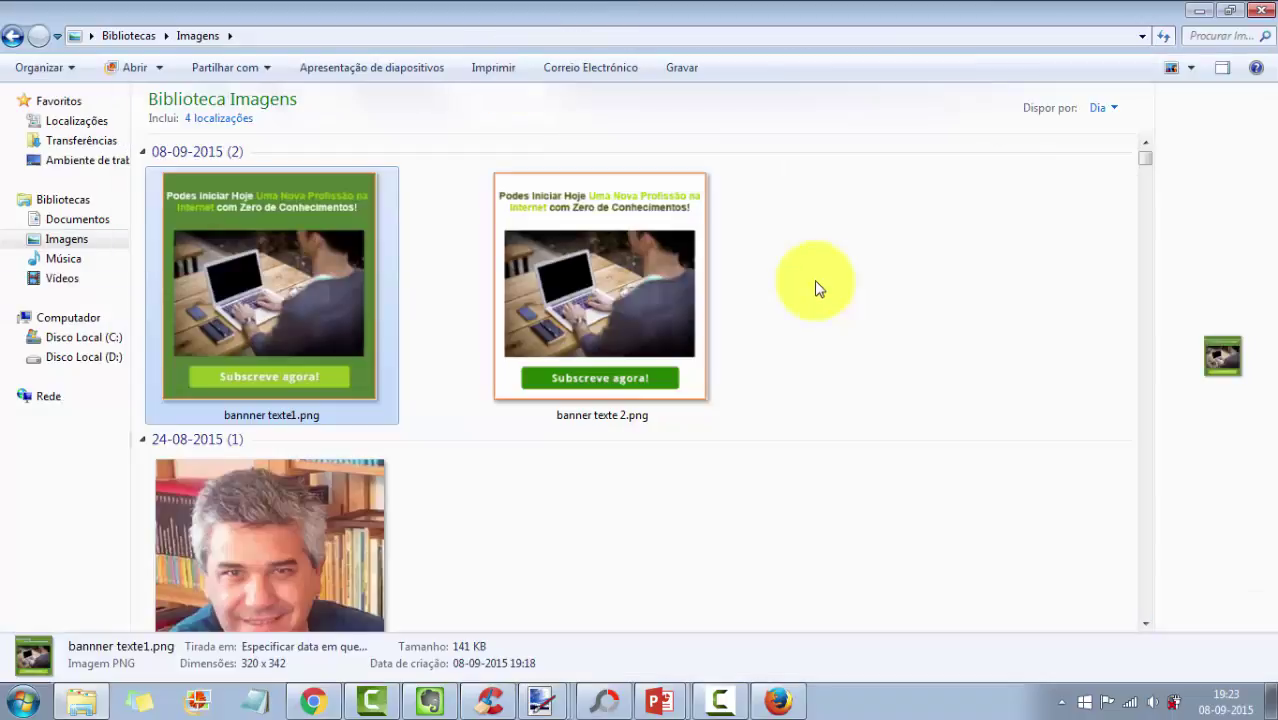
pyautogui.click(620, 268)
pyautogui.moveTo(620, 268); pyautogui.dragTo(660, 116)
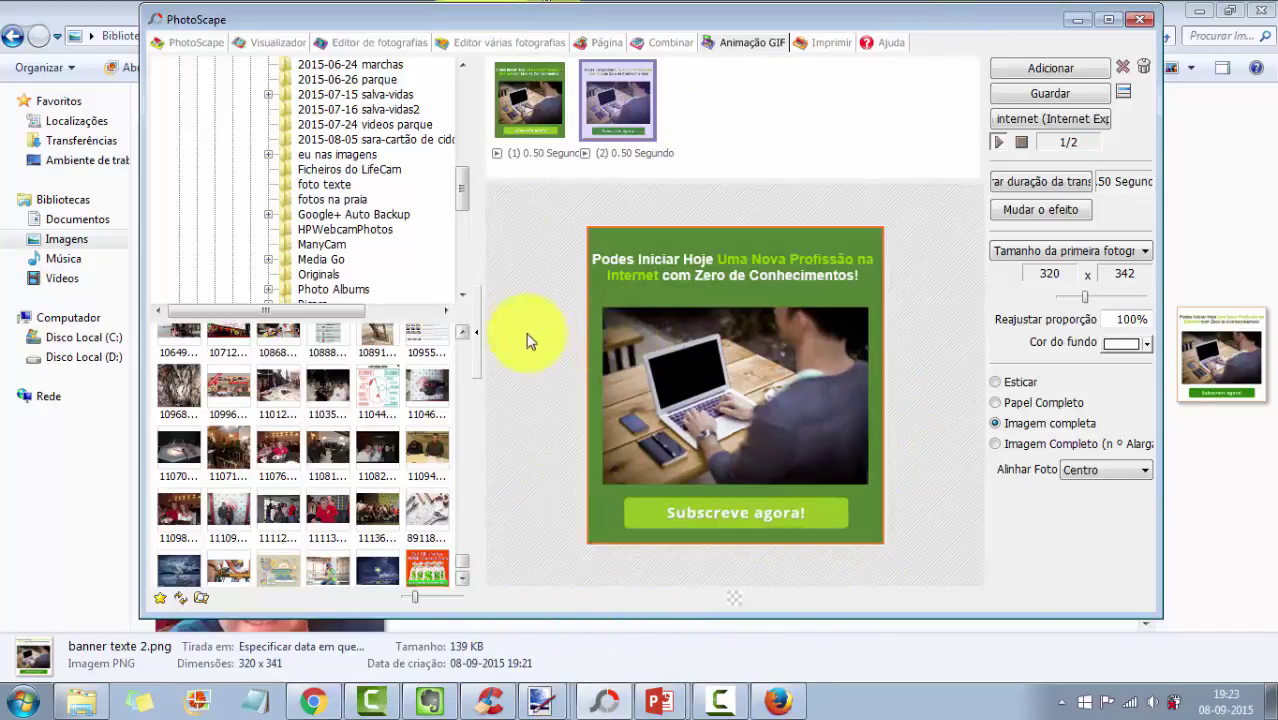
# - Maximize the PhotoScape window and set the display time of all photos in the animation to 150 (1.50 seconds)
pyautogui.click(1109, 19)
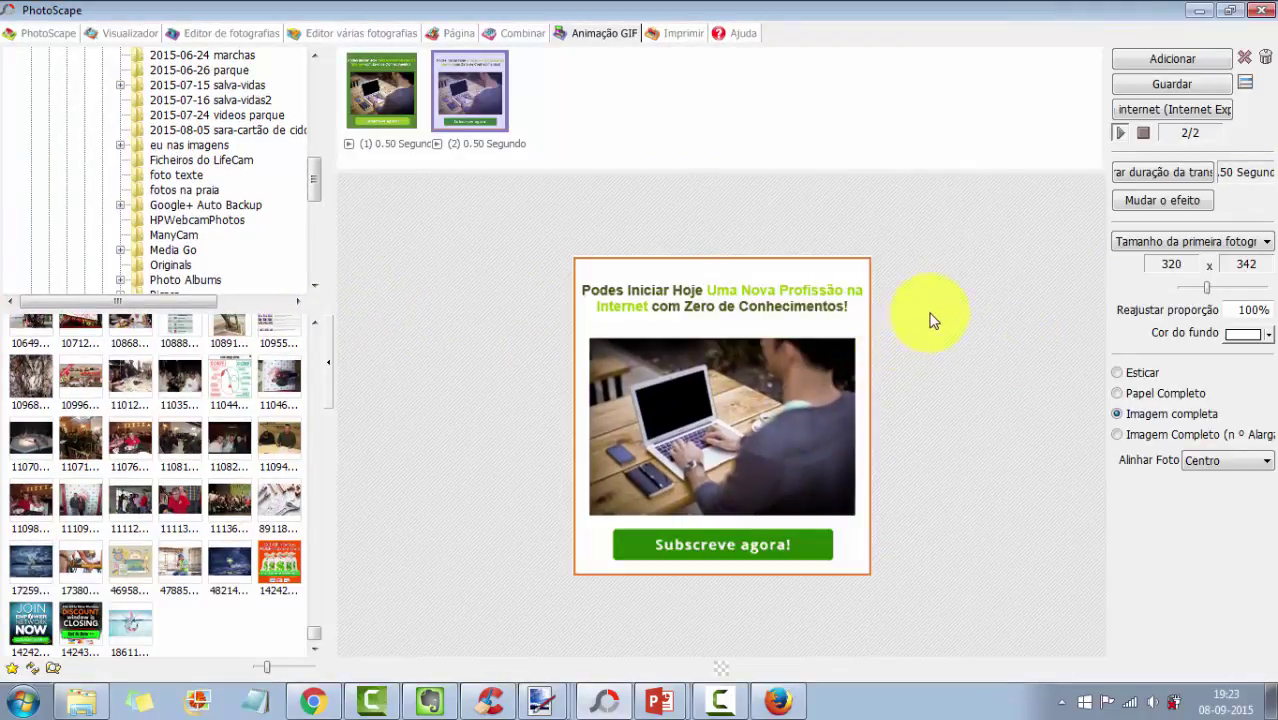
pyautogui.click(1163, 180)
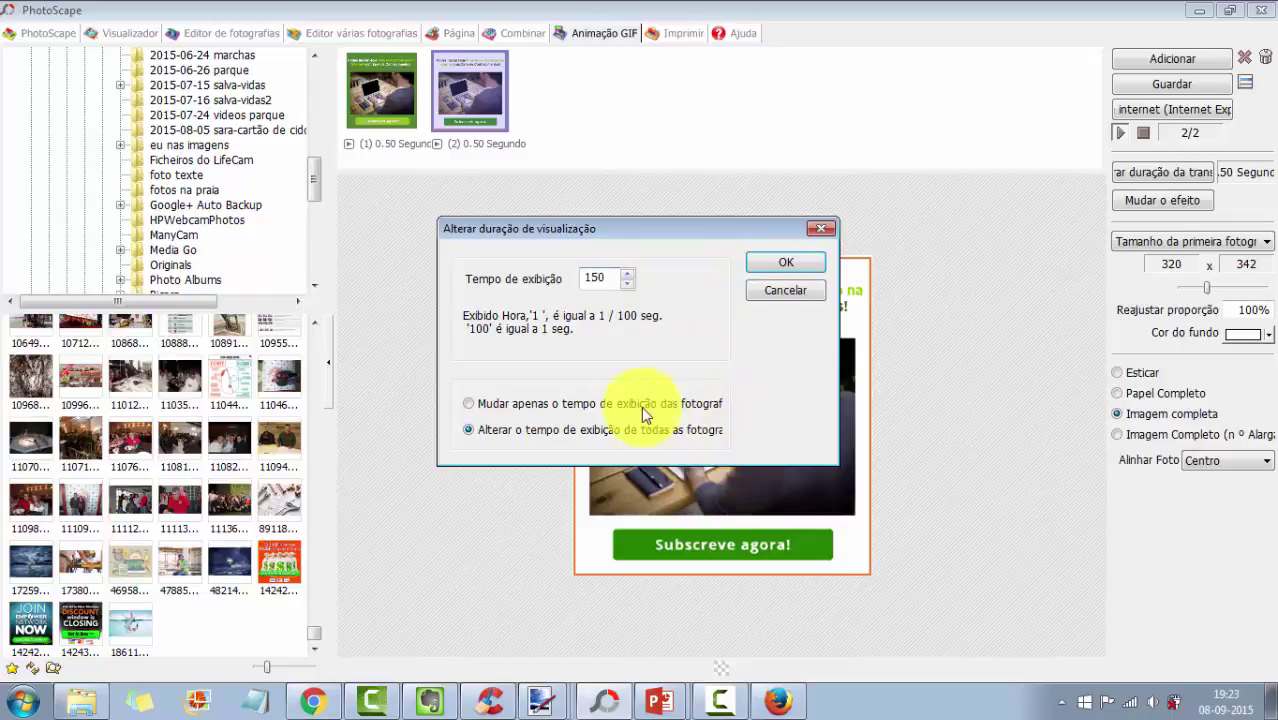
pyautogui.click(787, 266)
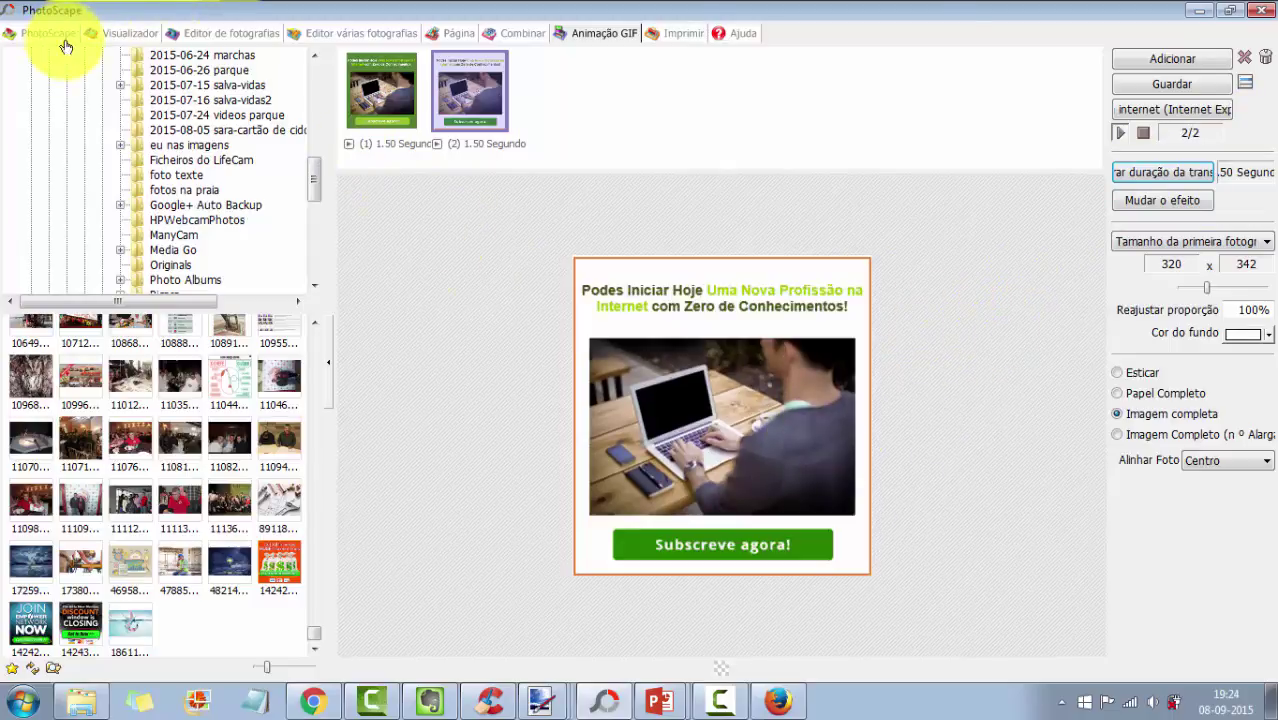
# - Save the animation as a GIF named texte-anigif in the Imagens library
pyautogui.click(1174, 84)
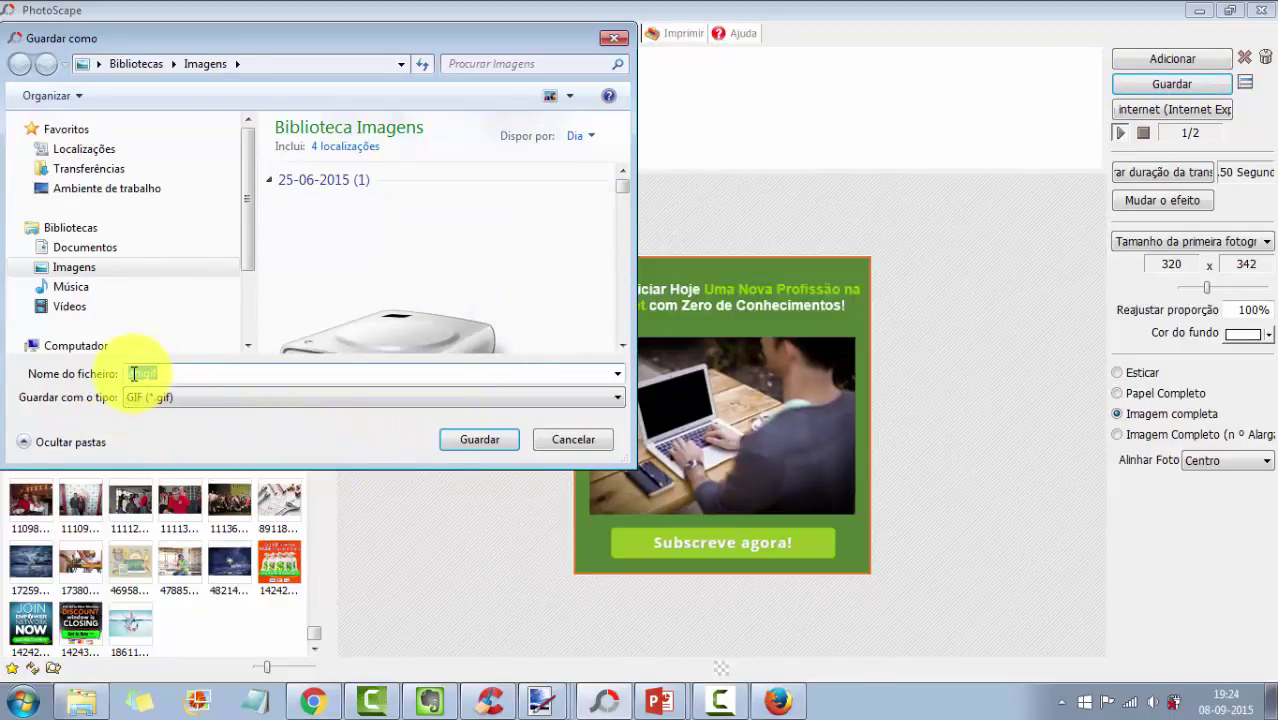
pyautogui.click(132, 372)
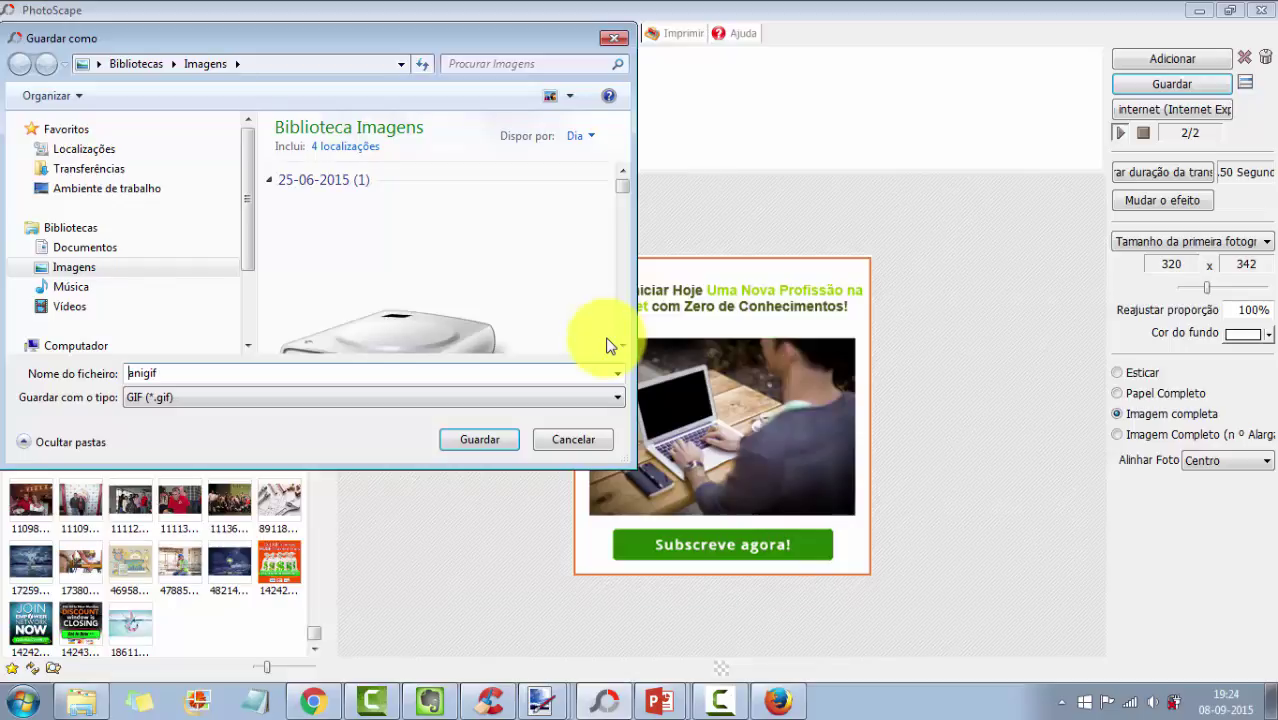
pyautogui.write('texte-')
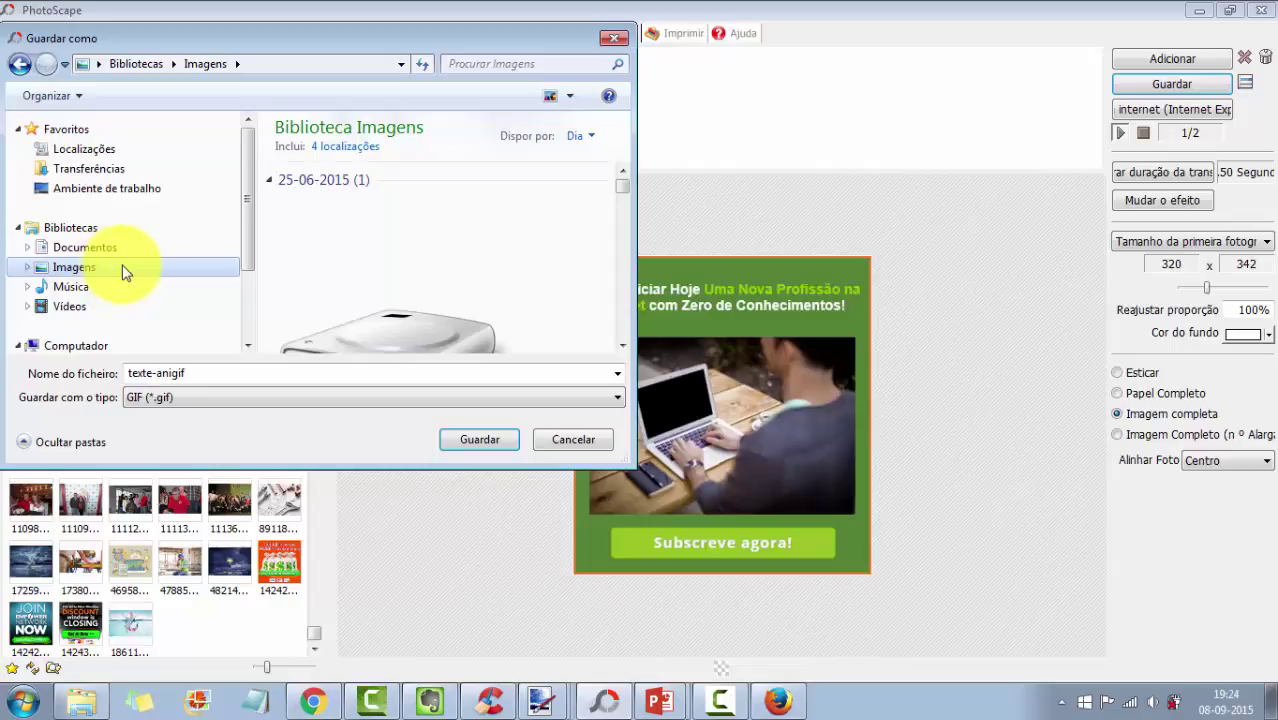
pyautogui.click(495, 443)
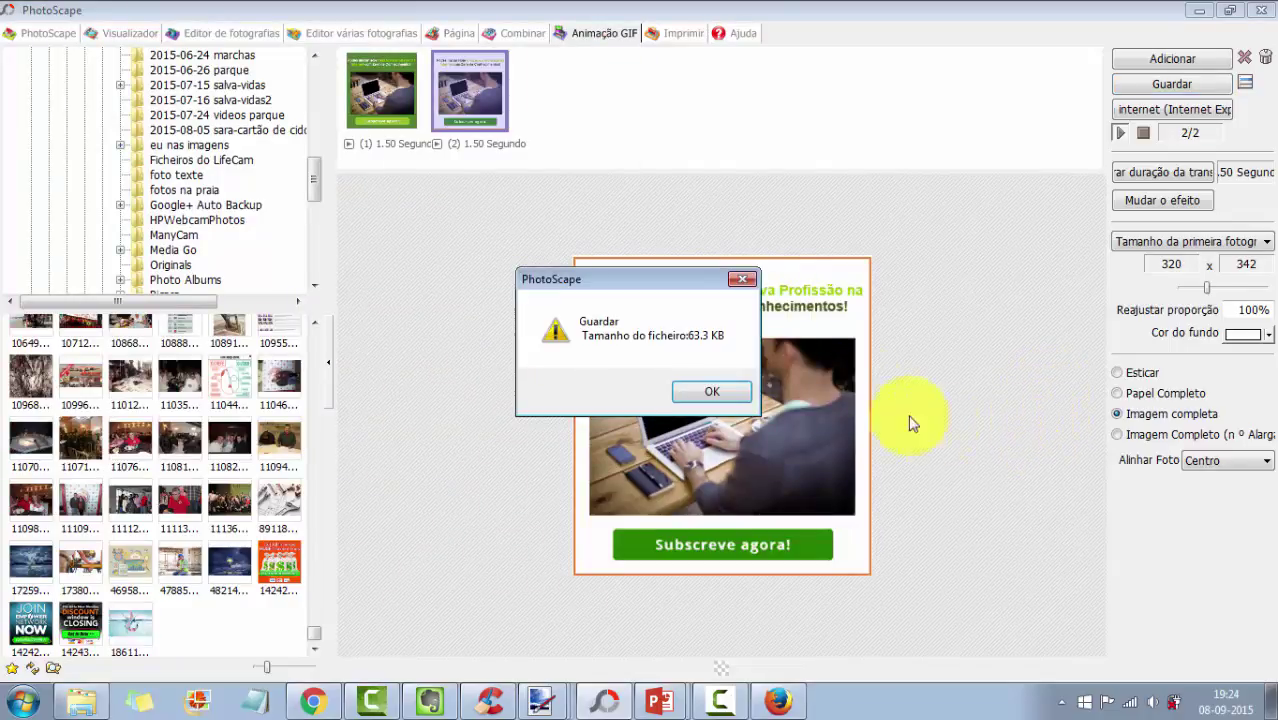
pyautogui.click(713, 396)
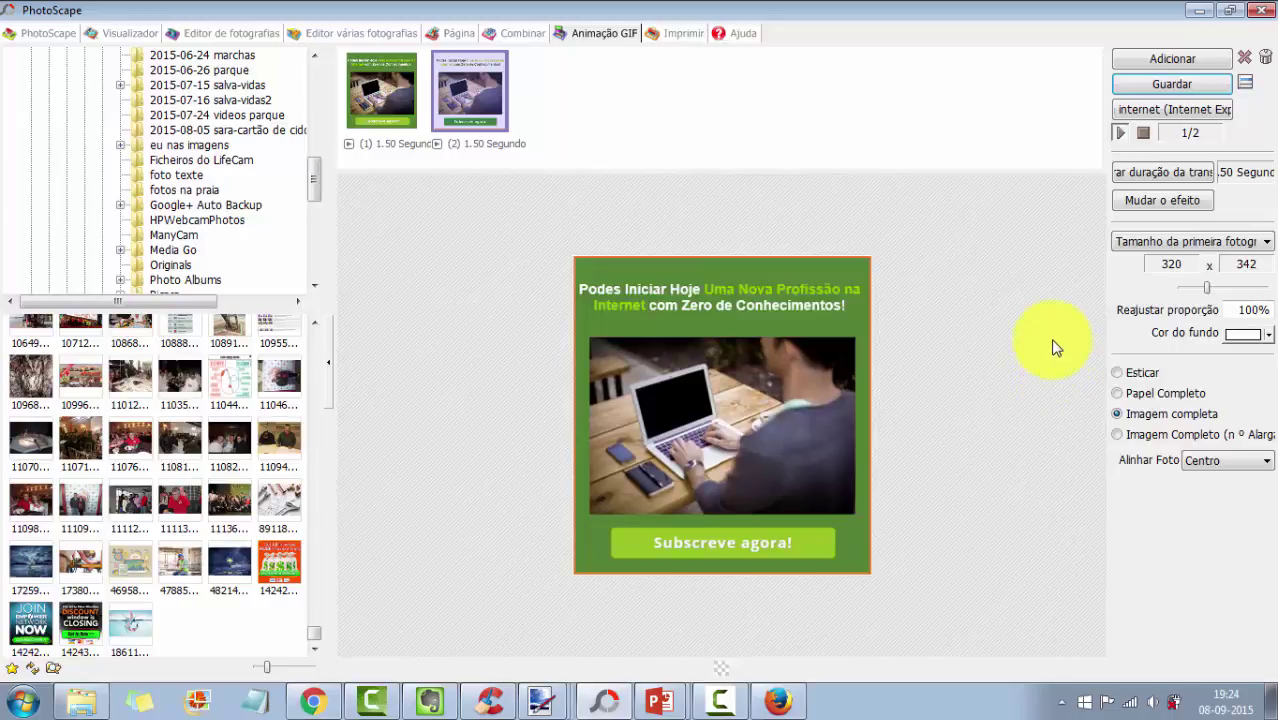
# - Switch to Chrome and open the blog's Widgets page from the theme customizer
pyautogui.click(309, 710)
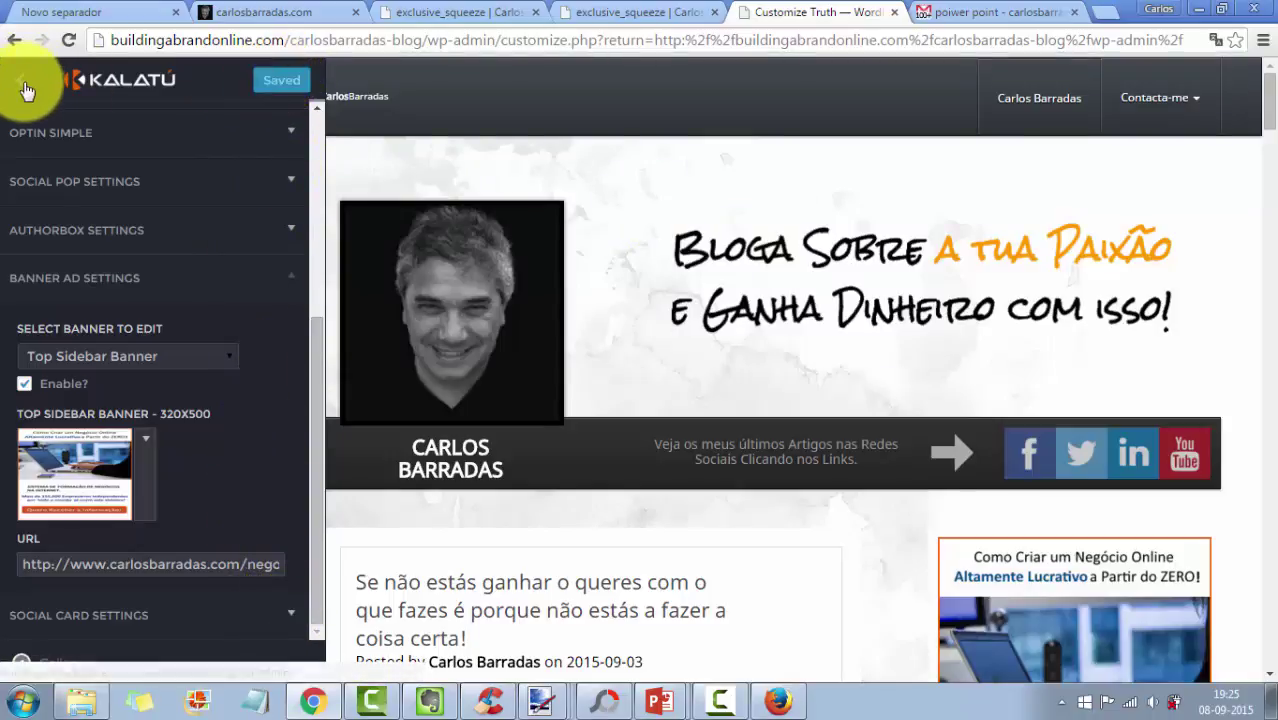
pyautogui.scroll(1, 27, 91)
pyautogui.scroll(3, 27, 91)
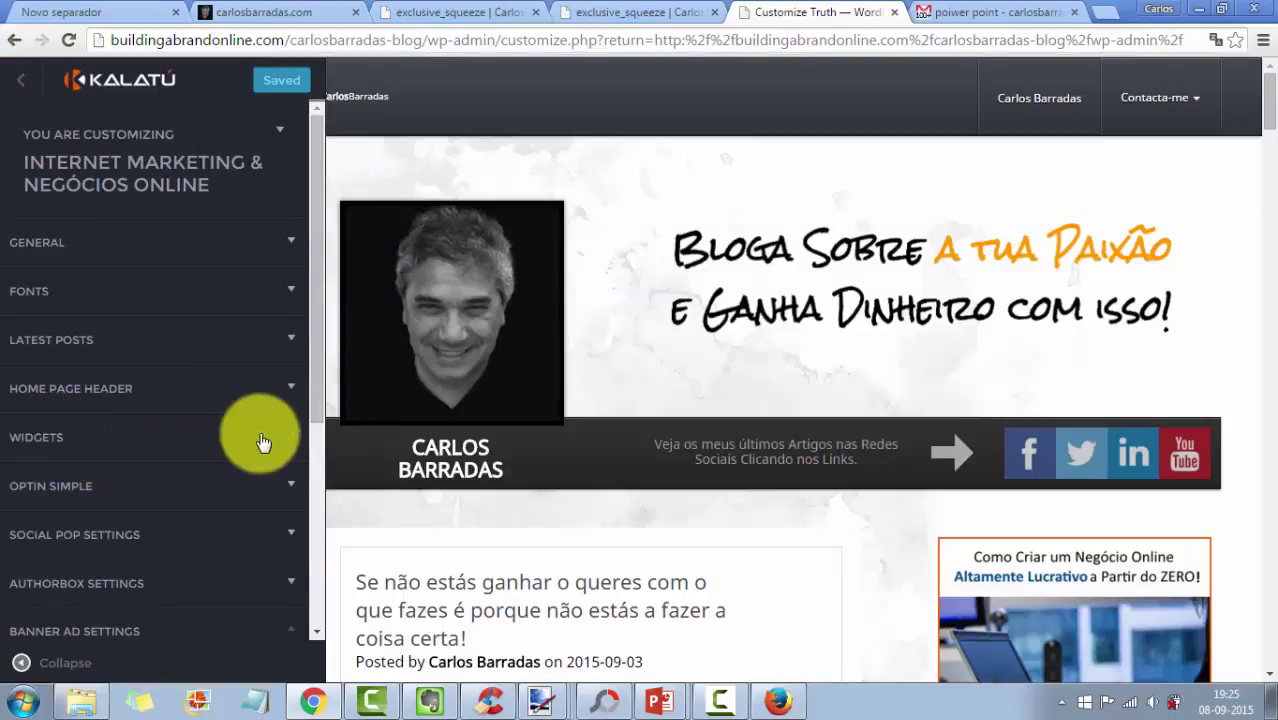
pyautogui.click(291, 442)
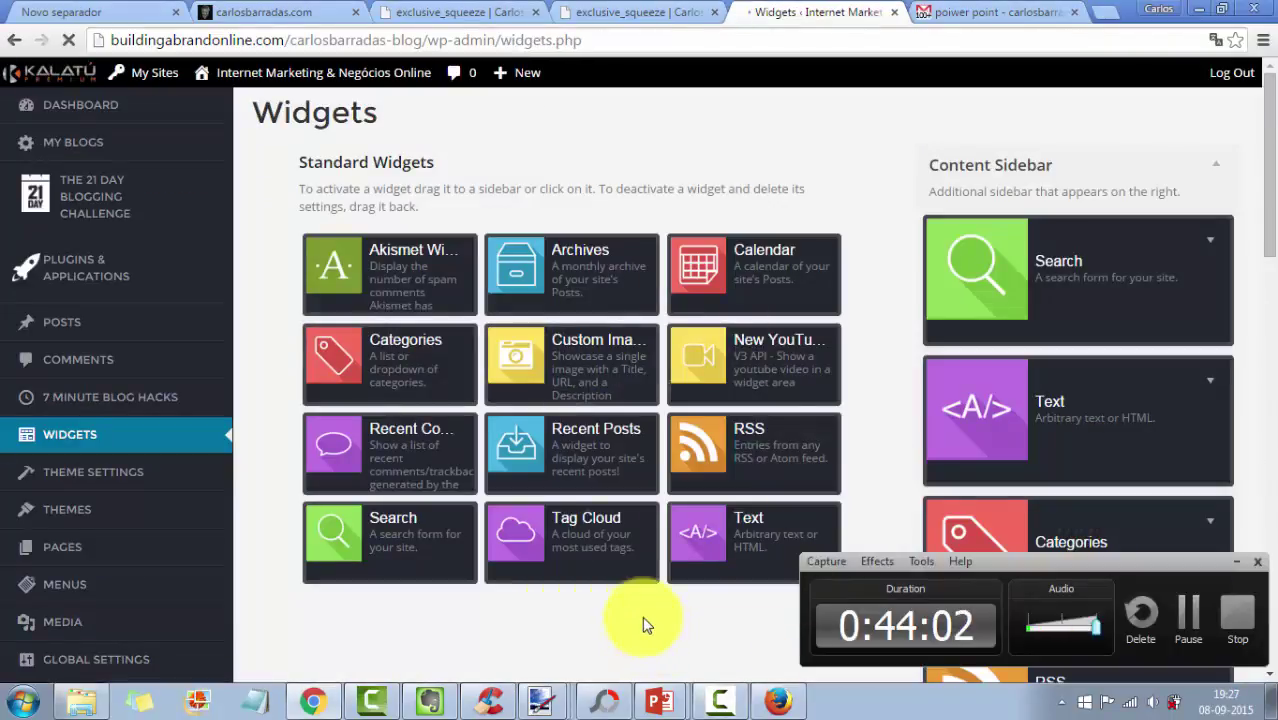
pyautogui.click(1240, 562)
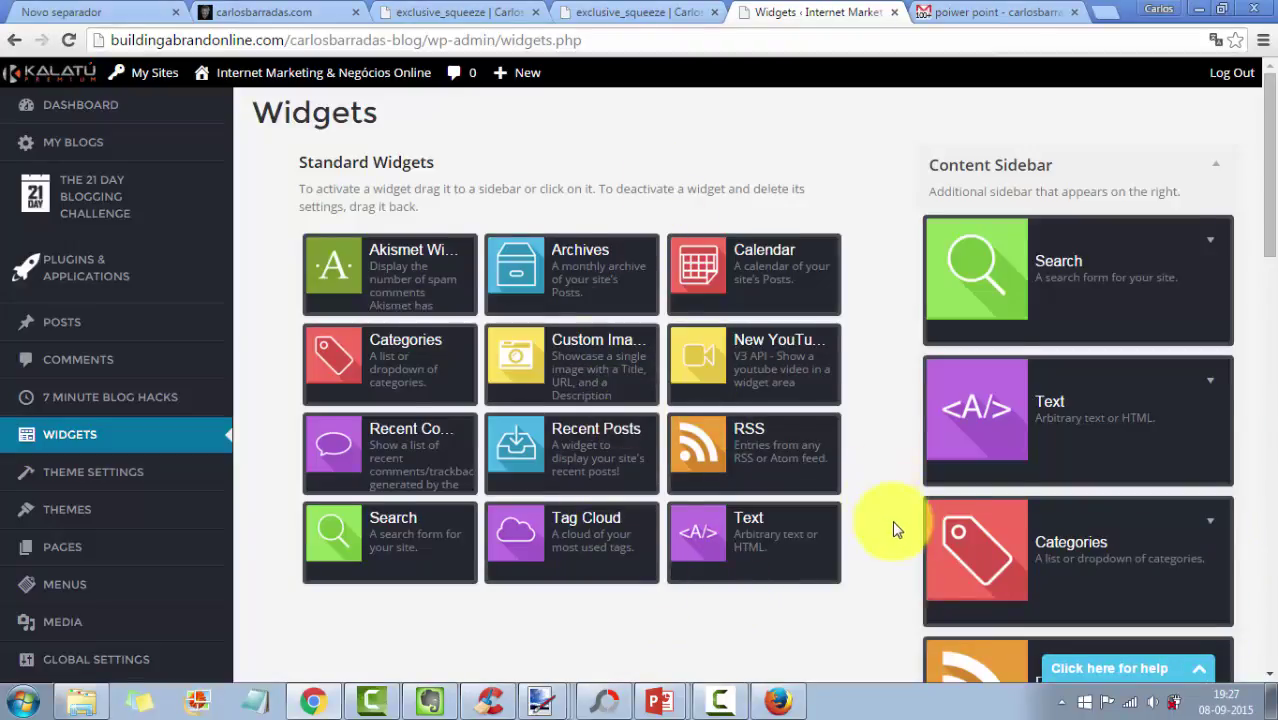
# - Look through the standard widgets and the widgets placed in the Content Sidebar
pyautogui.scroll(-3, 736, 533)
pyautogui.scroll(3, 742, 522)
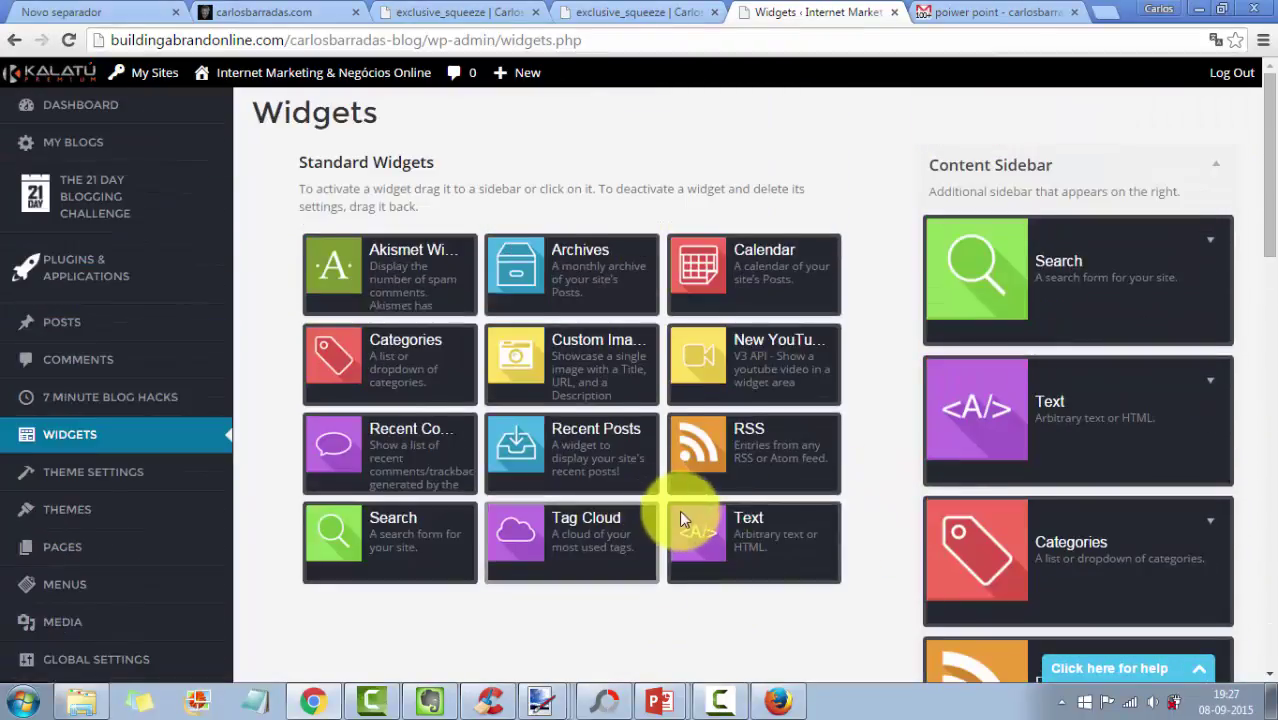
pyautogui.scroll(-2, 685, 513)
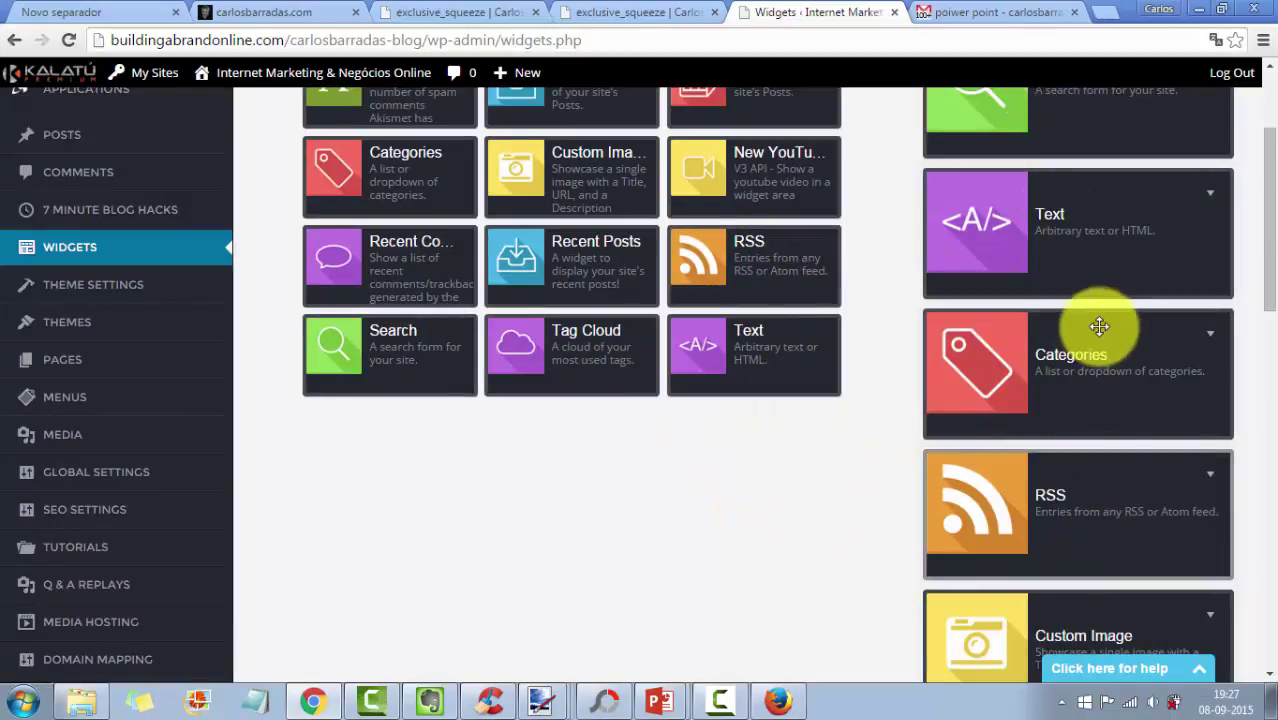
pyautogui.scroll(-5, 1100, 330)
pyautogui.scroll(-6, 1108, 490)
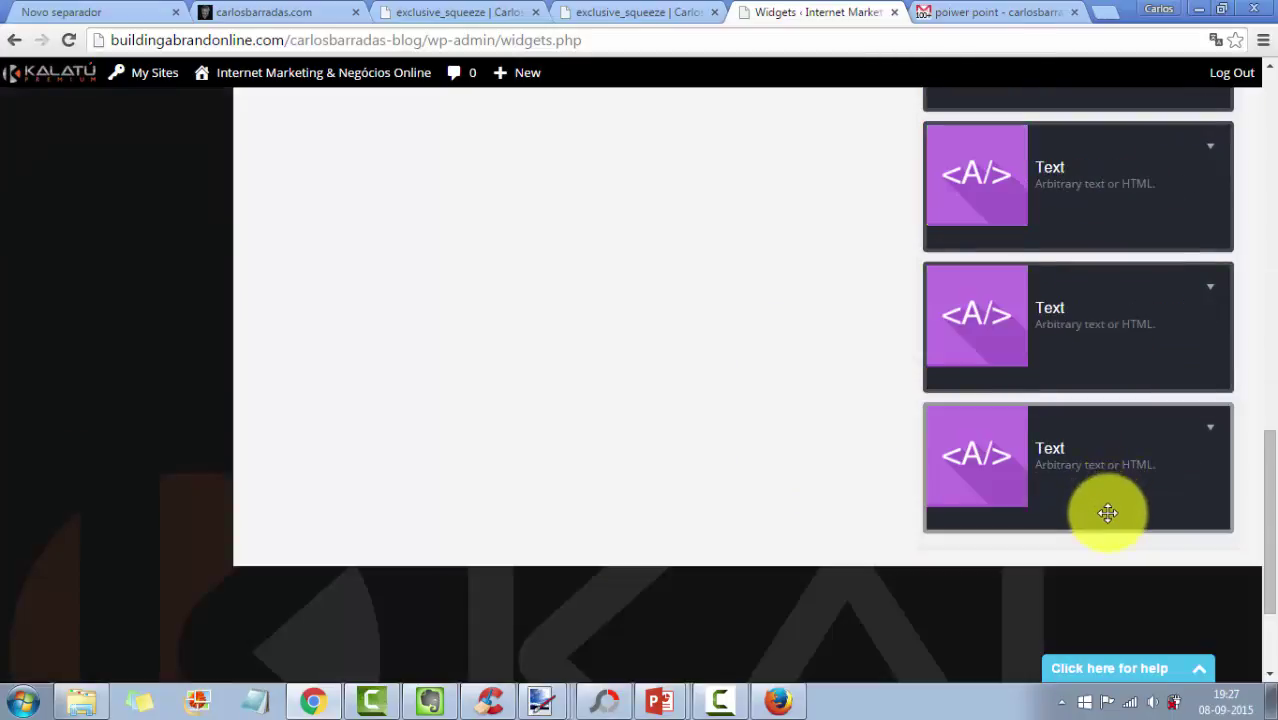
pyautogui.scroll(4, 1004, 285)
pyautogui.scroll(-1, 283, 157)
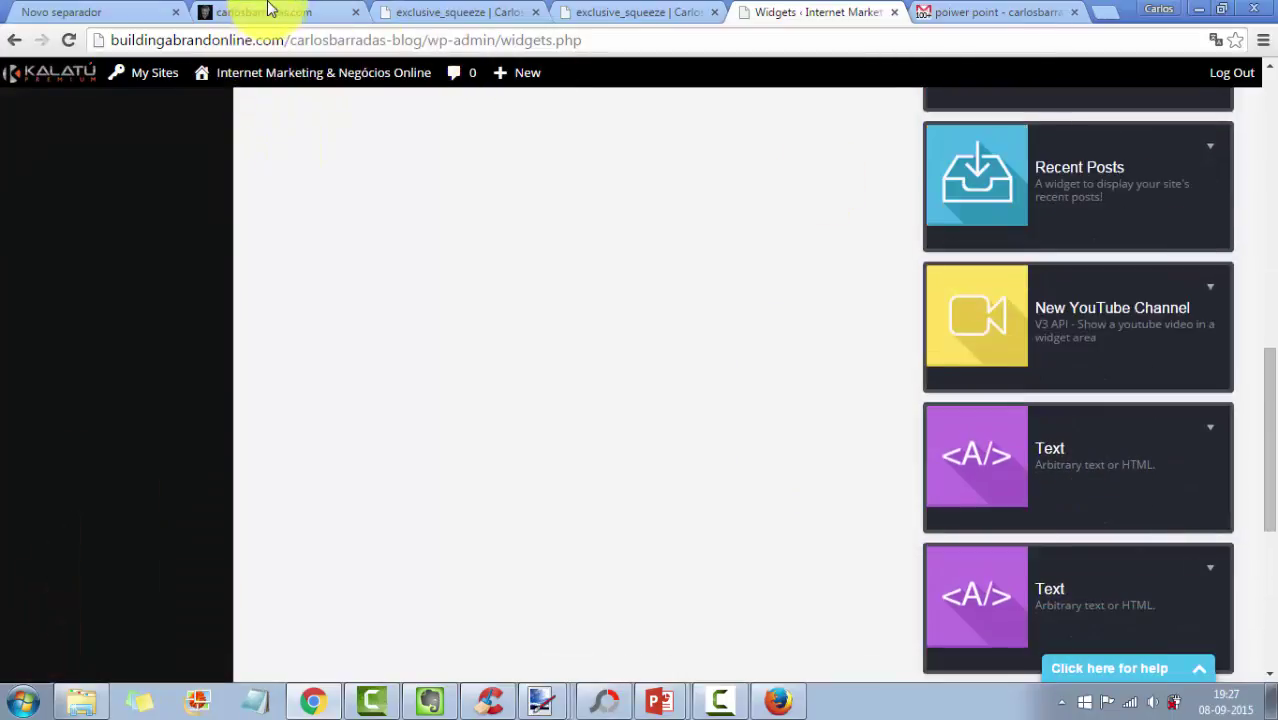
# - Examine the published blog's sidebar, comparing the Nova Profissão banner, the Categorias list and the Mulheres E banner
pyautogui.click(316, 18)
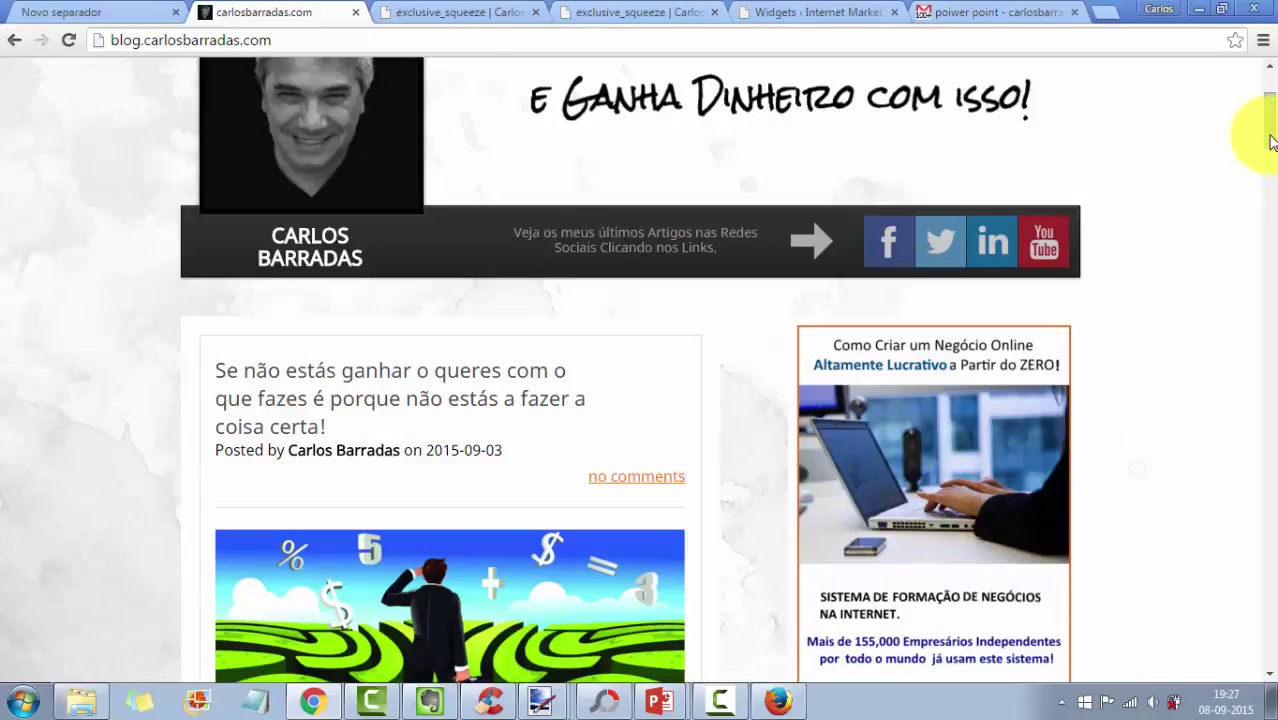
pyautogui.scroll(-10, 884, 522)
pyautogui.scroll(3, 1110, 406)
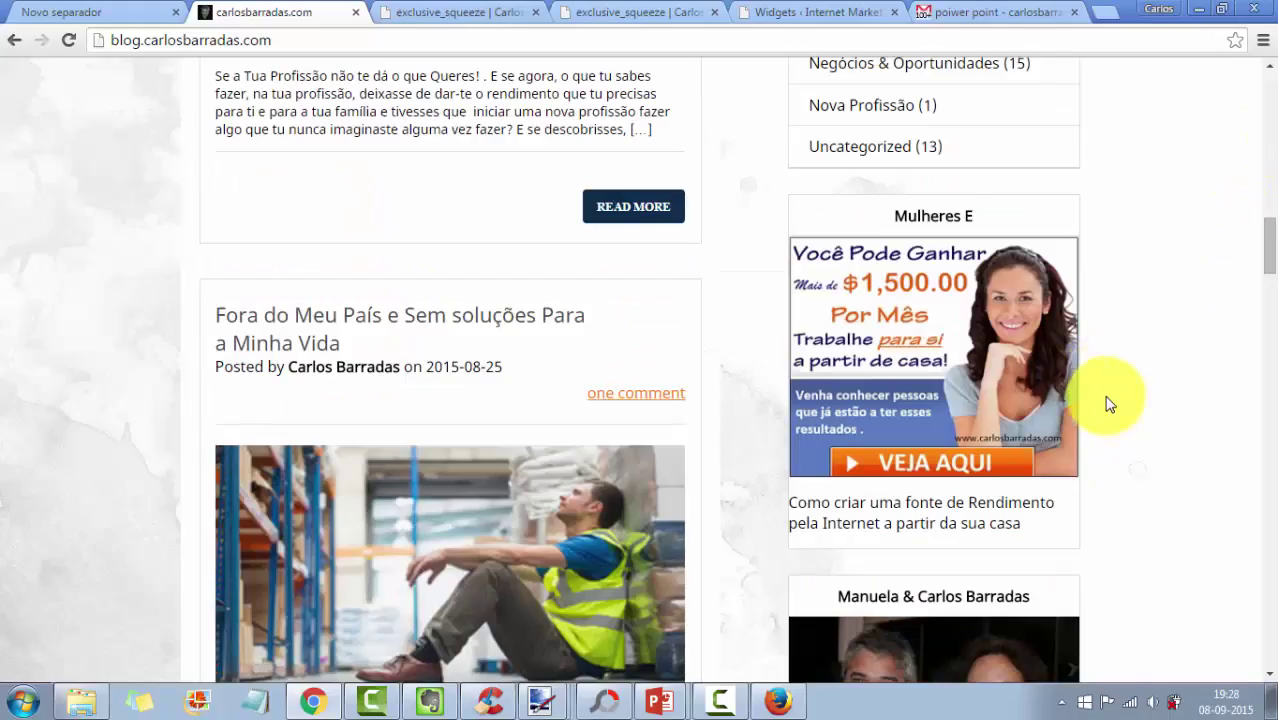
pyautogui.scroll(2, 1015, 349)
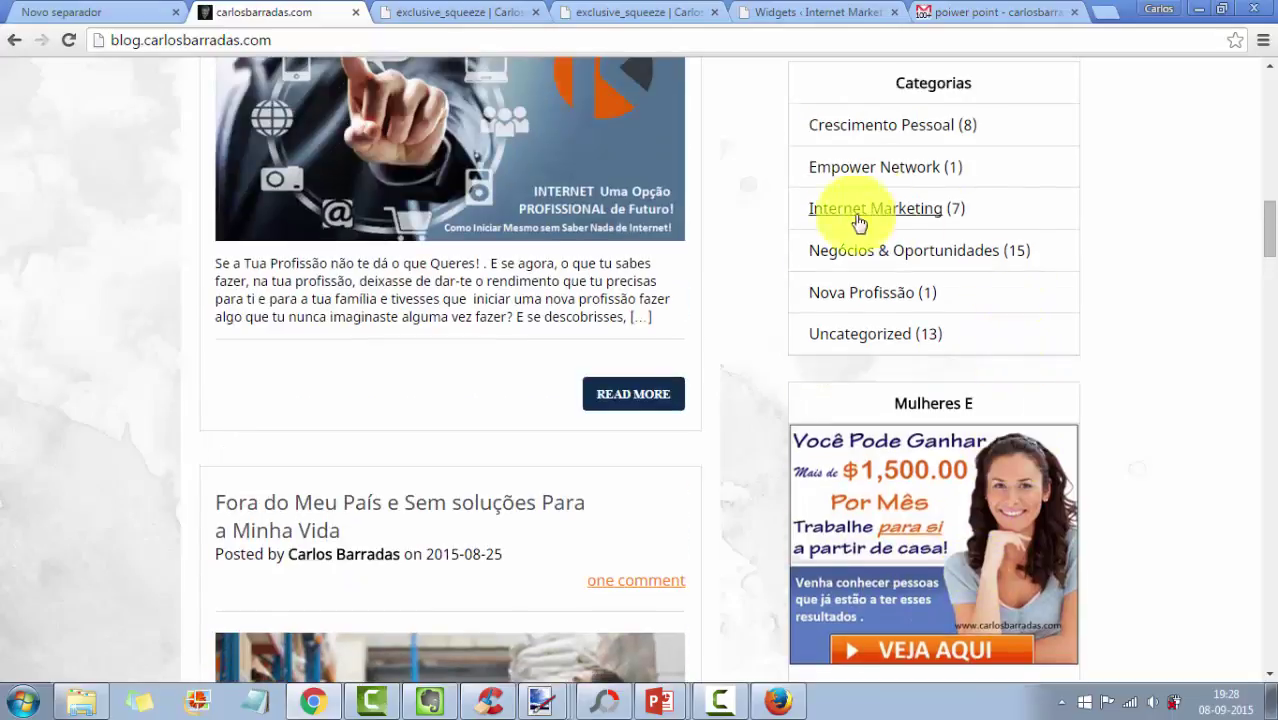
pyautogui.scroll(3, 1018, 242)
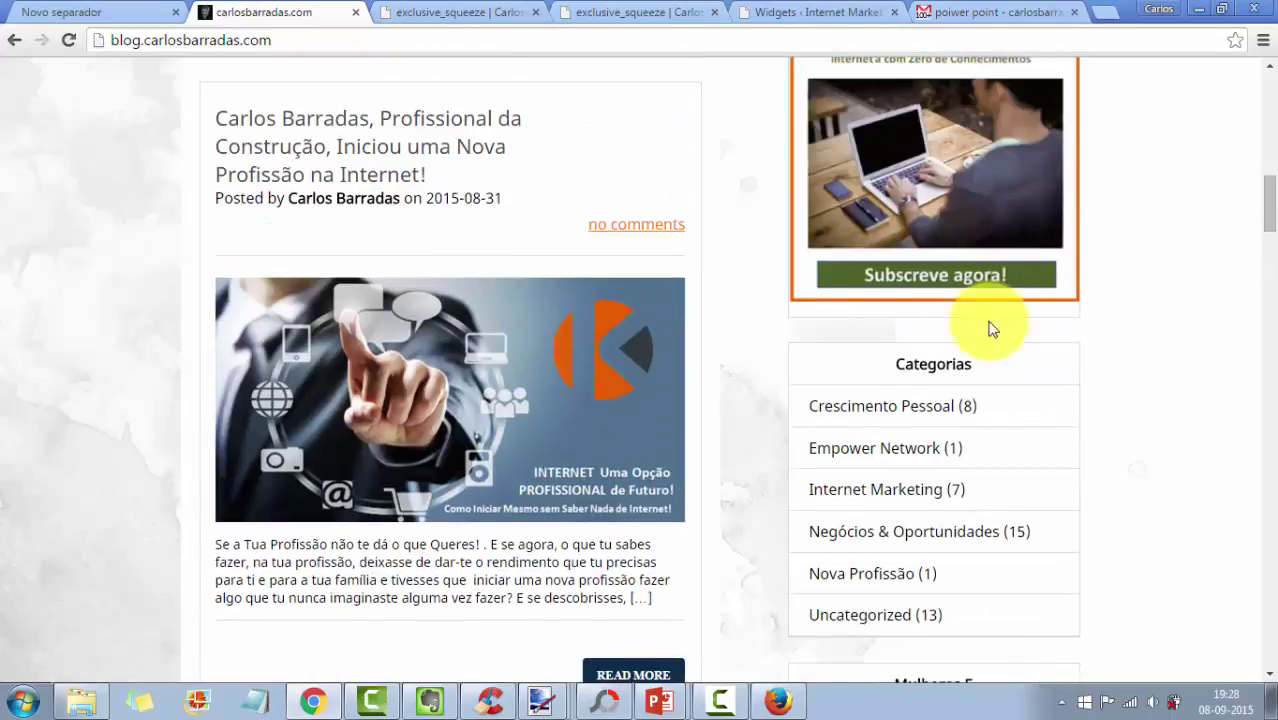
pyautogui.scroll(3, 1041, 448)
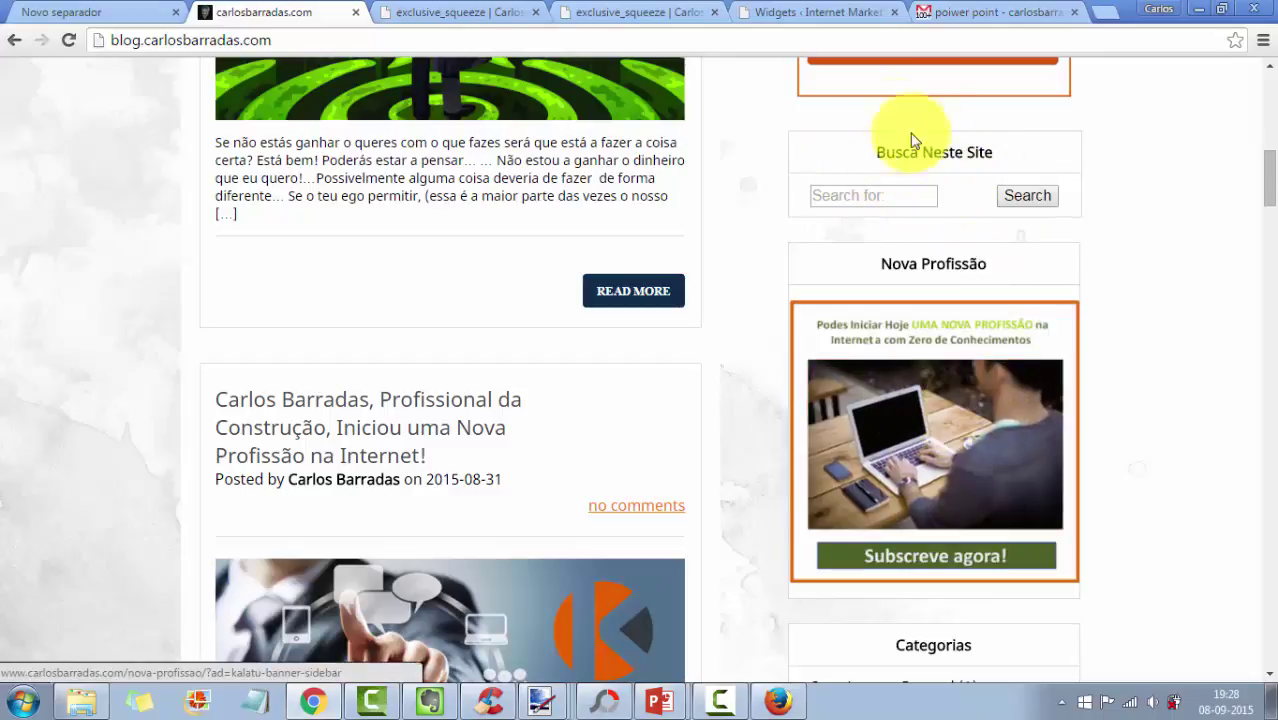
pyautogui.scroll(-7, 996, 420)
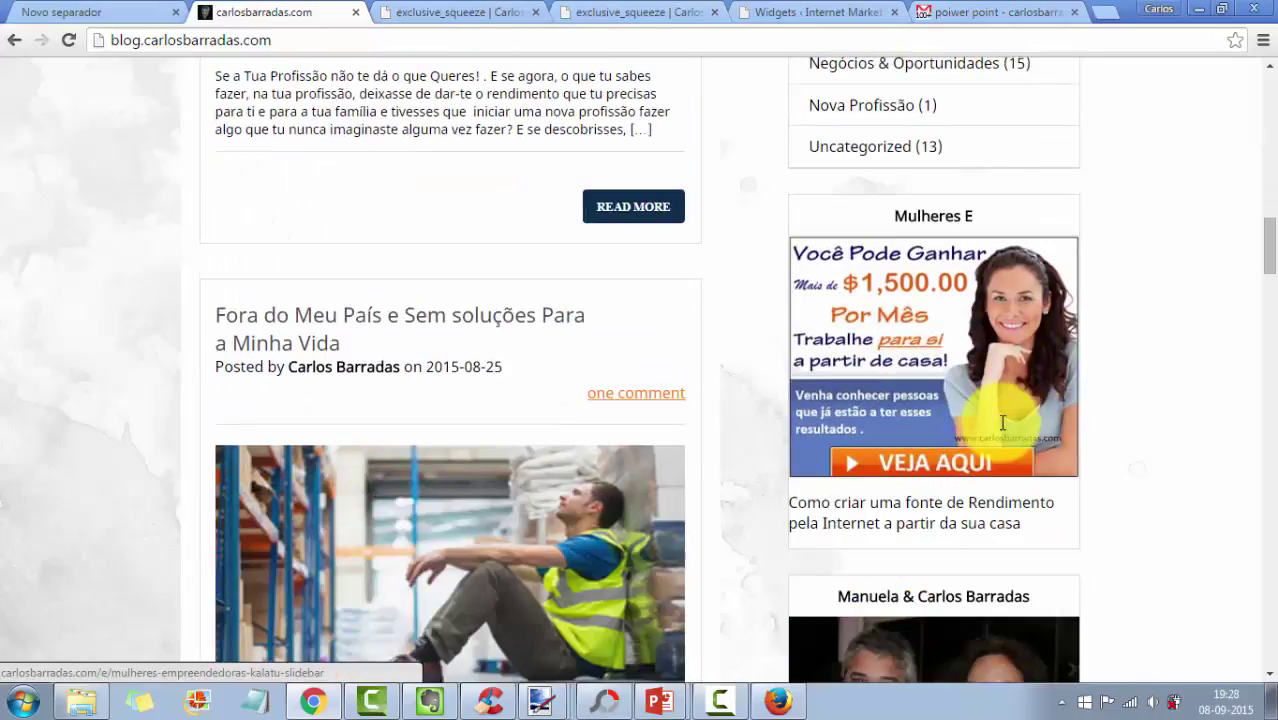
pyautogui.scroll(-2, 1003, 422)
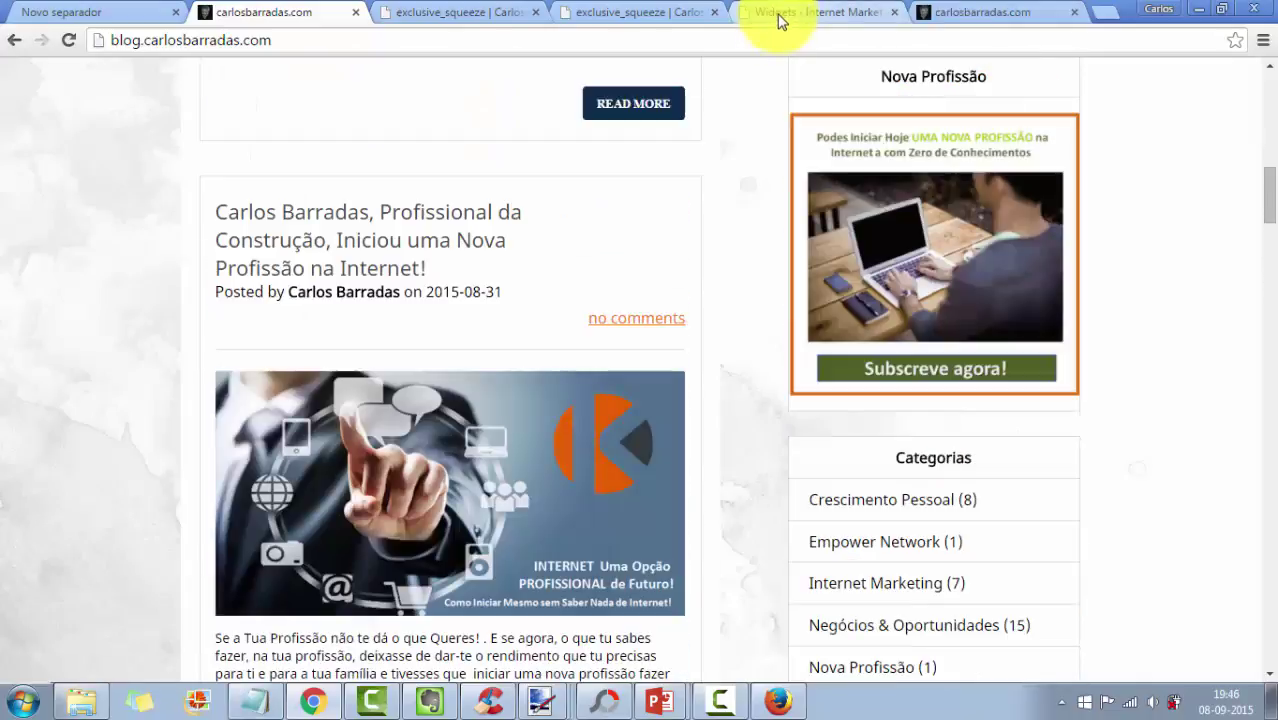
# - Return to the Widgets page and open the Add New Post page in a new browser tab
pyautogui.click(776, 18)
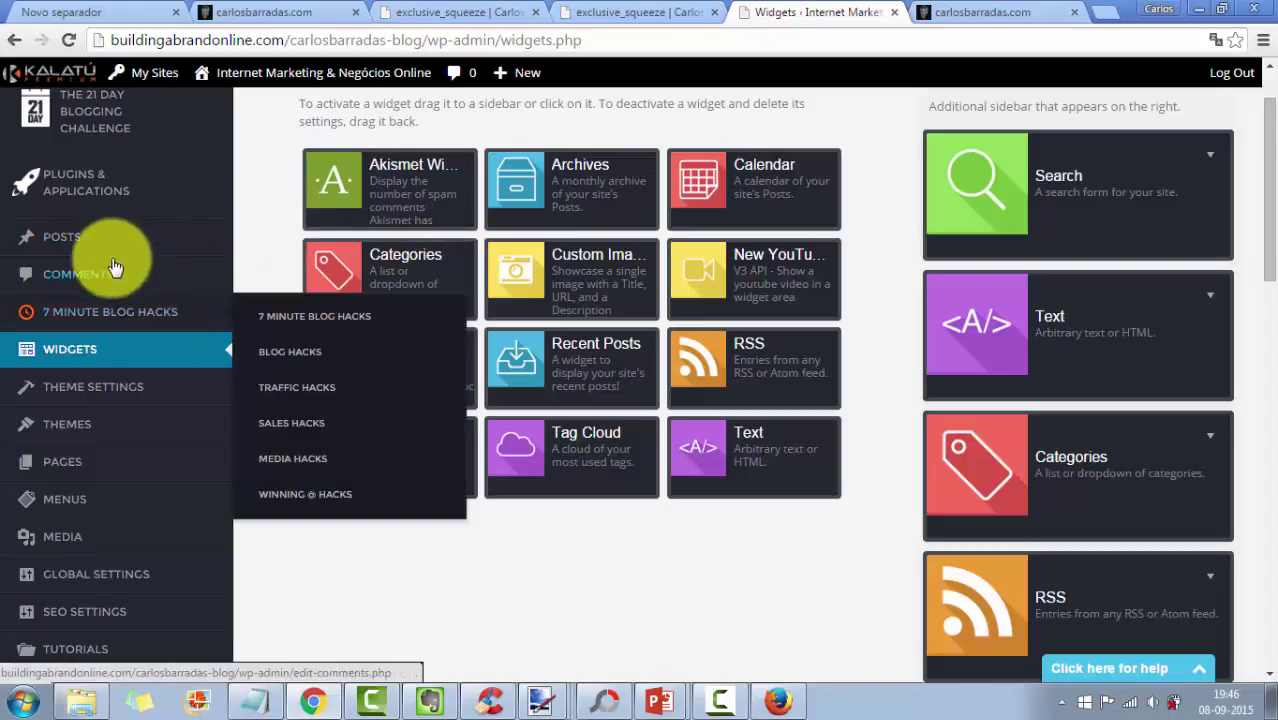
pyautogui.moveTo(46, 232)
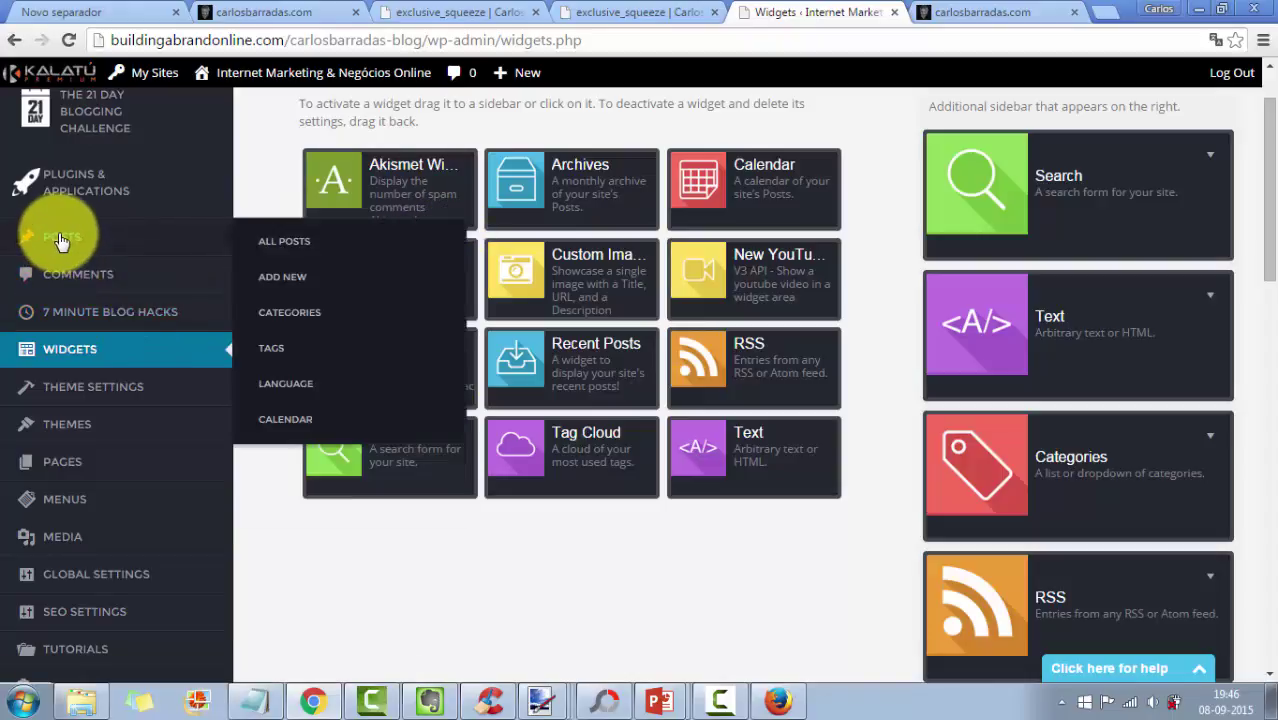
pyautogui.rightClick(288, 285)
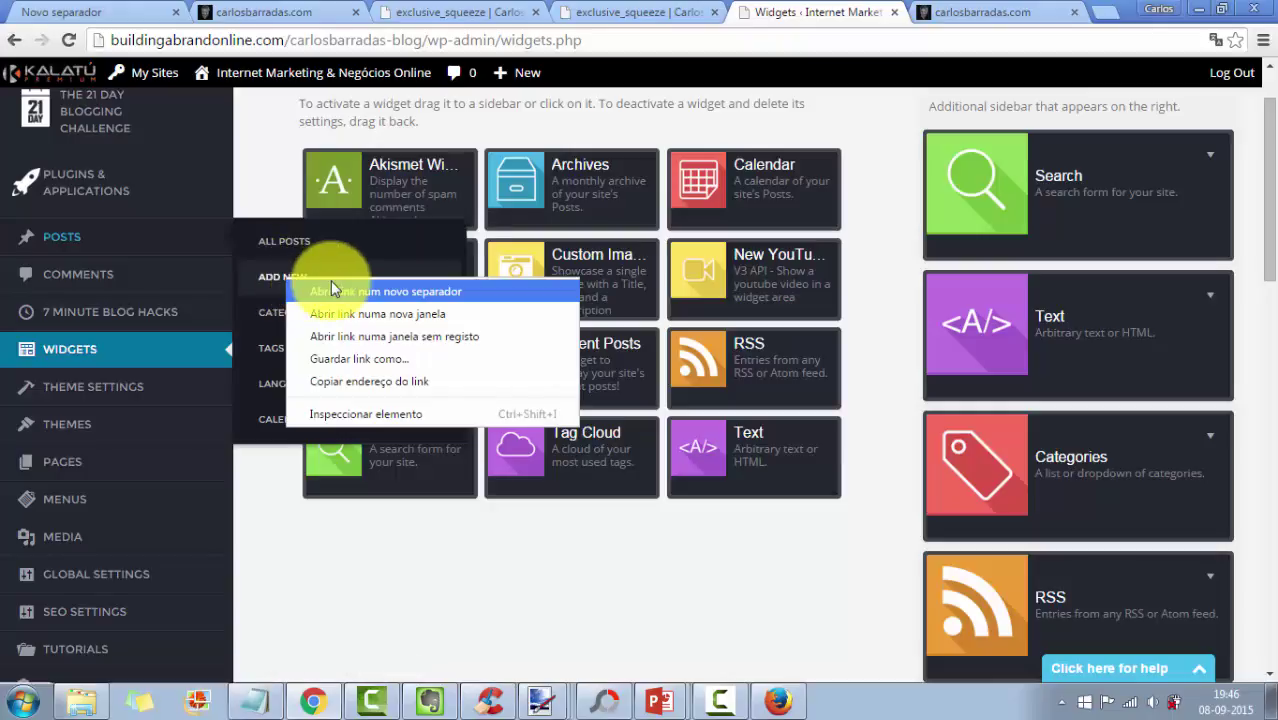
pyautogui.click(387, 290)
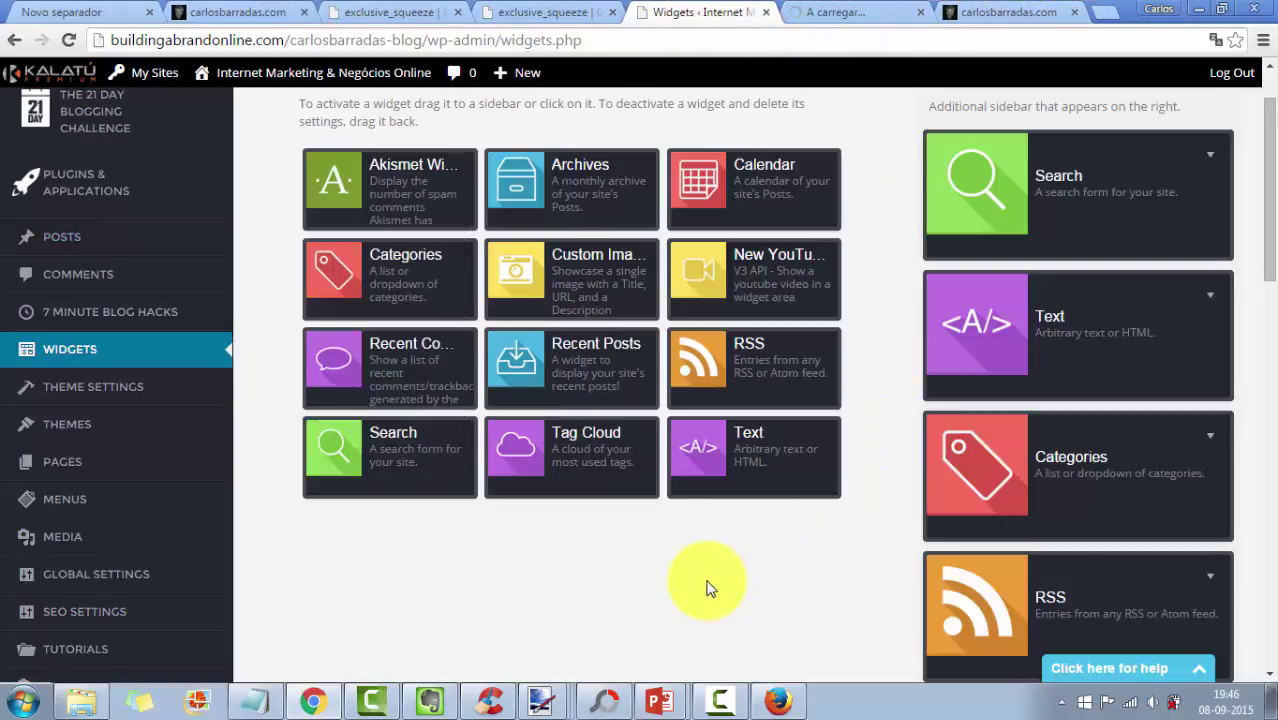
pyautogui.click(860, 17)
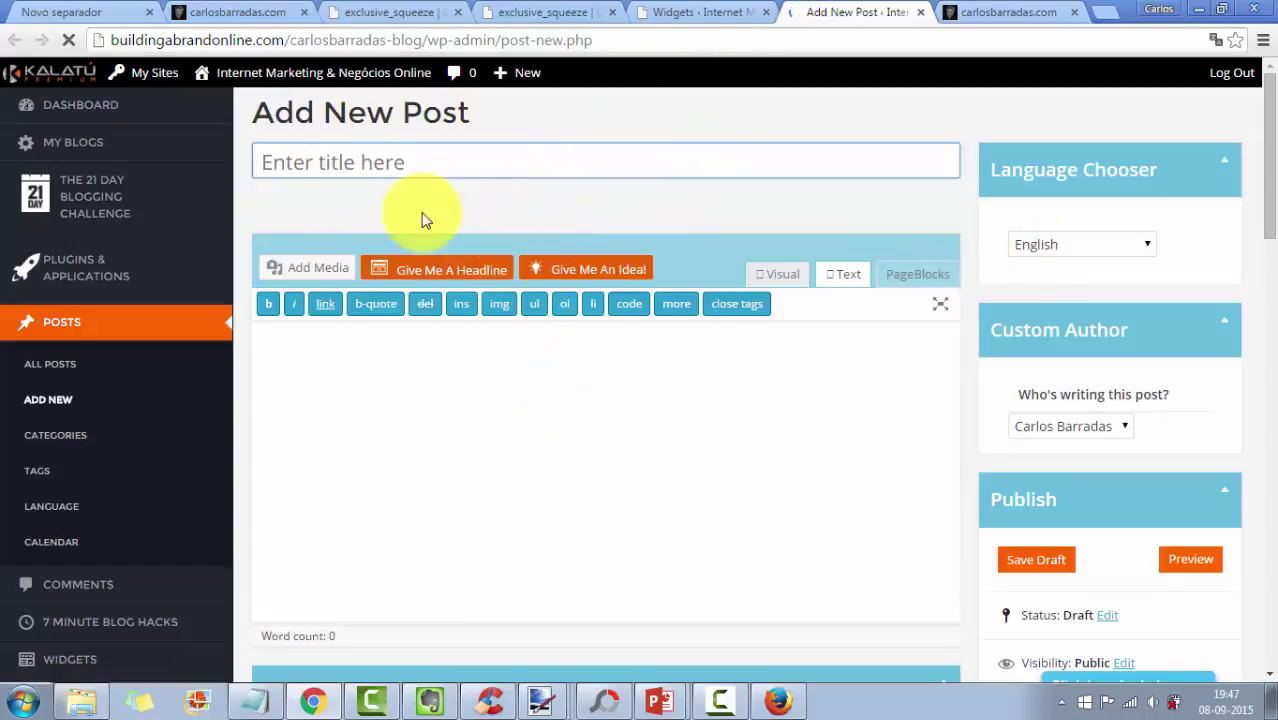
# - Upload texte-anigif.gif from the Imagens library to the blog's media library through the new post's media dialog
pyautogui.click(293, 275)
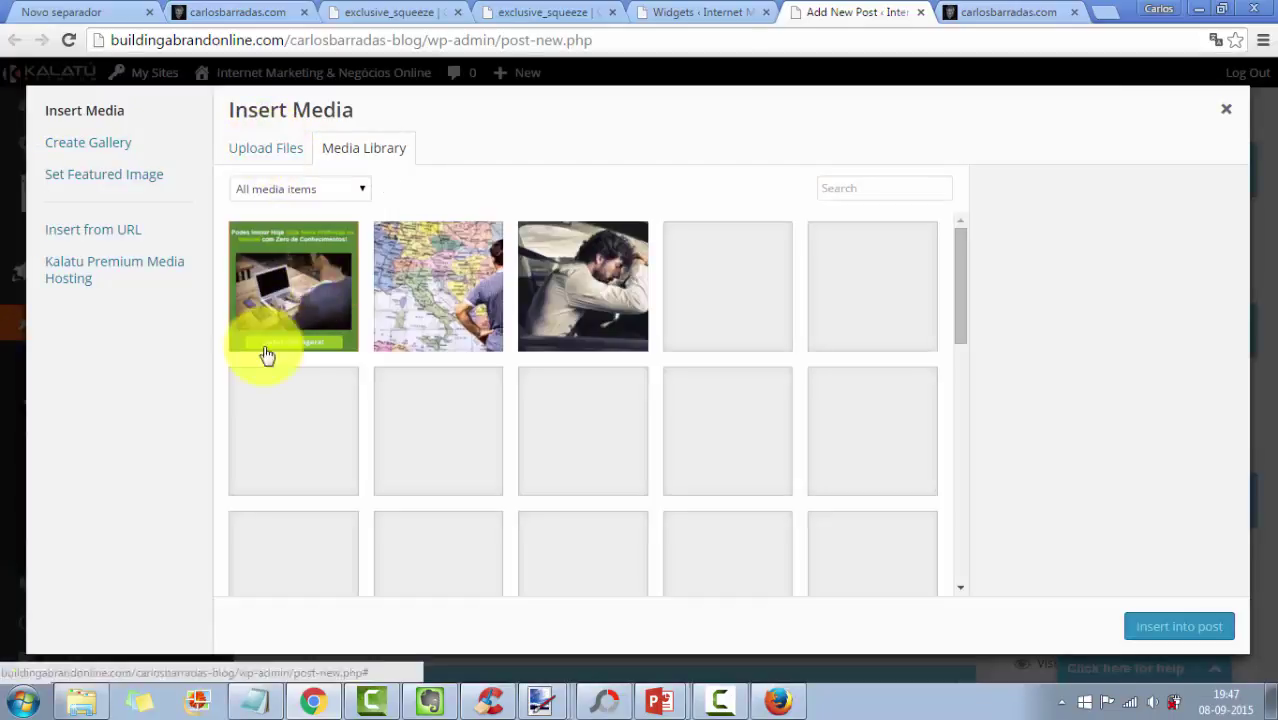
pyautogui.click(257, 156)
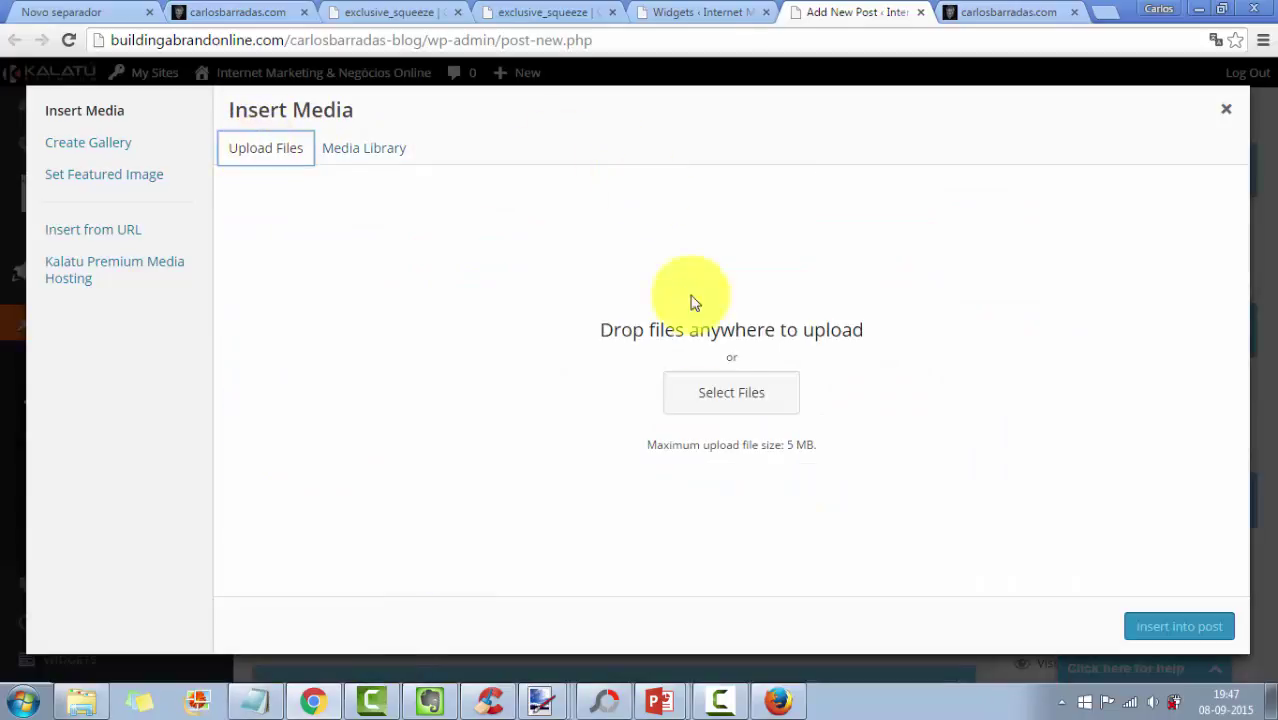
pyautogui.click(757, 398)
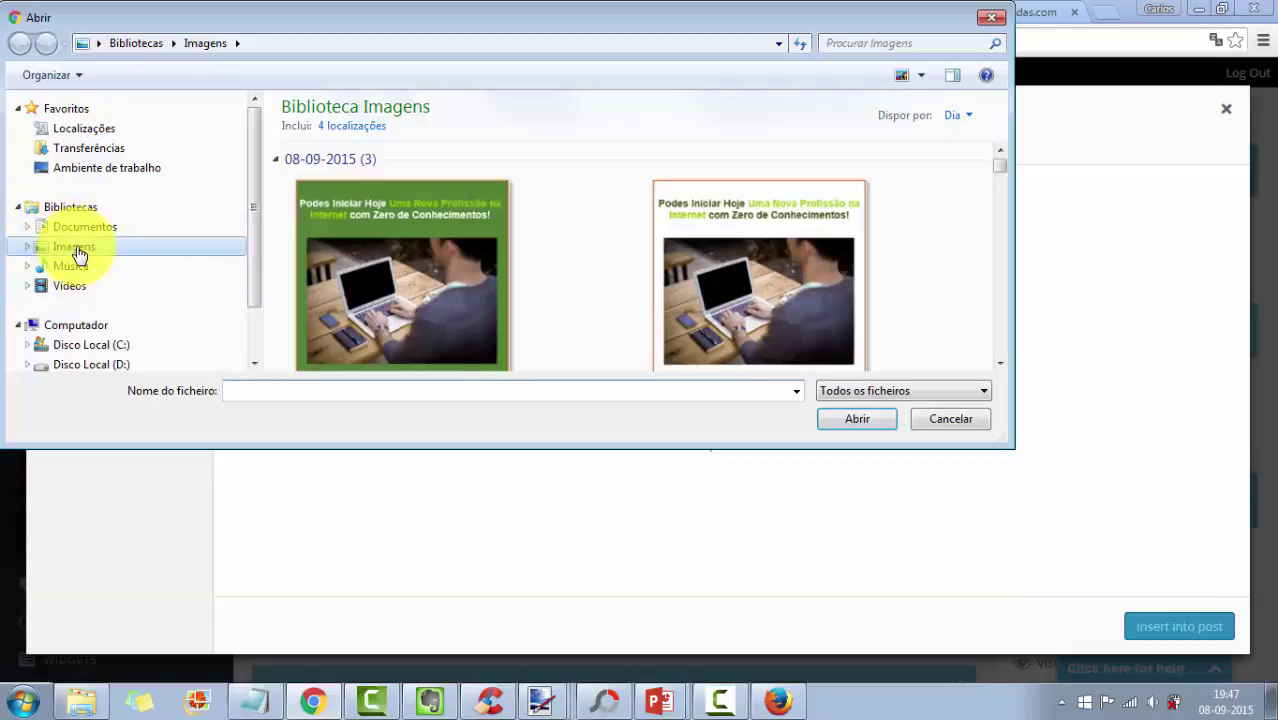
pyautogui.click(298, 390)
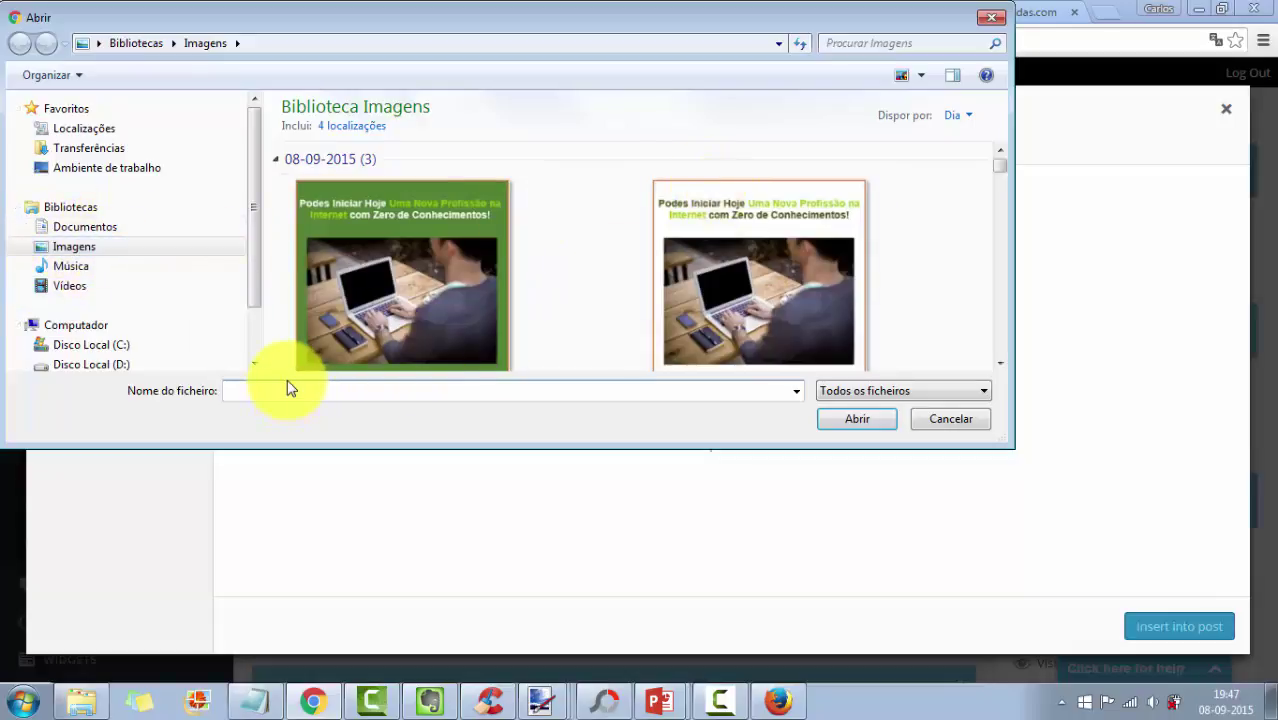
pyautogui.write('texte')
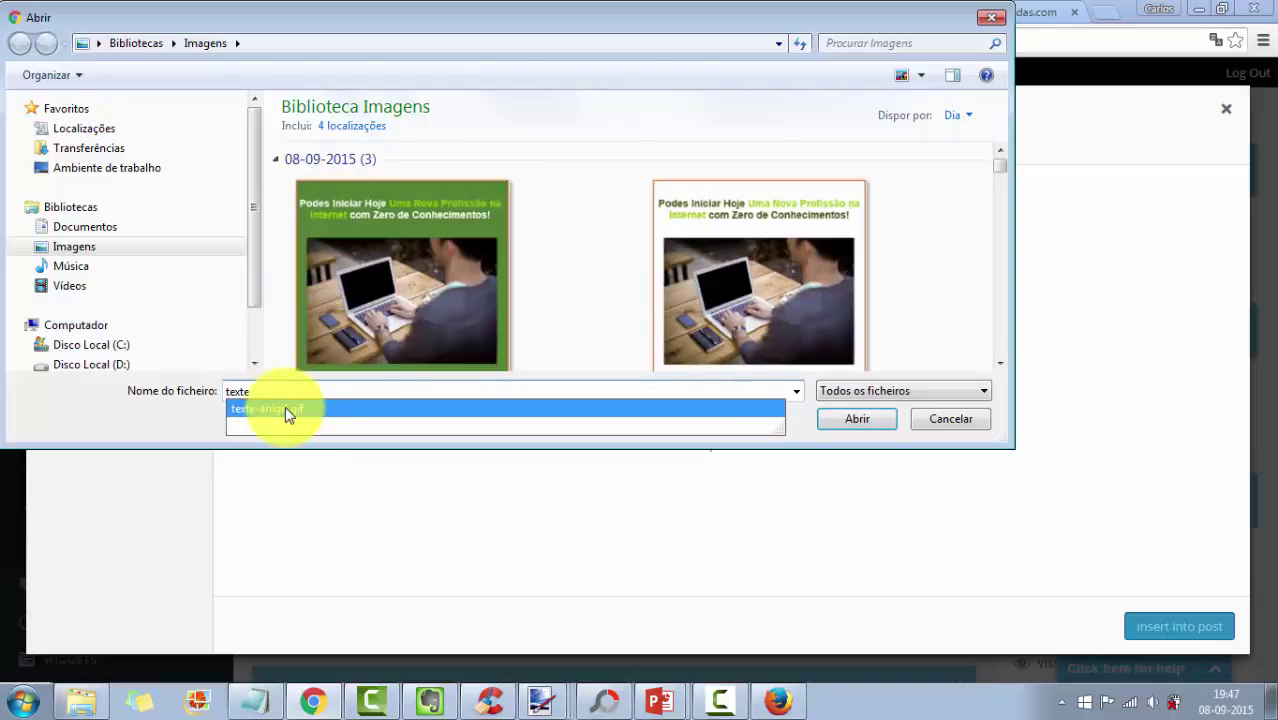
pyautogui.click(285, 406)
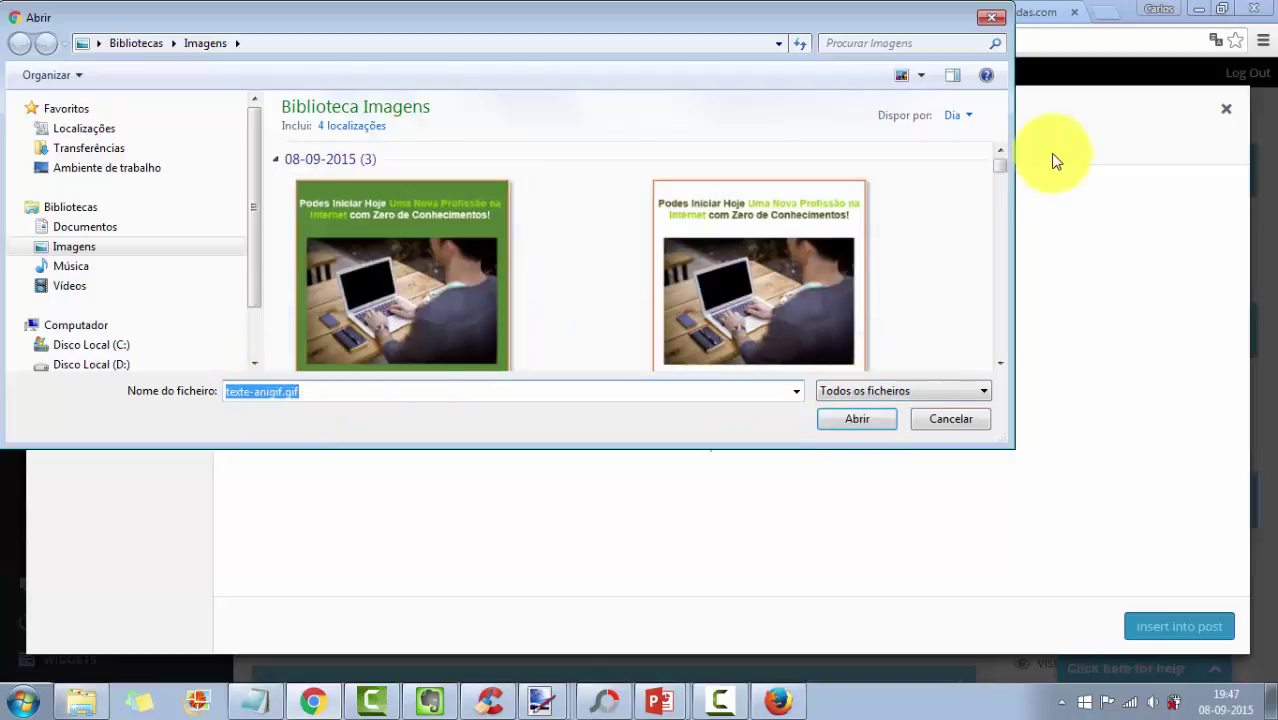
pyautogui.scroll(-3, 1004, 357)
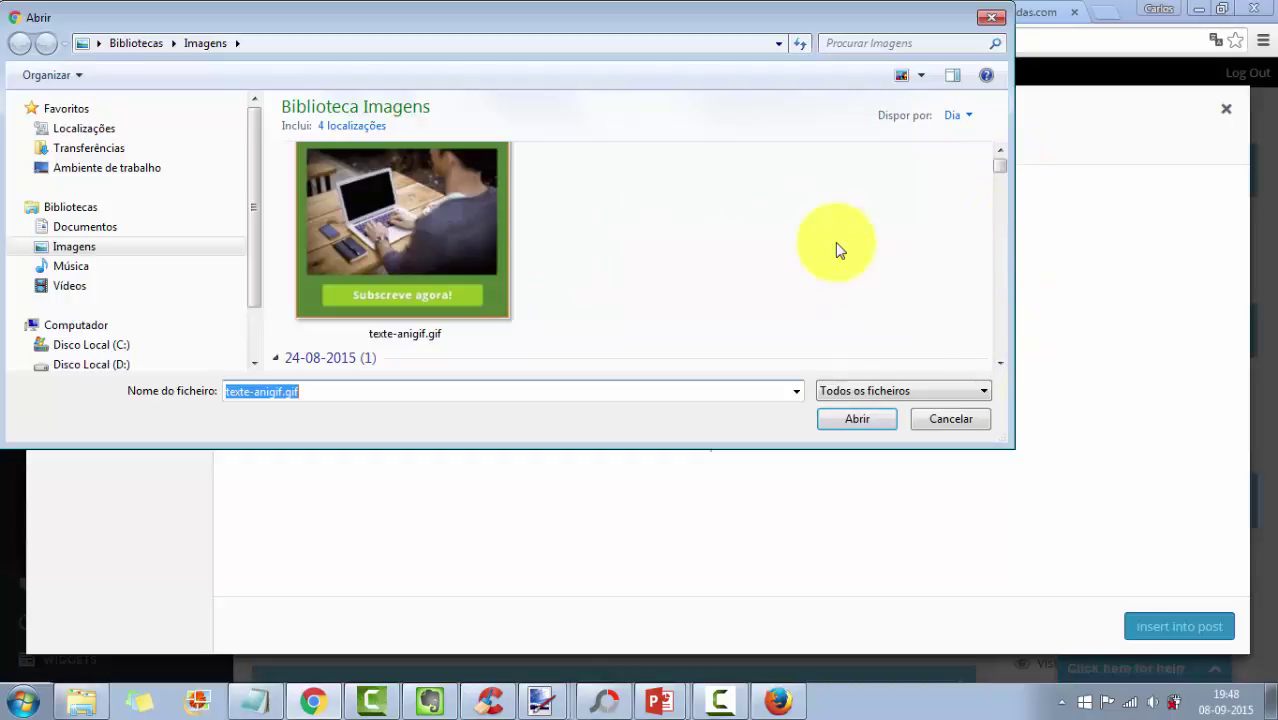
pyautogui.click(809, 263)
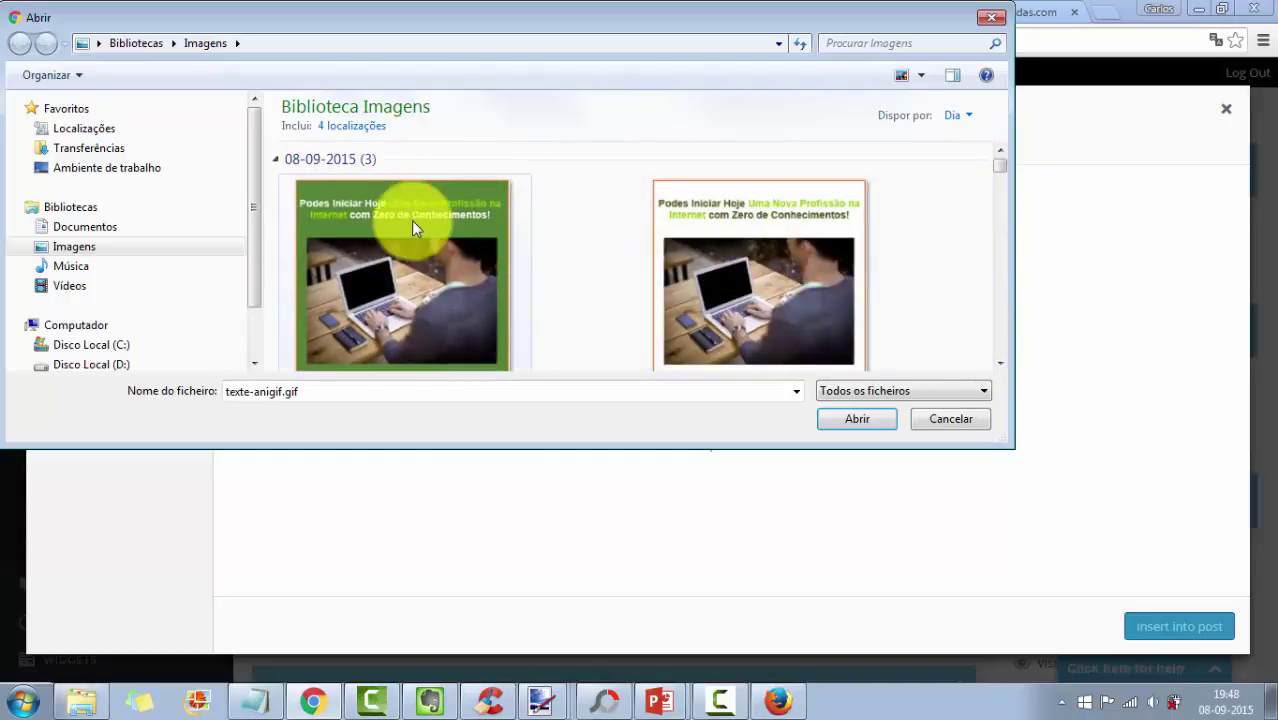
pyautogui.scroll(-2, 840, 226)
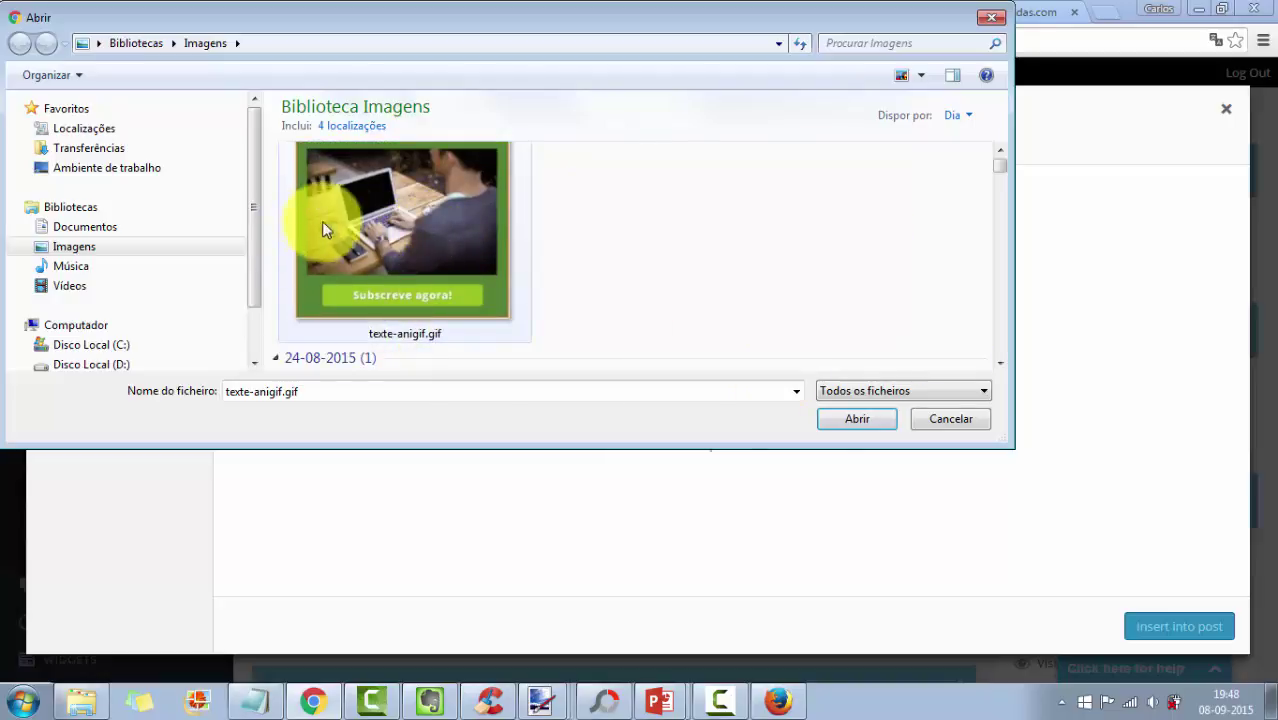
pyautogui.click(421, 233)
pyautogui.click(857, 419)
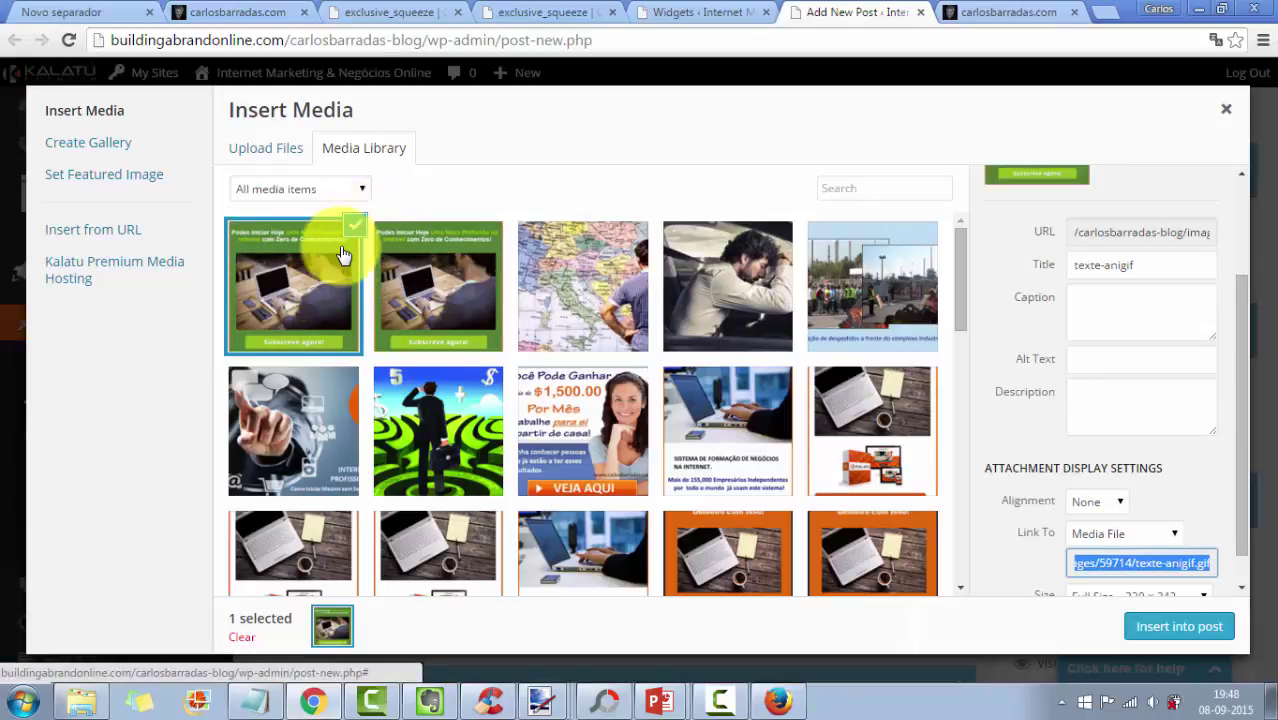
# - Insert texte-anigif.gif into the new post at full size and show it in the visual editor
pyautogui.click(1177, 637)
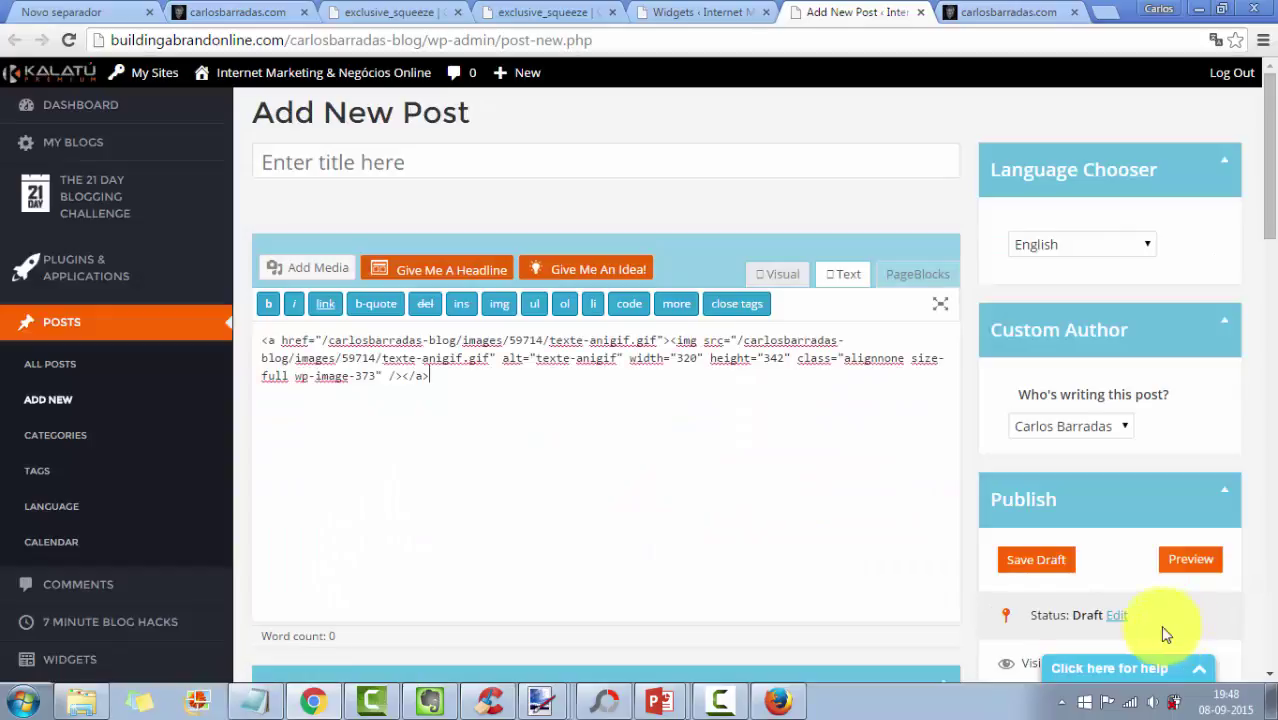
pyautogui.click(777, 274)
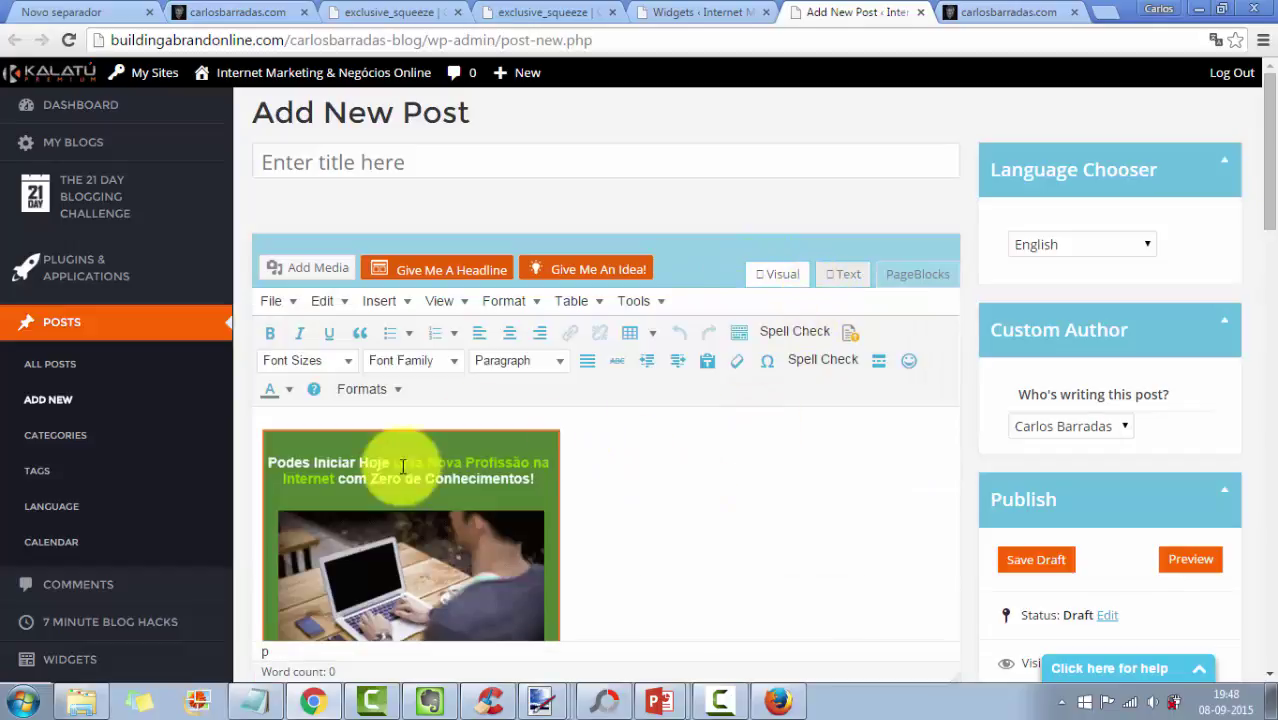
pyautogui.scroll(-1, 785, 468)
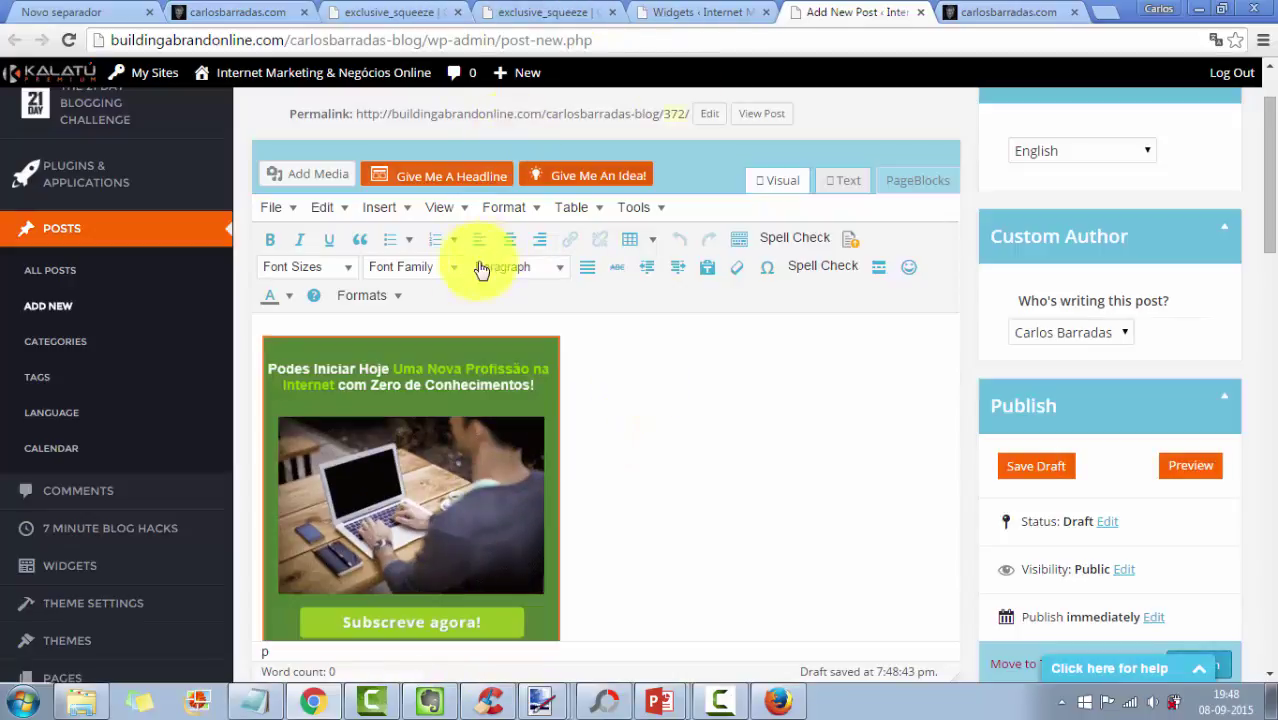
# - Extend the ad tracking parameter in the nova-profissao landing page's URL to kalatu-banner-sidebar-nova-profissao
pyautogui.click(410, 16)
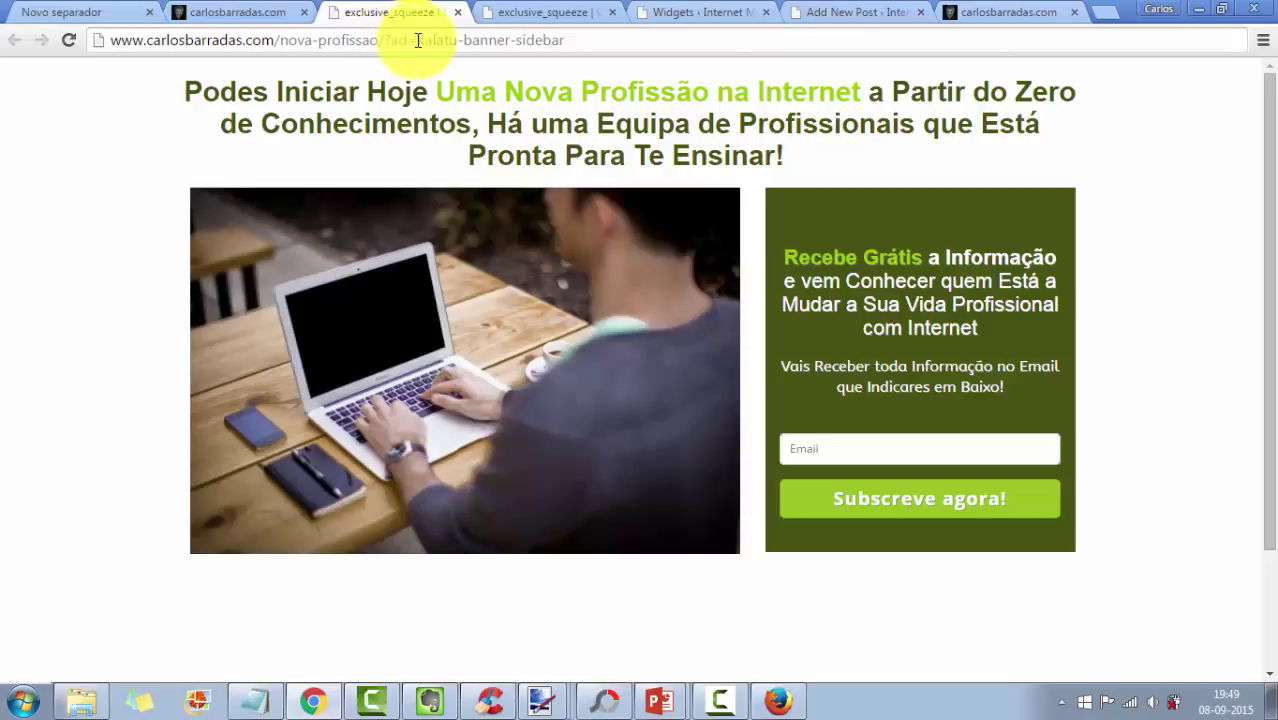
pyautogui.moveTo(443, 41); pyautogui.dragTo(574, 40)
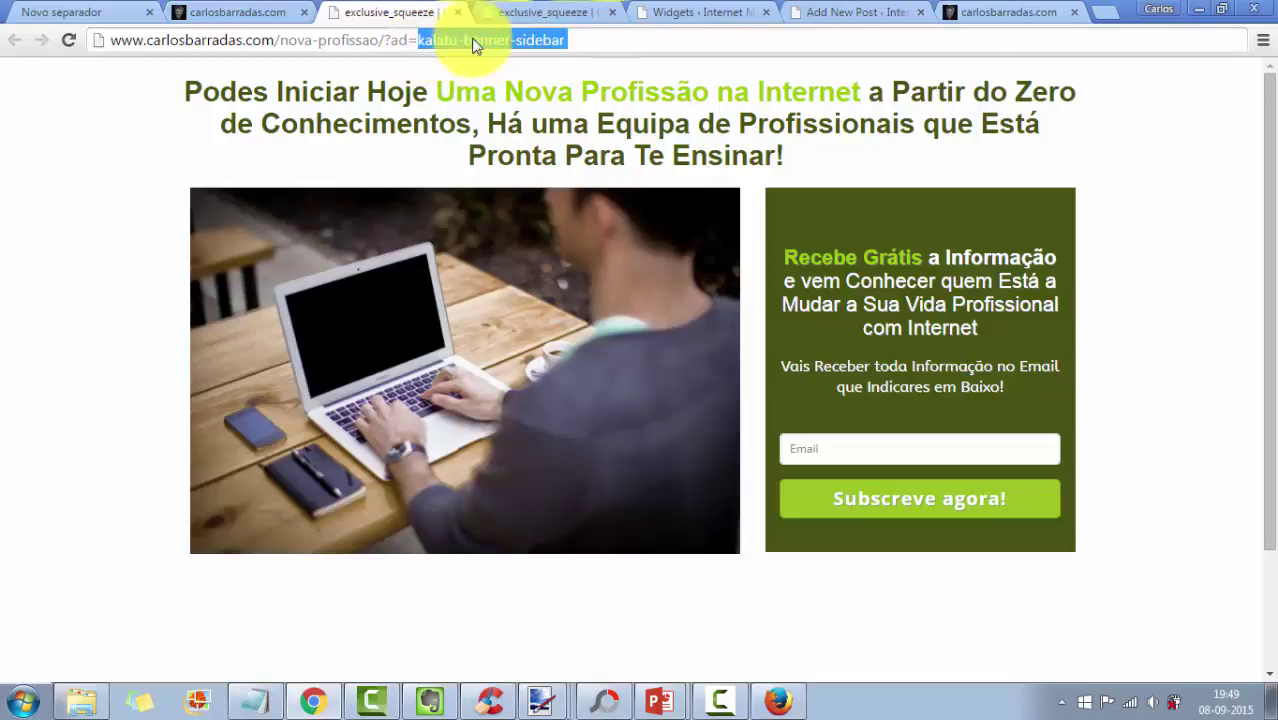
pyautogui.click(565, 37)
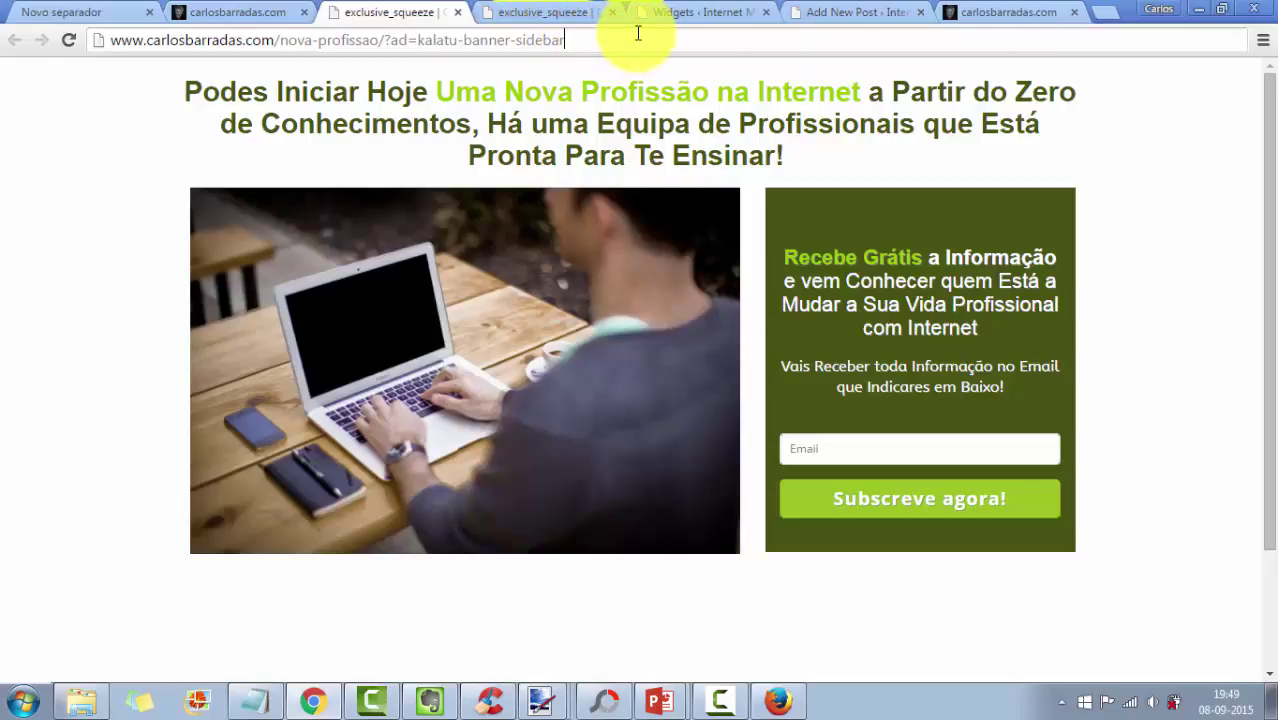
pyautogui.write('-nova-profissao')
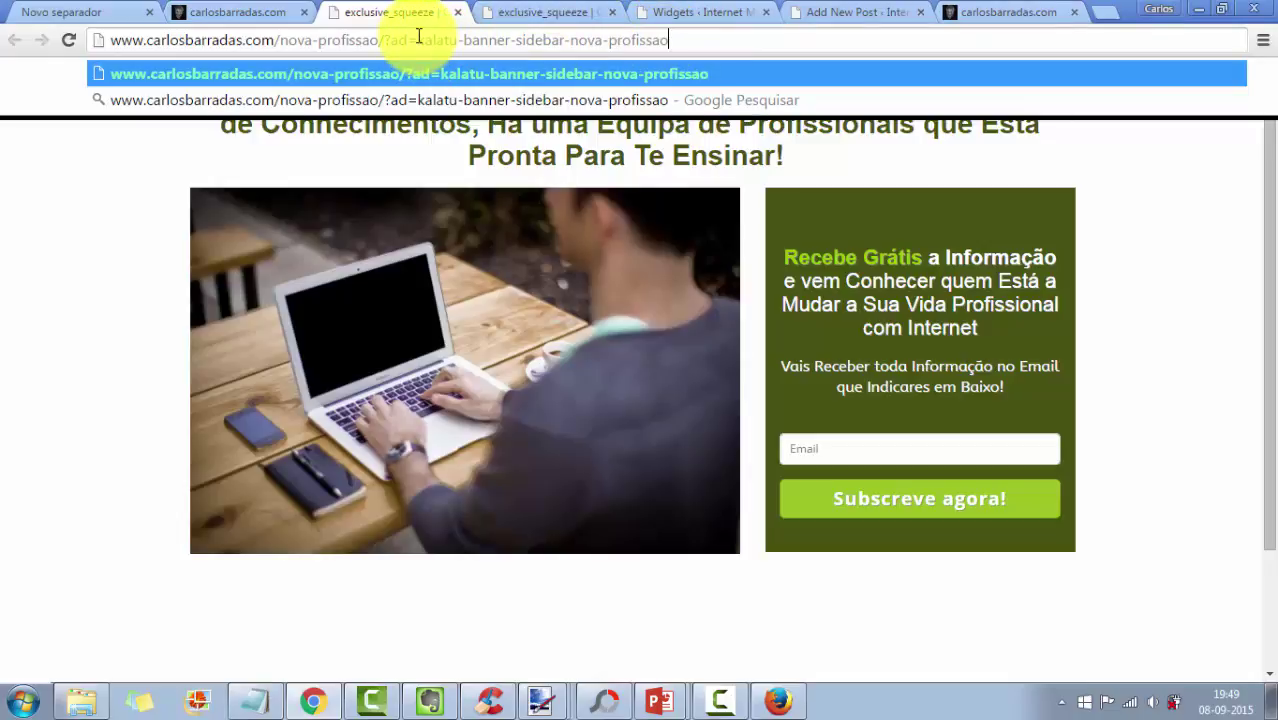
pyautogui.moveTo(418, 37); pyautogui.dragTo(661, 40)
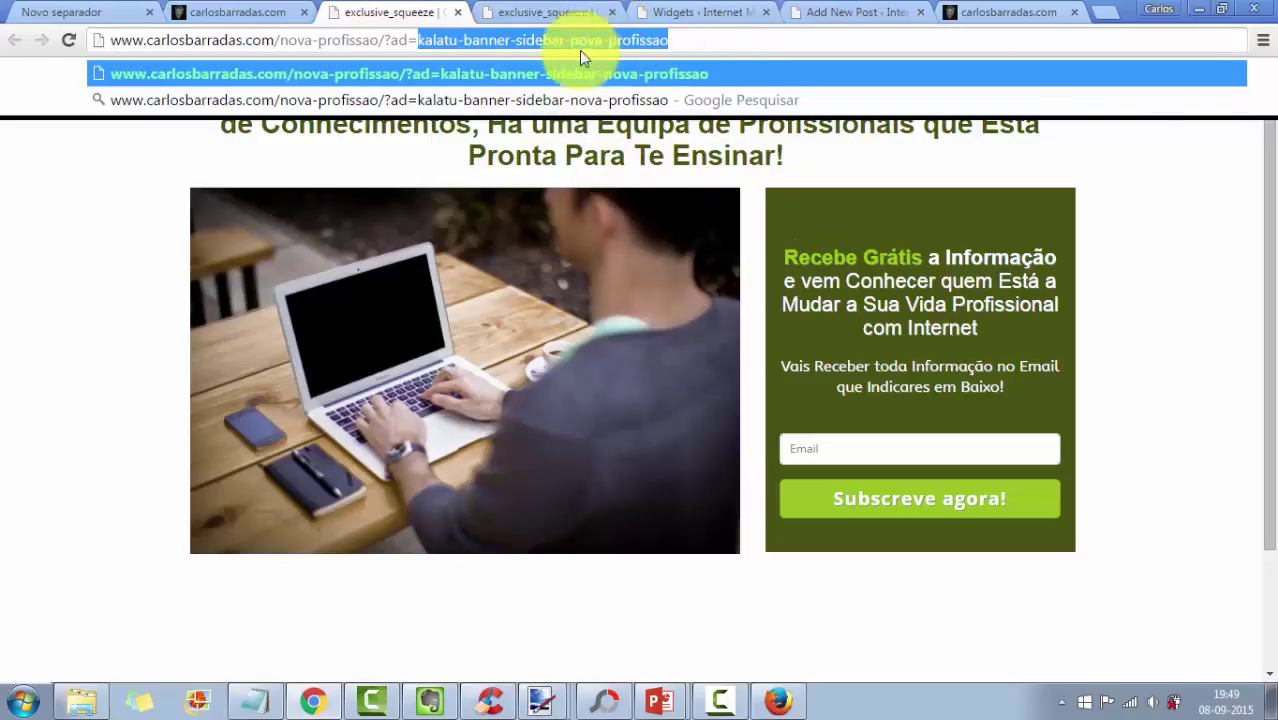
pyautogui.click(413, 38)
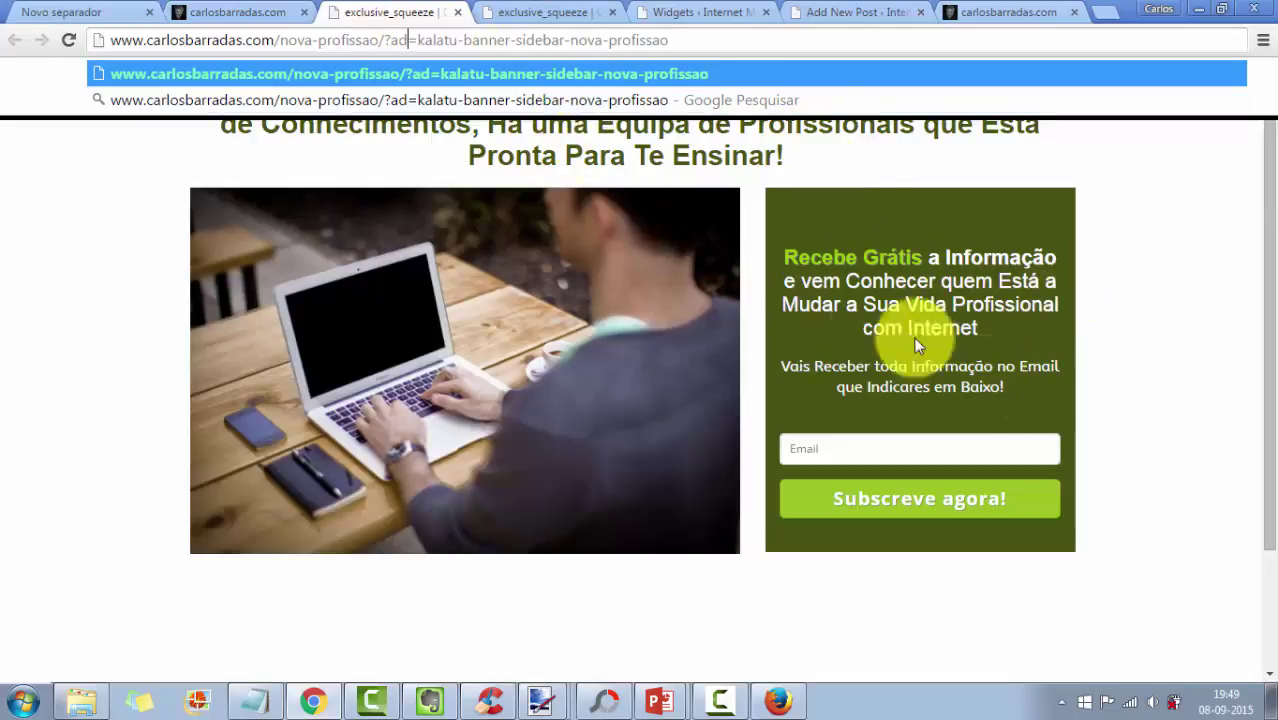
pyautogui.click(1273, 400)
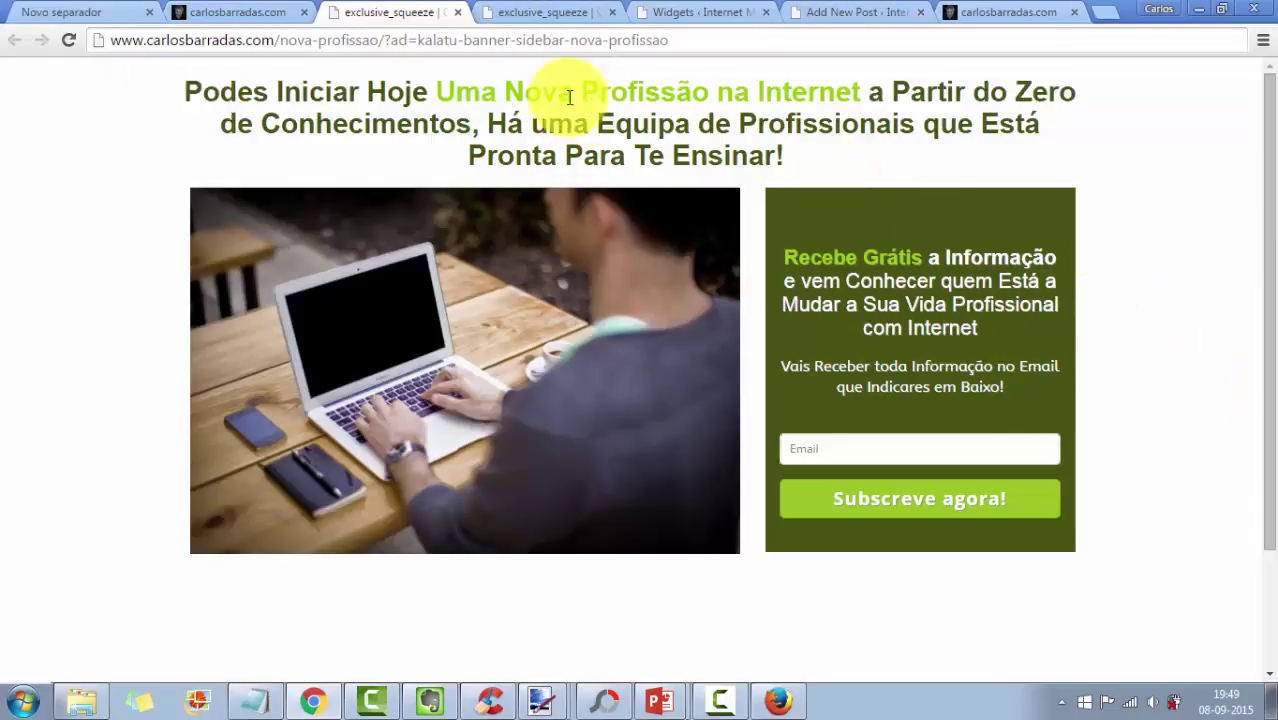
pyautogui.click(392, 42)
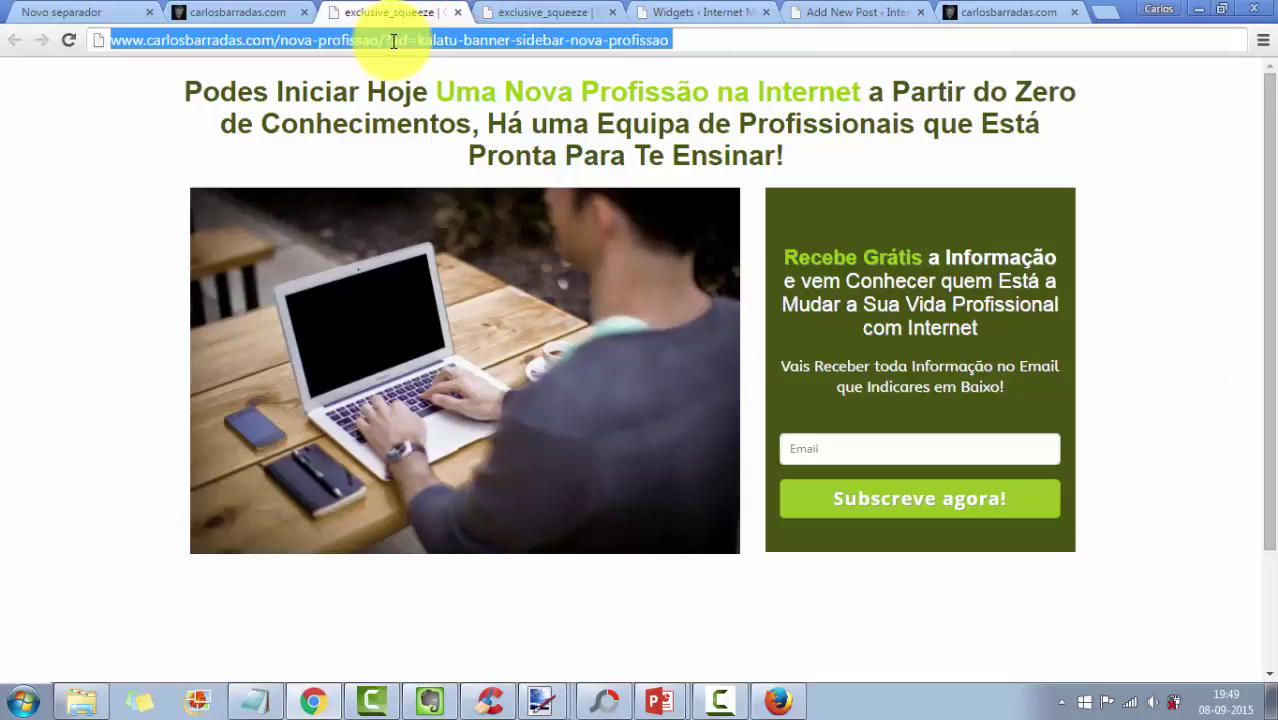
pyautogui.click(393, 40)
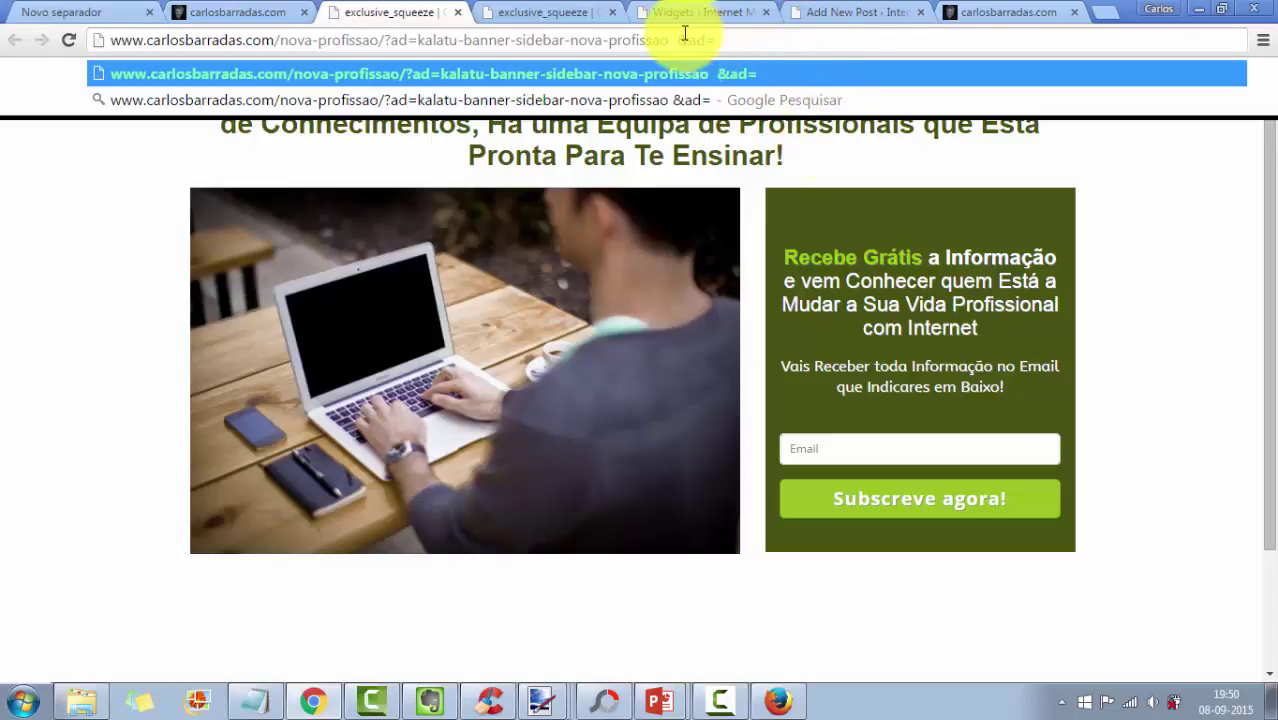
pyautogui.moveTo(678, 37); pyautogui.dragTo(713, 34)
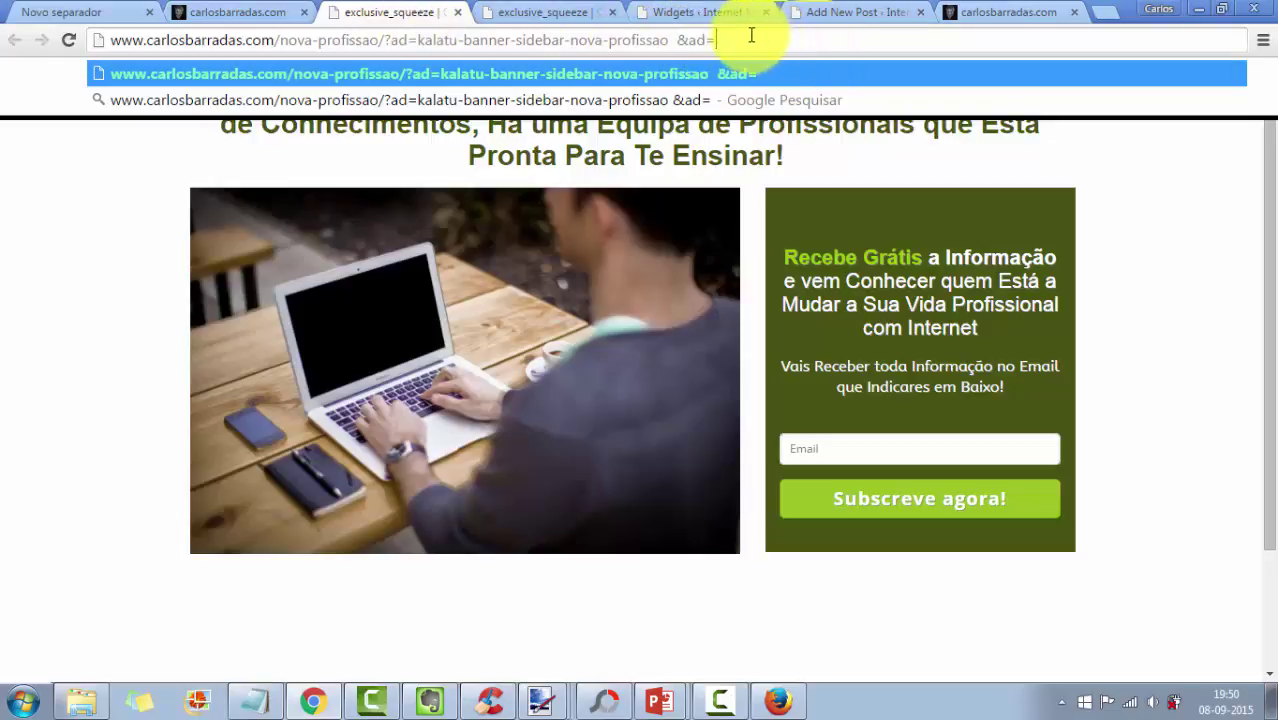
pyautogui.moveTo(751, 36); pyautogui.dragTo(670, 36)
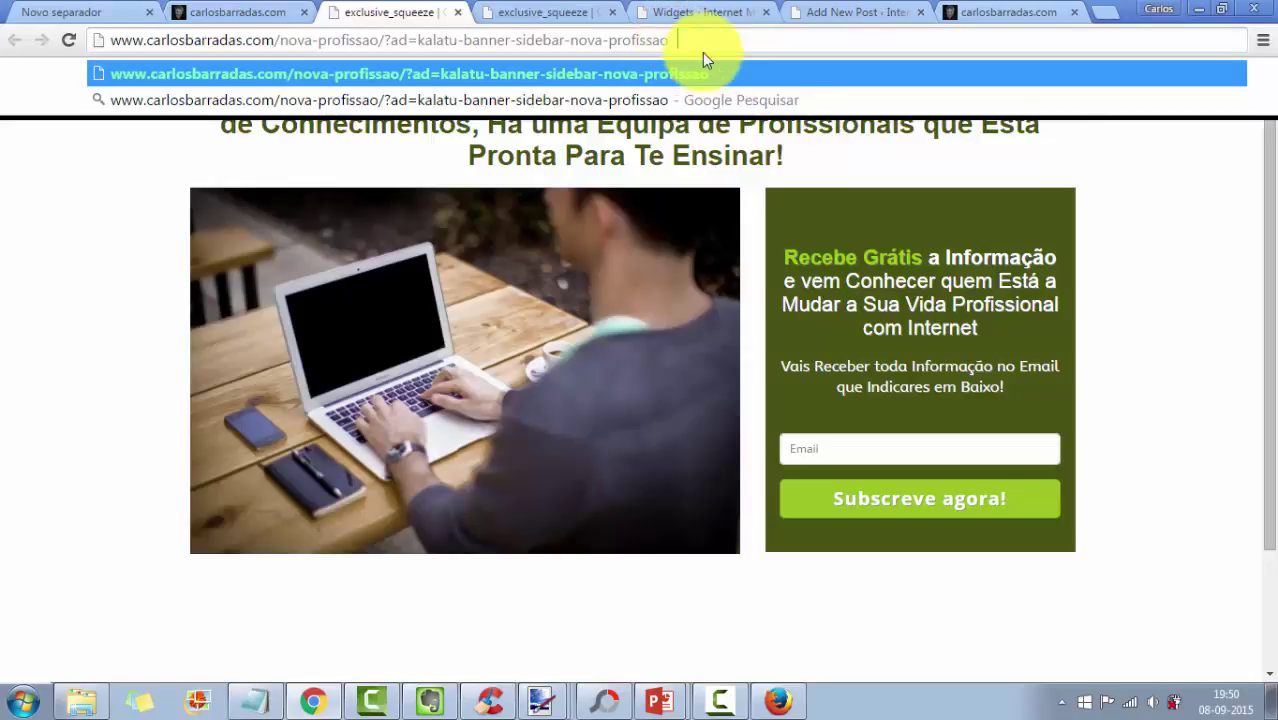
pyautogui.press('BackSpace')
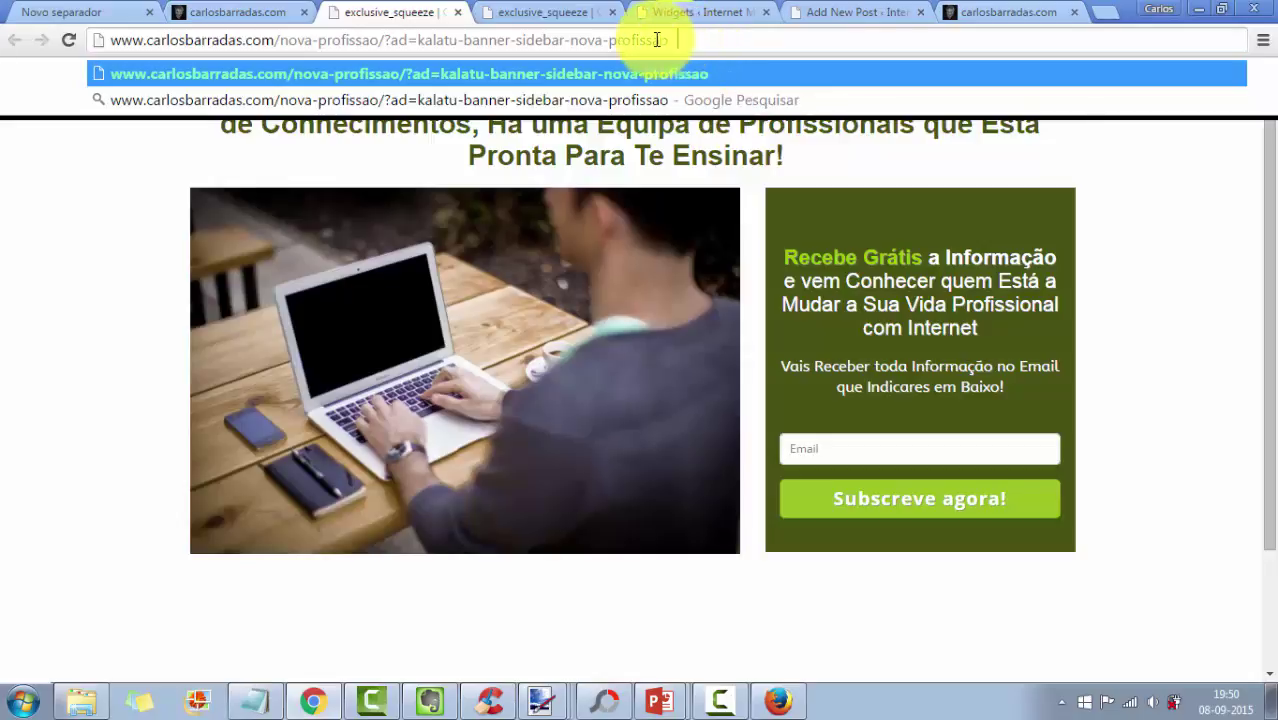
# - Copy the landing page's full URL with its ad tracking parameter and return to the Add New Post page
pyautogui.moveTo(657, 40); pyautogui.dragTo(127, 50)
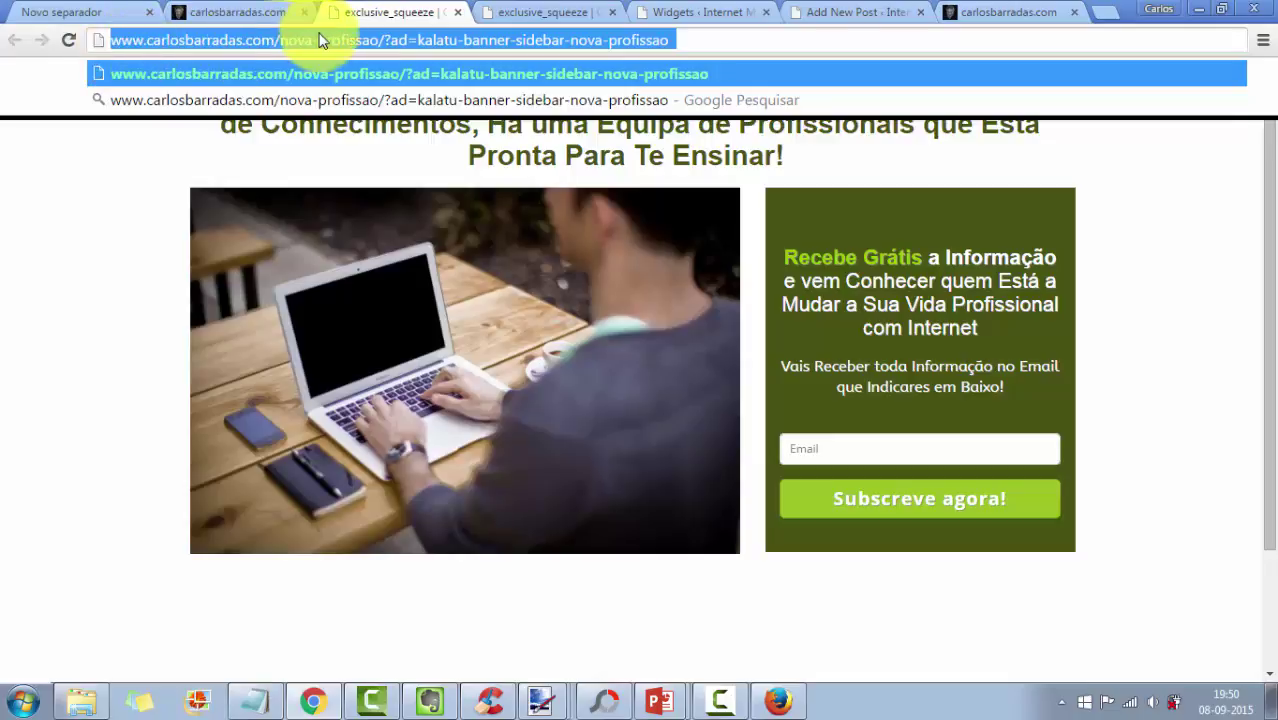
pyautogui.rightClick(380, 48)
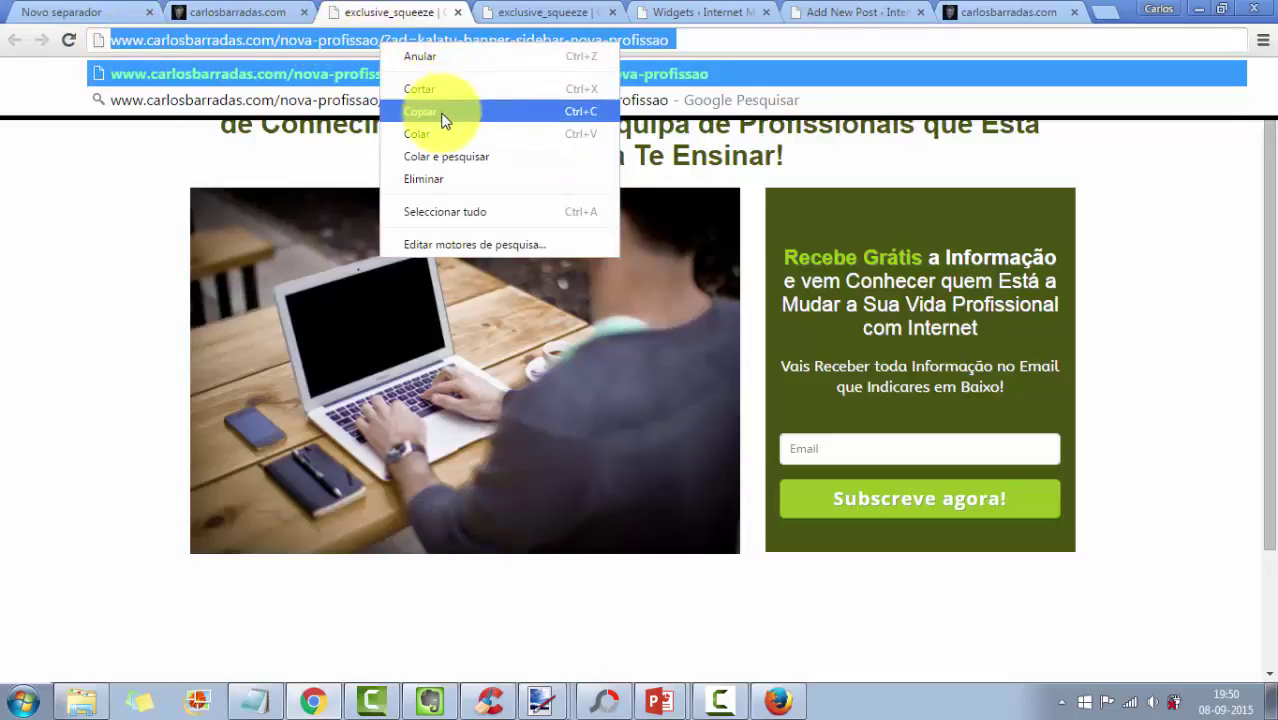
pyautogui.click(445, 117)
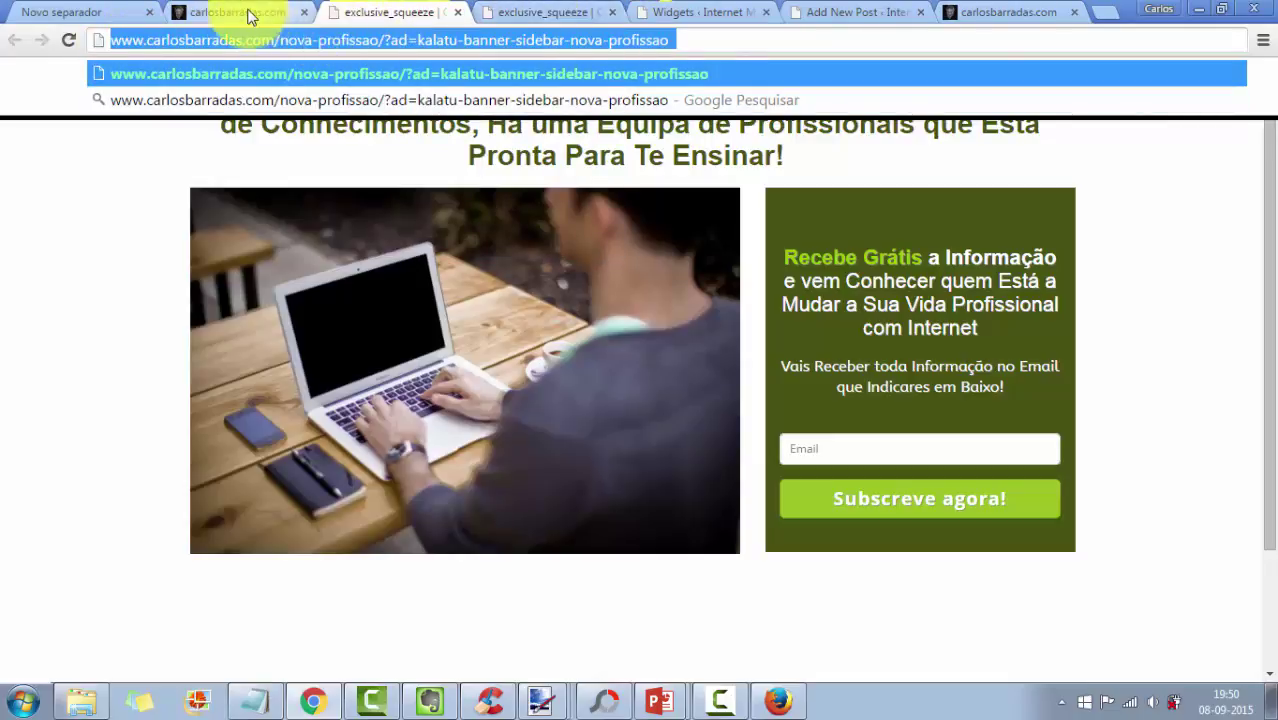
pyautogui.click(250, 14)
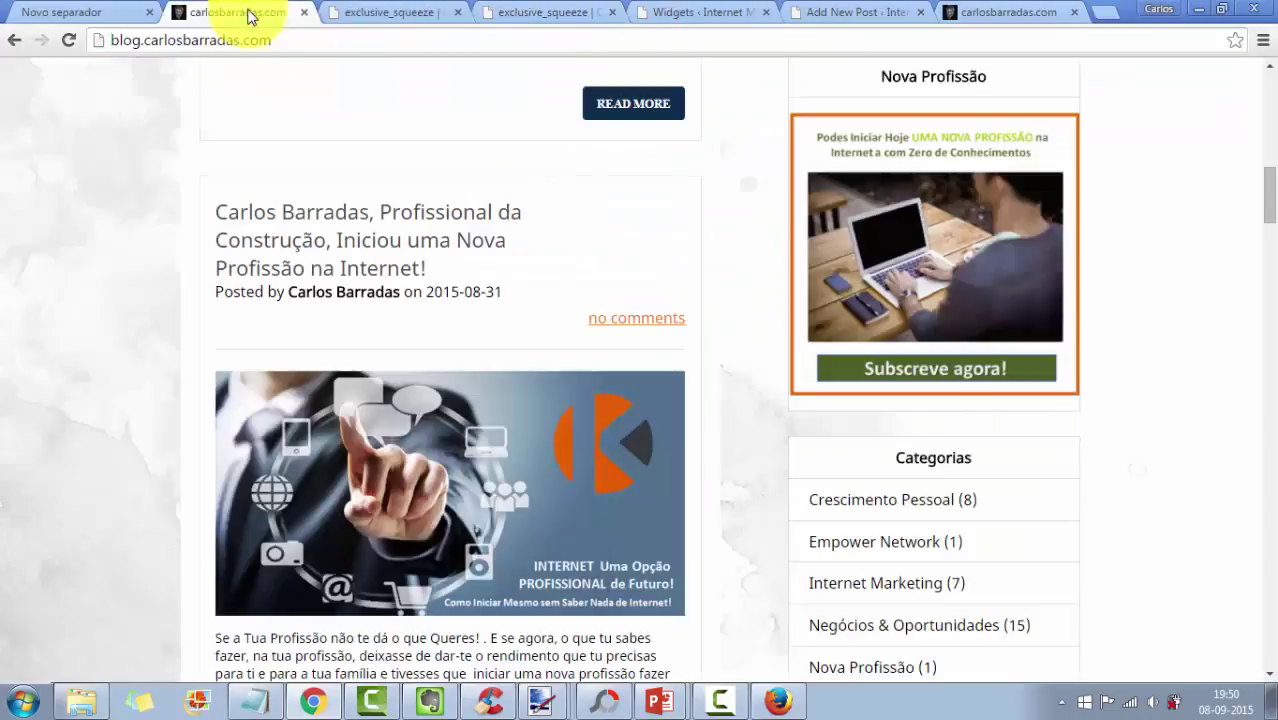
pyautogui.click(868, 14)
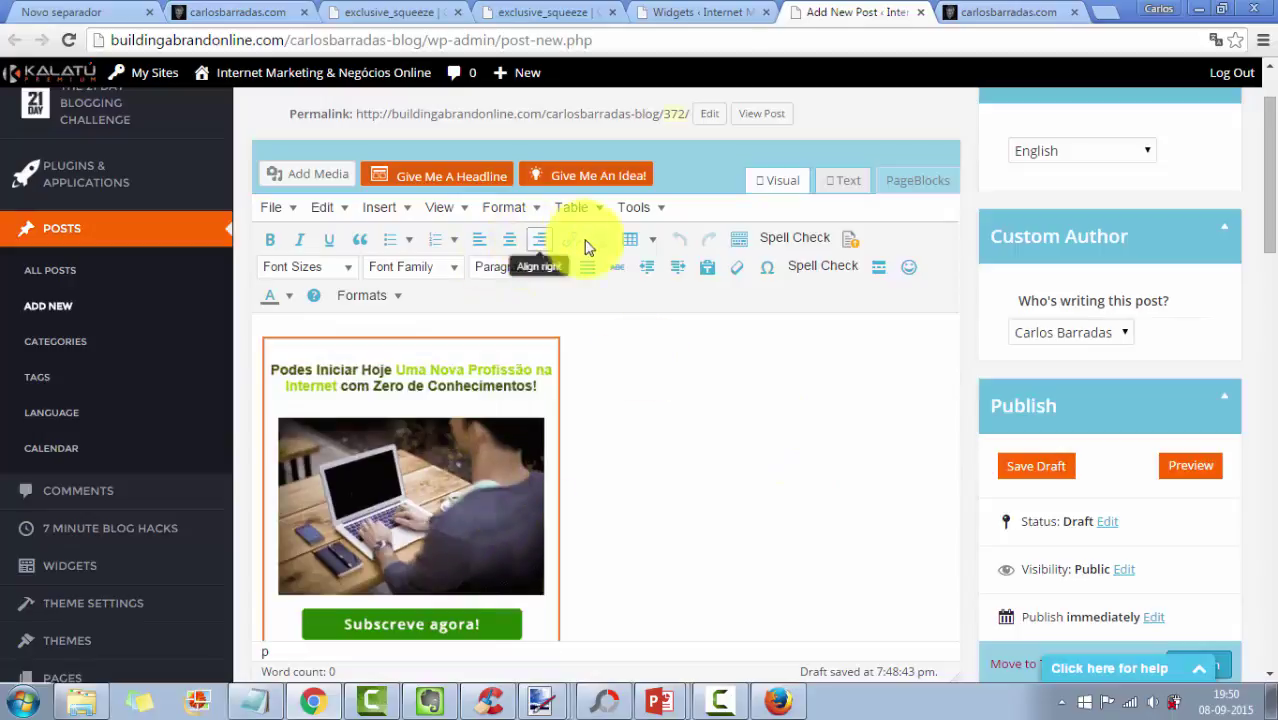
# - Replace the banner image's link with the copied landing page URL and set it to open in a new window/tab
pyautogui.click(492, 403)
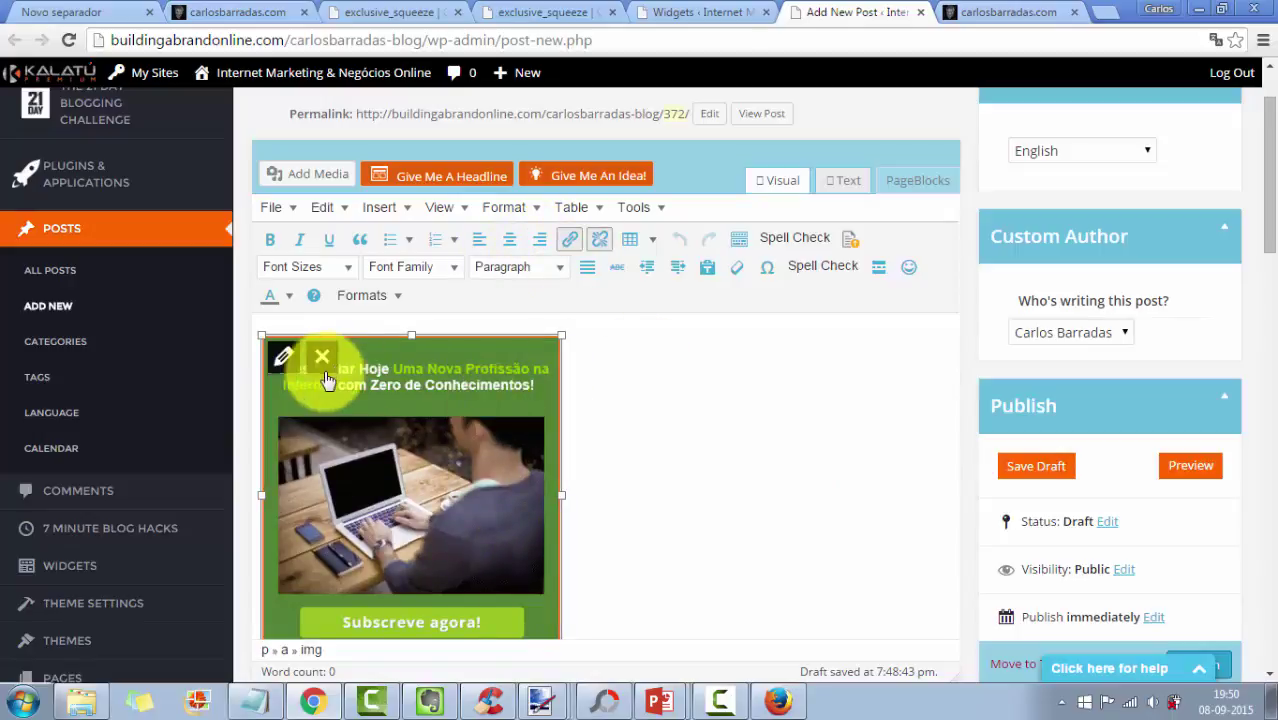
pyautogui.click(571, 239)
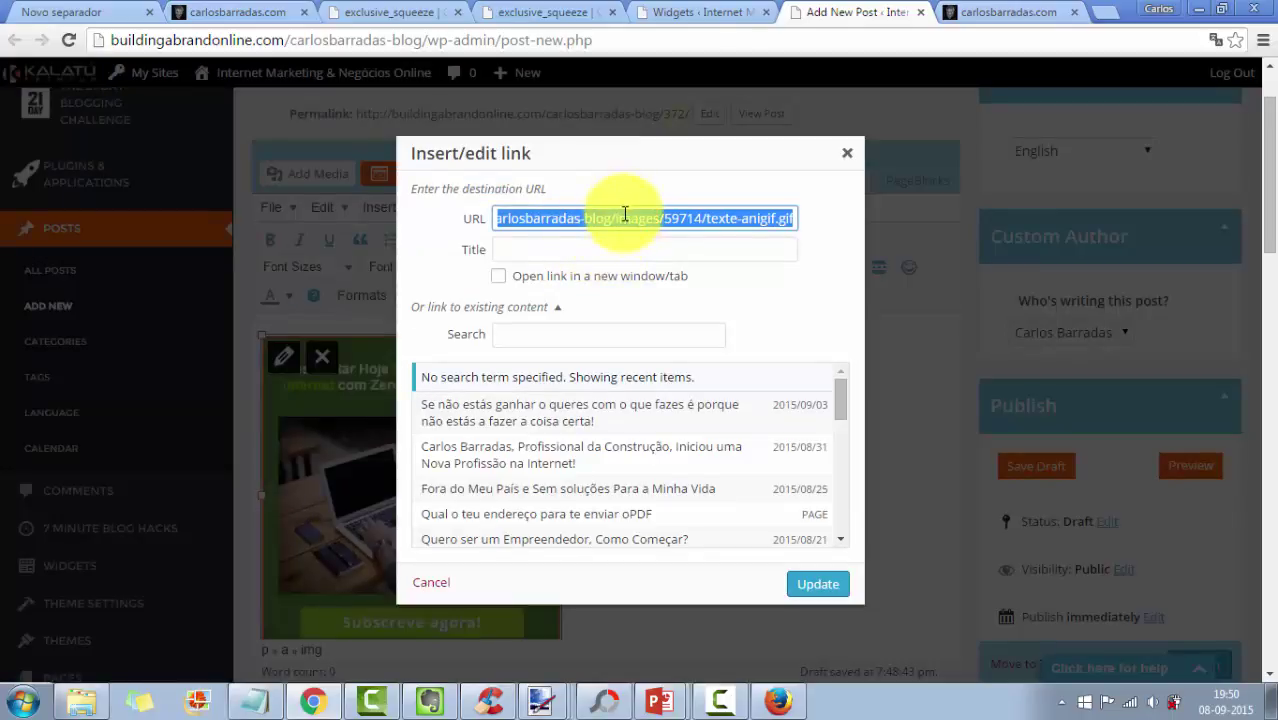
pyautogui.click(624, 218)
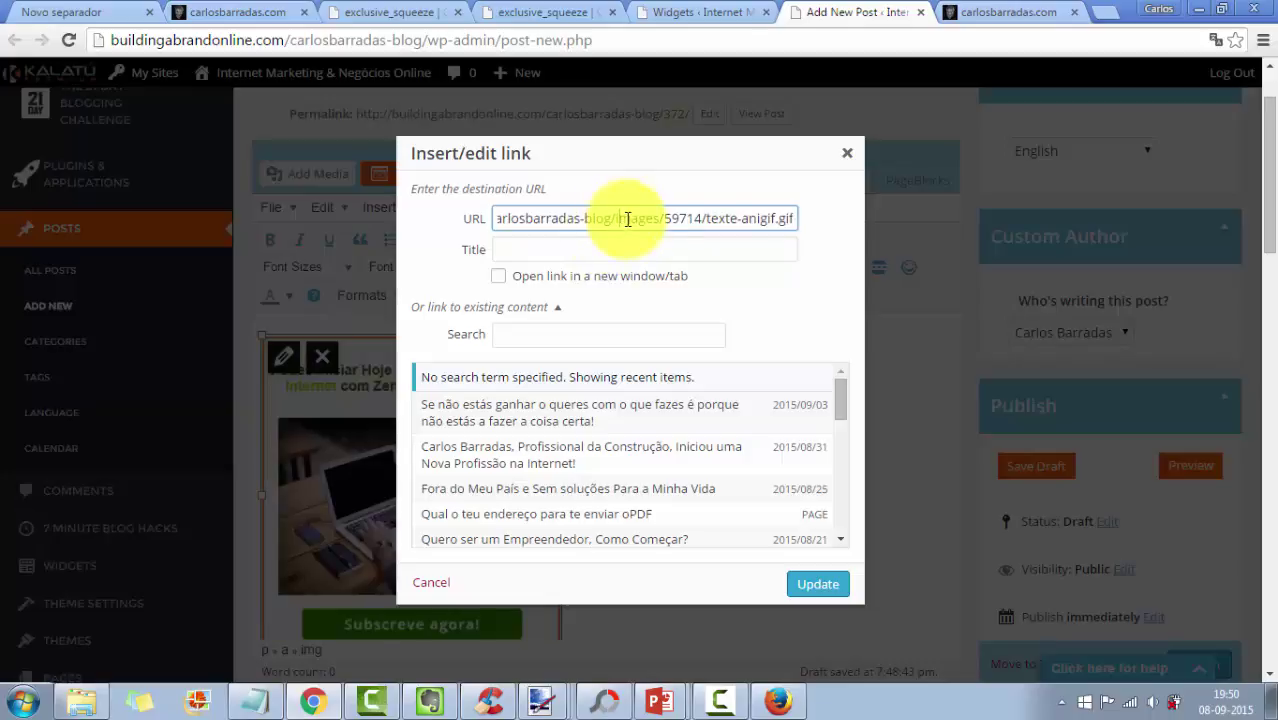
pyautogui.moveTo(502, 218); pyautogui.dragTo(898, 219)
pyautogui.write('/ca')
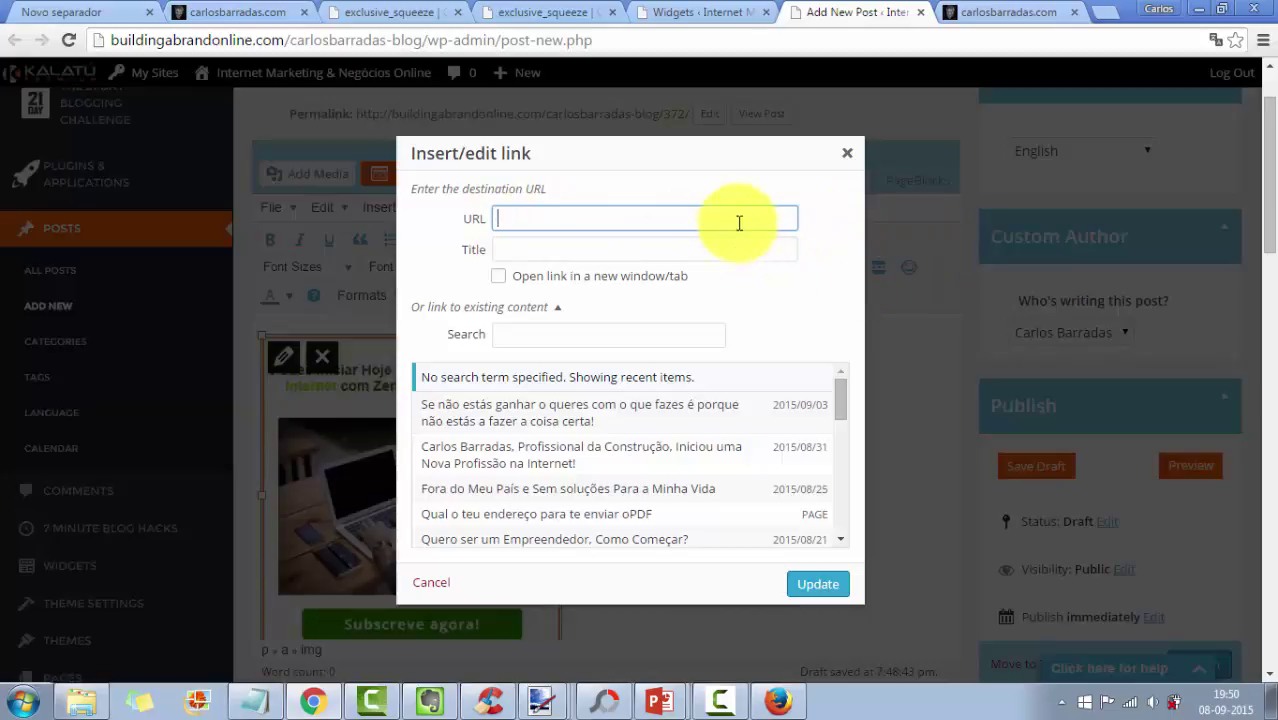
pyautogui.rightClick(709, 216)
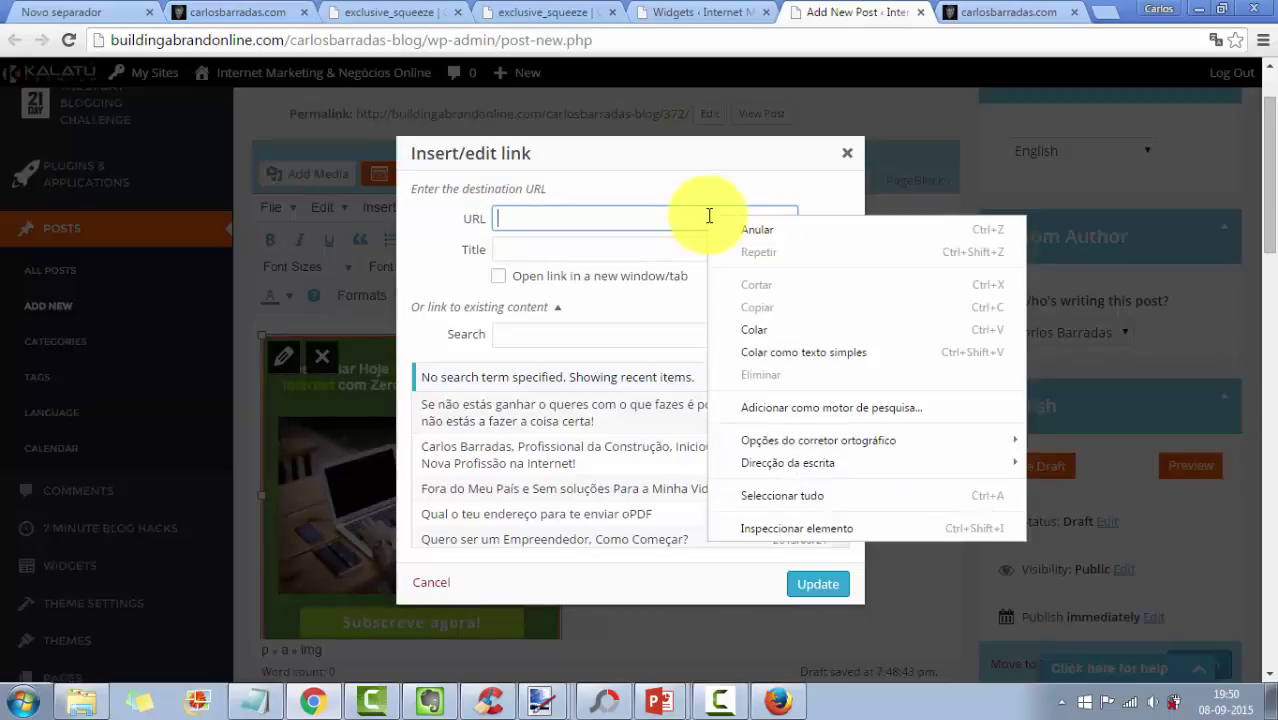
pyautogui.click(785, 330)
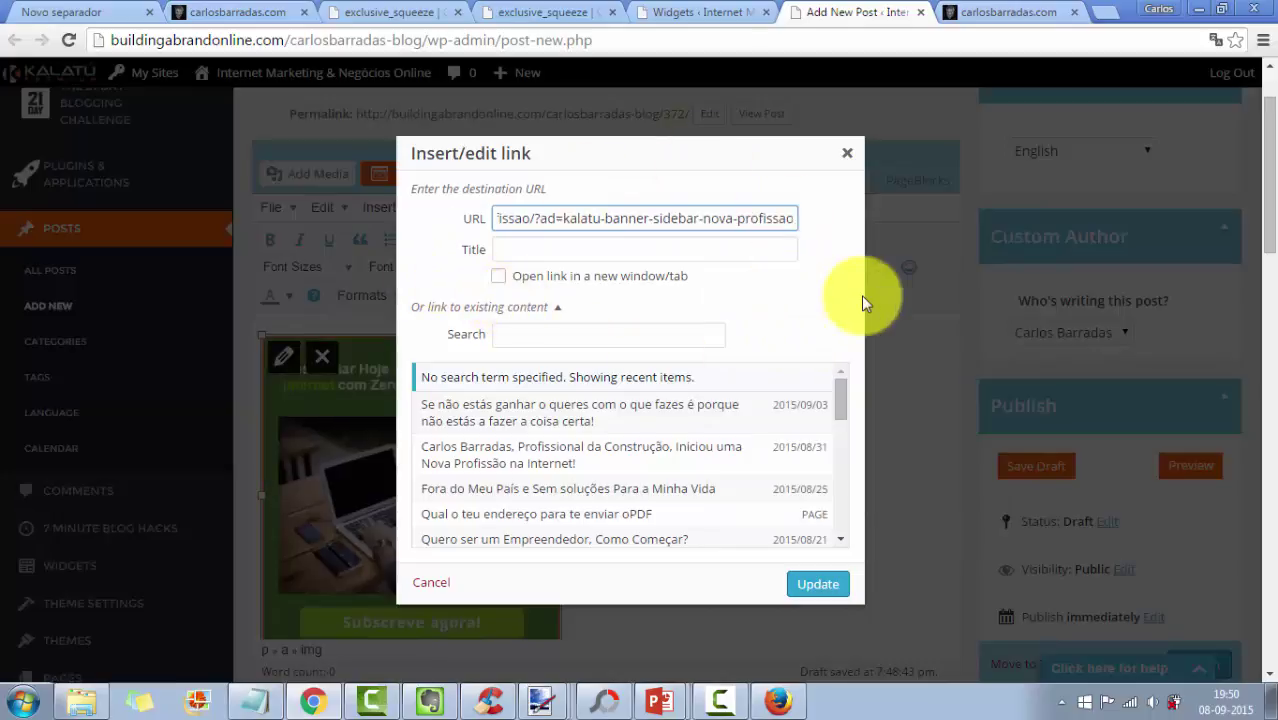
pyautogui.click(499, 277)
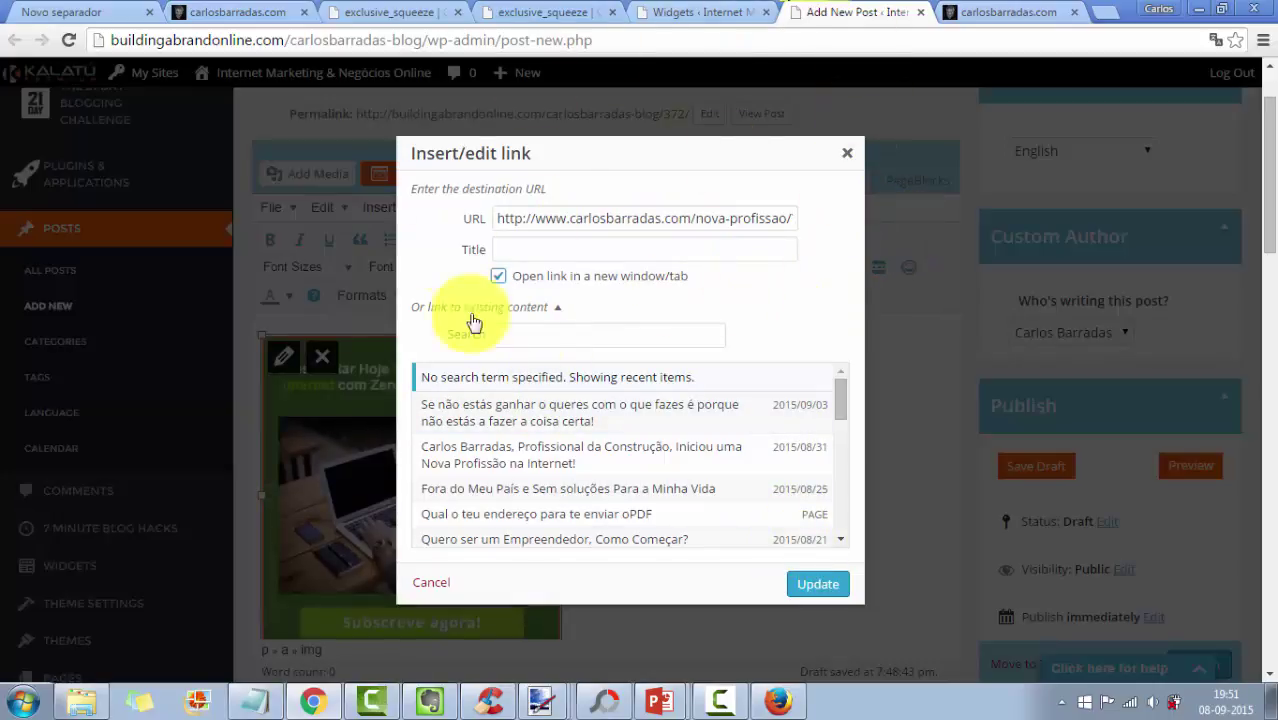
pyautogui.click(817, 585)
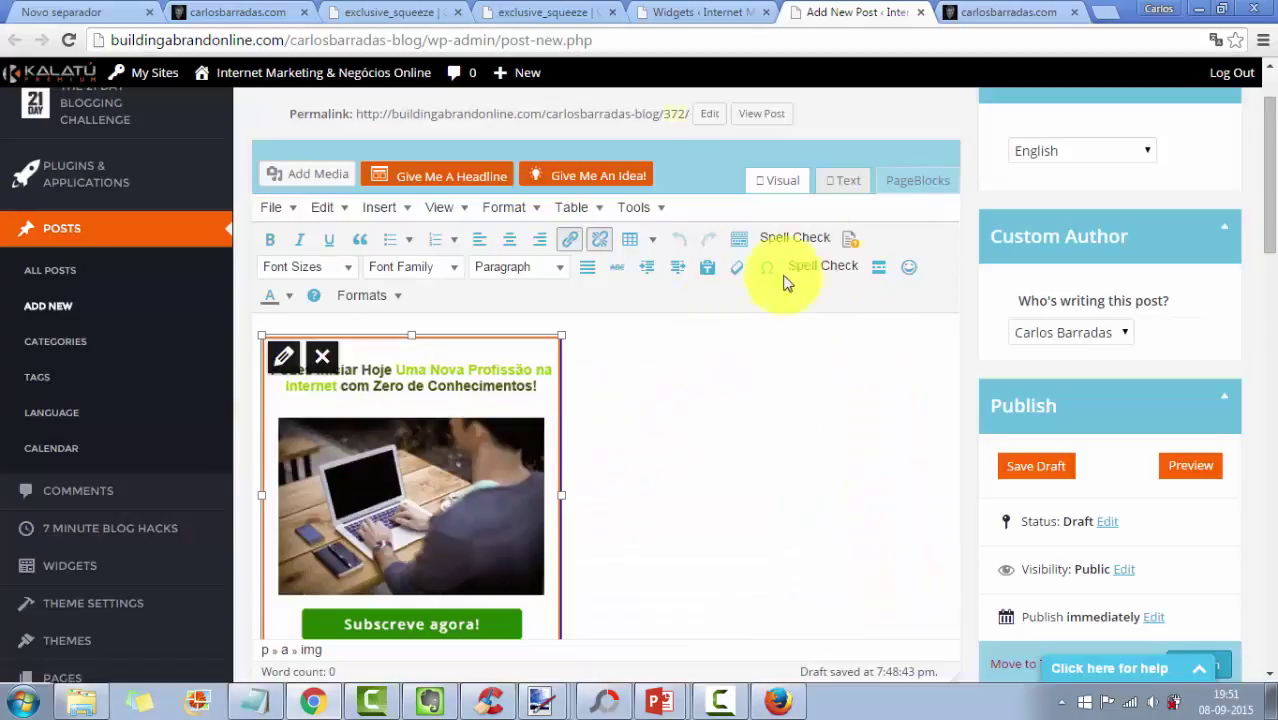
# - Copy the linked banner's complete HTML code from the post's text view
pyautogui.click(852, 181)
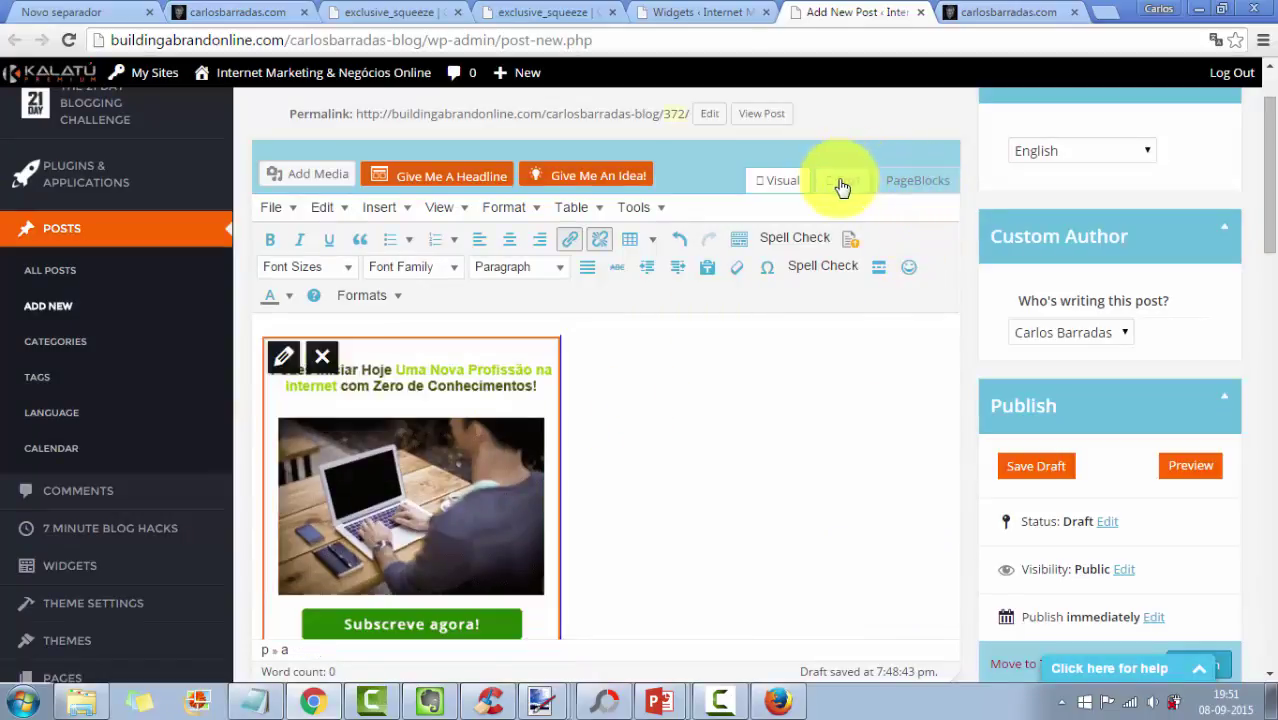
pyautogui.click(843, 183)
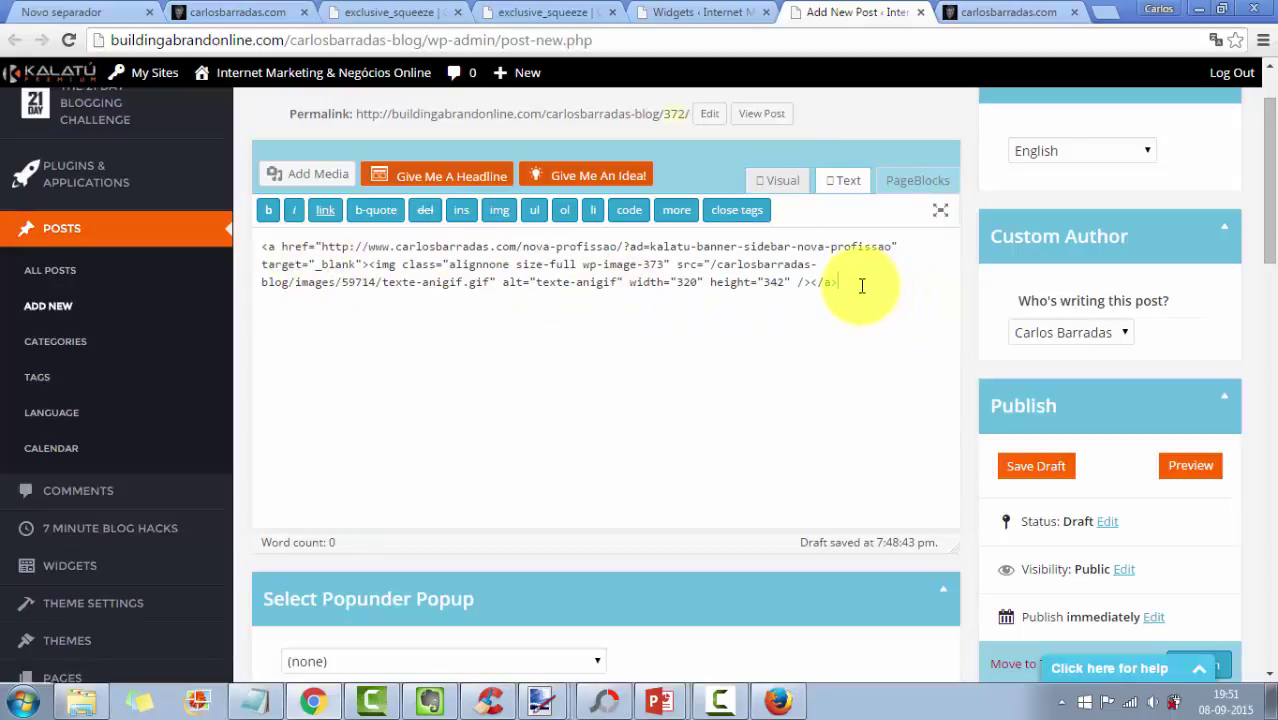
pyautogui.moveTo(861, 286); pyautogui.dragTo(258, 248)
pyautogui.rightClick(437, 262)
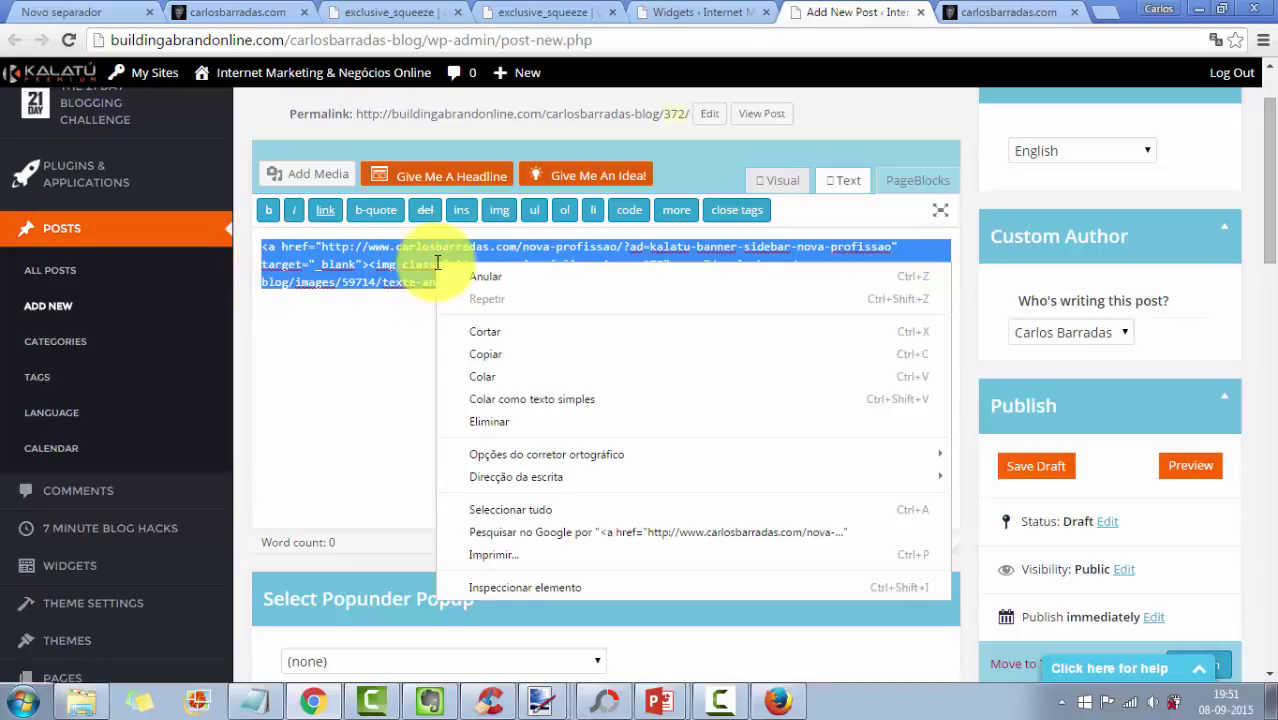
pyautogui.click(500, 358)
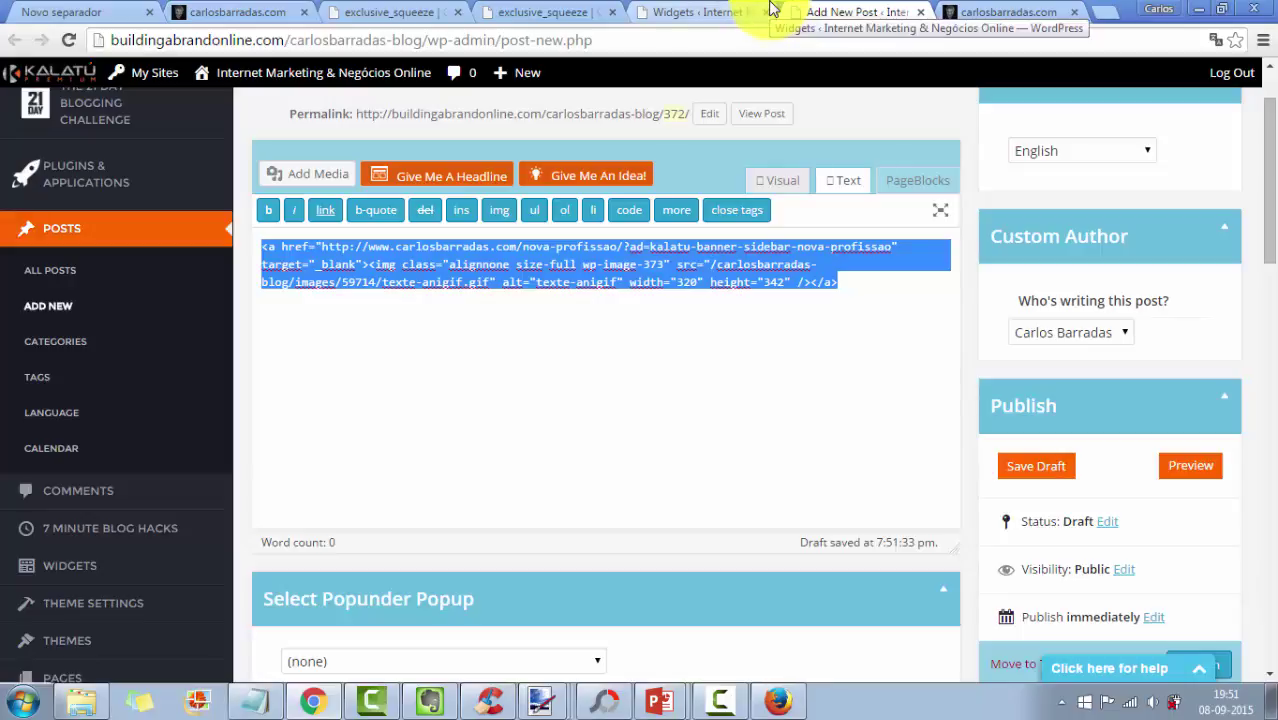
# - Switch to the Widgets page, add a Text widget to the end of the sidebar and expand its settings
pyautogui.click(548, 18)
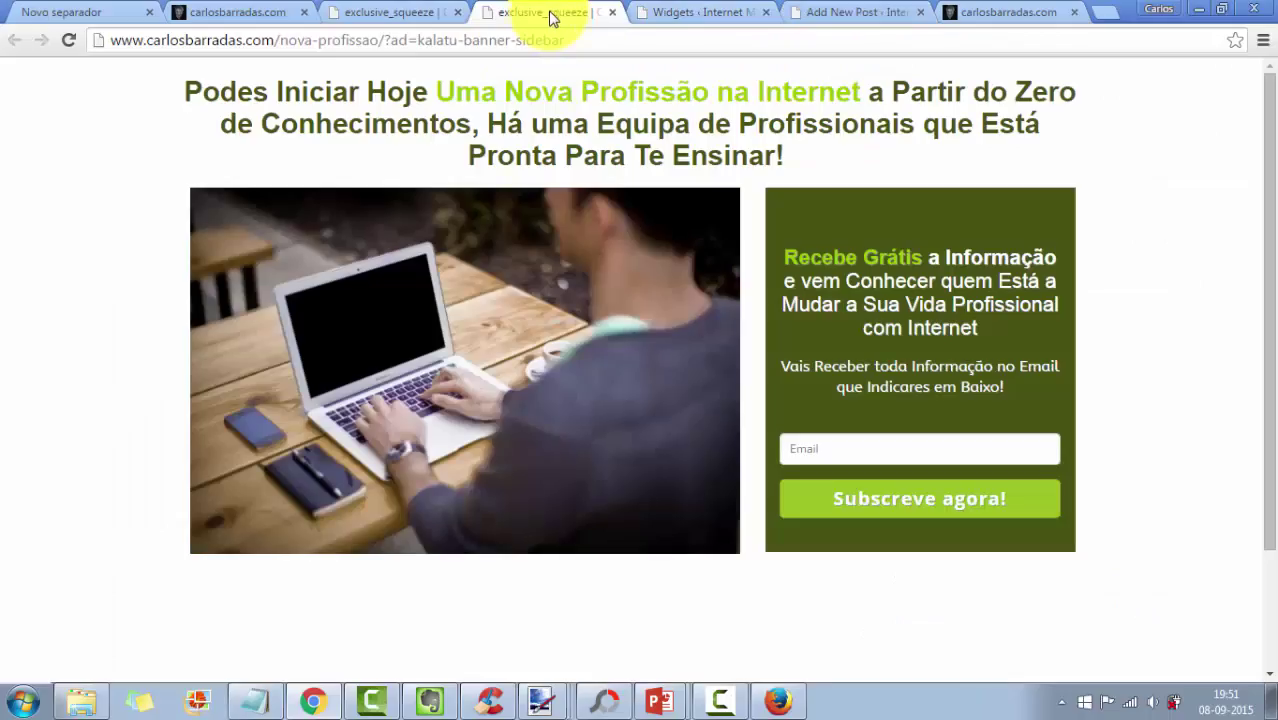
pyautogui.click(680, 18)
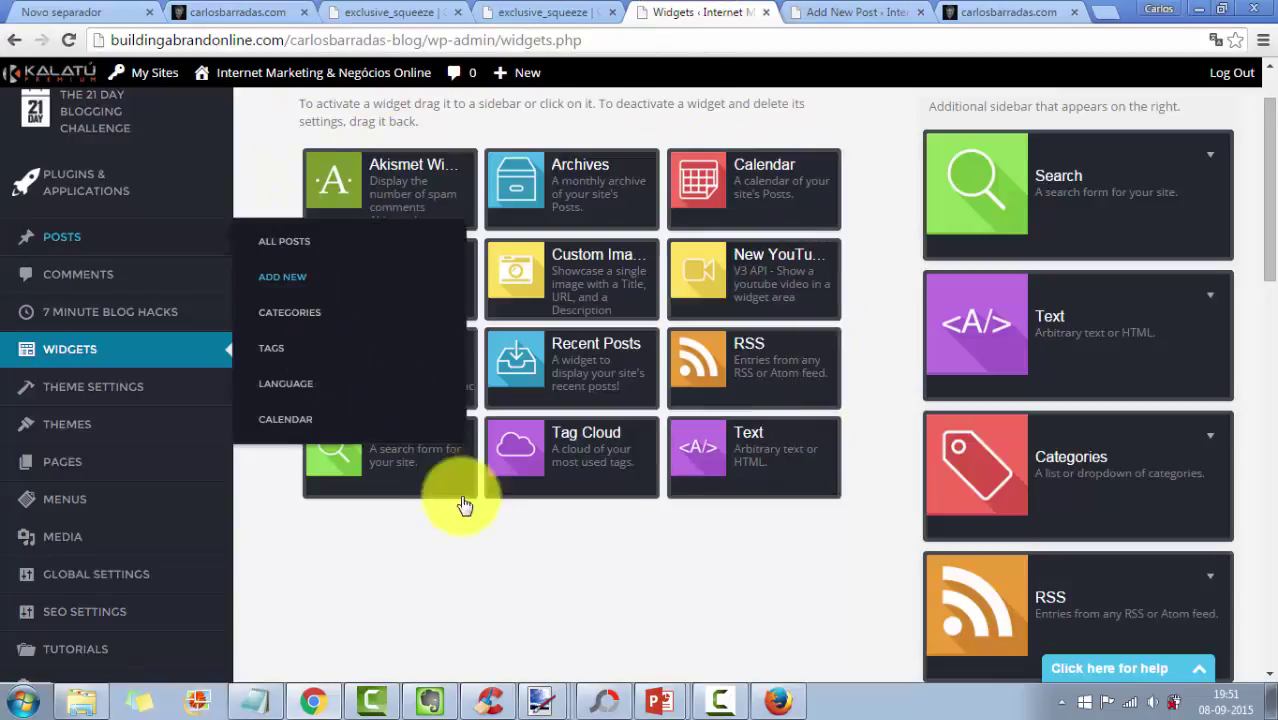
pyautogui.scroll(-1, 1156, 402)
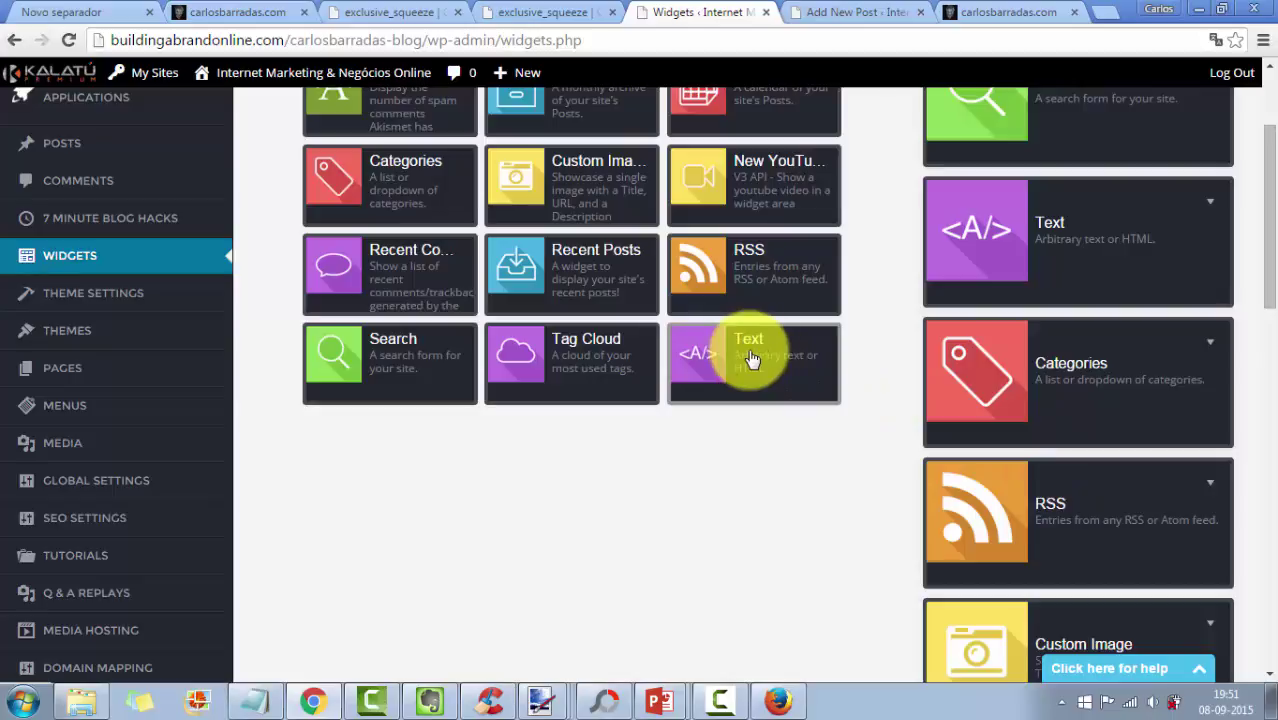
pyautogui.moveTo(752, 360); pyautogui.dragTo(1062, 320)
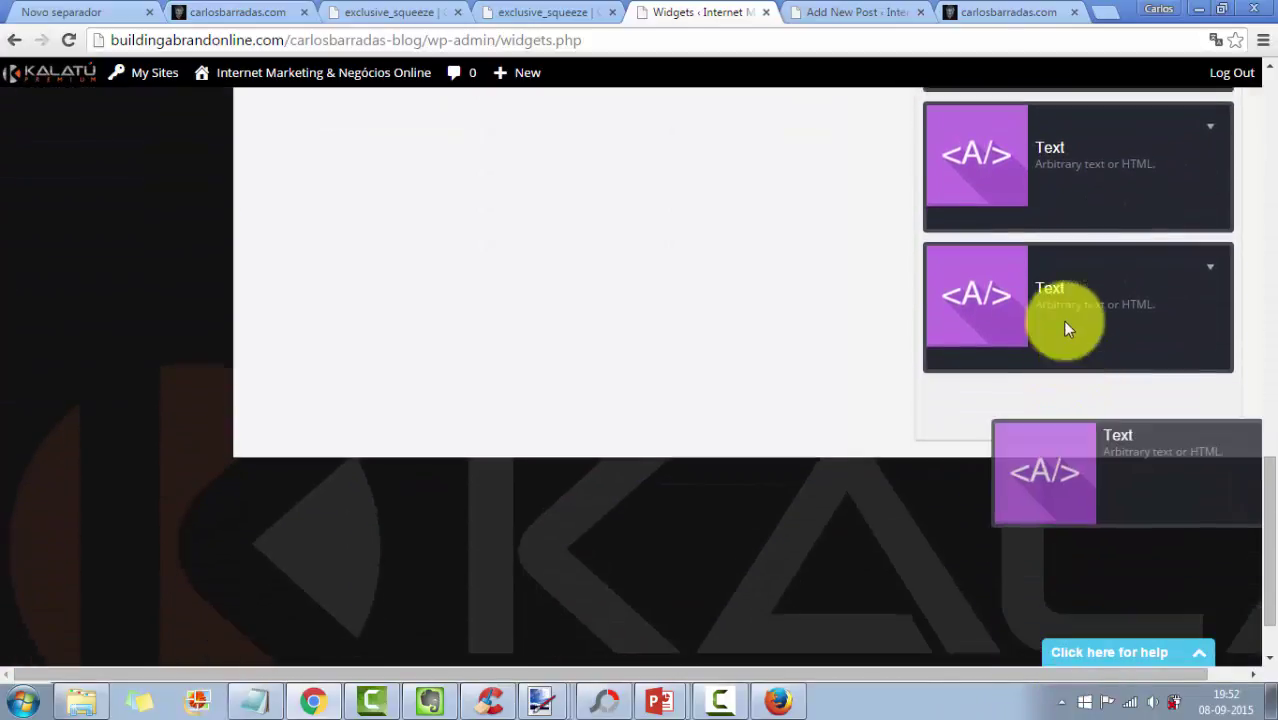
pyautogui.moveTo(1045, 264); pyautogui.dragTo(1047, 291)
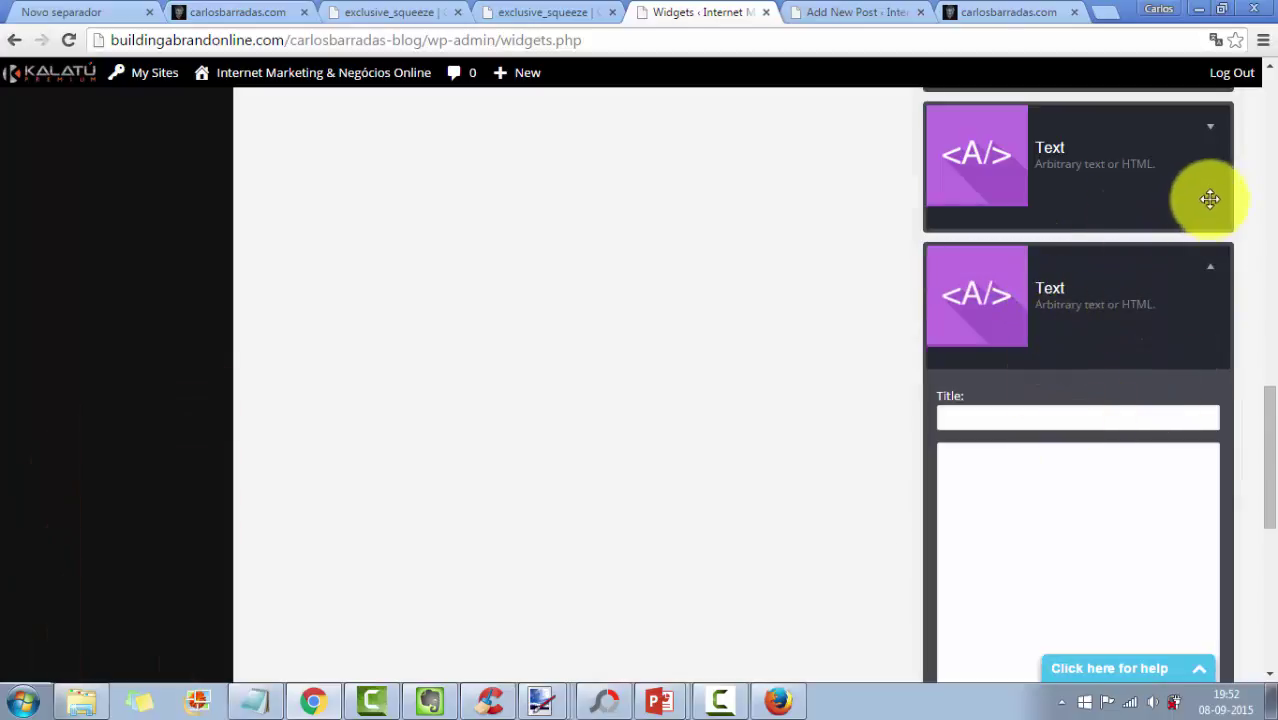
# - Delete the surplus empty Text widget at the very end of the sidebar
pyautogui.scroll(-3, 900, 340)
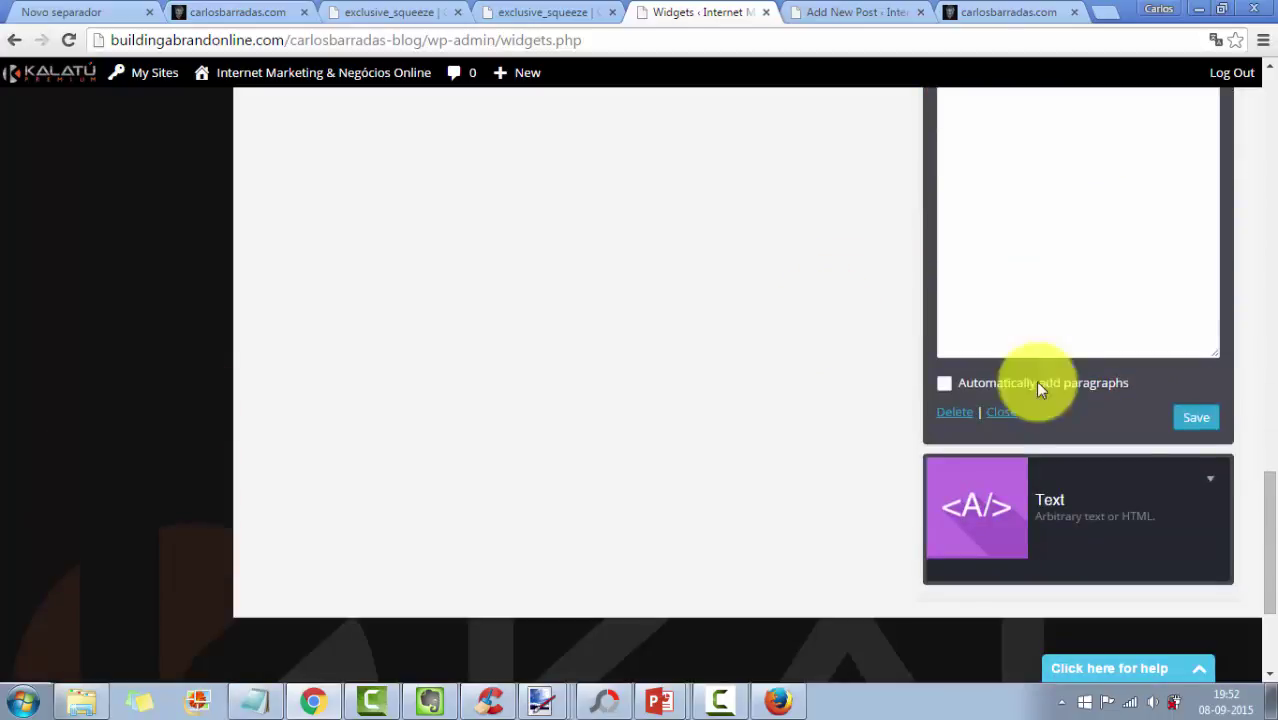
pyautogui.click(1210, 479)
pyautogui.scroll(-1, 893, 556)
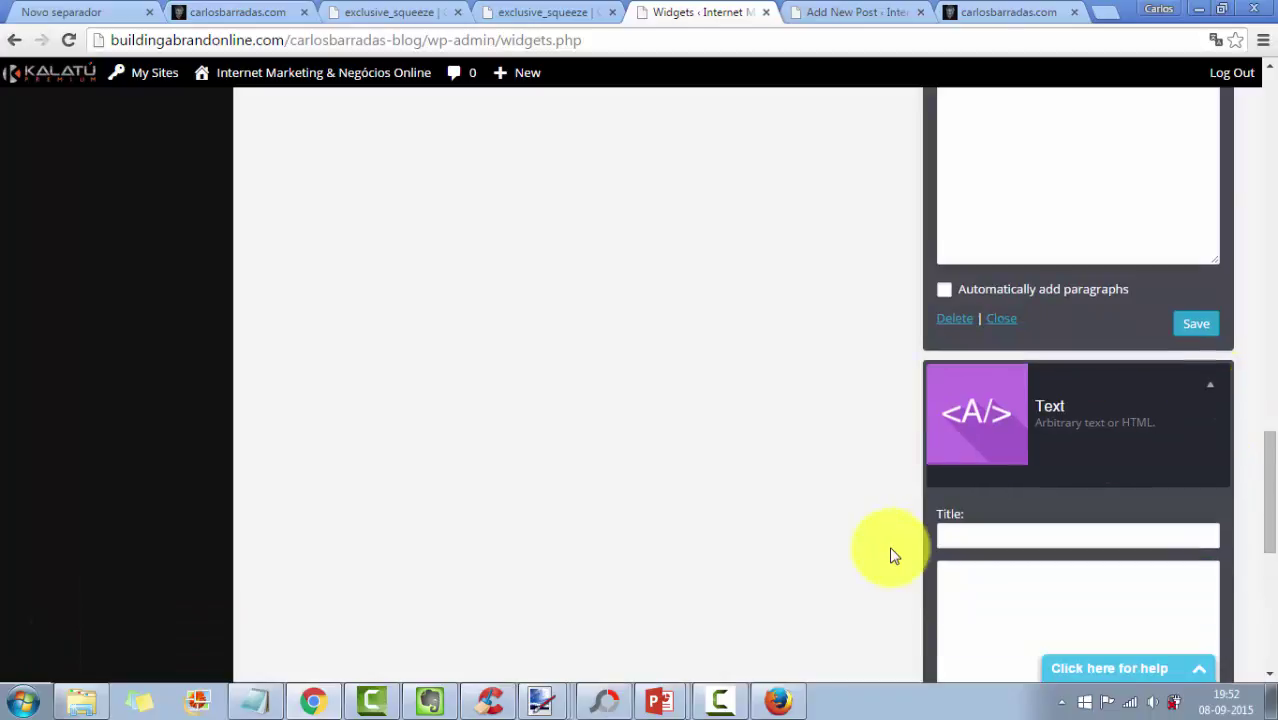
pyautogui.scroll(-2, 930, 540)
pyautogui.scroll(2, 1087, 422)
pyautogui.scroll(-3, 1087, 431)
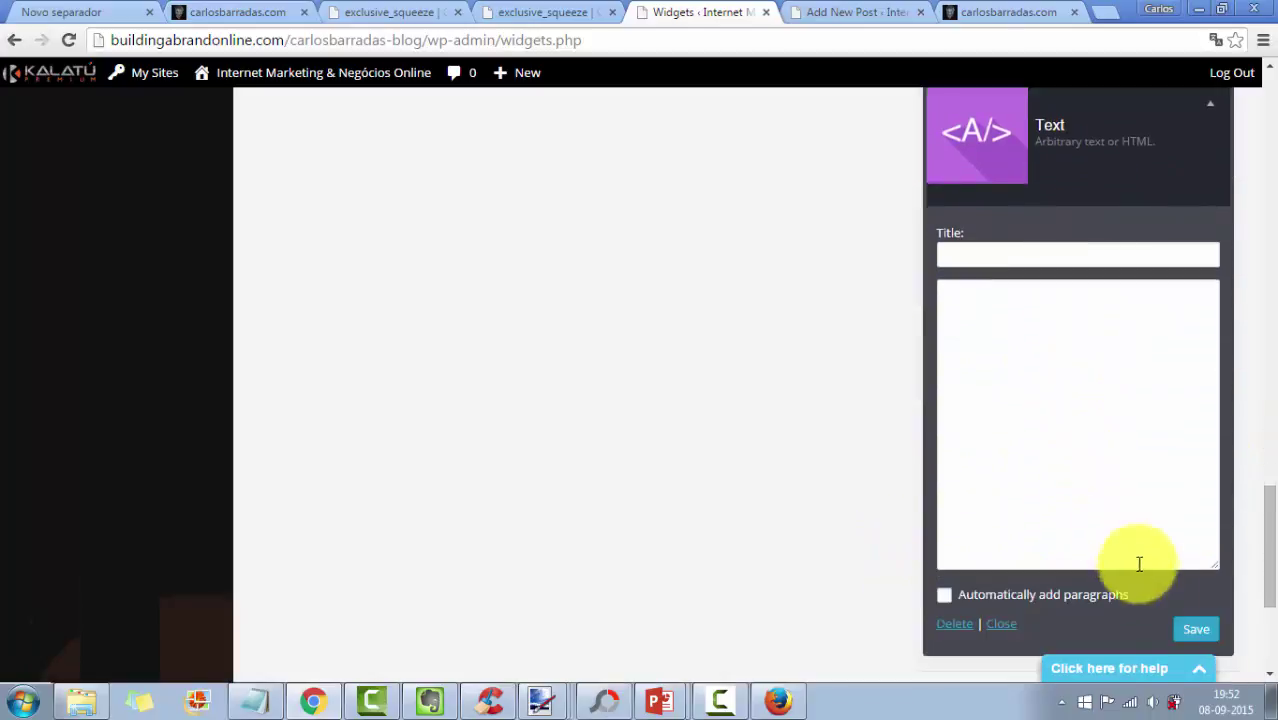
pyautogui.click(998, 623)
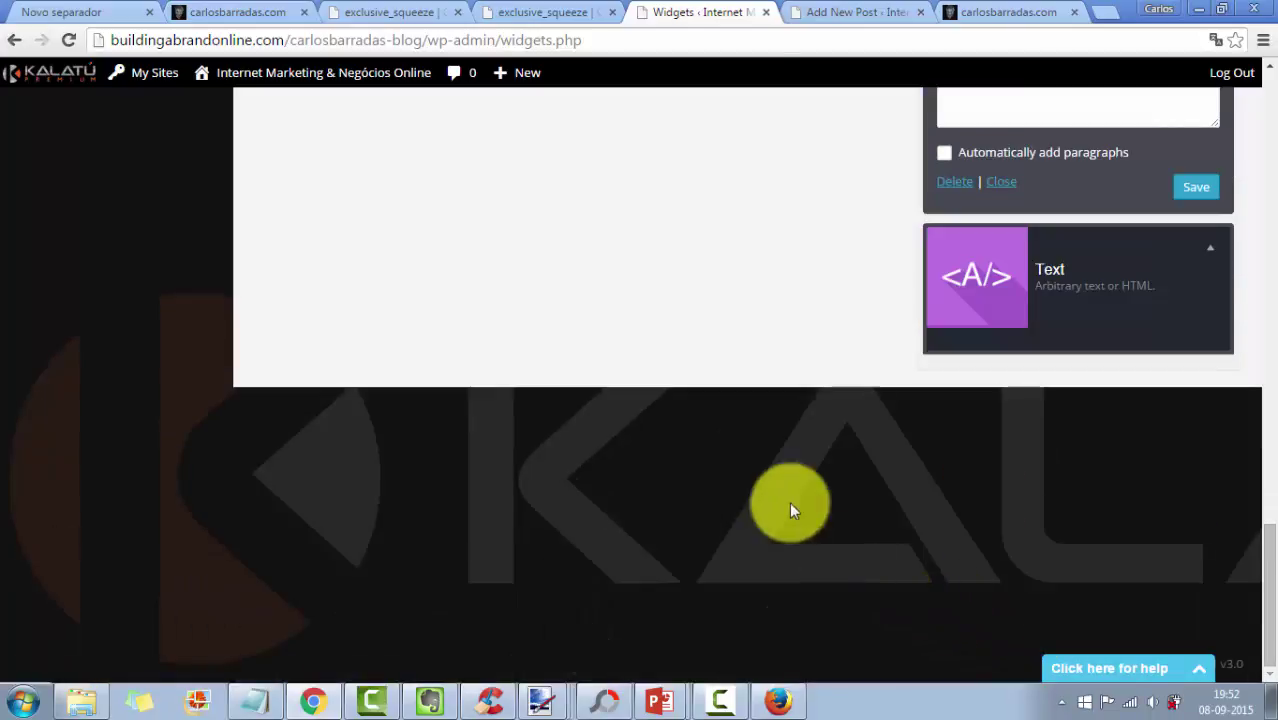
pyautogui.scroll(1, 900, 315)
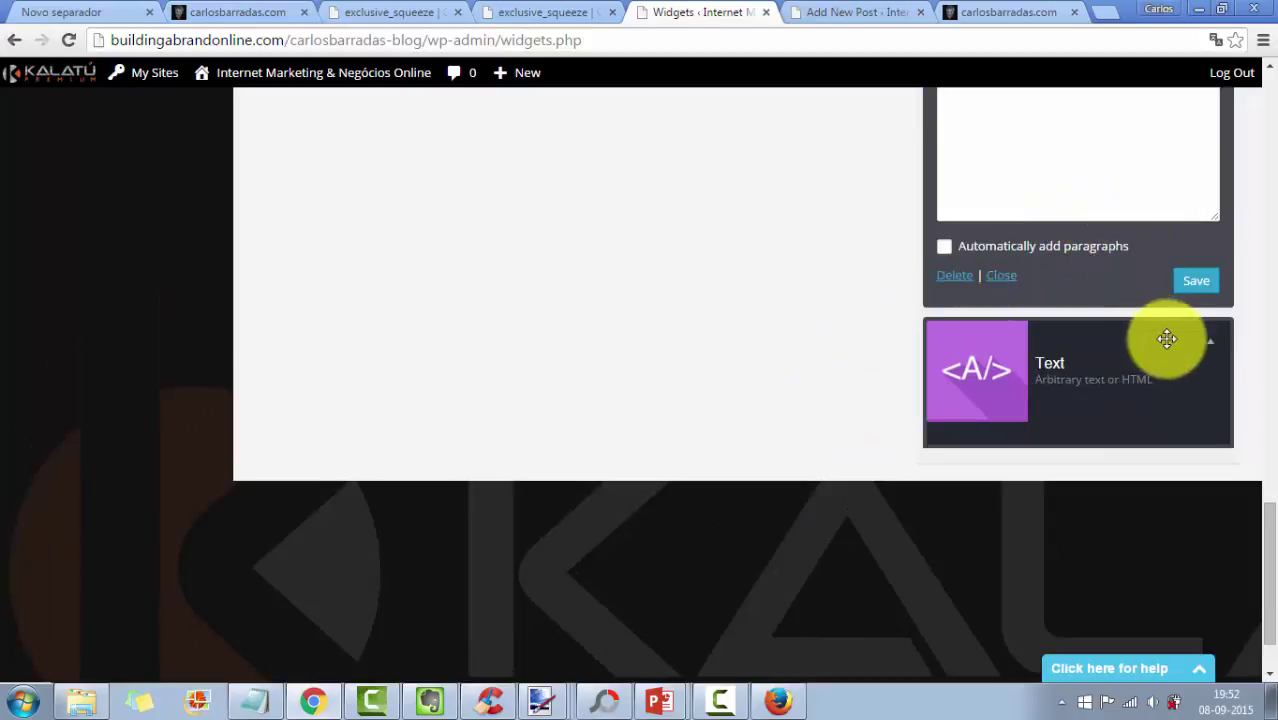
pyautogui.click(1180, 275)
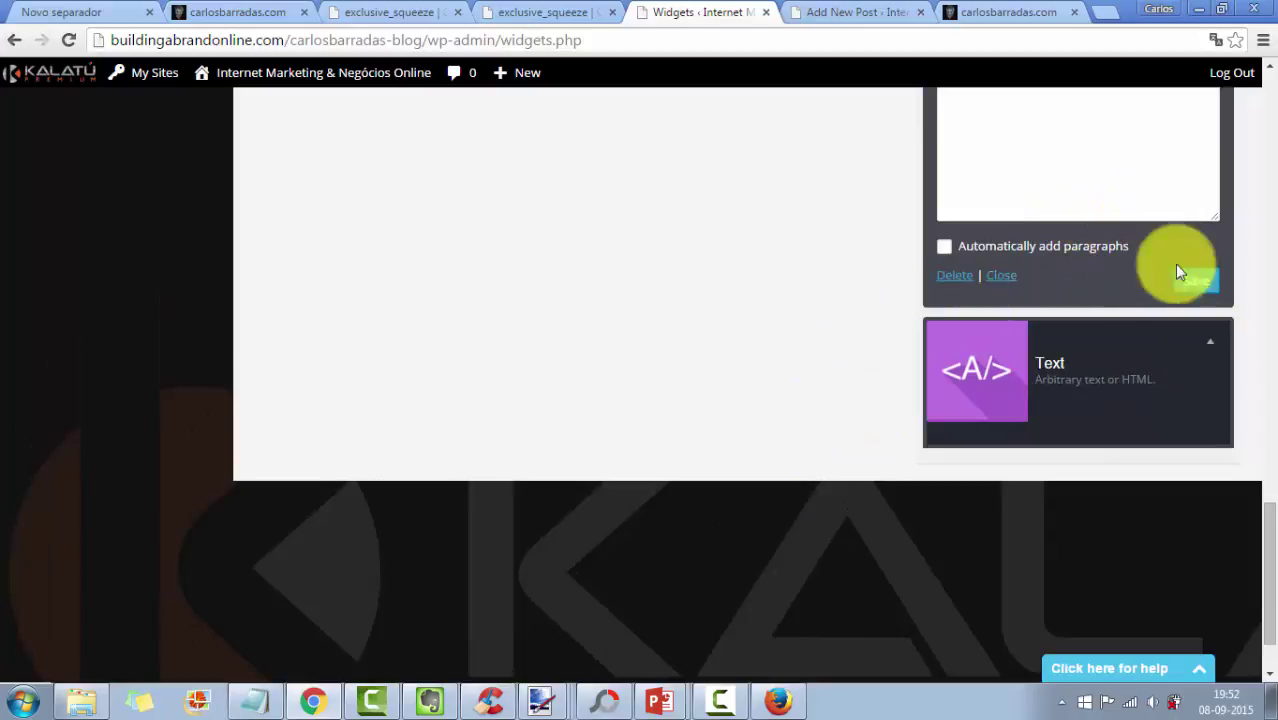
pyautogui.click(1210, 343)
pyautogui.scroll(-3, 1138, 402)
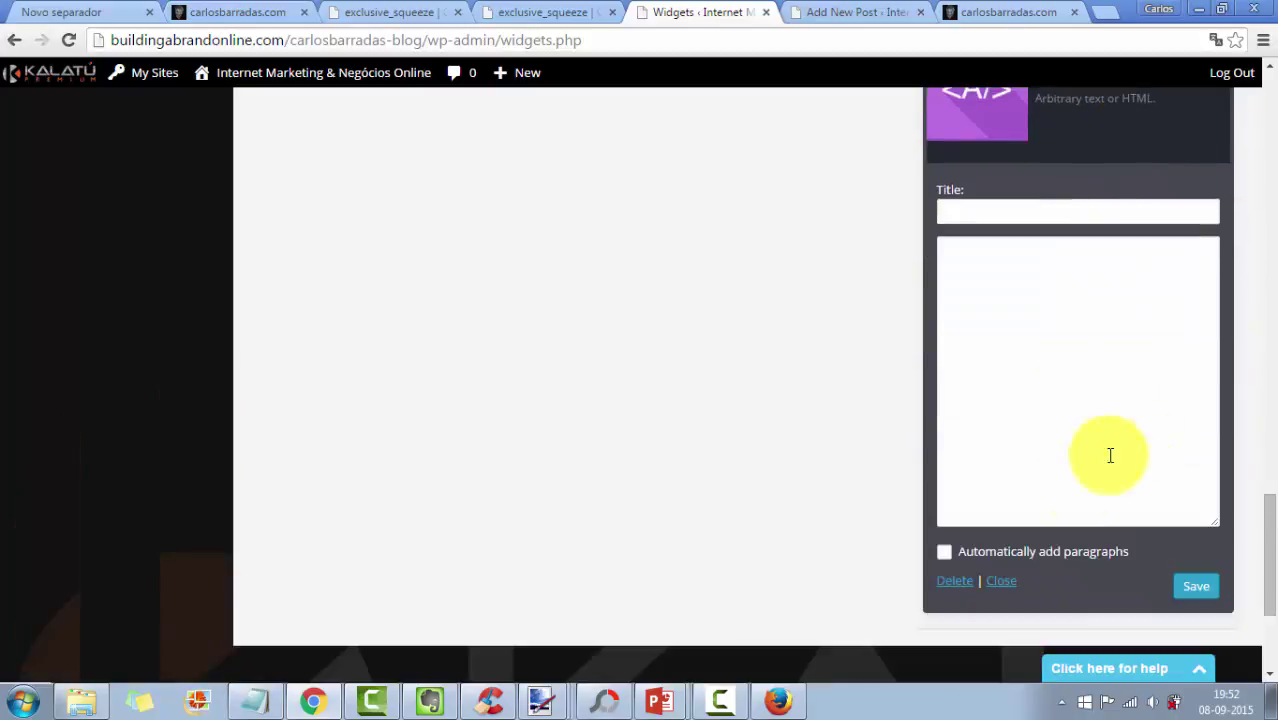
pyautogui.click(955, 584)
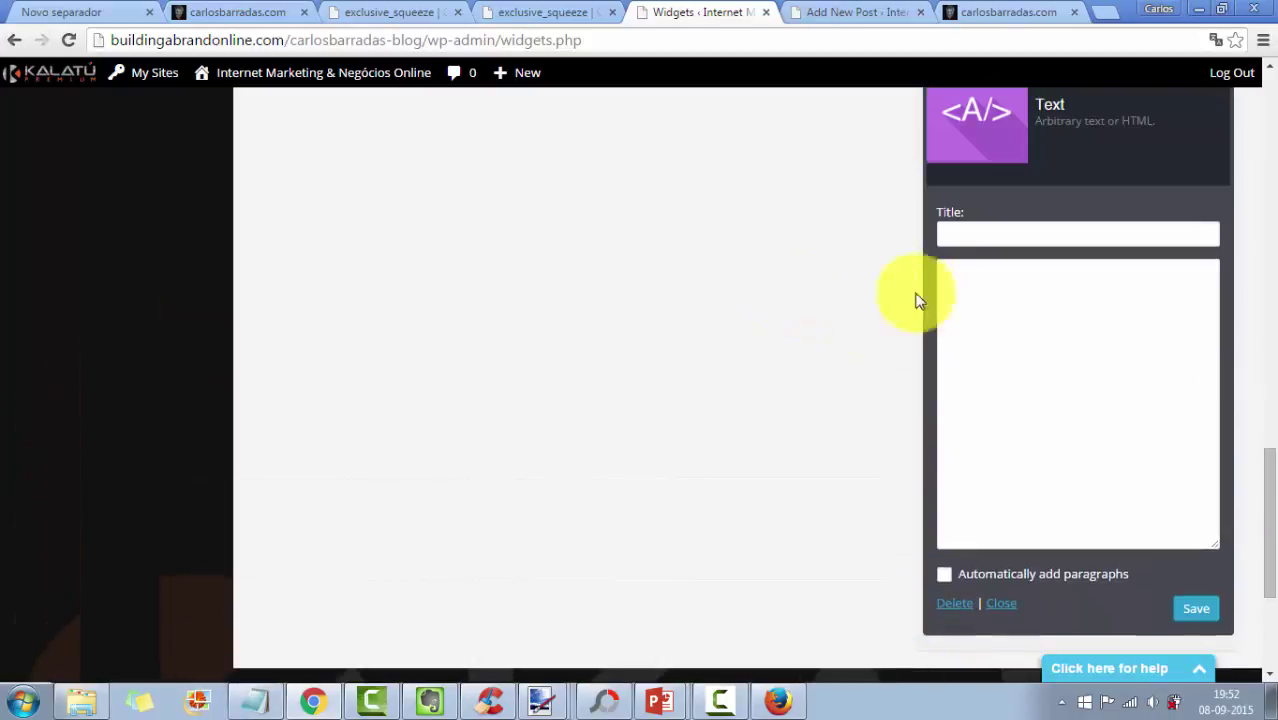
# - Title the remaining empty Text widget texte and paste the copied banner HTML code into its content
pyautogui.scroll(2, 921, 257)
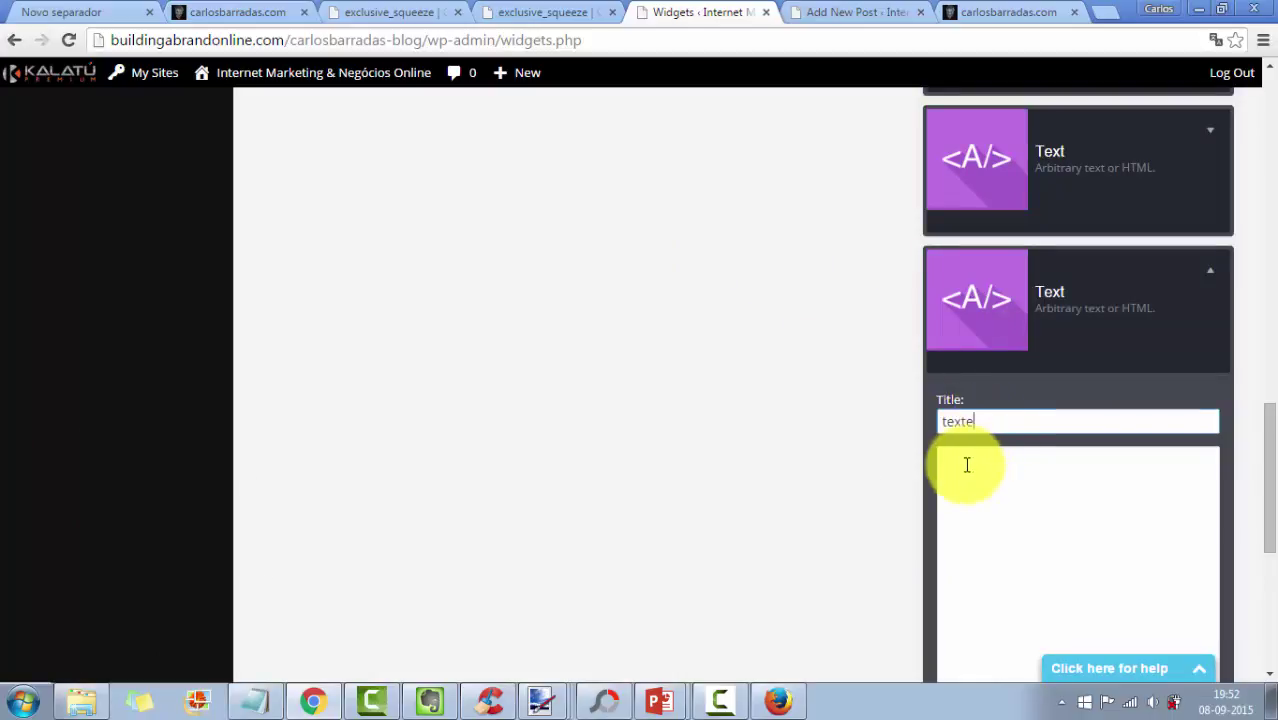
pyautogui.rightClick(966, 469)
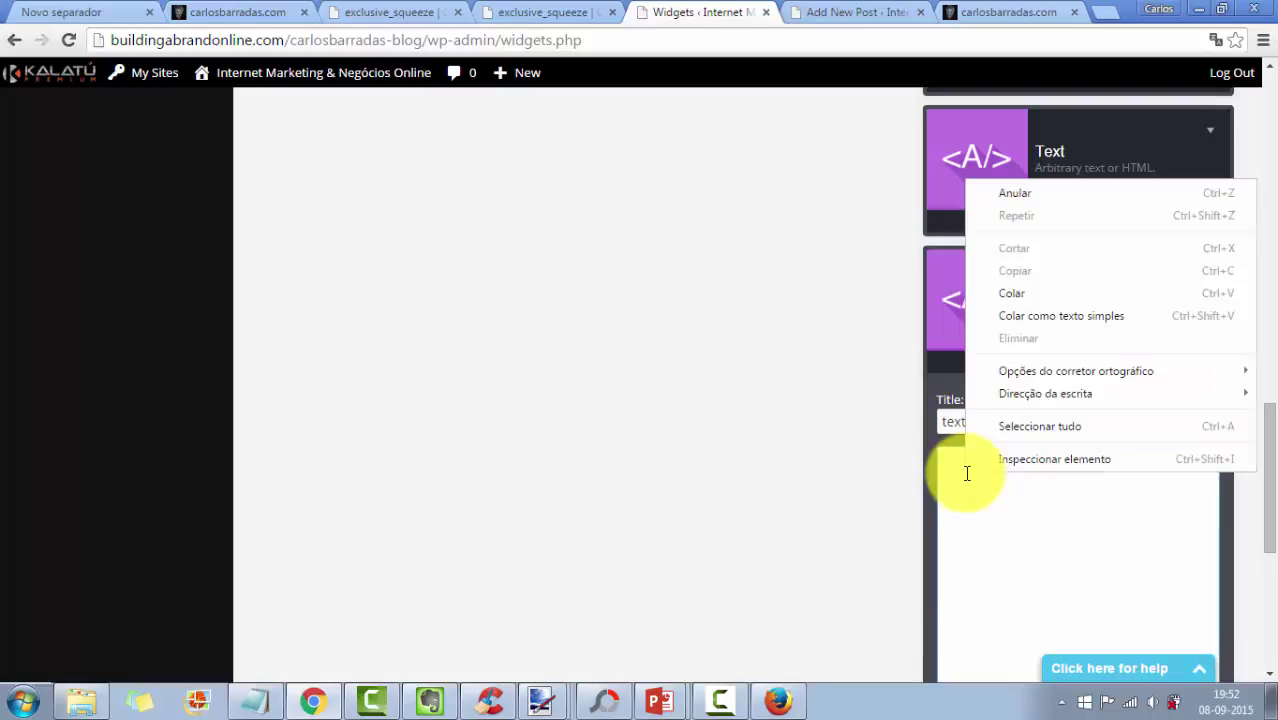
pyautogui.click(1024, 286)
# - Enable Automatically add paragraphs for the texte widget and save it
pyautogui.scroll(-2, 1107, 322)
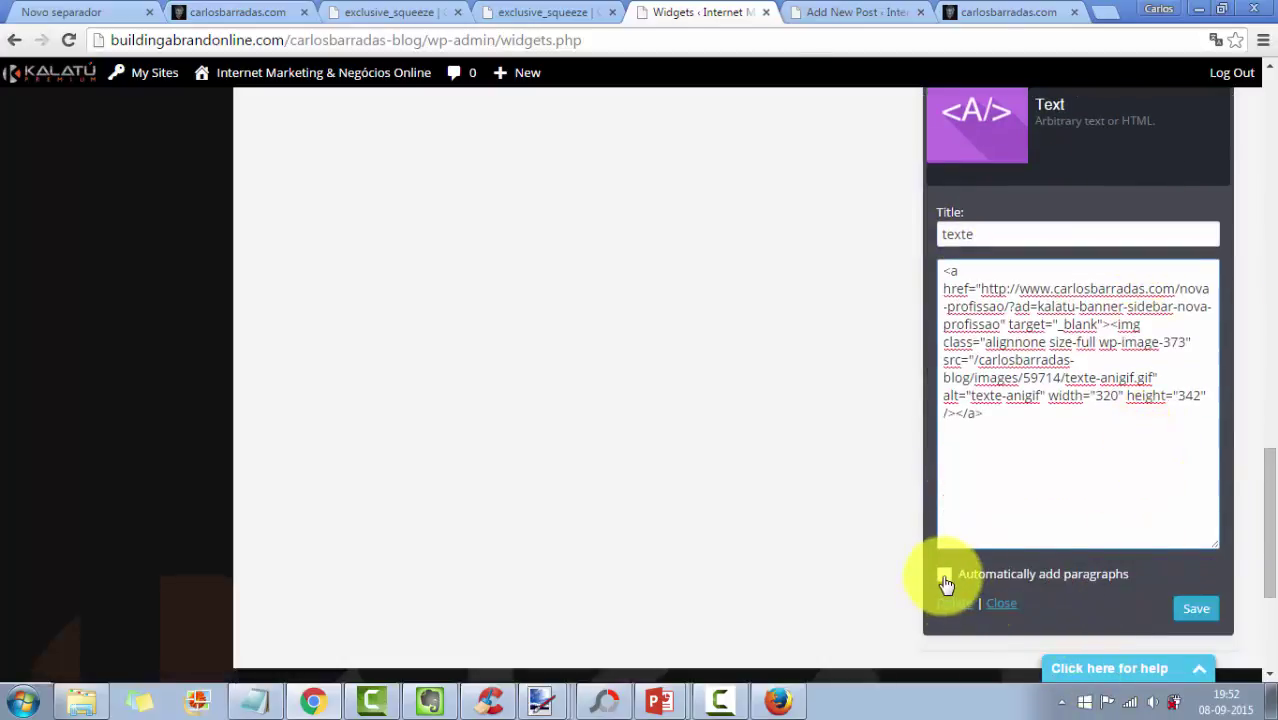
pyautogui.click(945, 578)
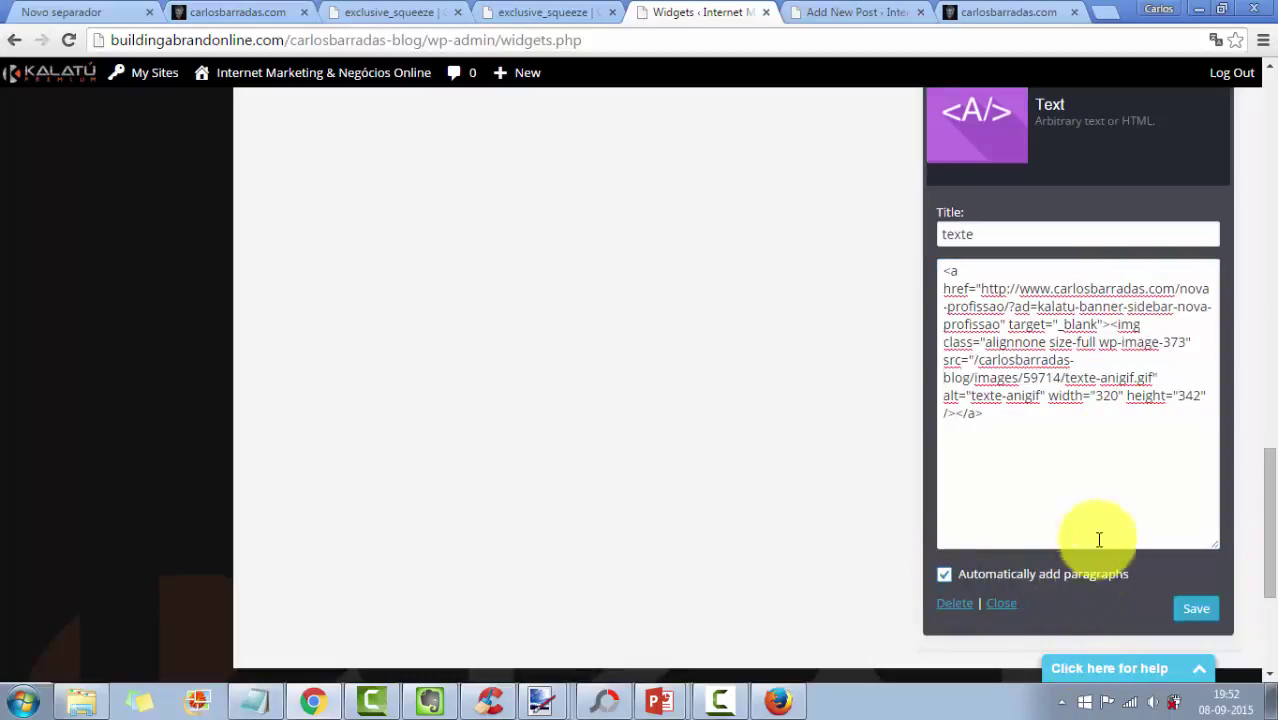
pyautogui.click(1197, 612)
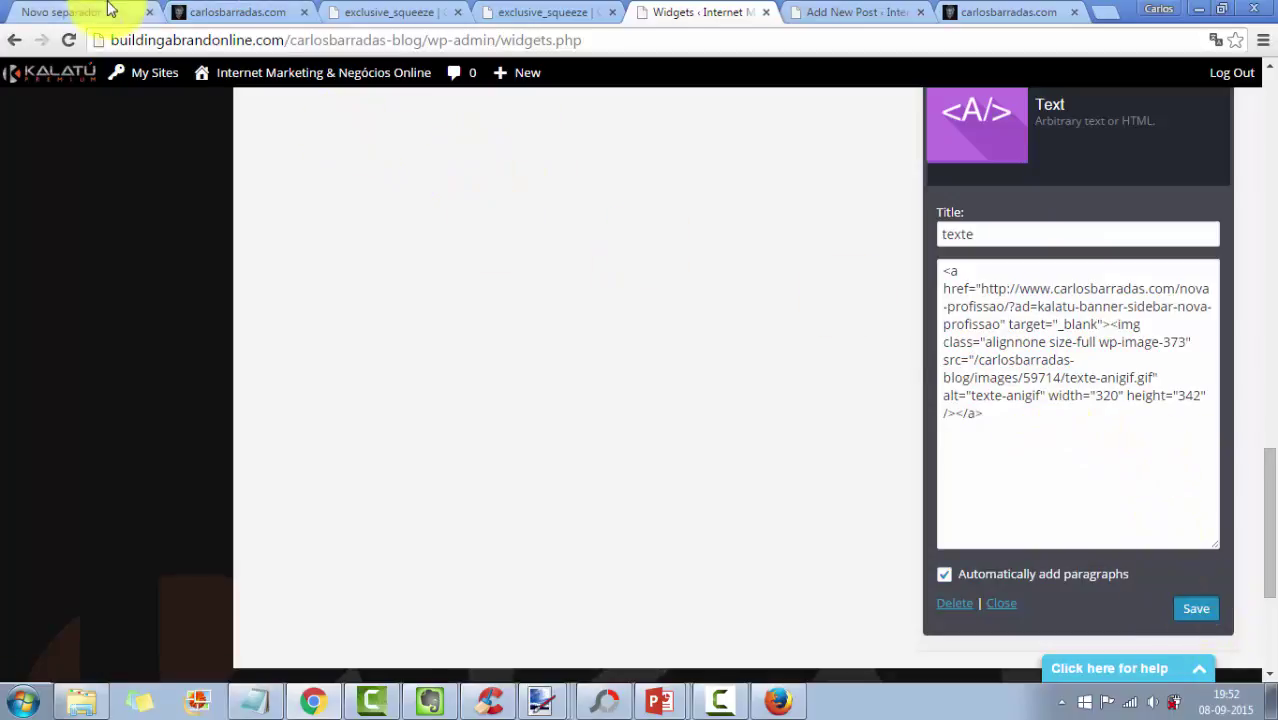
# - Switch to the published blog and look for the new banner below the Videos section of its sidebar
pyautogui.click(212, 13)
pyautogui.scroll(-15, 1170, 452)
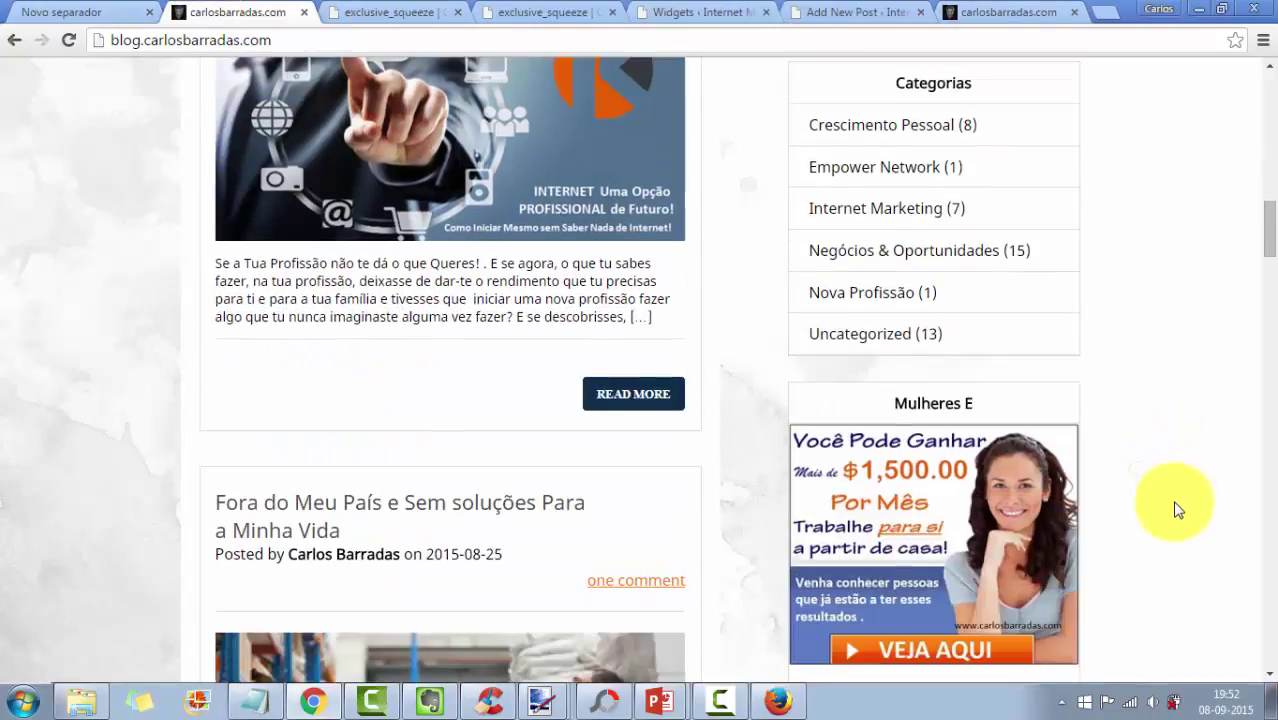
pyautogui.scroll(-6, 1175, 518)
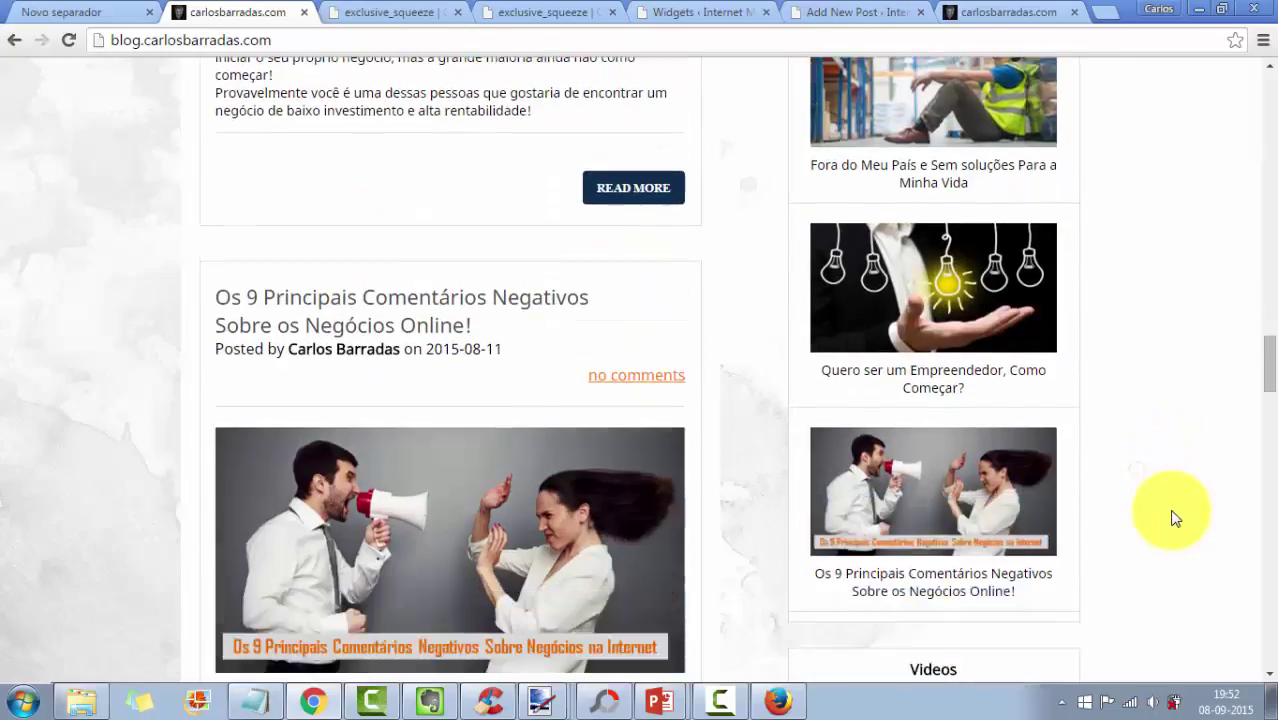
pyautogui.scroll(-4, 1175, 518)
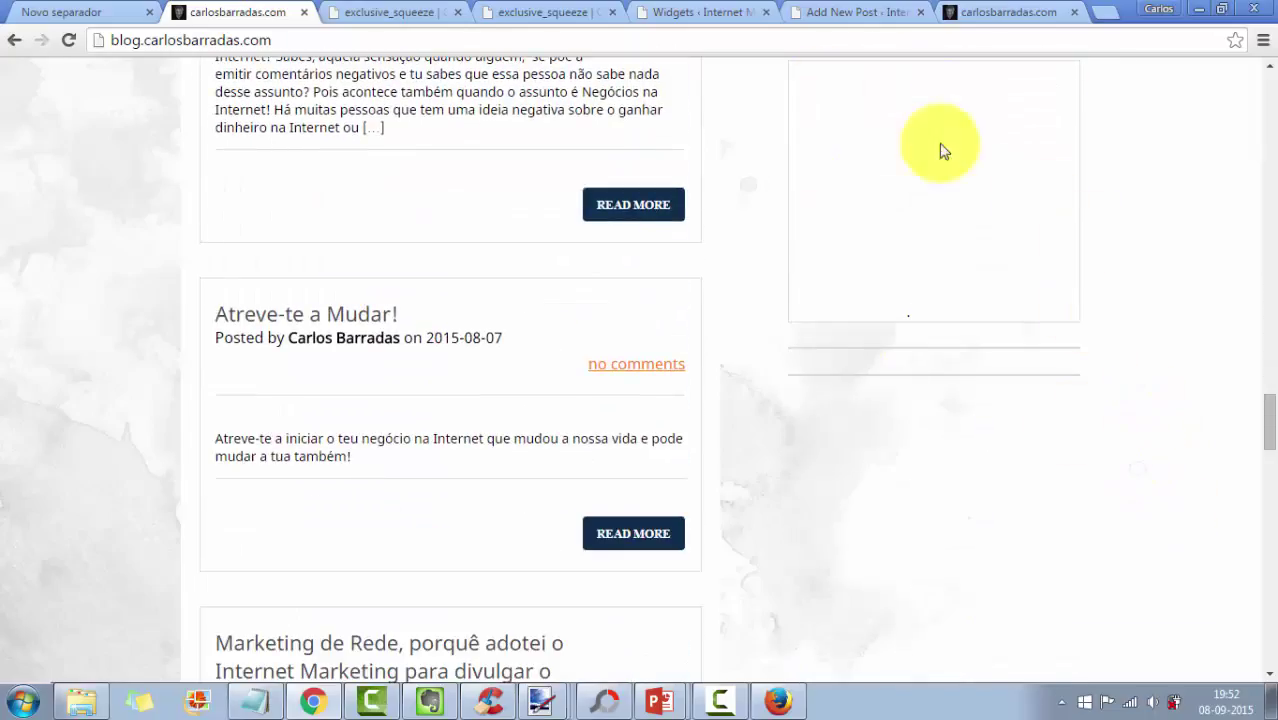
pyautogui.scroll(3, 1125, 297)
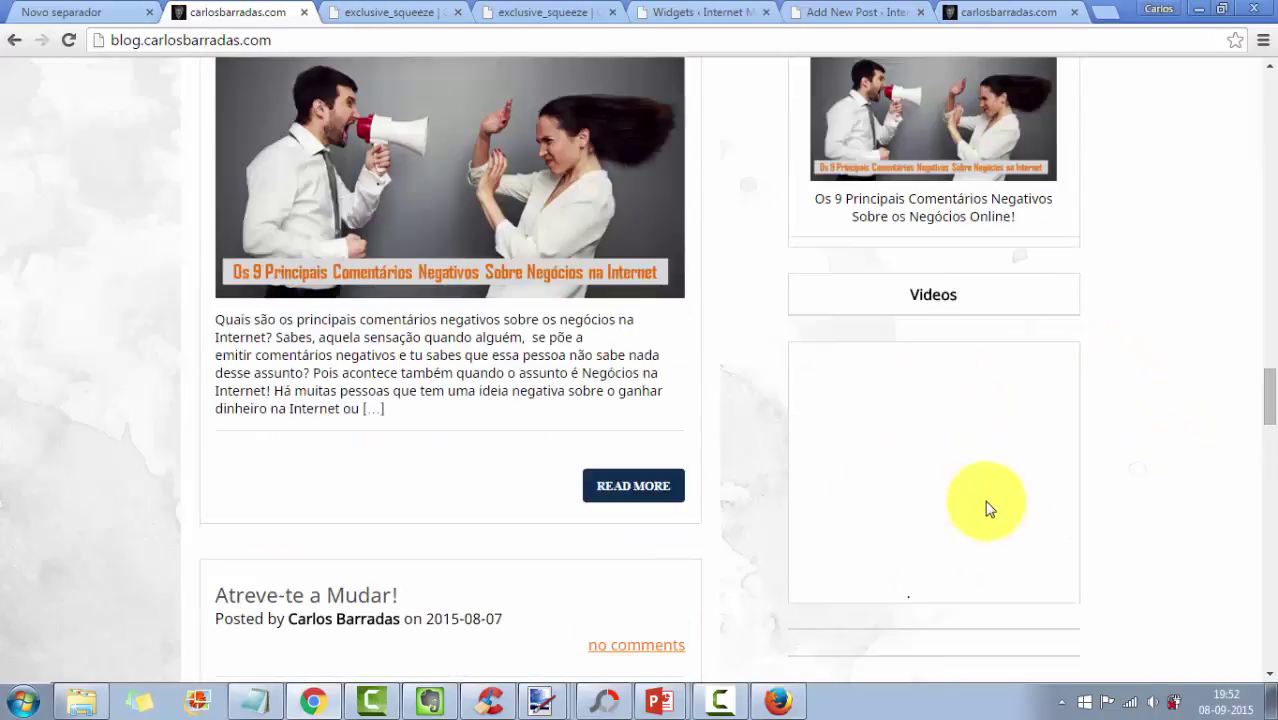
pyautogui.scroll(-4, 1047, 519)
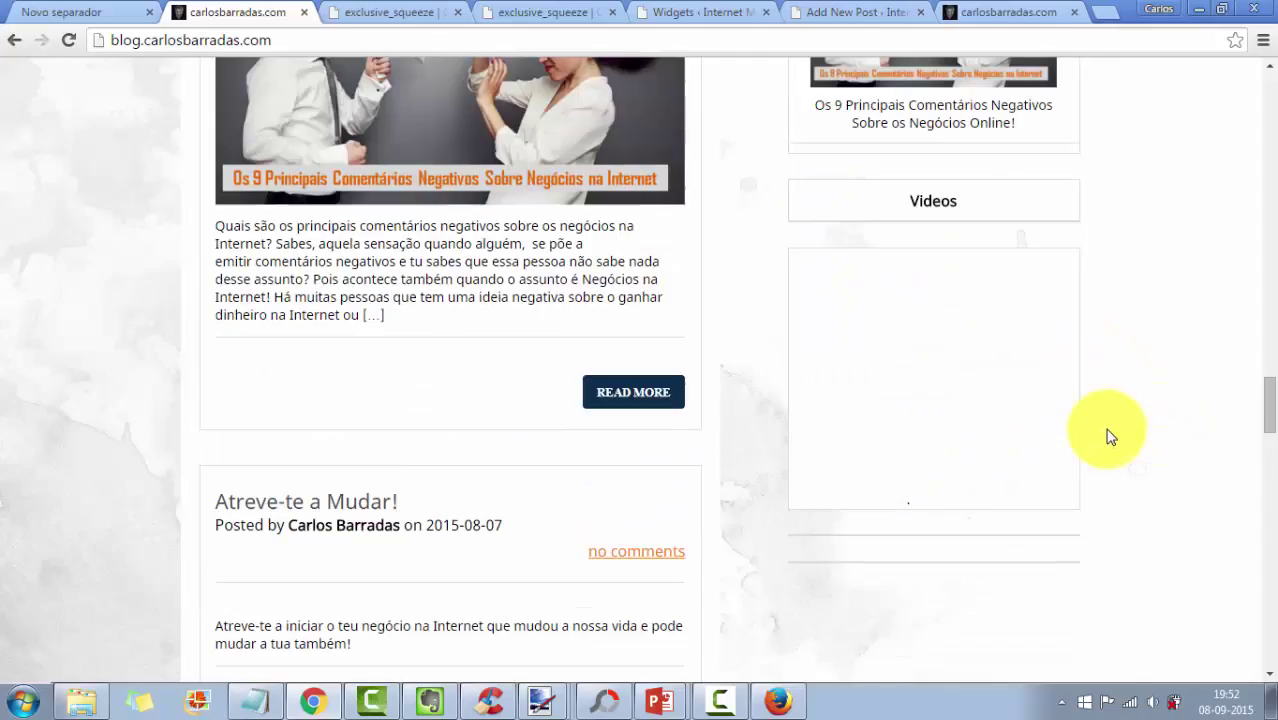
pyautogui.scroll(4, 1100, 432)
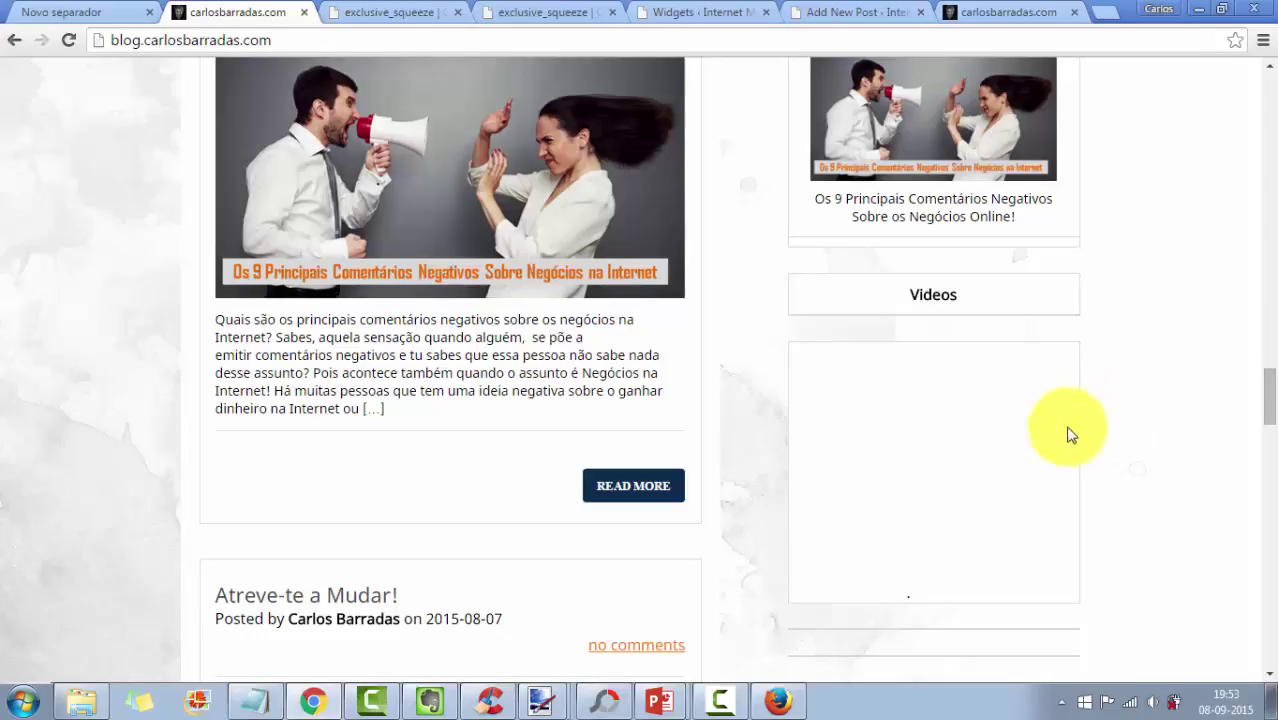
# - Reload the blog, examine the animated banner under the texte heading in the sidebar and follow its link to the landing page
pyautogui.click(68, 42)
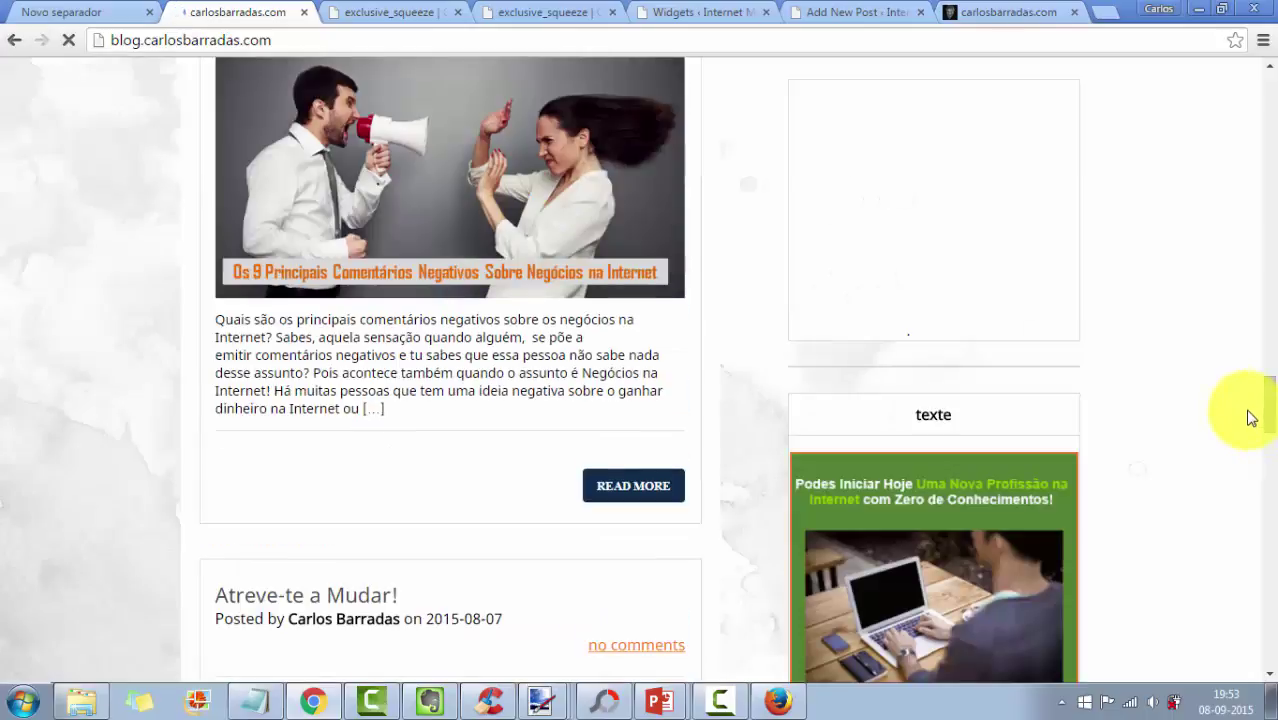
pyautogui.scroll(-2, 1210, 405)
pyautogui.scroll(-3, 1210, 455)
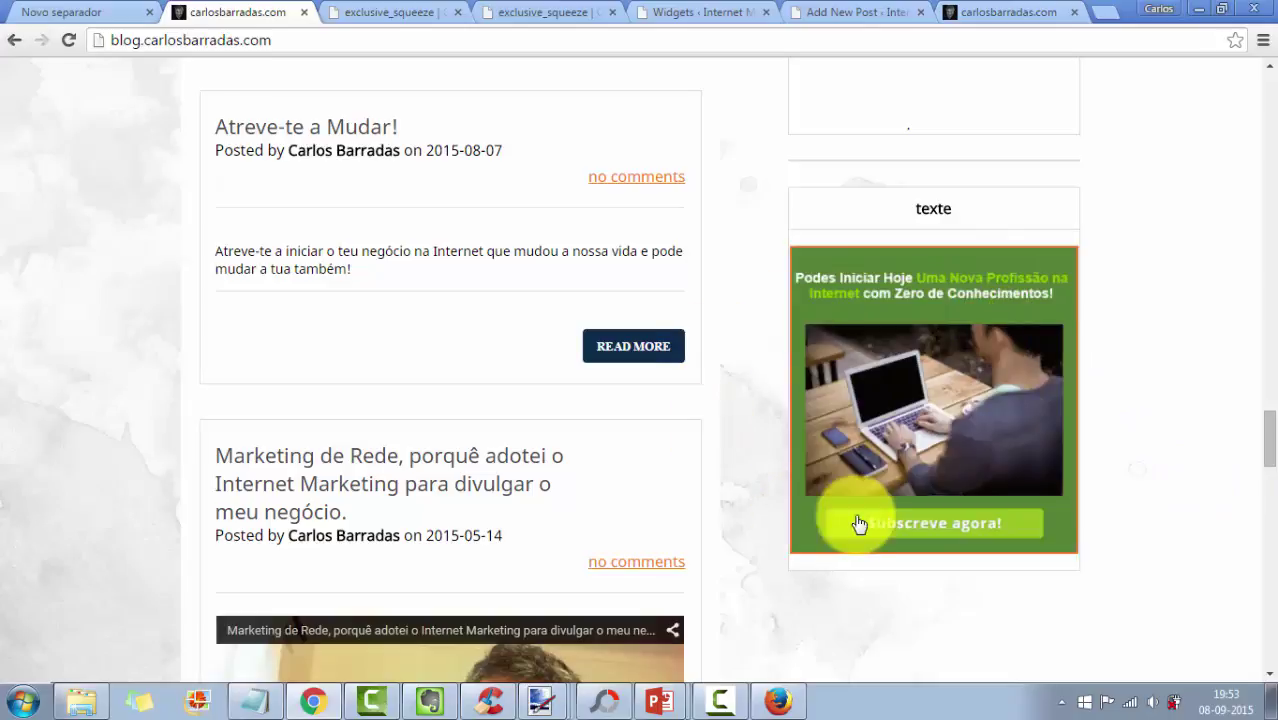
pyautogui.scroll(5, 1150, 490)
pyautogui.scroll(-7, 1150, 495)
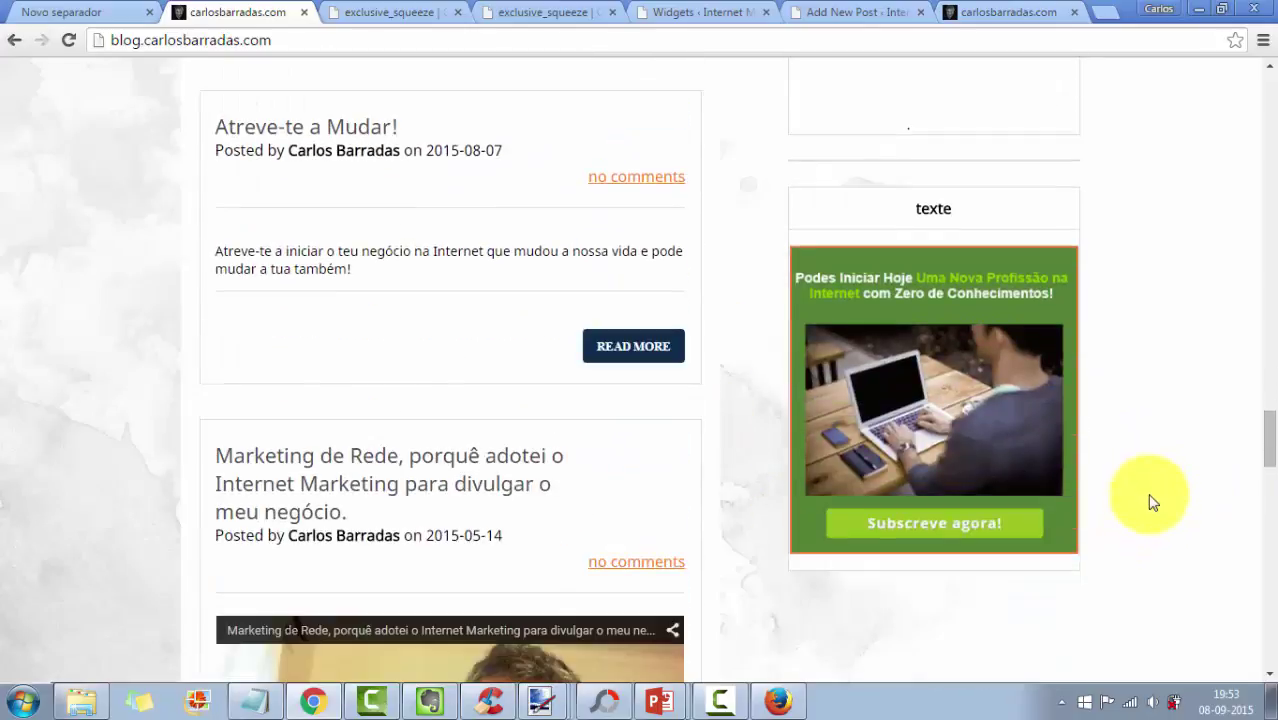
pyautogui.scroll(2, 843, 338)
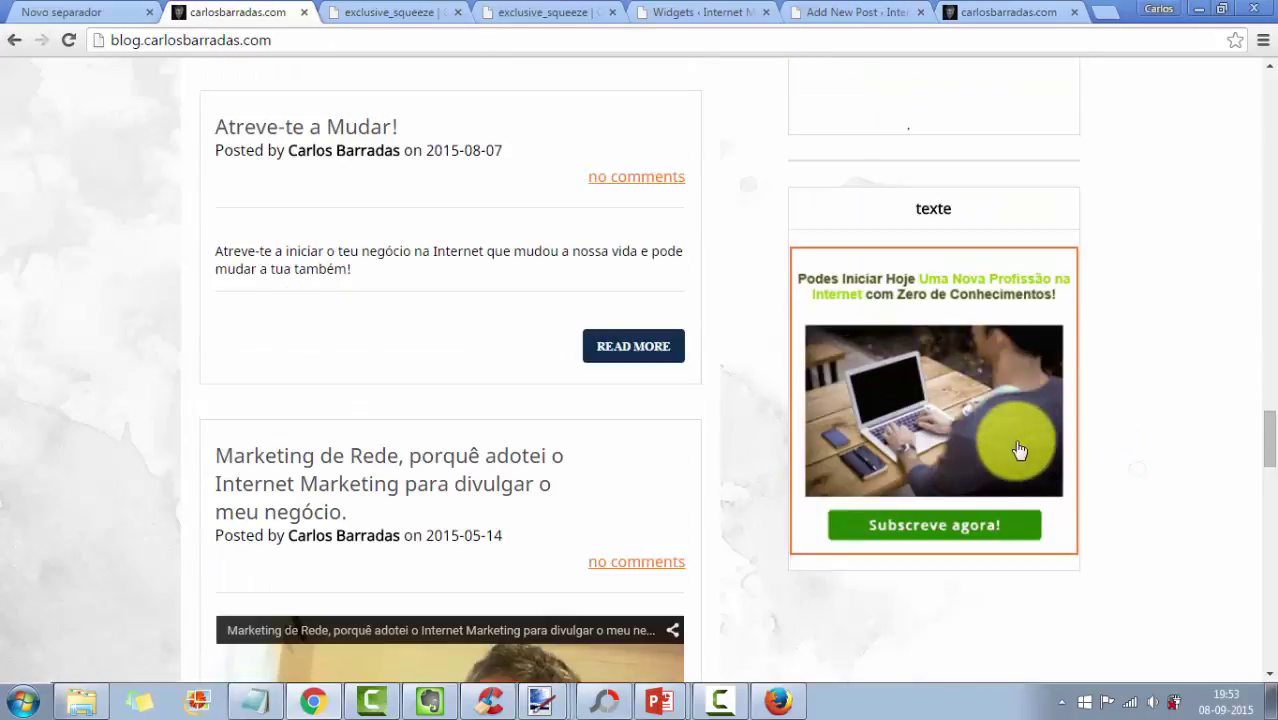
pyautogui.click(929, 530)
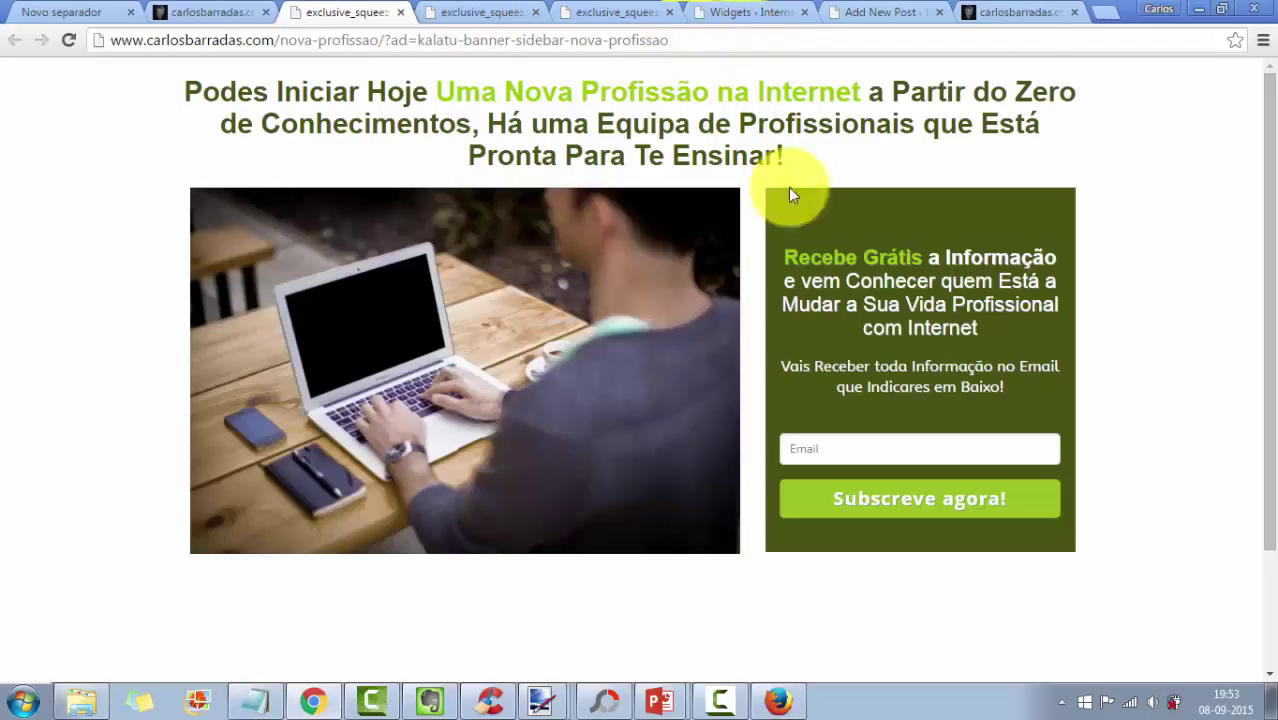
pyautogui.click(830, 448)
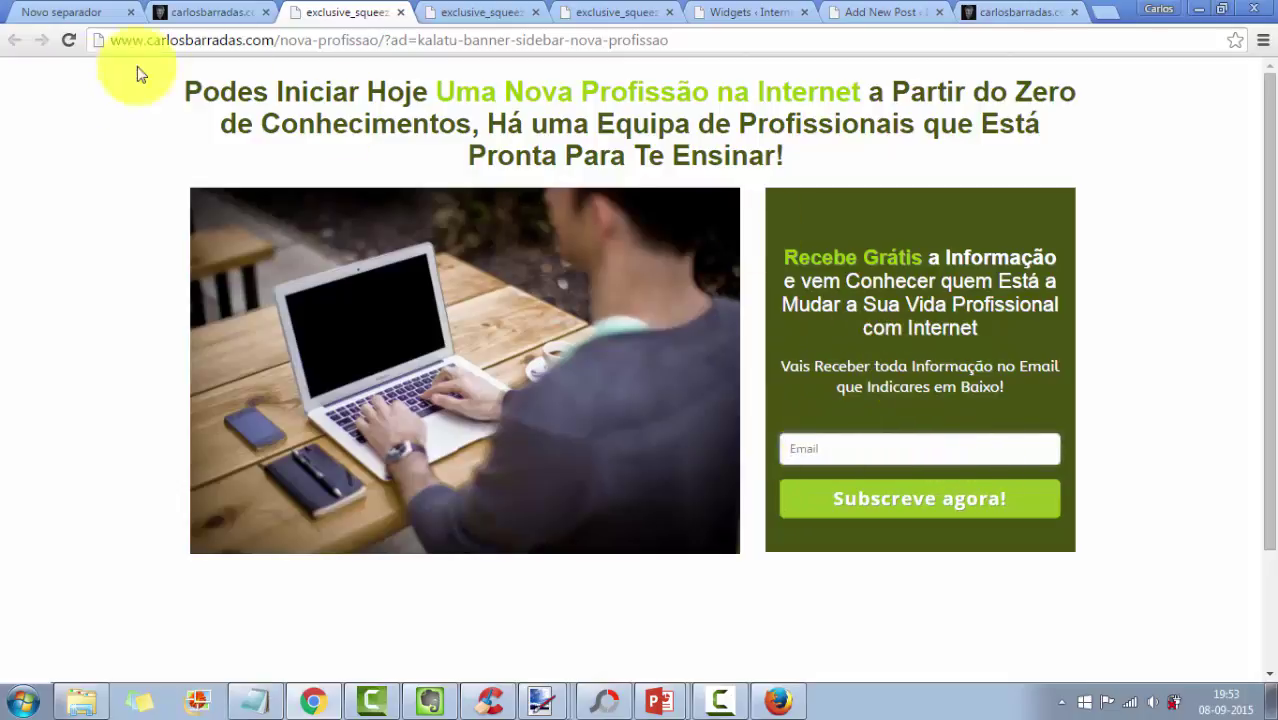